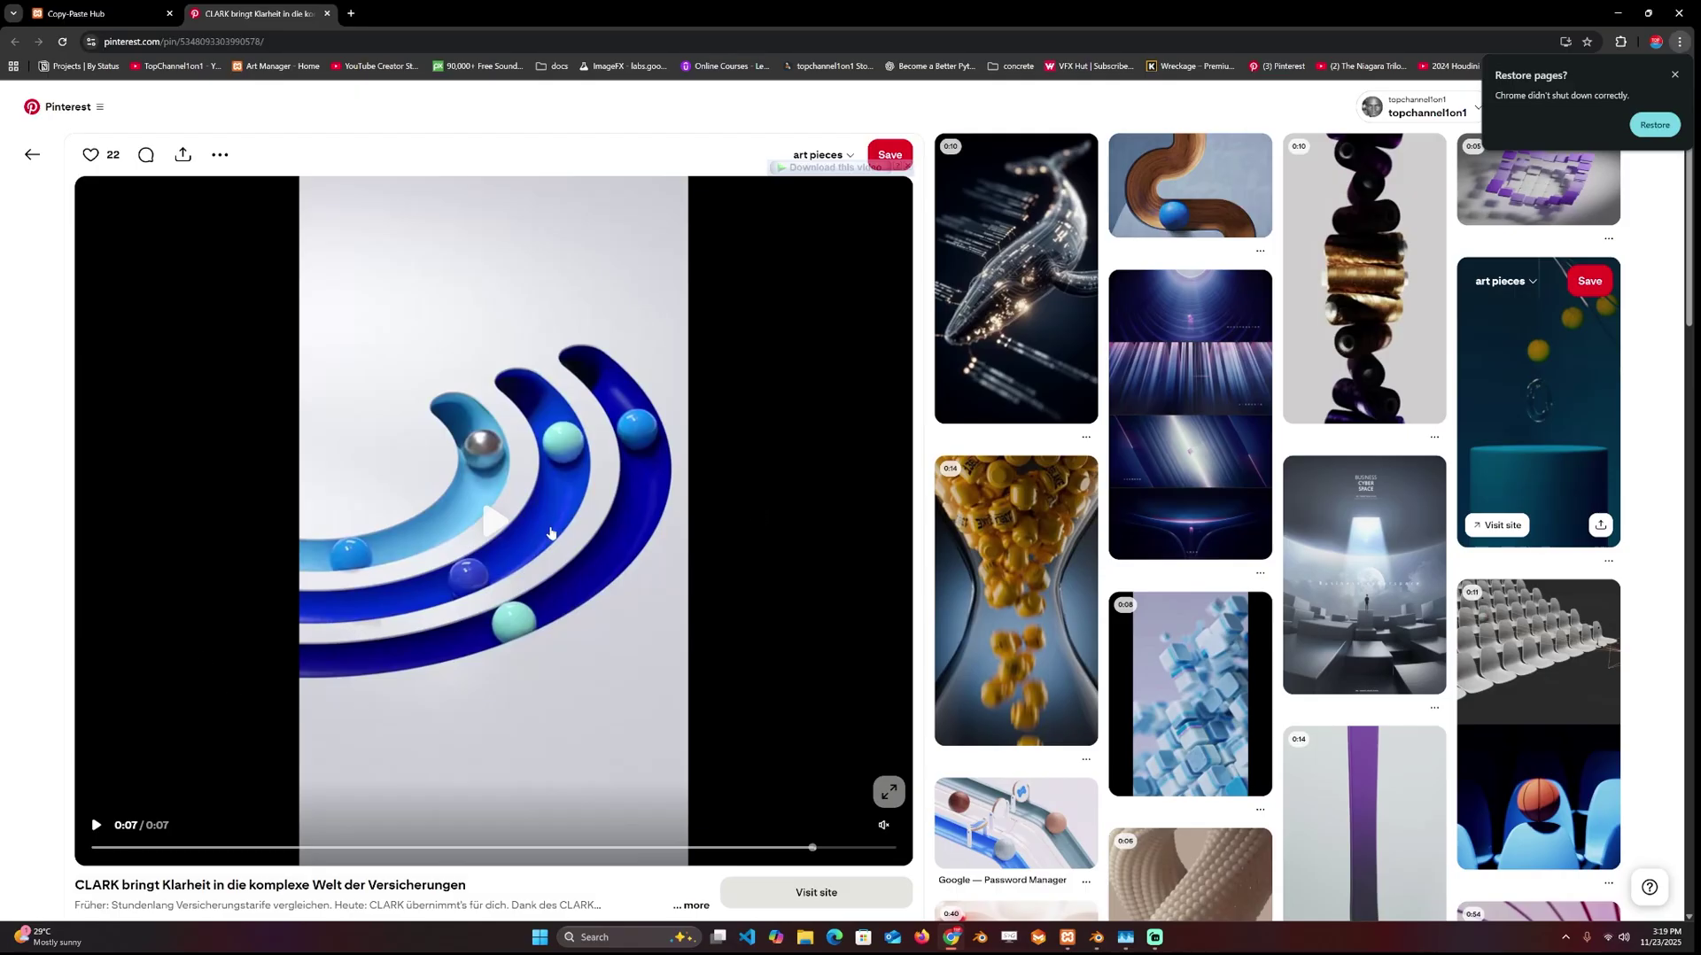
- Watch the Pinterest reference video of balls rolling in curved grooves and the rendered marble animation in the Blender Animation Player
left_click(502, 521)
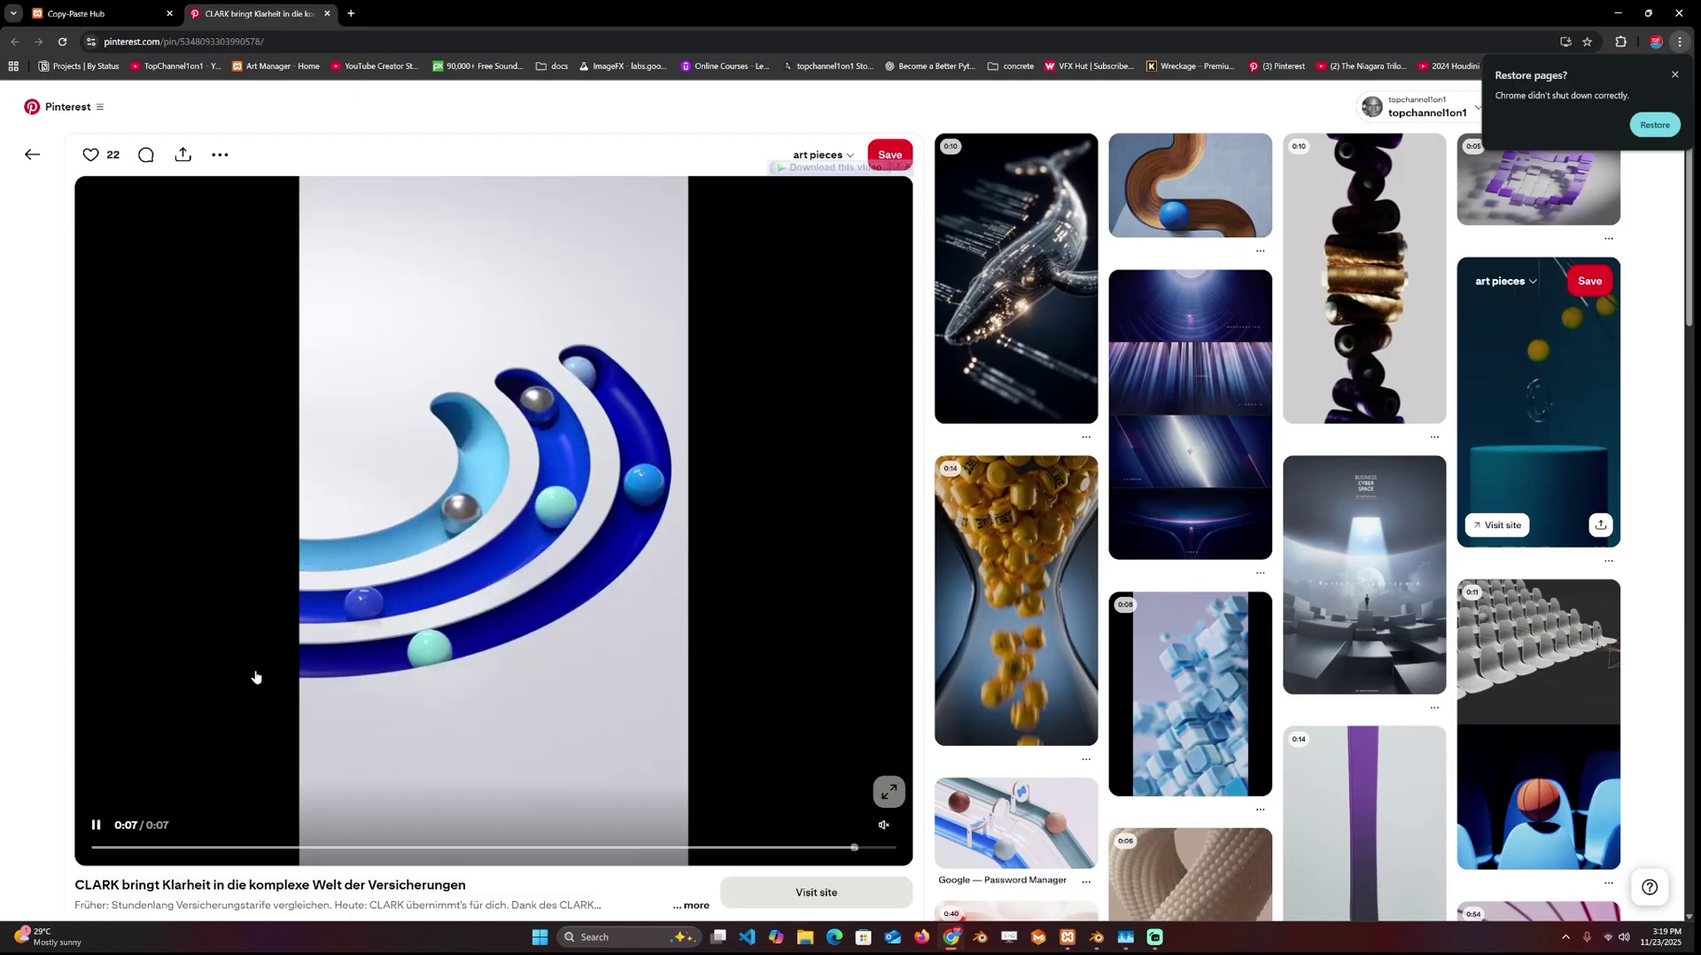
left_click(505, 537)
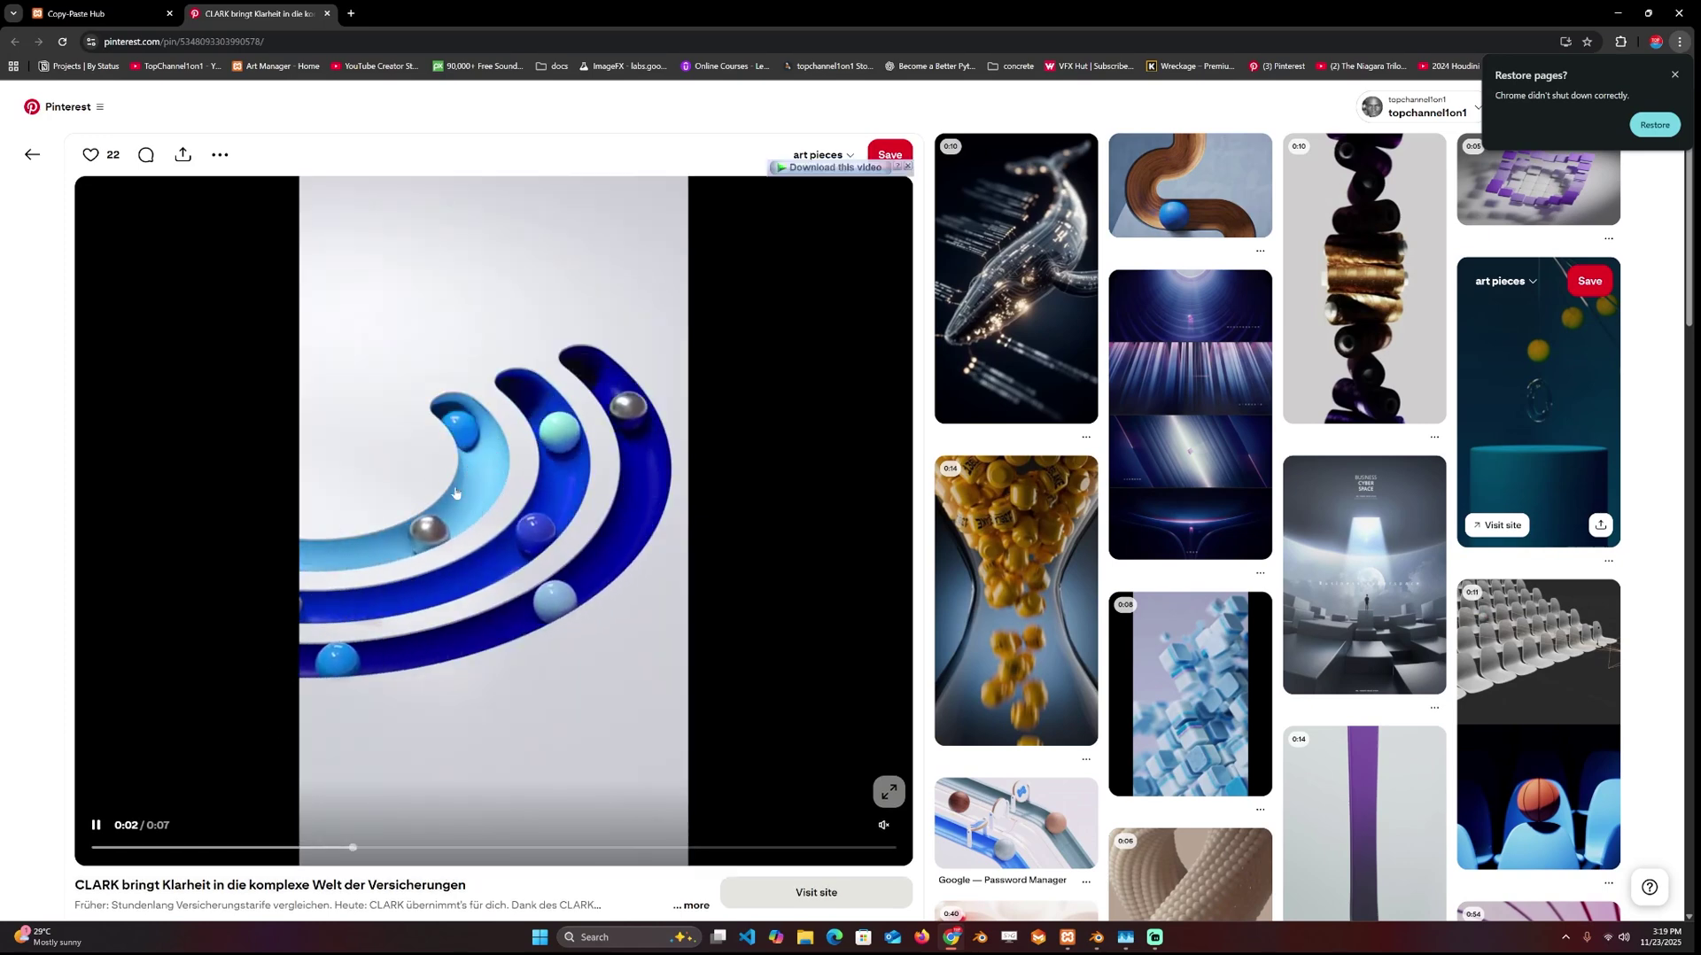
scroll(523, 502, "down", 2)
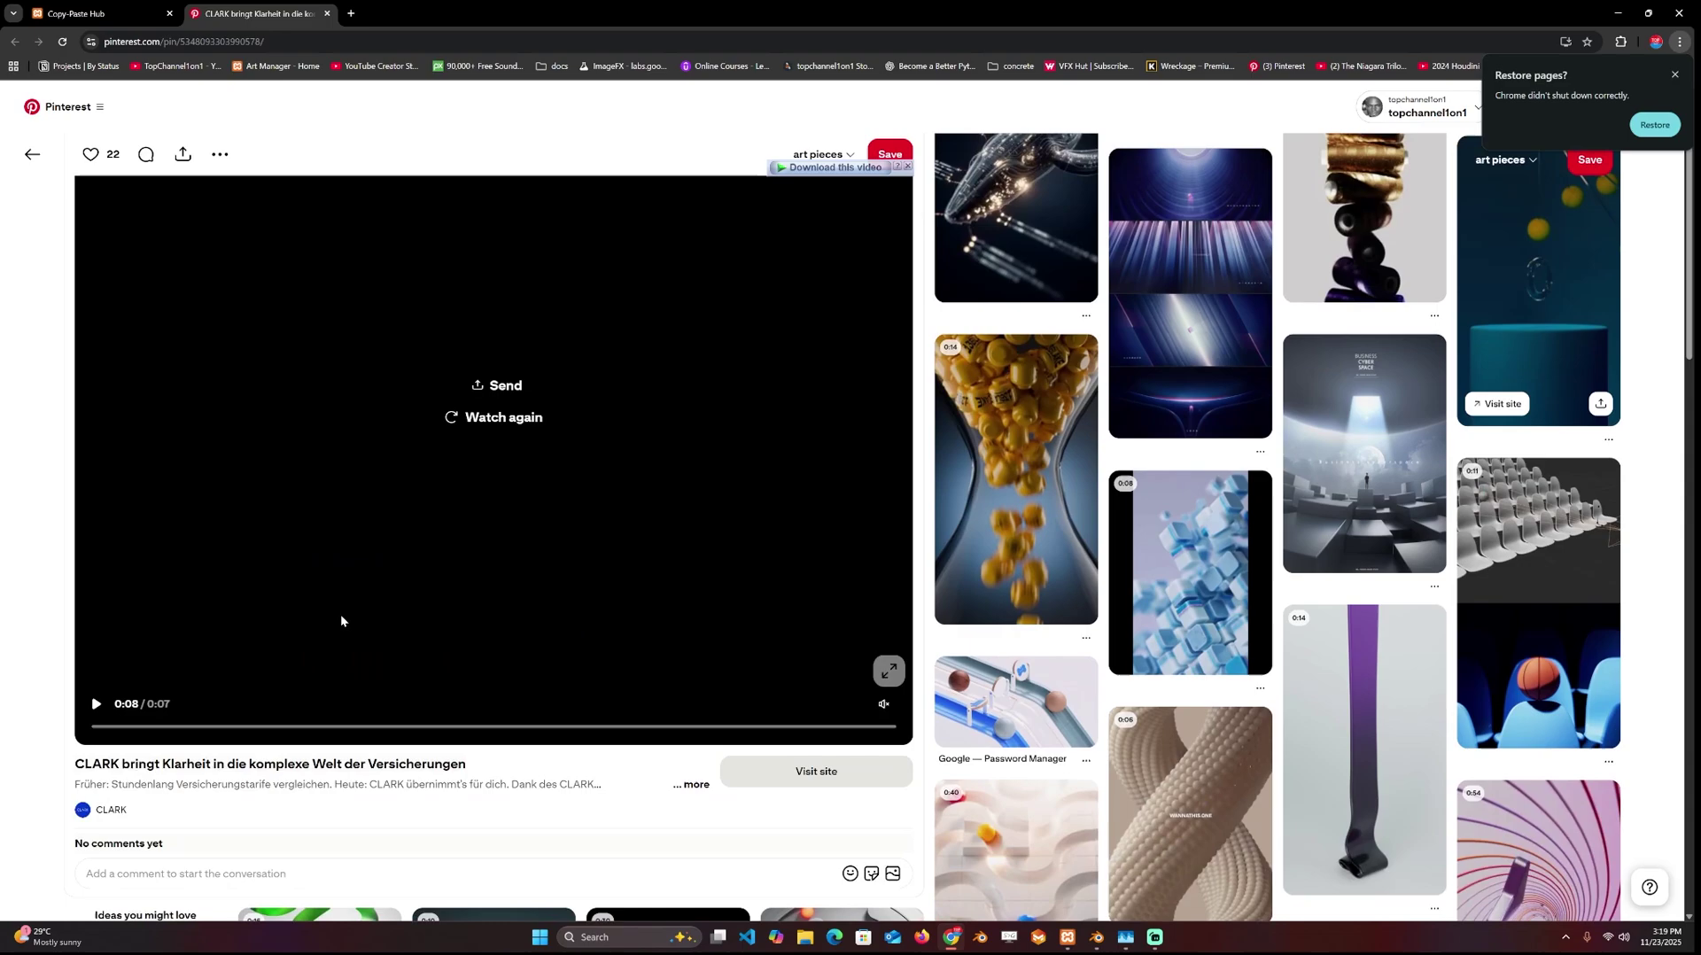
scroll(342, 618, "down", 1)
left_click(470, 403)
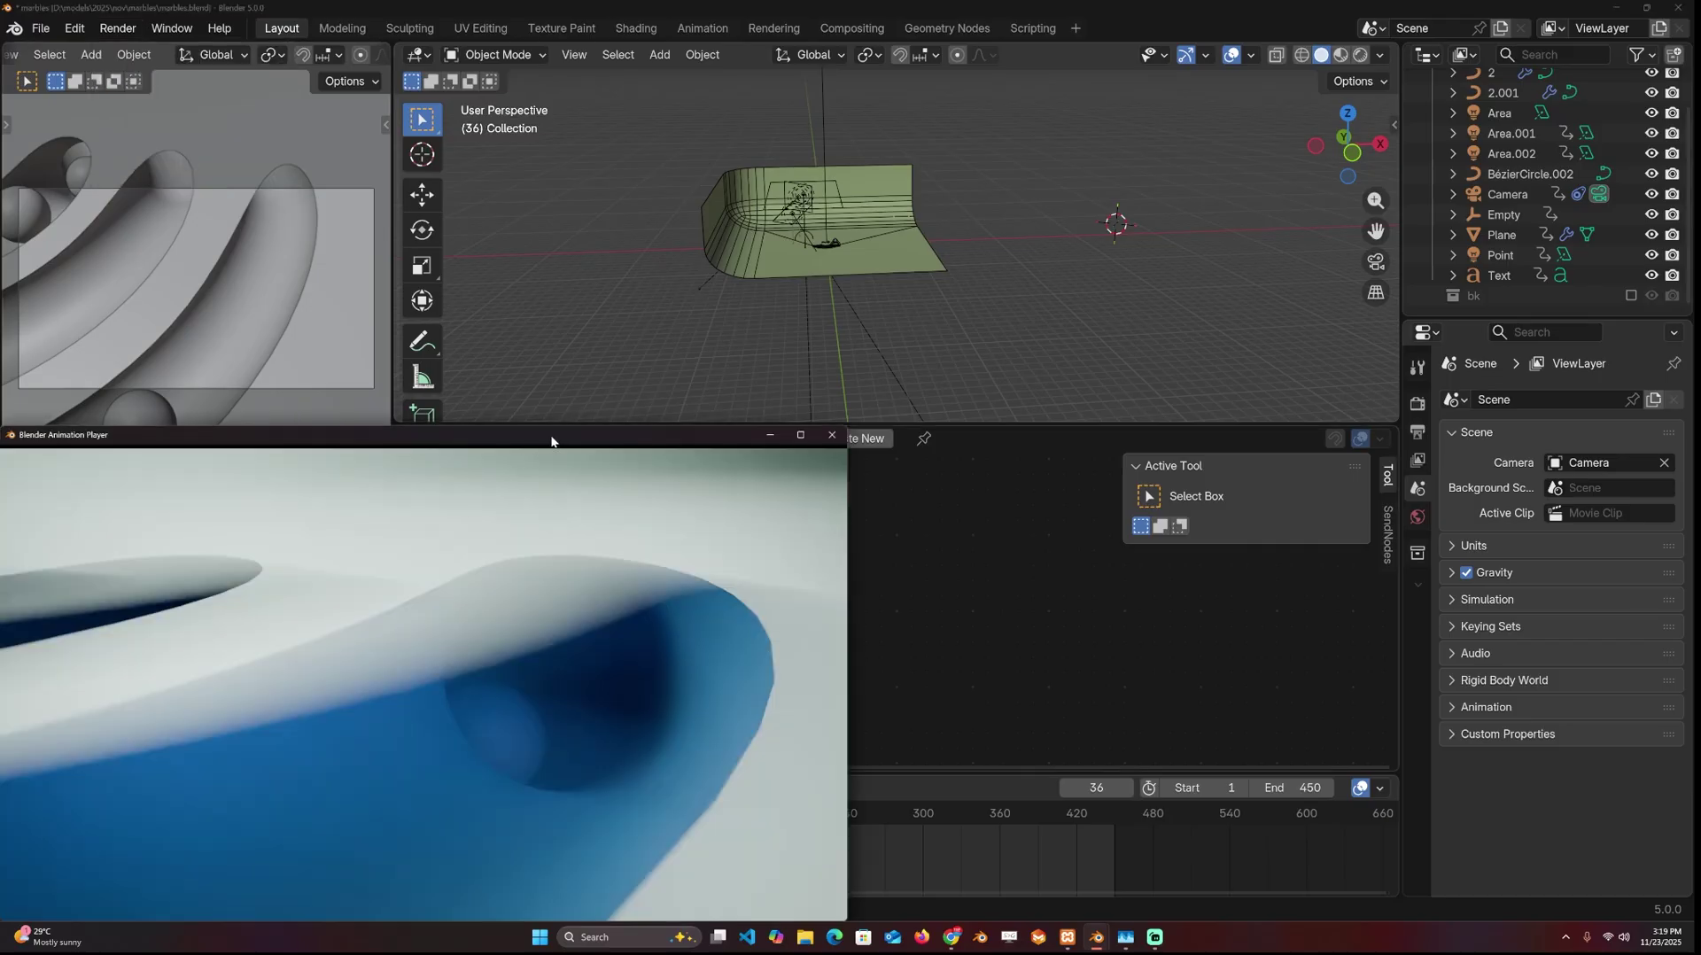
left_click_drag(551, 441, 971, 244)
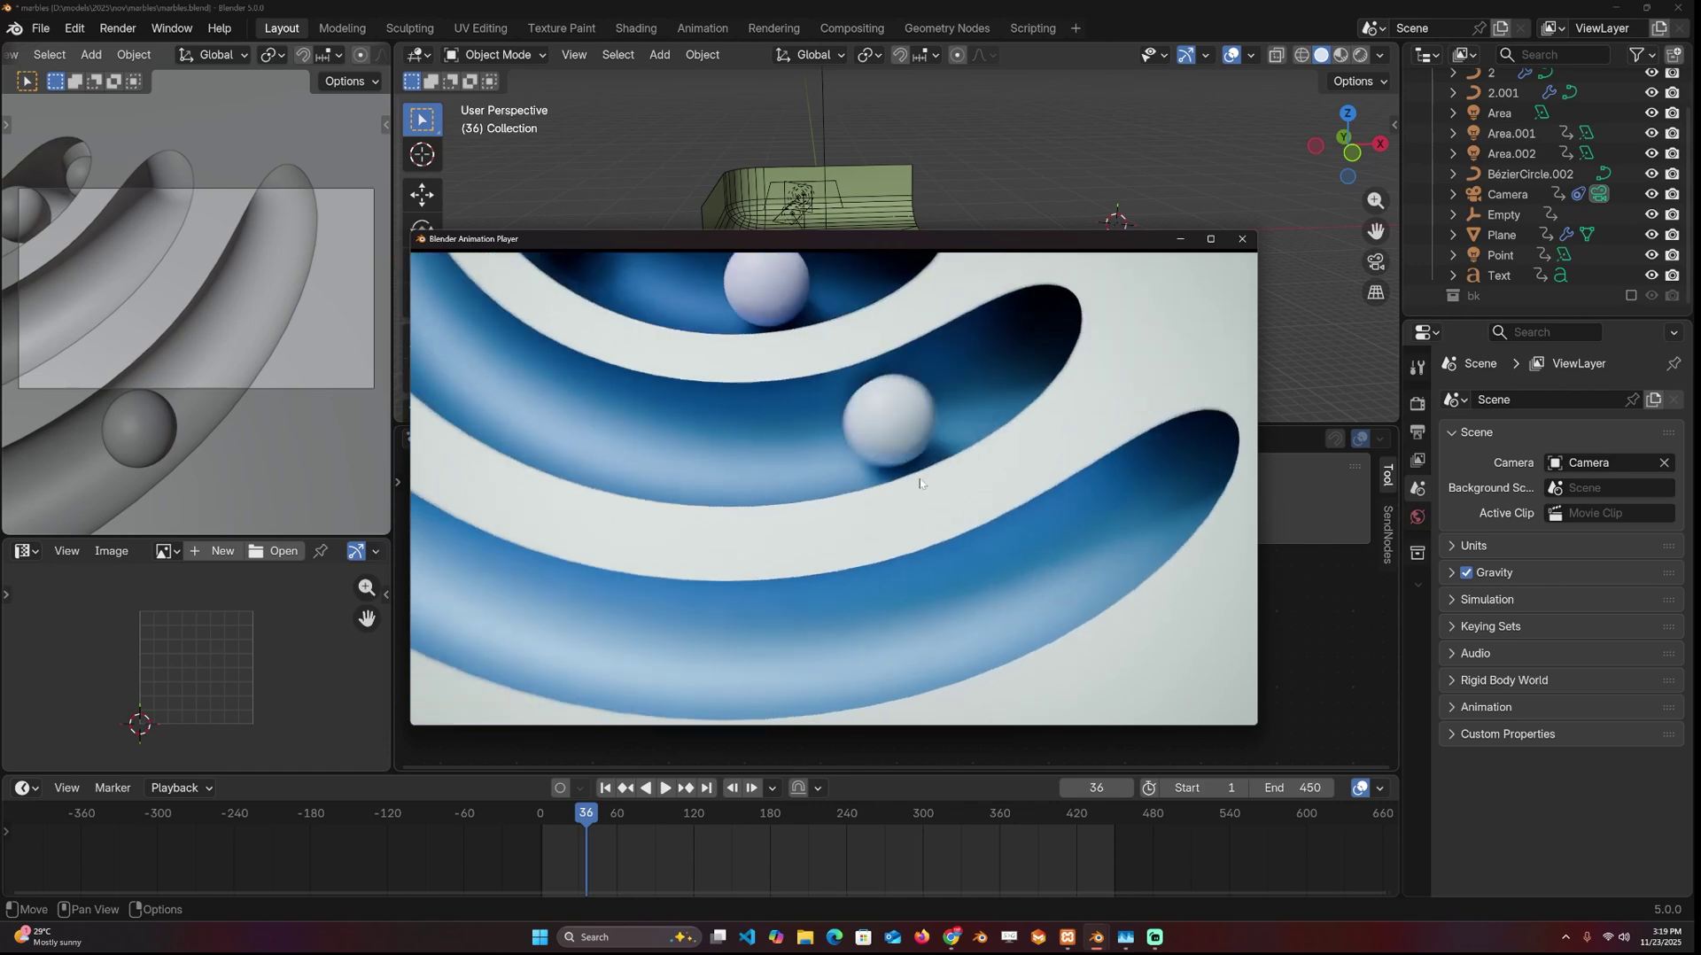
key("Escape")
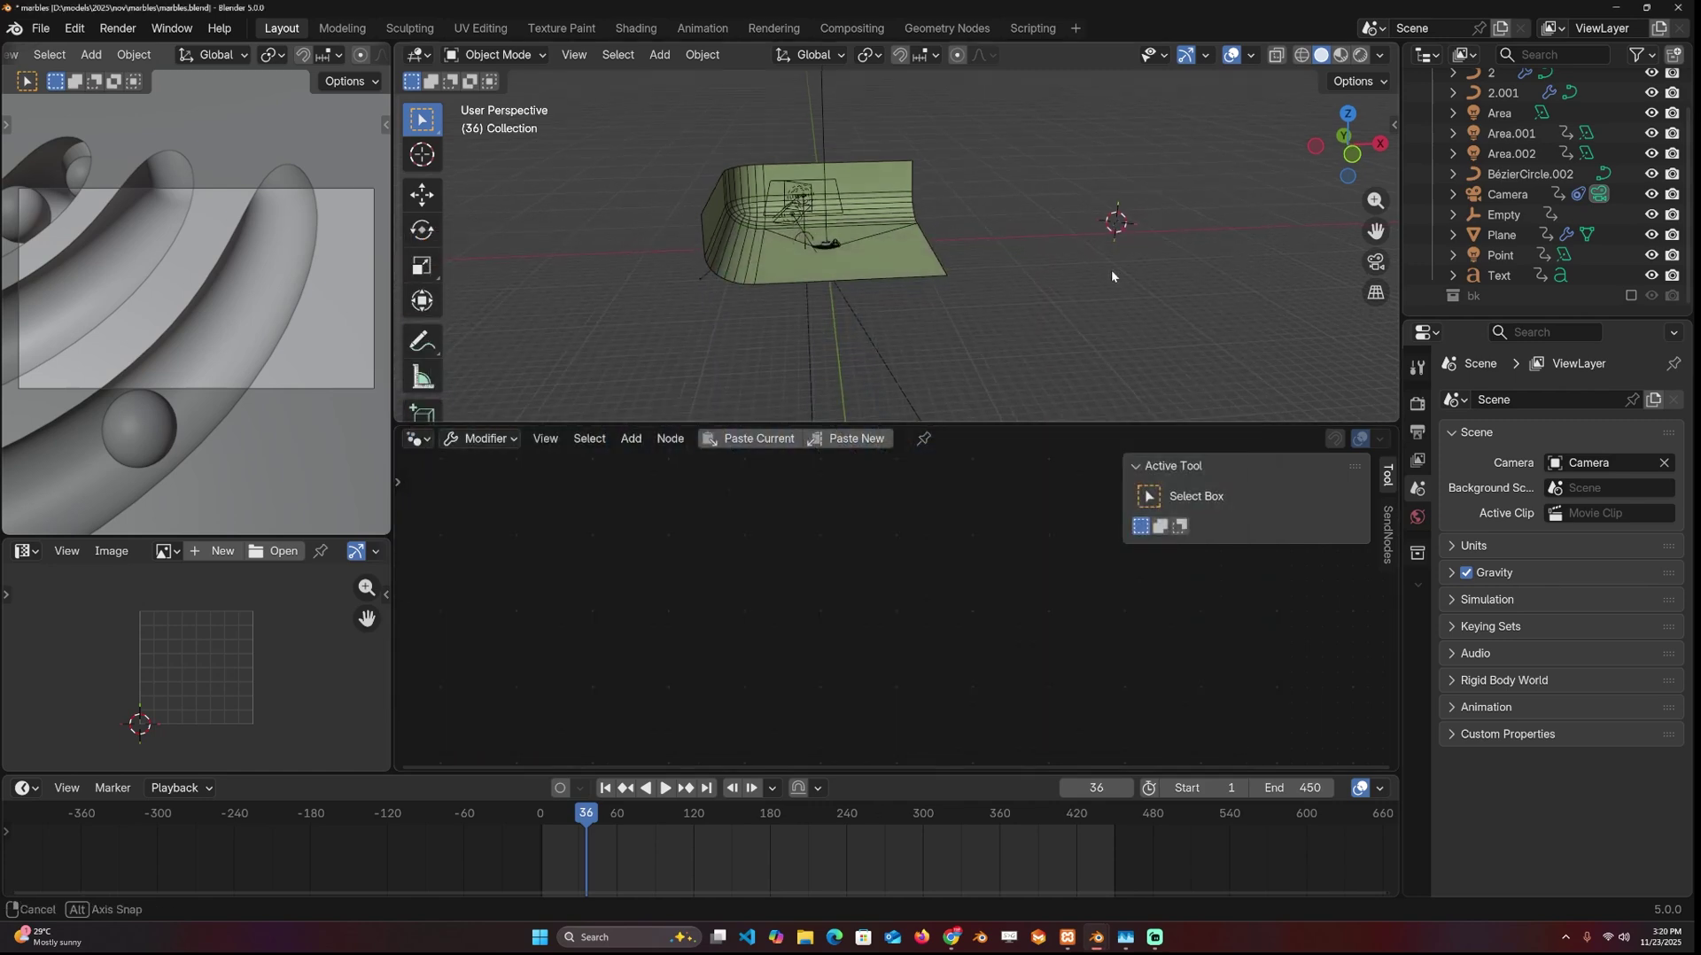
- Add a Bézier circle in the top view beside the existing scene and open it for point editing
key("KP_7")
key("shift+a")
mouse_move(1044, 247)
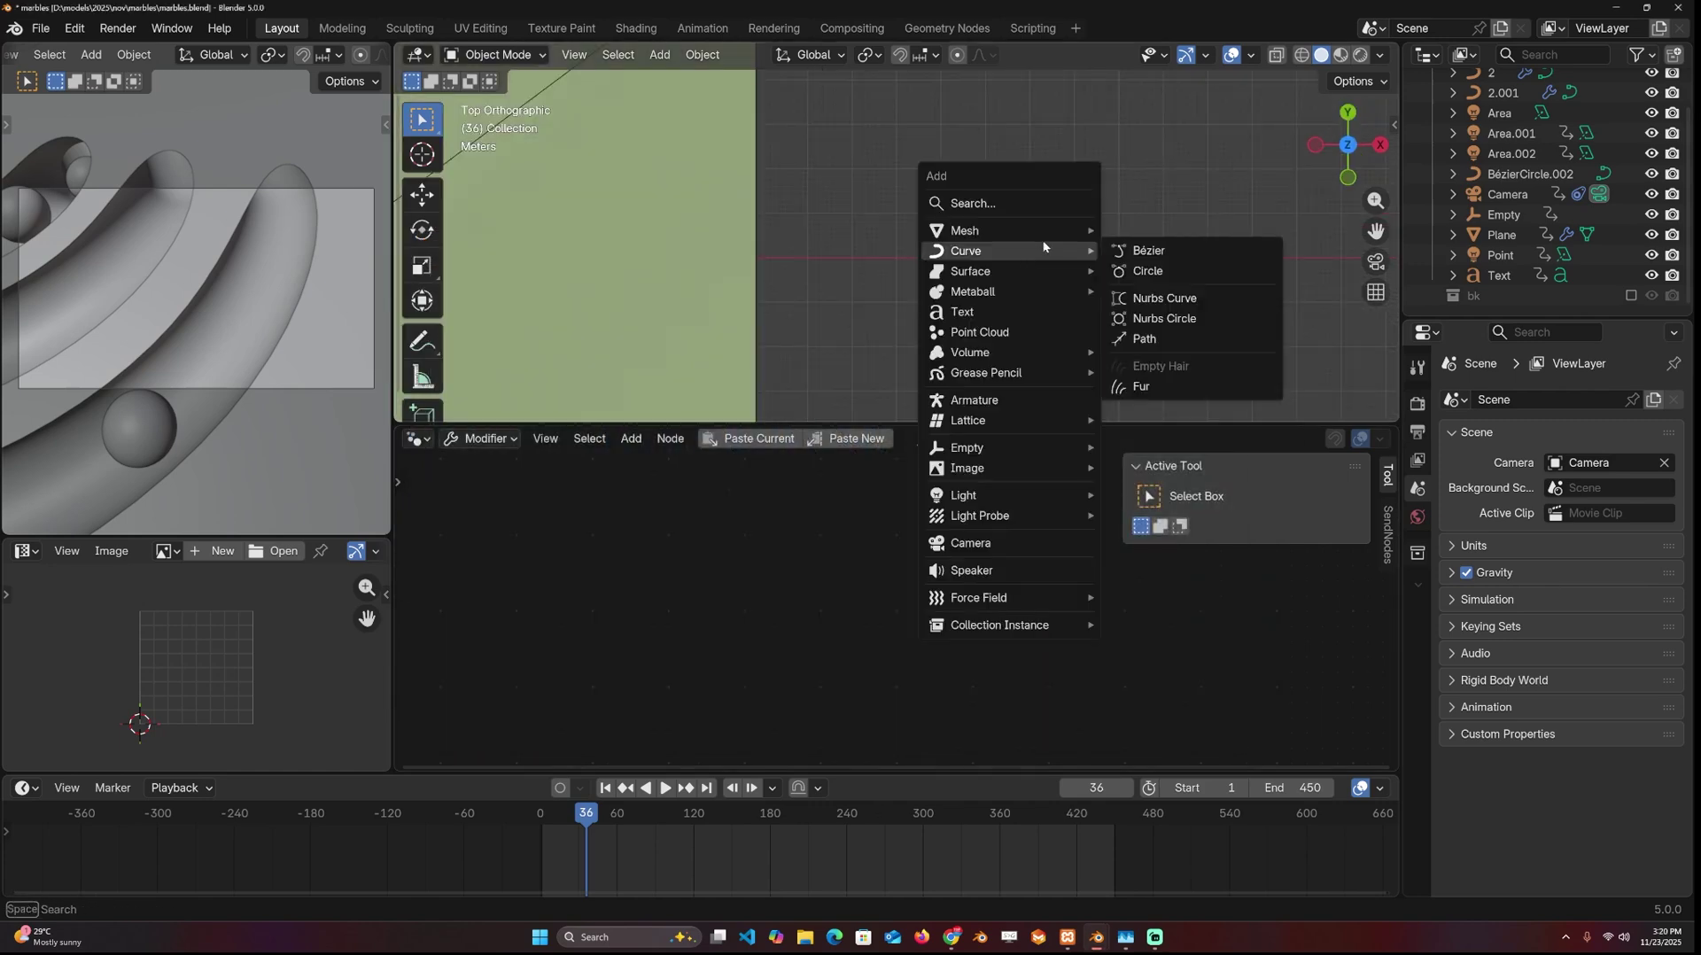
left_click(1147, 271)
key("KP_Decimal")
scroll(890, 294, "down", 6)
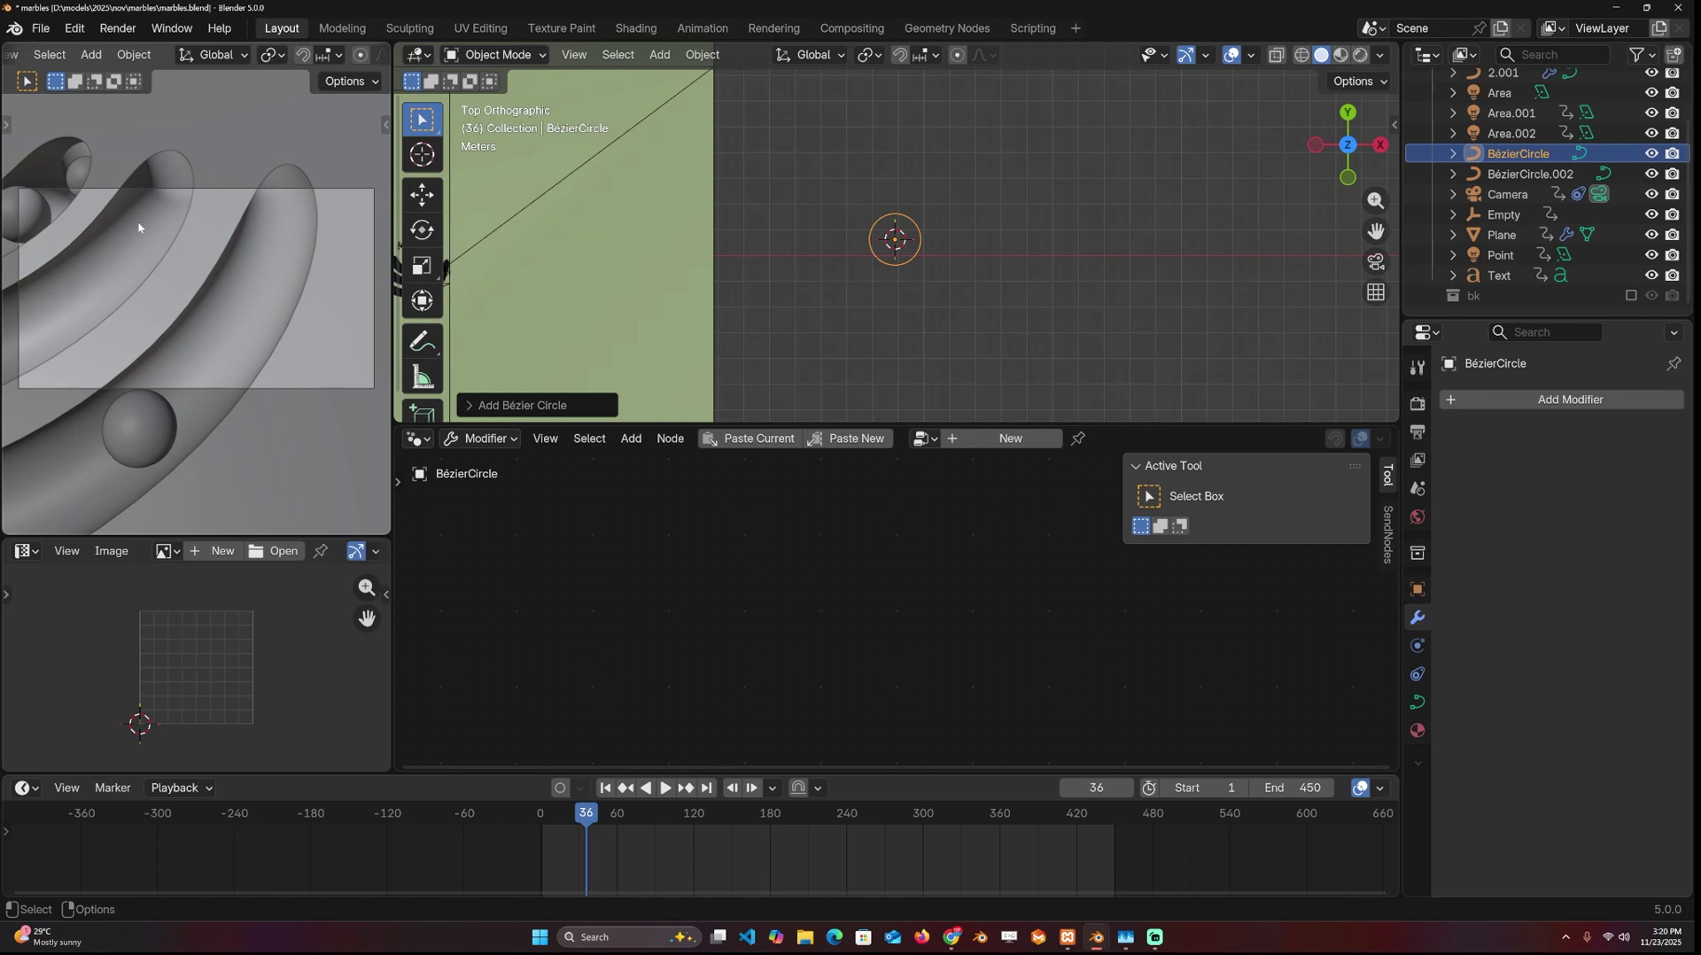
scroll(877, 221, "up", 10)
key("Tab")
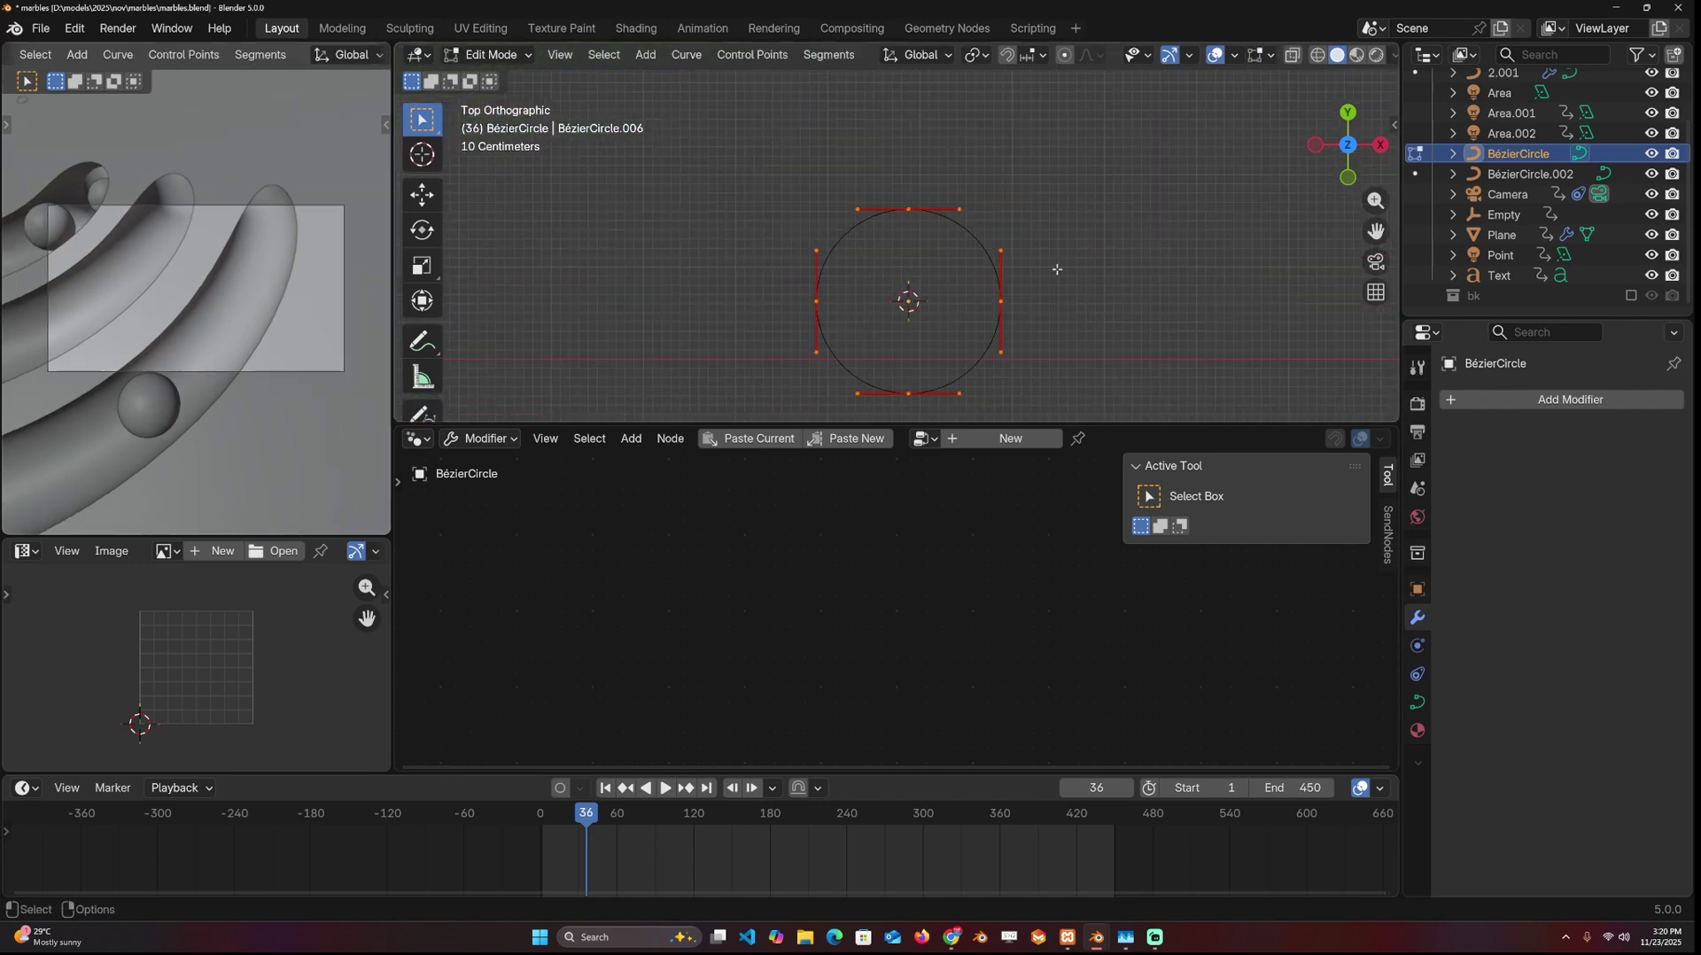
- Duplicate and scale the circle within the same curve object to make three concentric rings, and select all their points
scroll(1048, 283, "up", 3)
key("shift+d")
key("s")
left_click(1108, 251)
key("s")
left_click(1050, 269)
key("a")
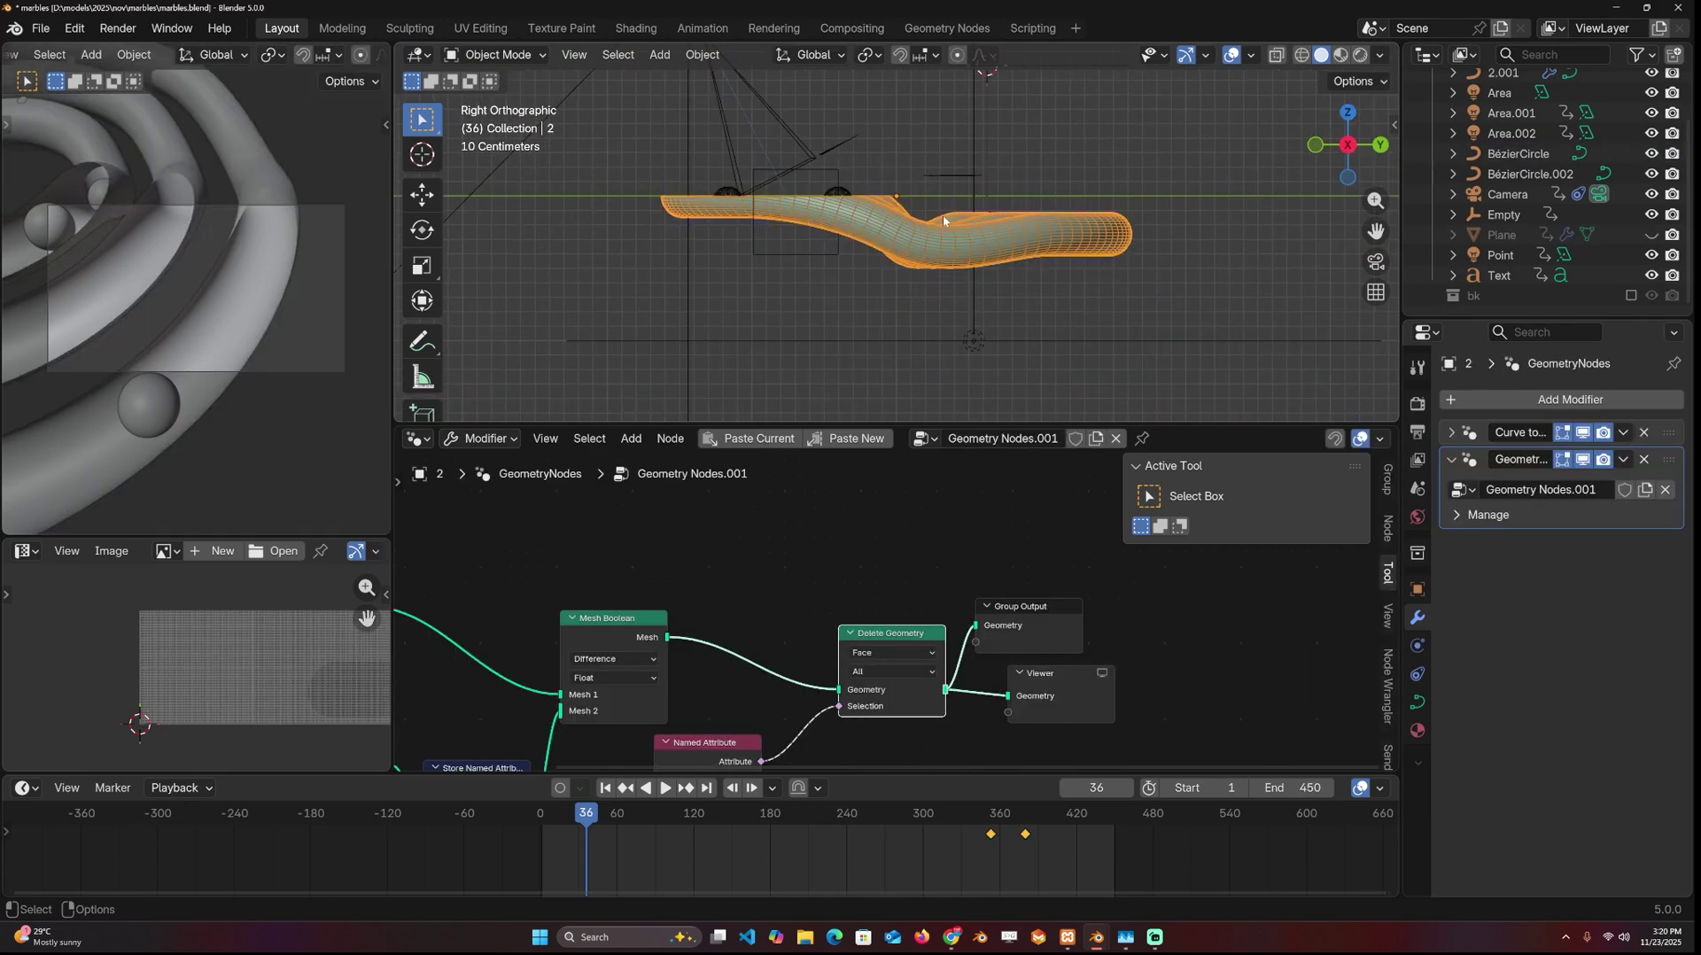
- Examine the height profile of the existing grooved track from the side and in perspective
middle_click_drag(942, 215, 1000, 270)
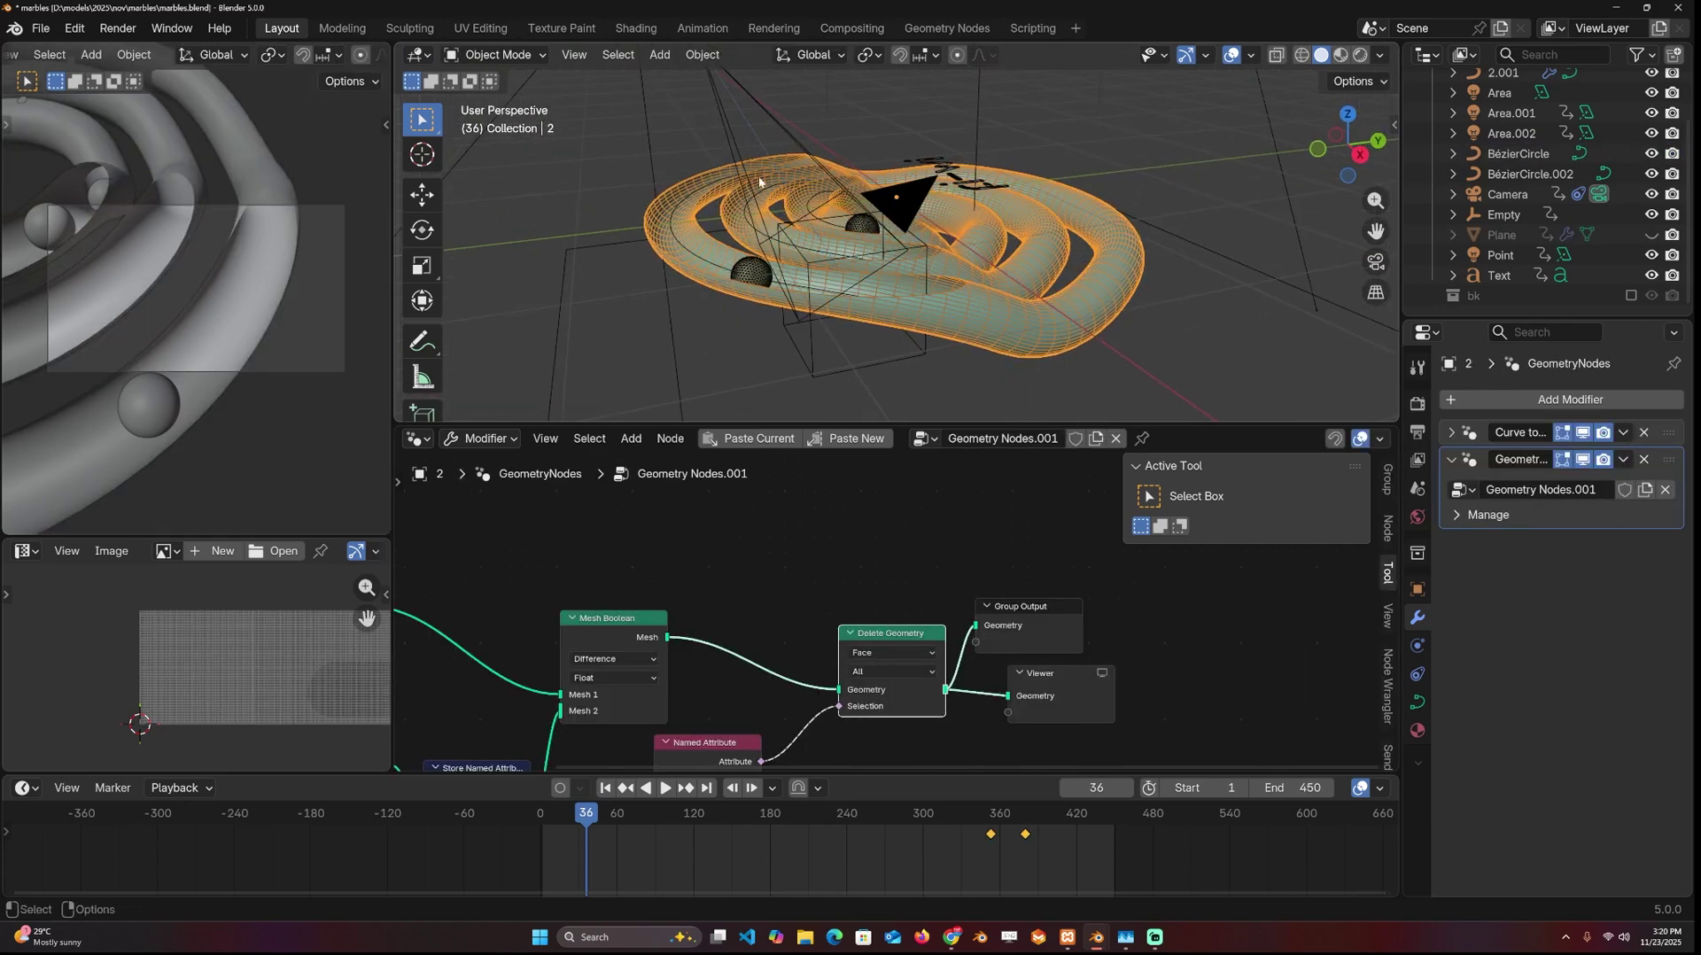
key("KP_7")
scroll(1111, 268, "down", 10)
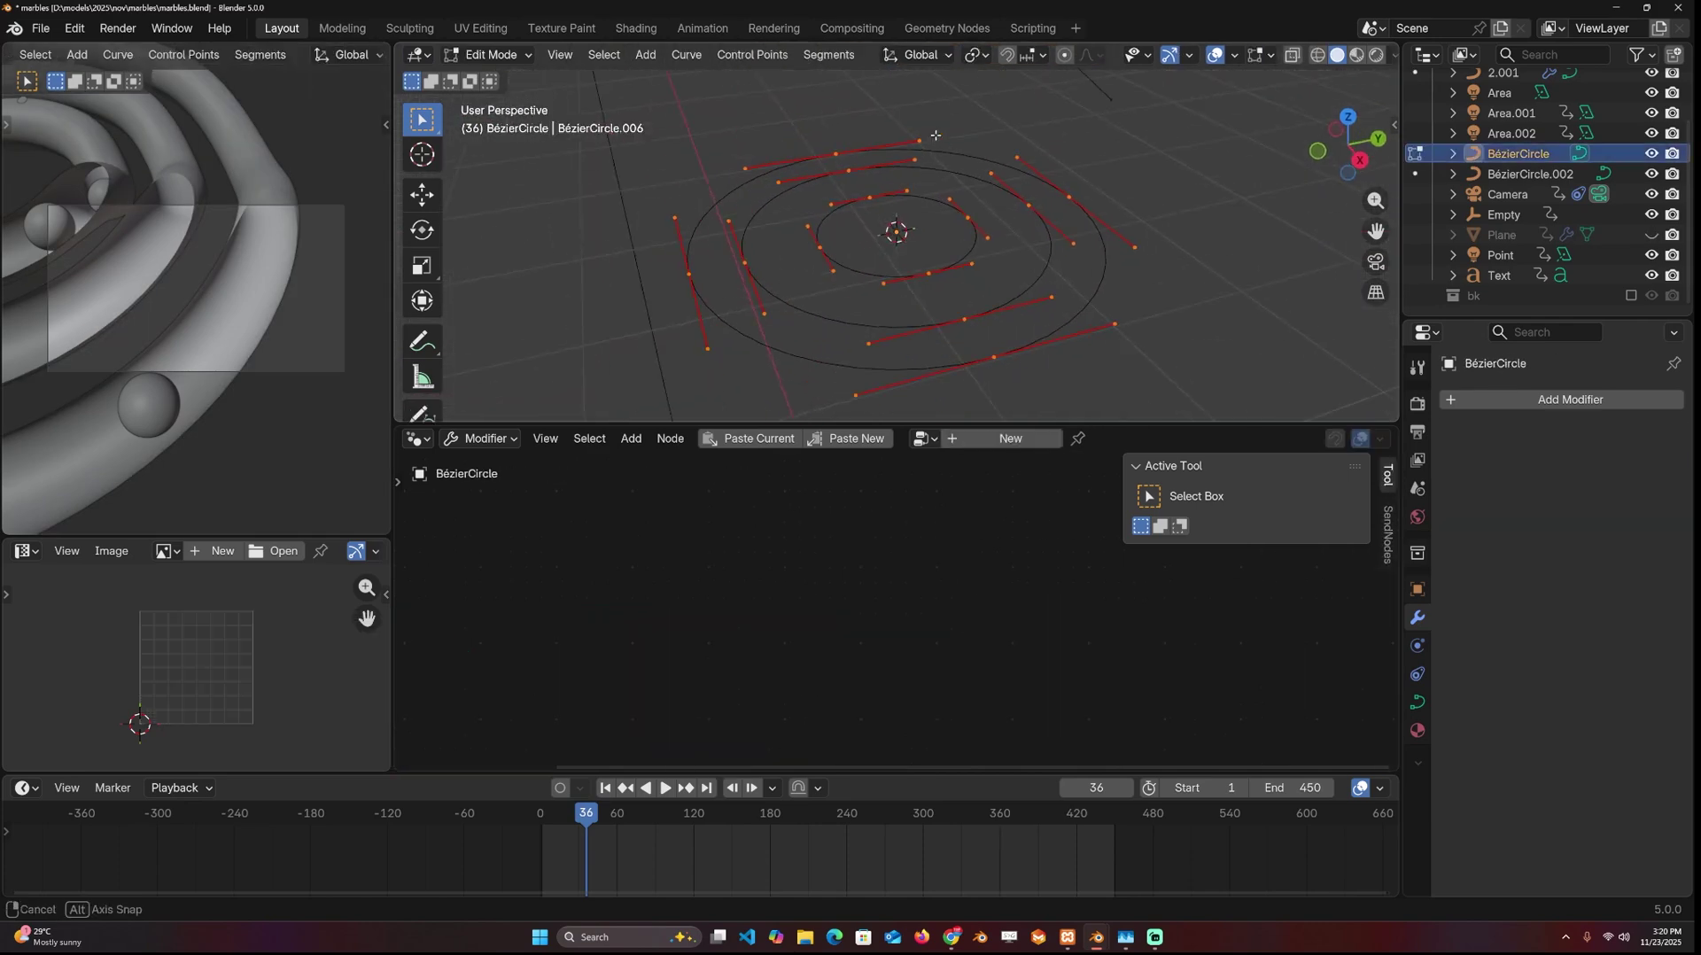
mouse_move(933, 137)
middle_mouse_down()
mouse_move(945, 177)
mouse_move(927, 141)
middle_mouse_up()
left_click_drag(927, 141, 1156, 341)
key("g")
key("z")
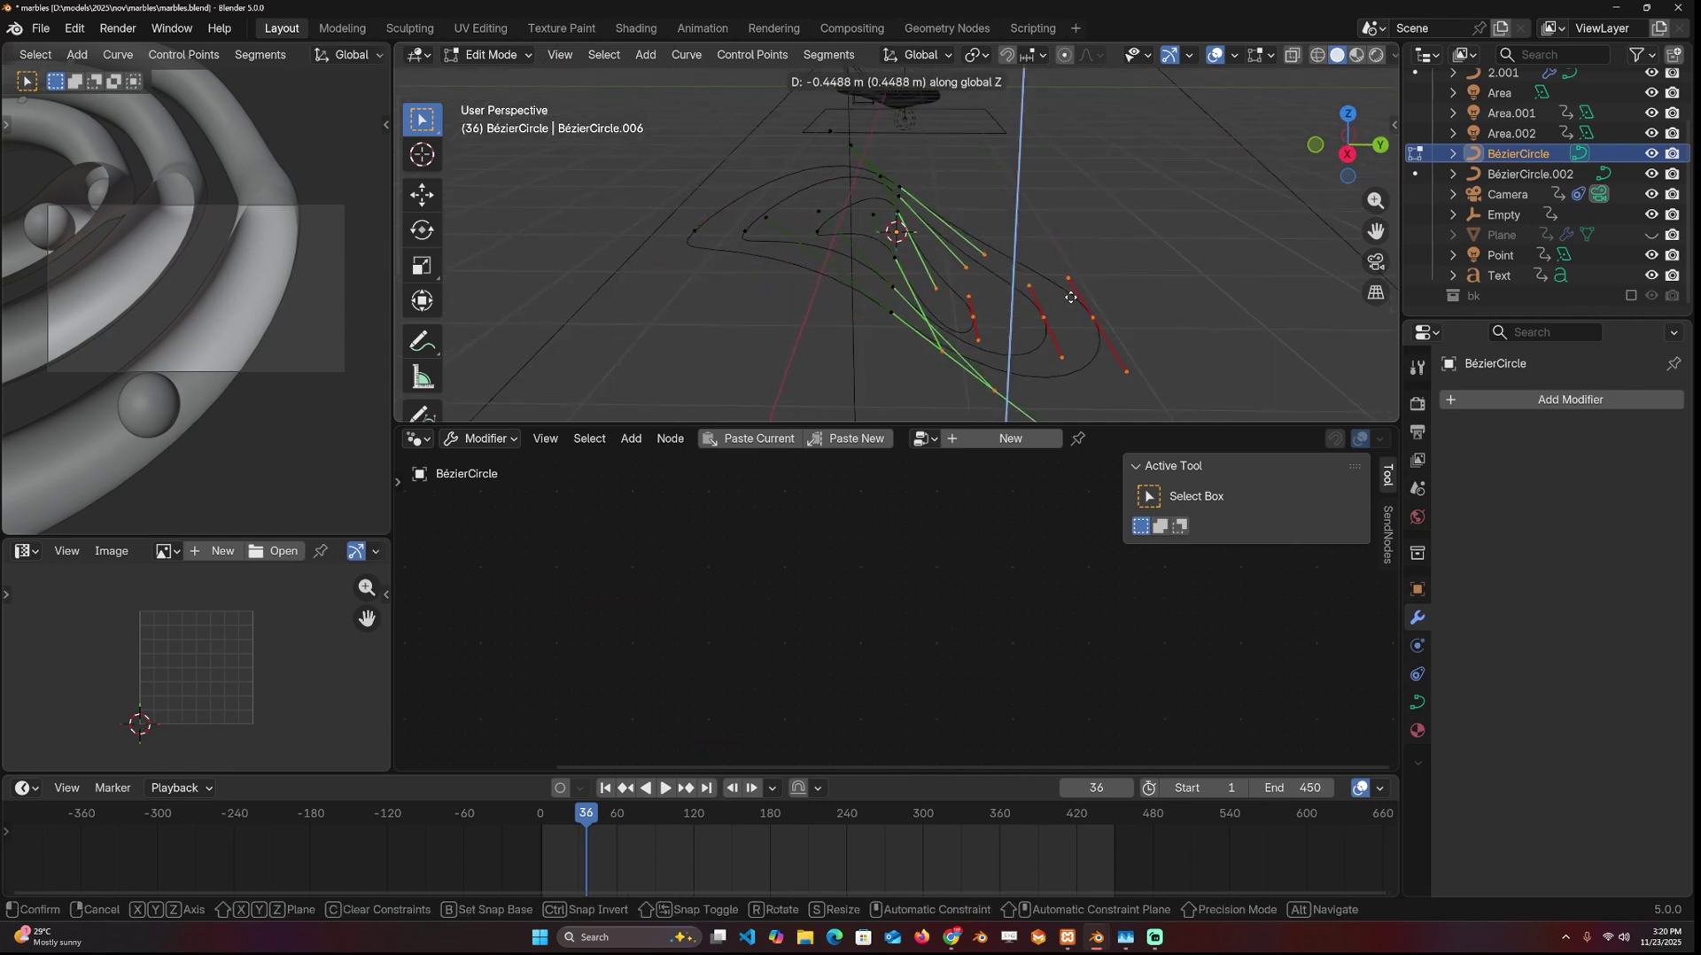
right_click(1026, 191)
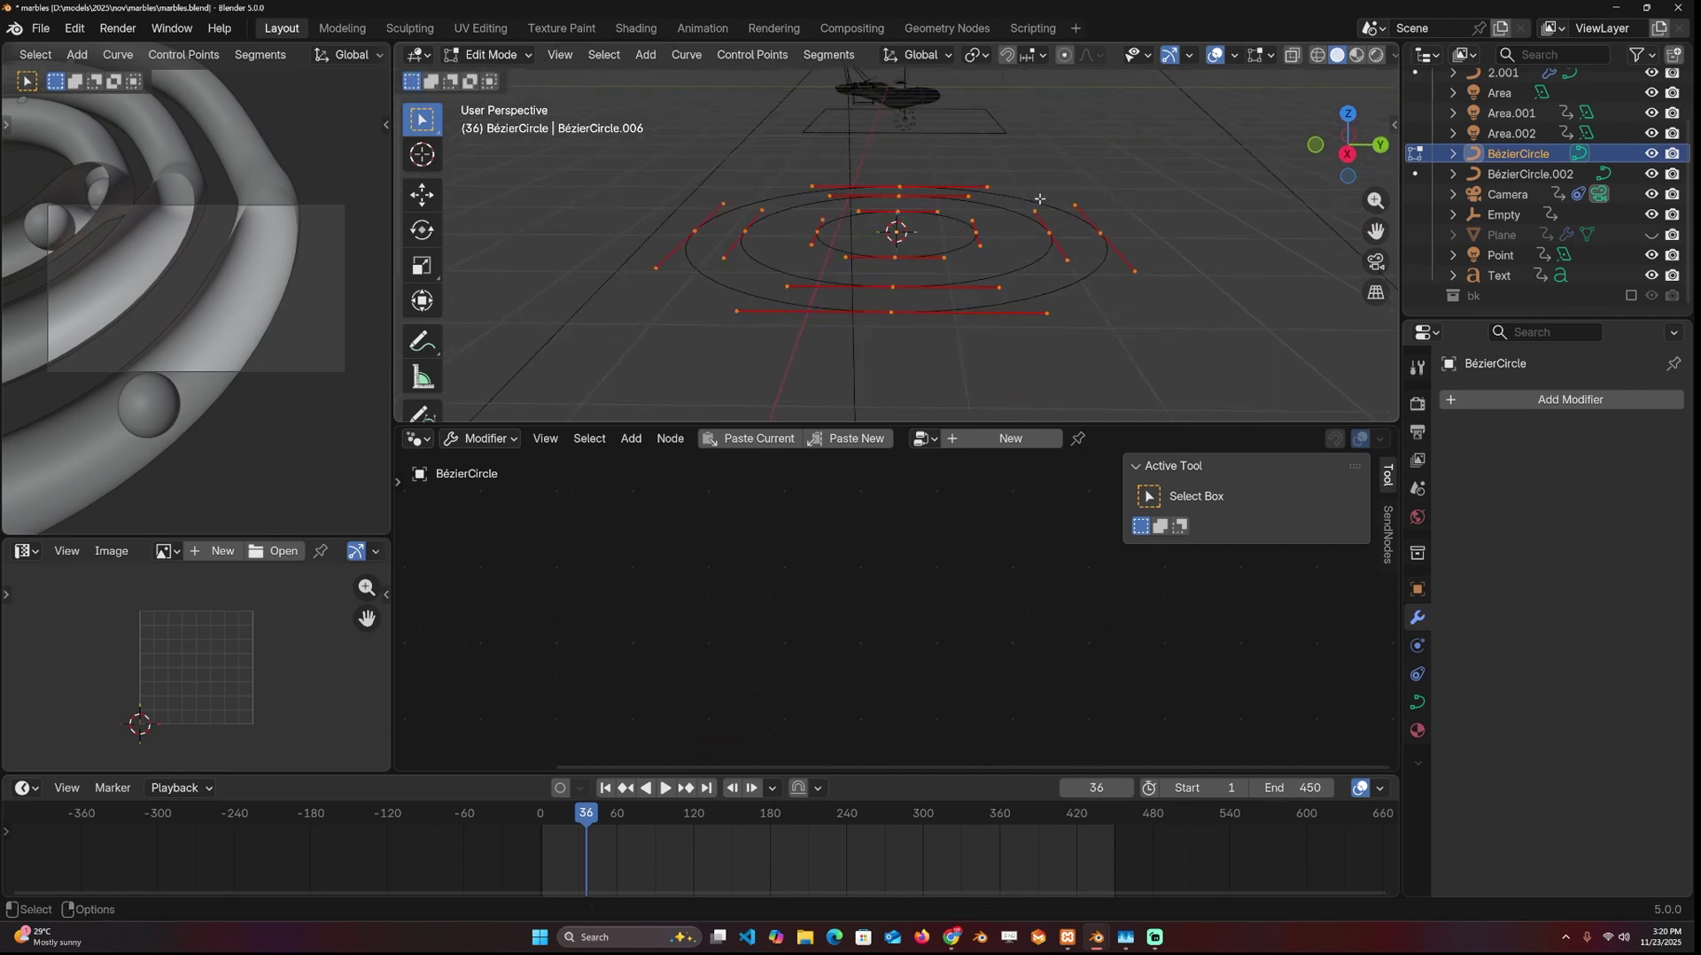
- Try subdividing all segments of the three concentric rings
right_click(1072, 179)
left_click(1072, 179)
middle_click_drag(1048, 207, 1054, 251)
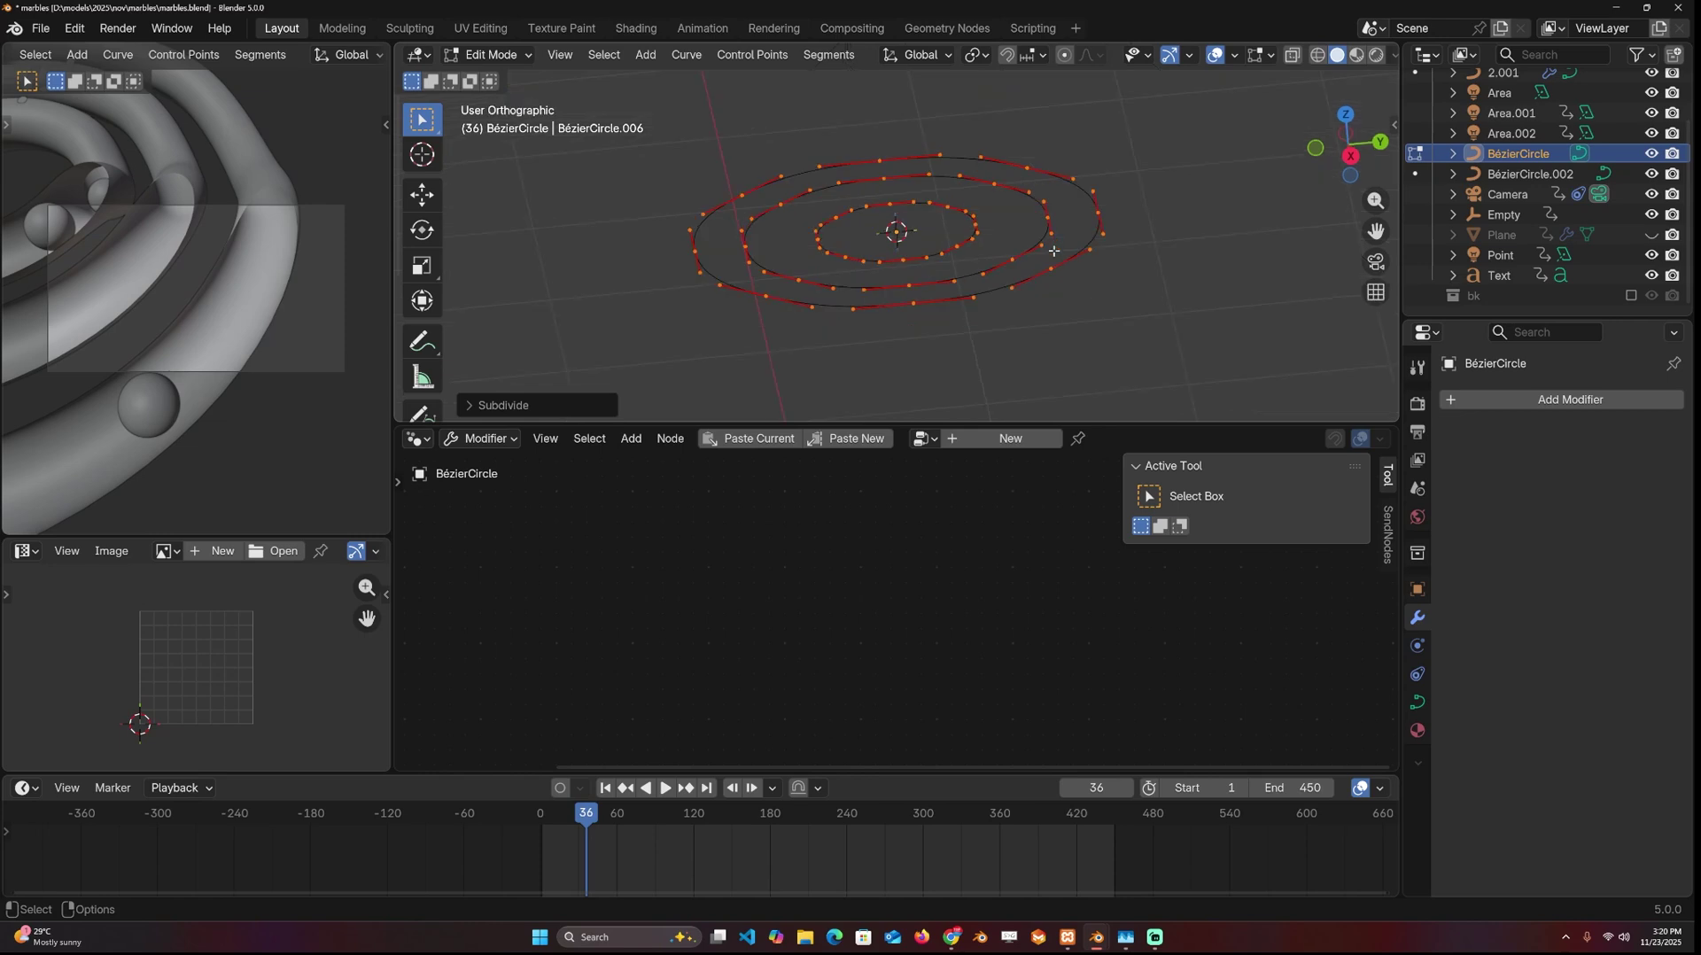
key("KP_7")
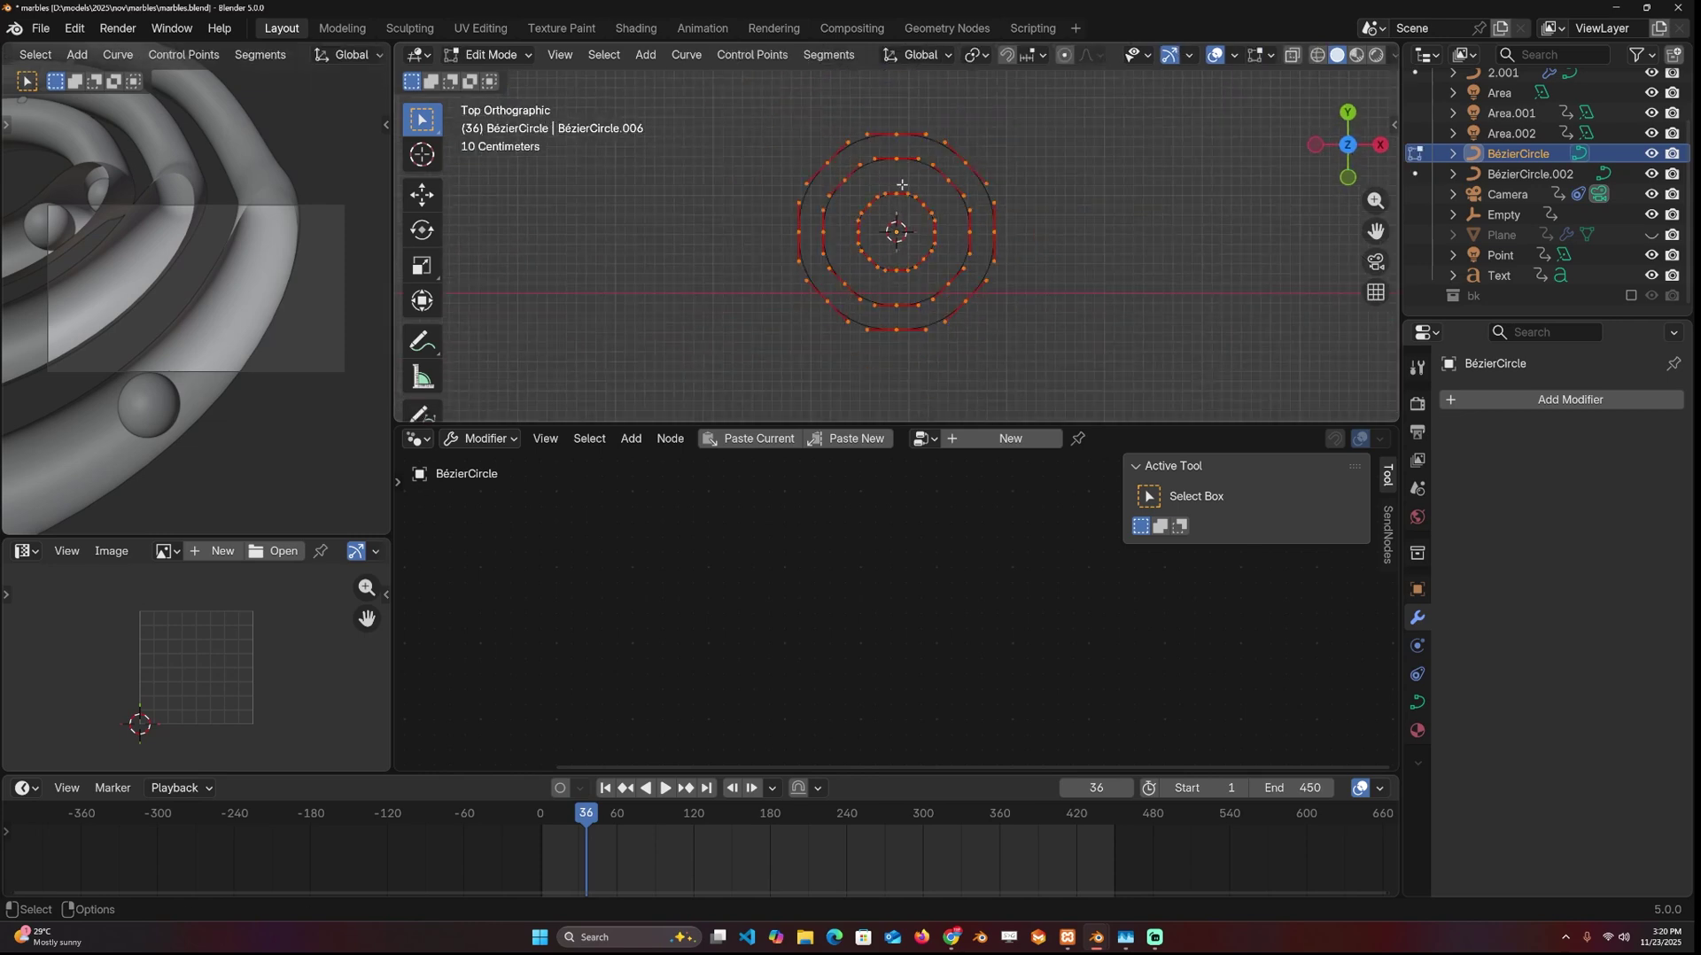
key("Tab")
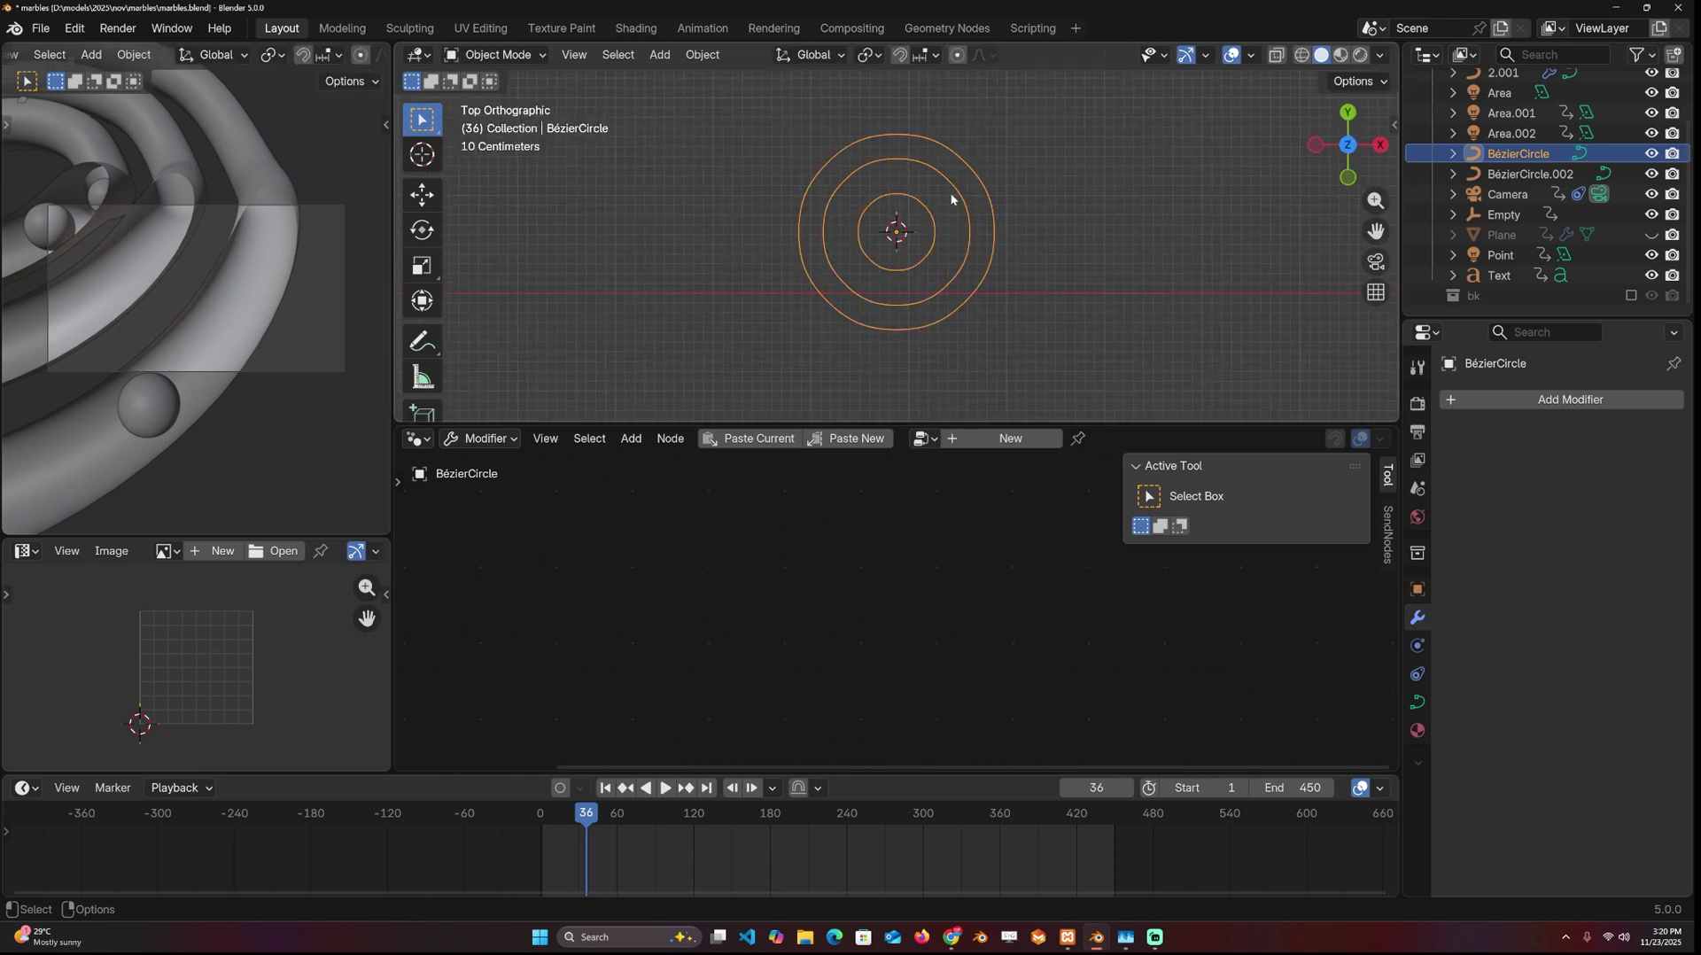
key("Tab")
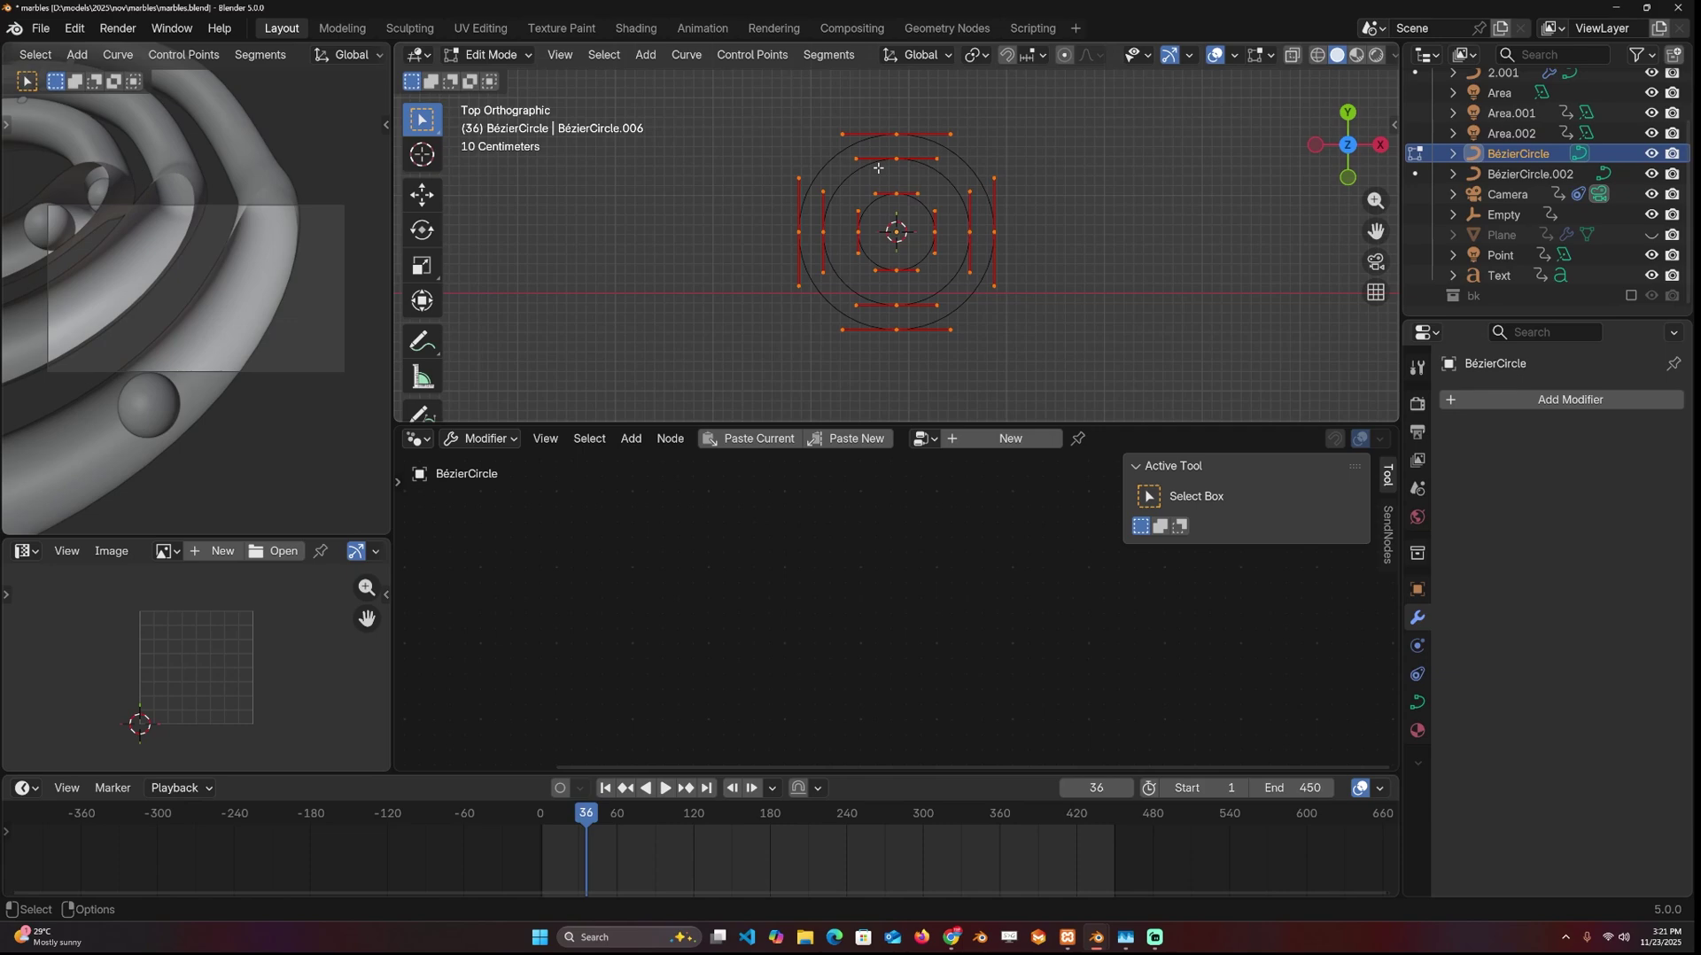
- Set the handle type of all ring points to Aligned and subdivide the three rings
right_click(890, 154)
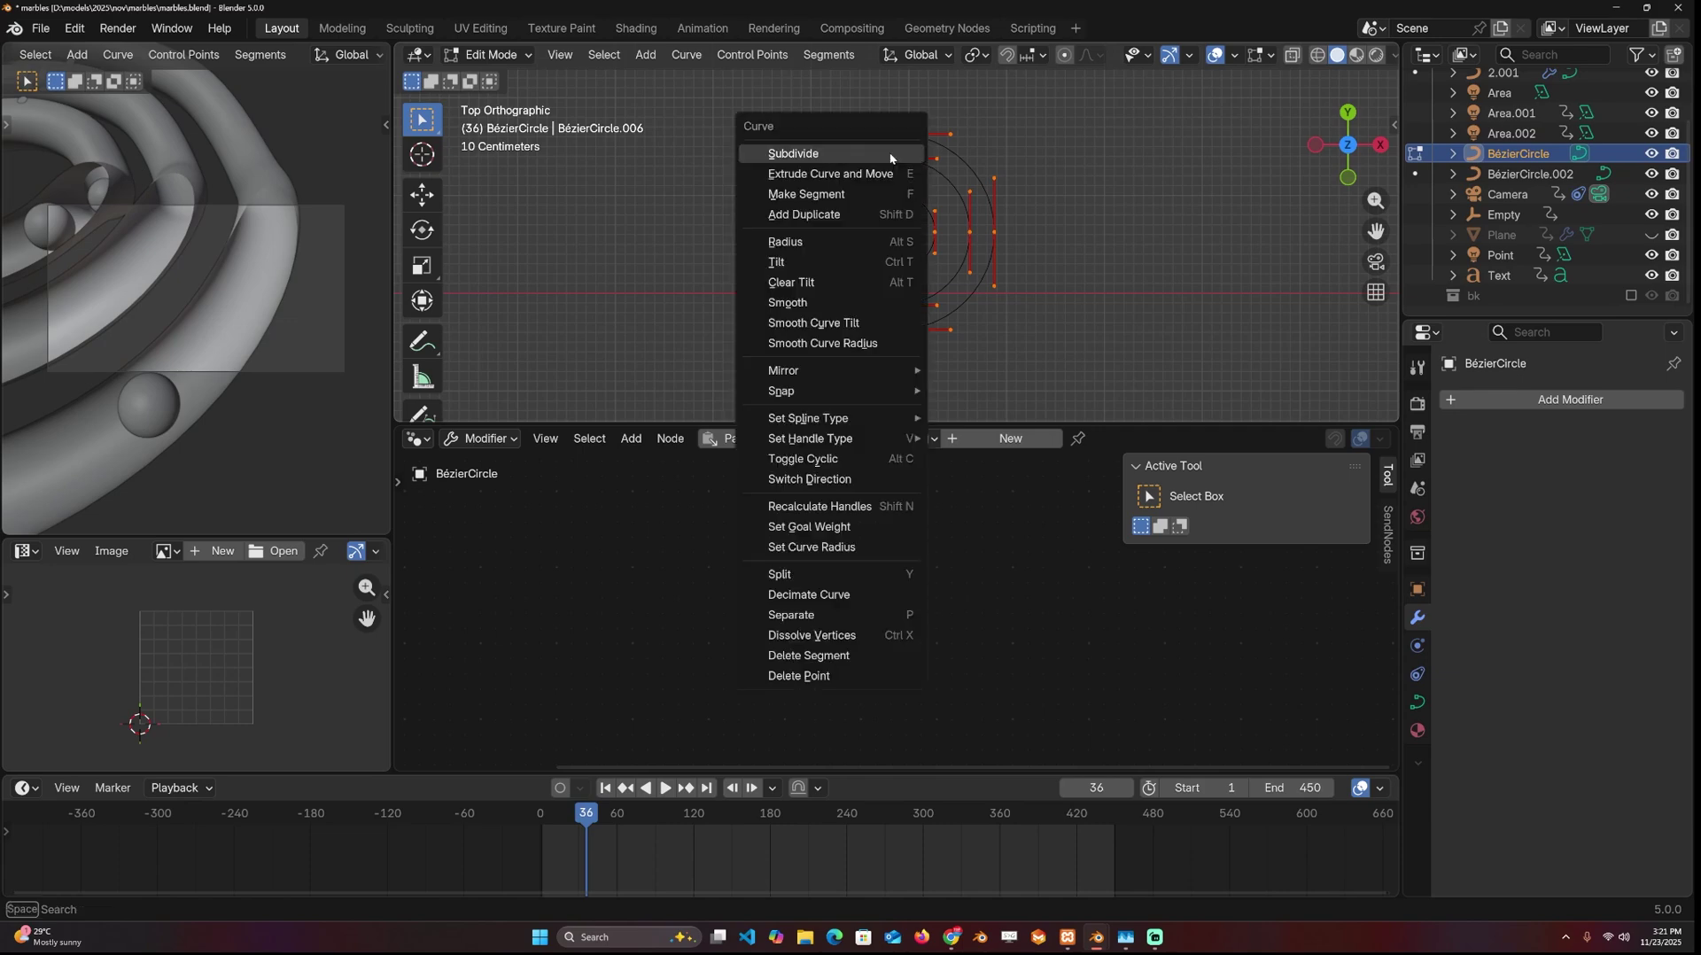
mouse_move(870, 435)
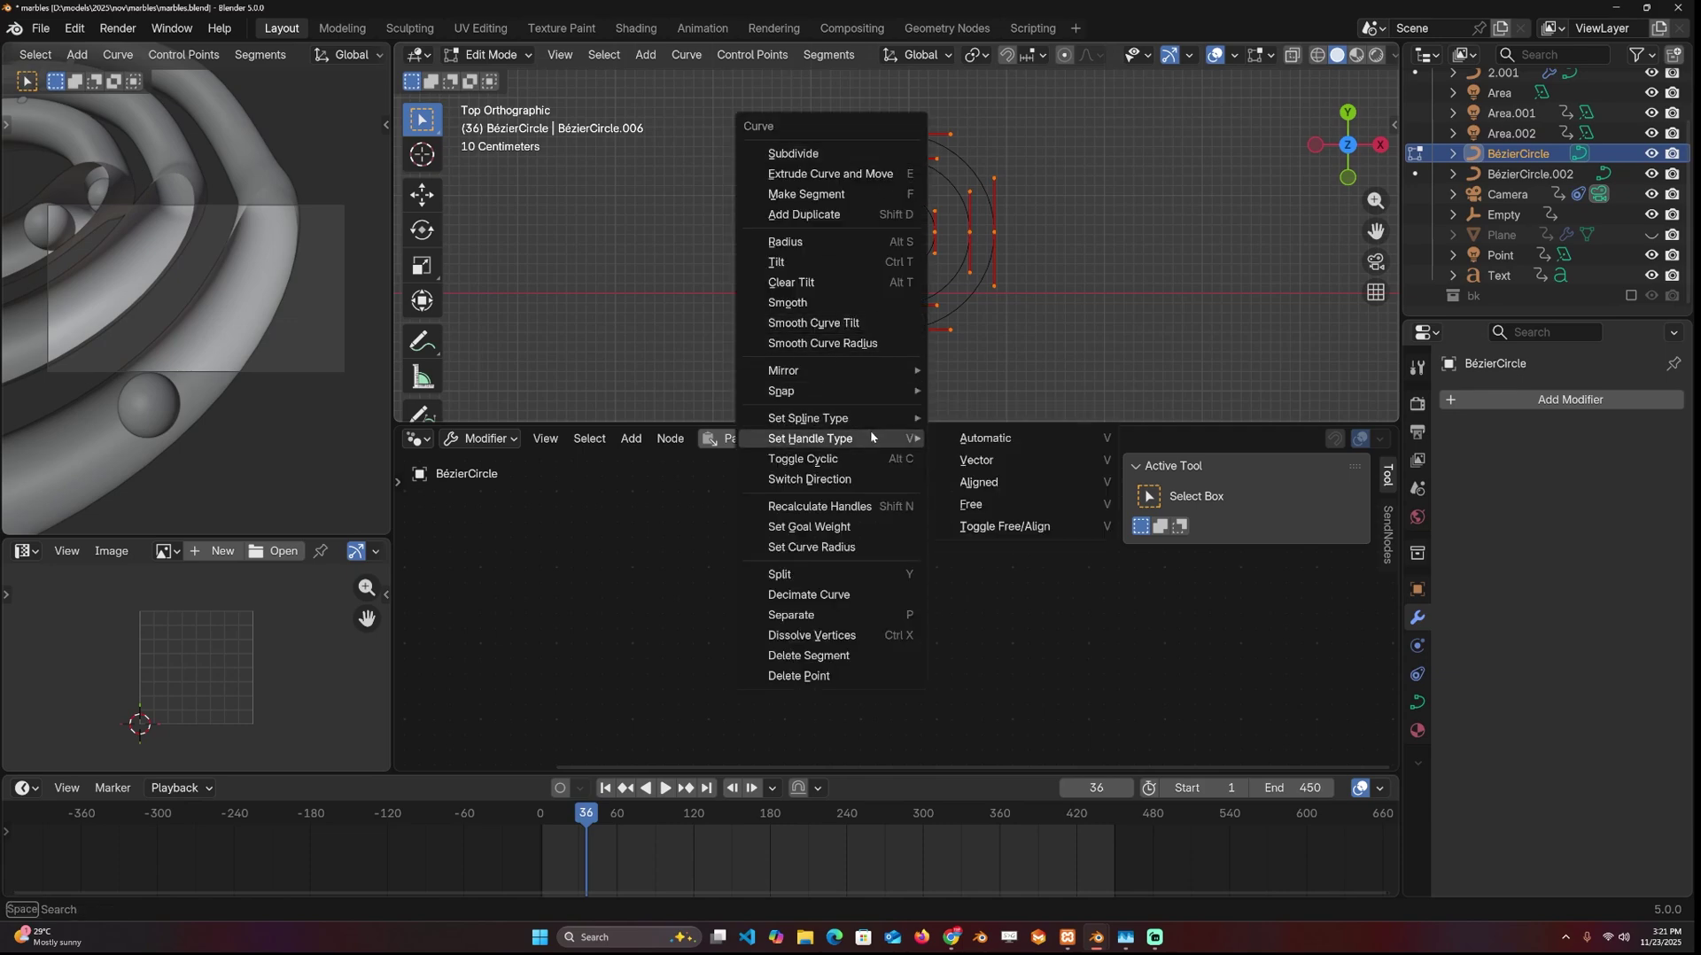
left_click(1034, 482)
scroll(1021, 267, "up", 2)
right_click(1028, 263)
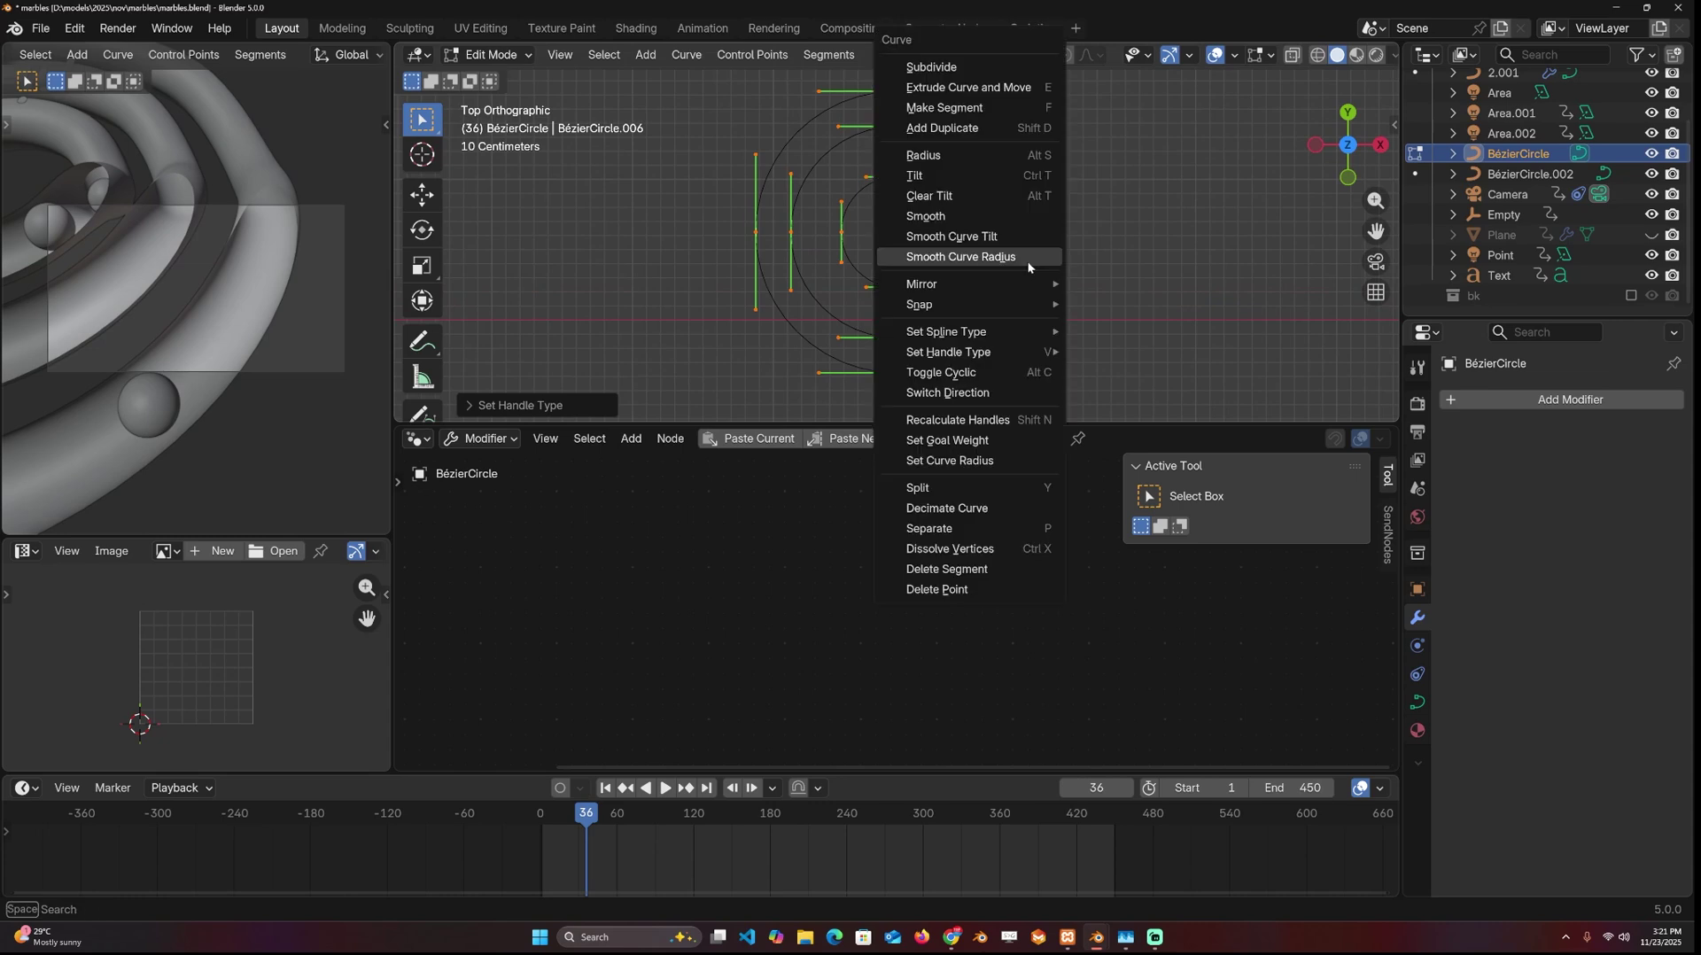
key("Escape")
key("Tab")
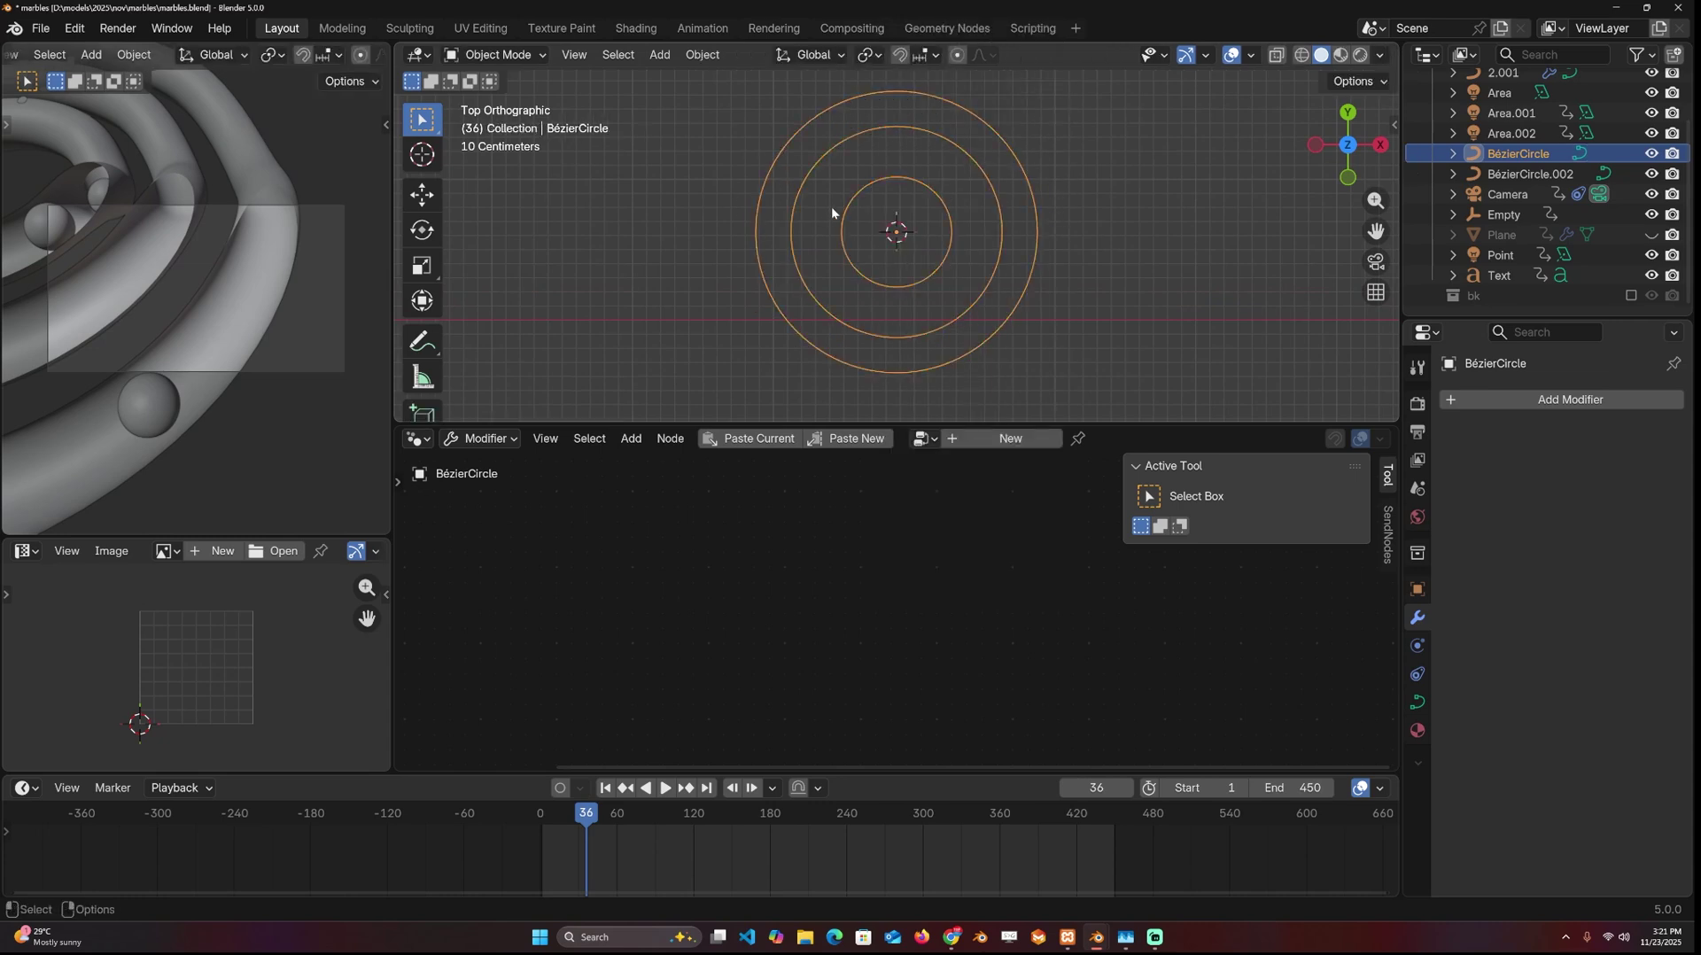
- Lower the points on the positive-Y half of the three rings along Z so the track dips on one side
key("Tab")
key("alt+a")
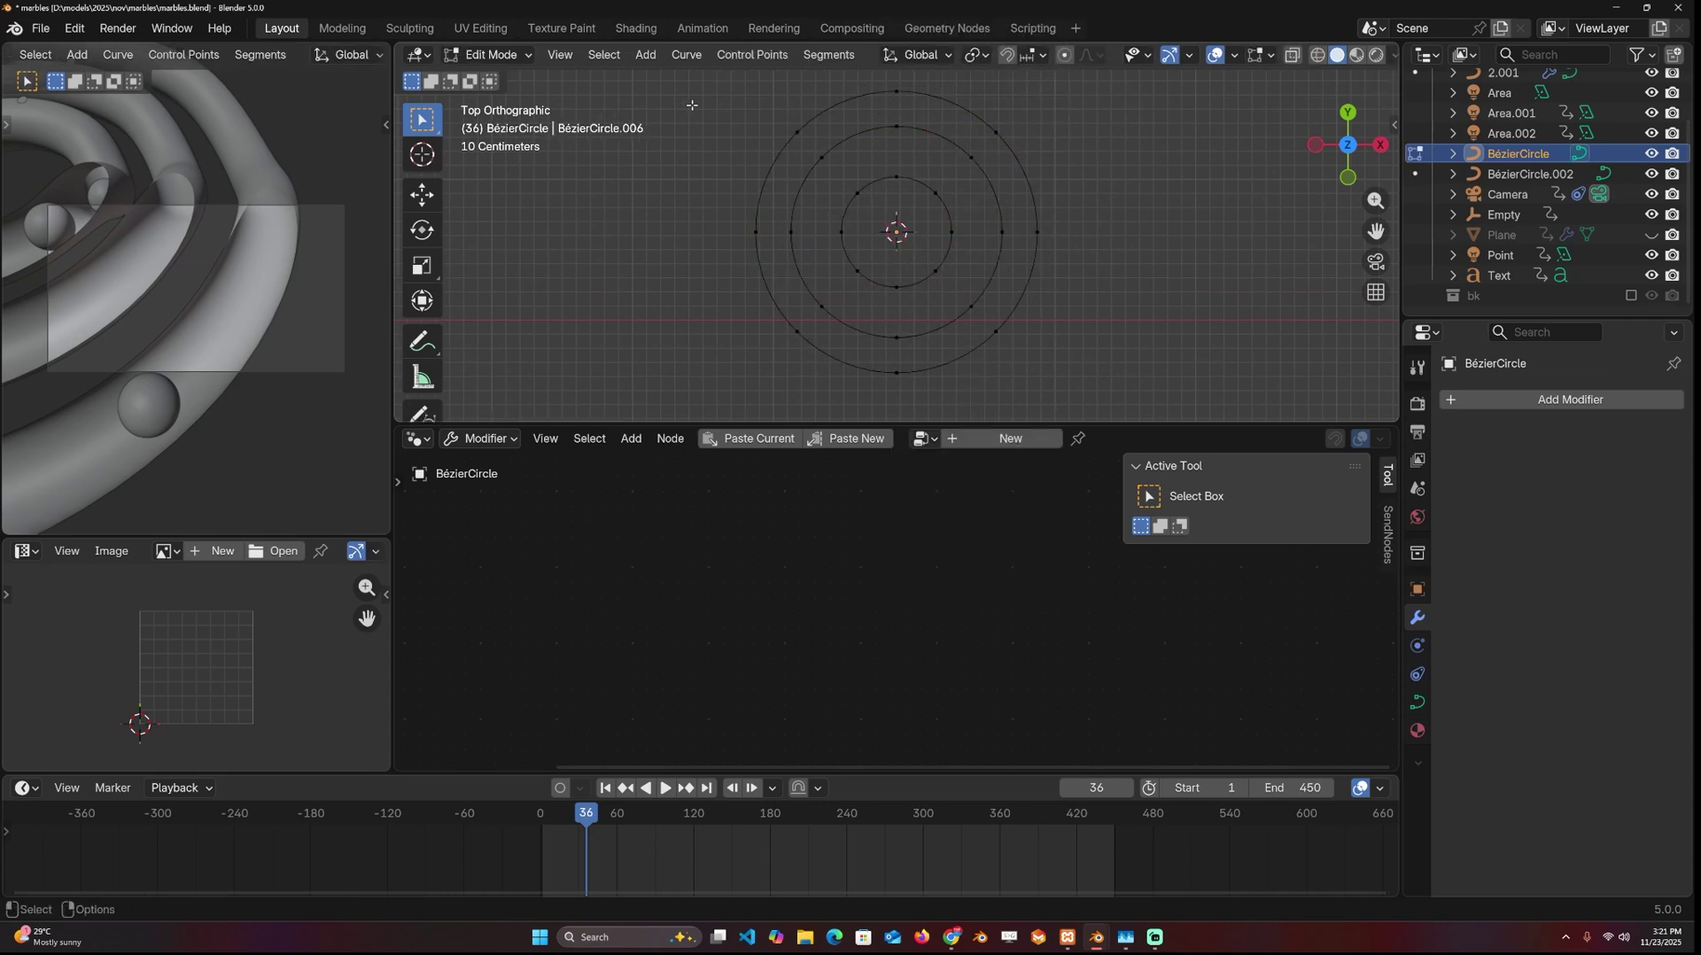
middle_click_drag(692, 105, 701, 148, "shift")
left_click_drag(702, 139, 1147, 293)
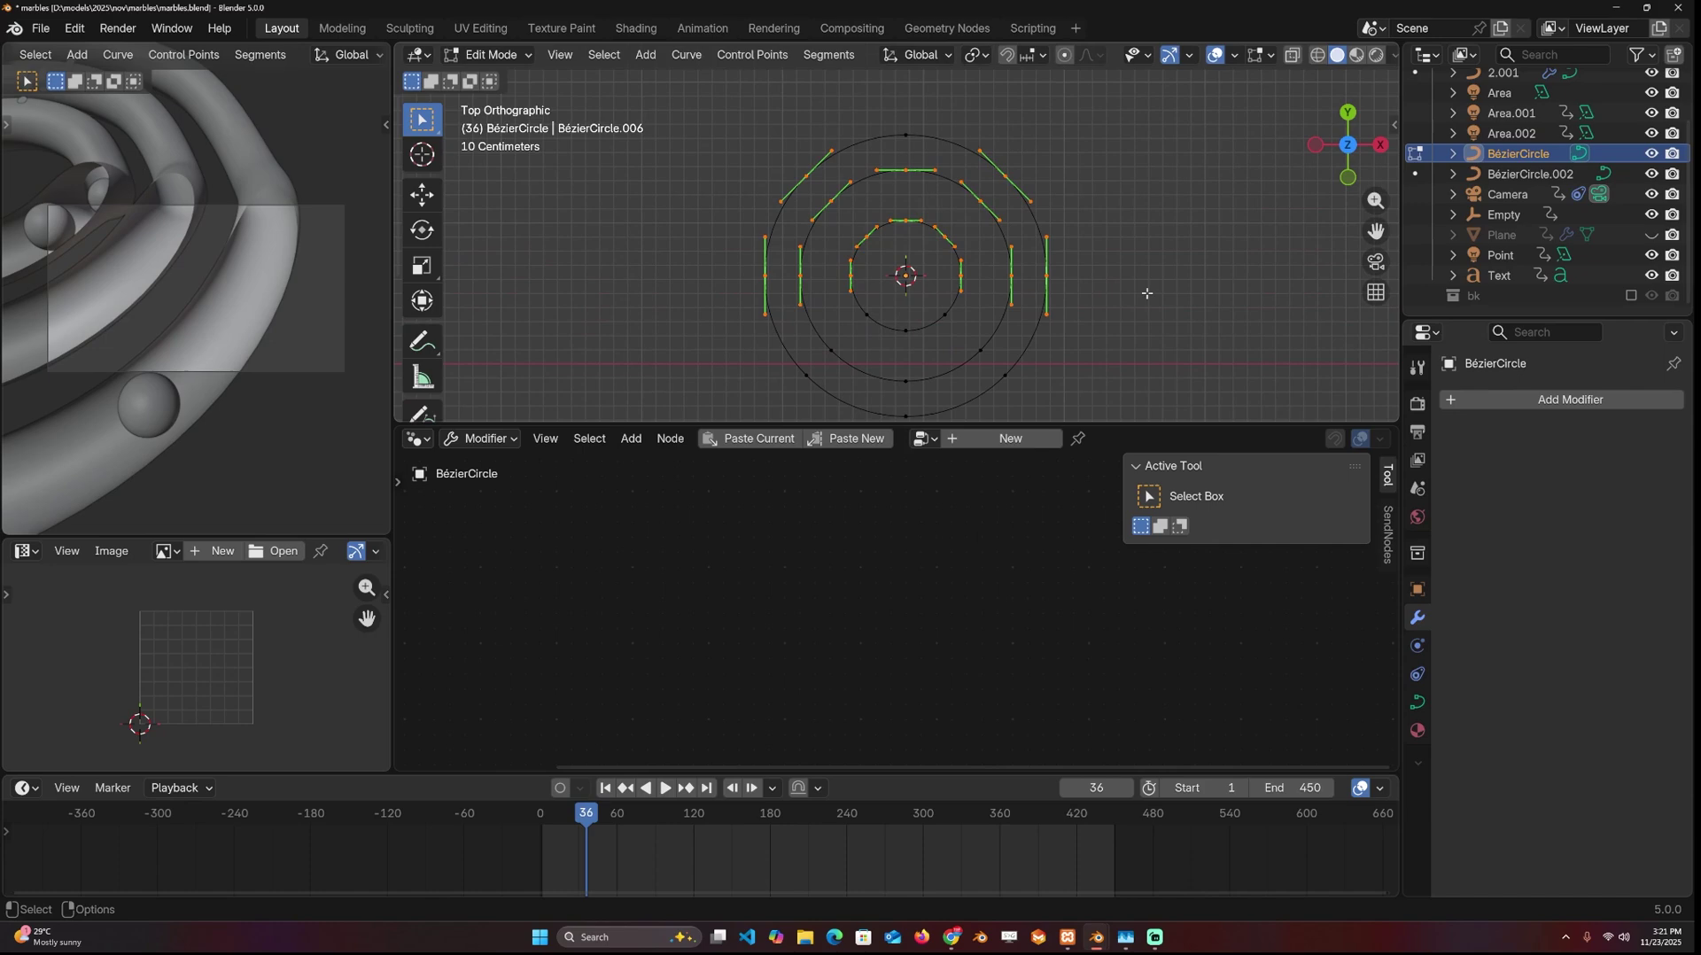
key("KP_3")
key("g")
key("z")
right_click(1083, 258)
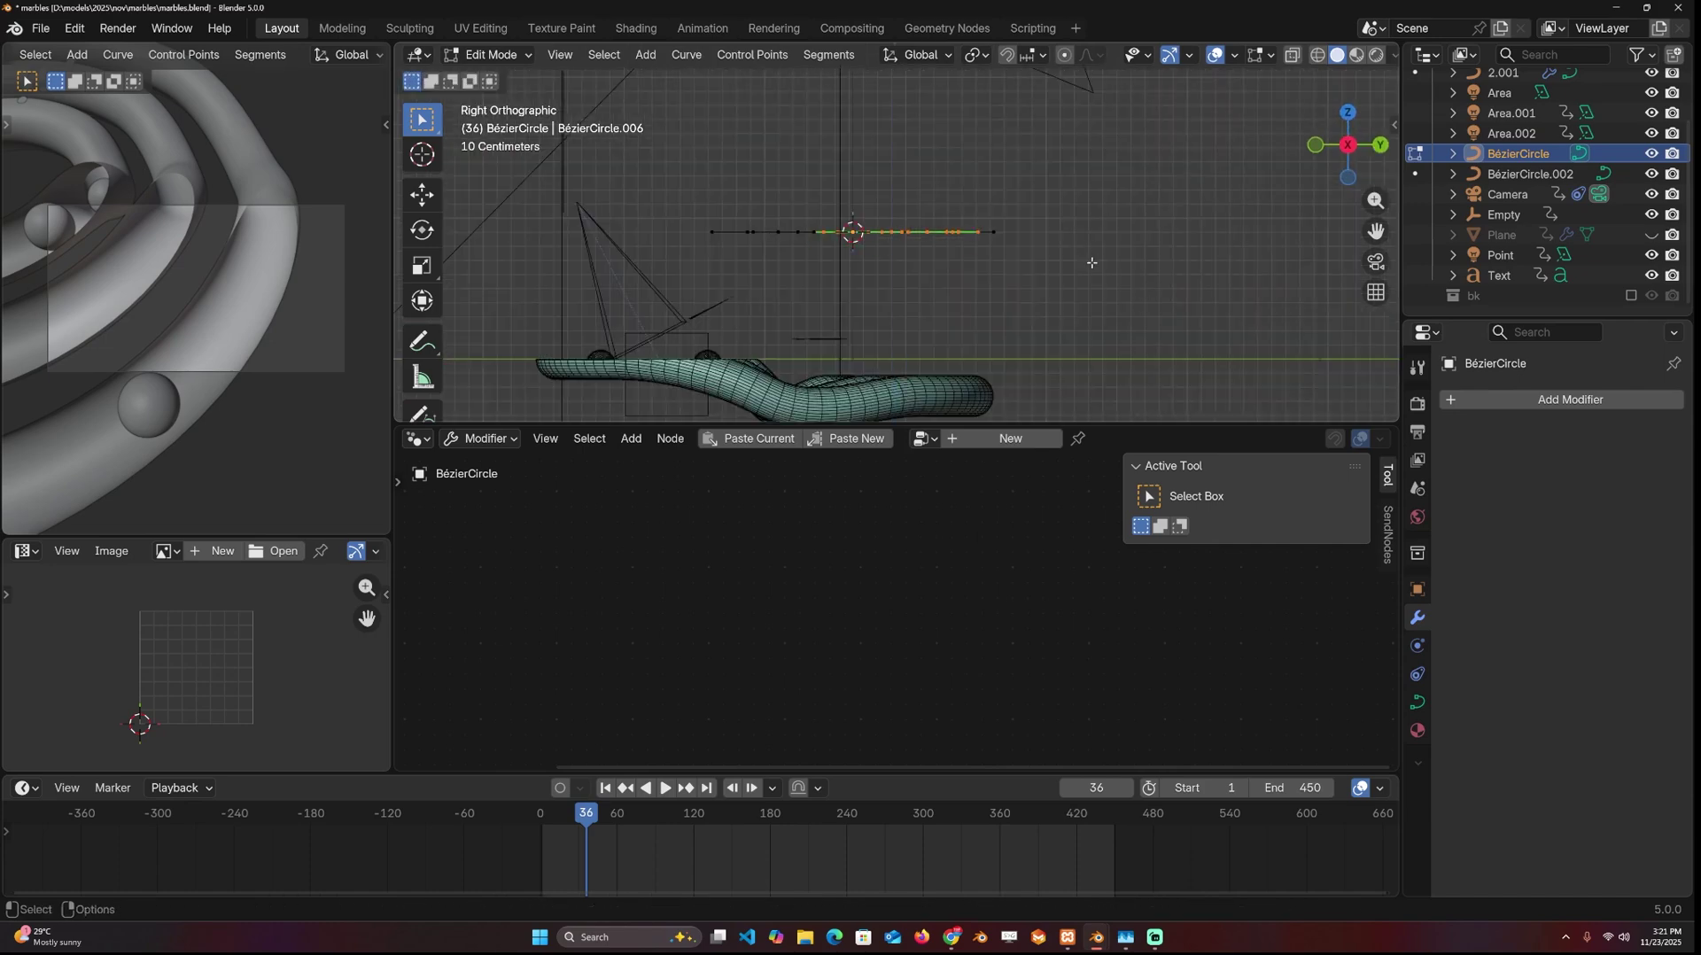
key("Tab")
middle_click_drag(1083, 258, 999, 270)
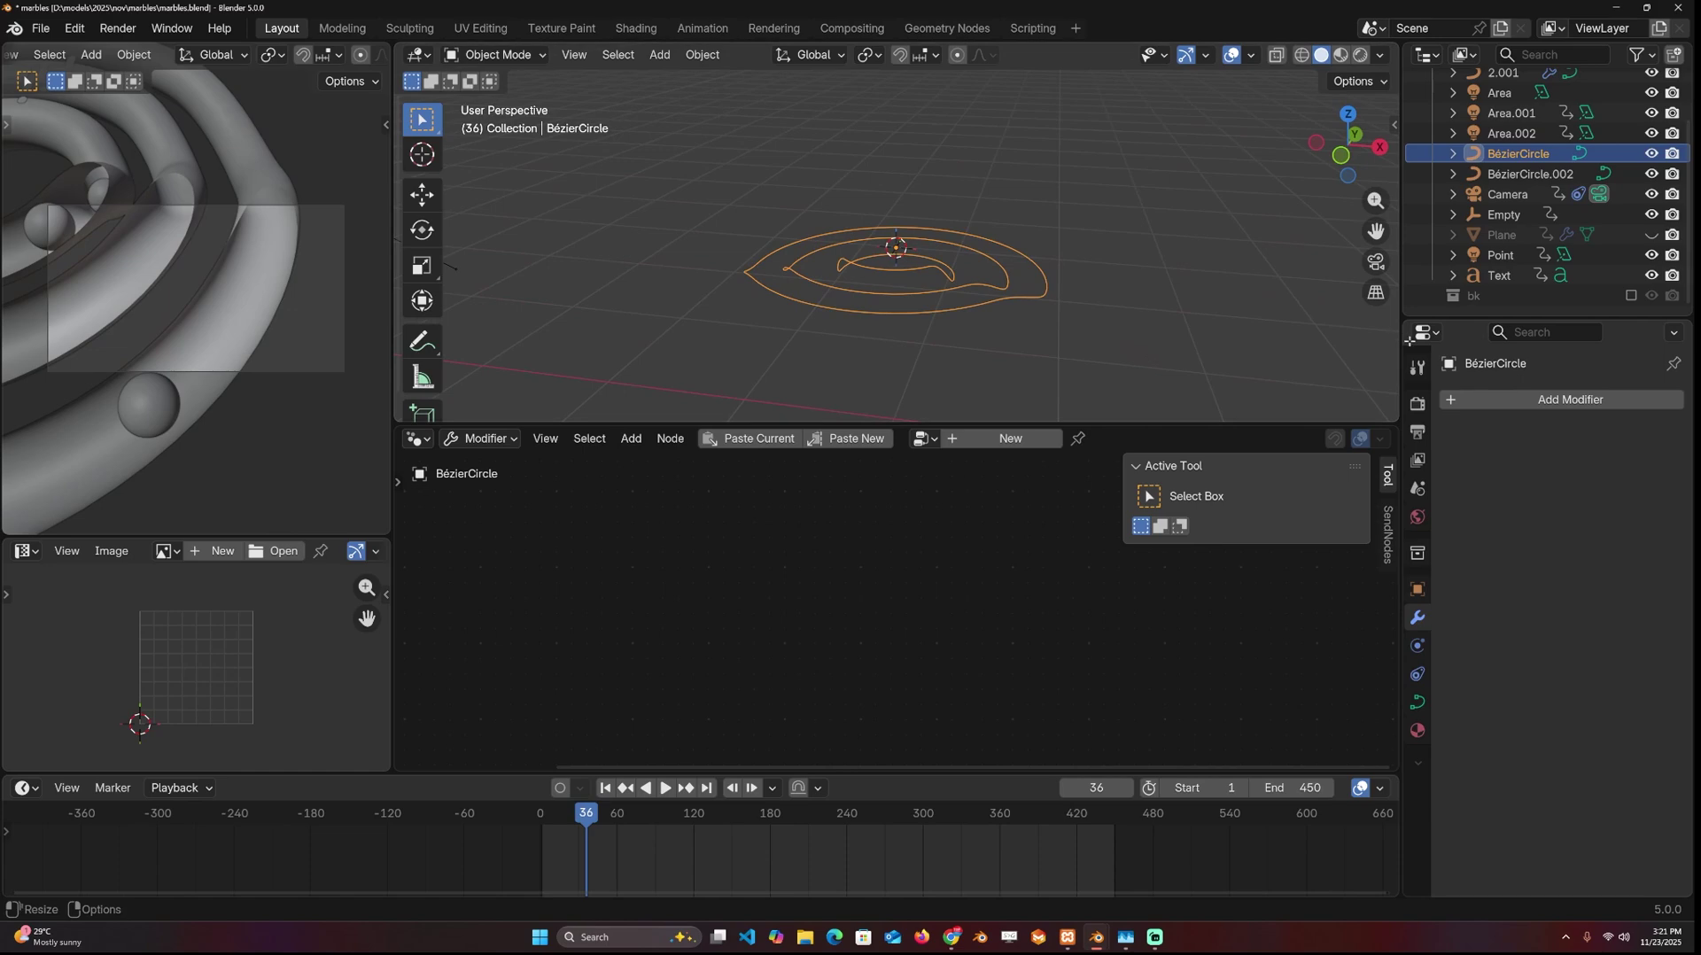
- Add a Curve to Tube modifier to the rings with a scale of 0.13 m and a higher profile resolution
left_click(1458, 399)
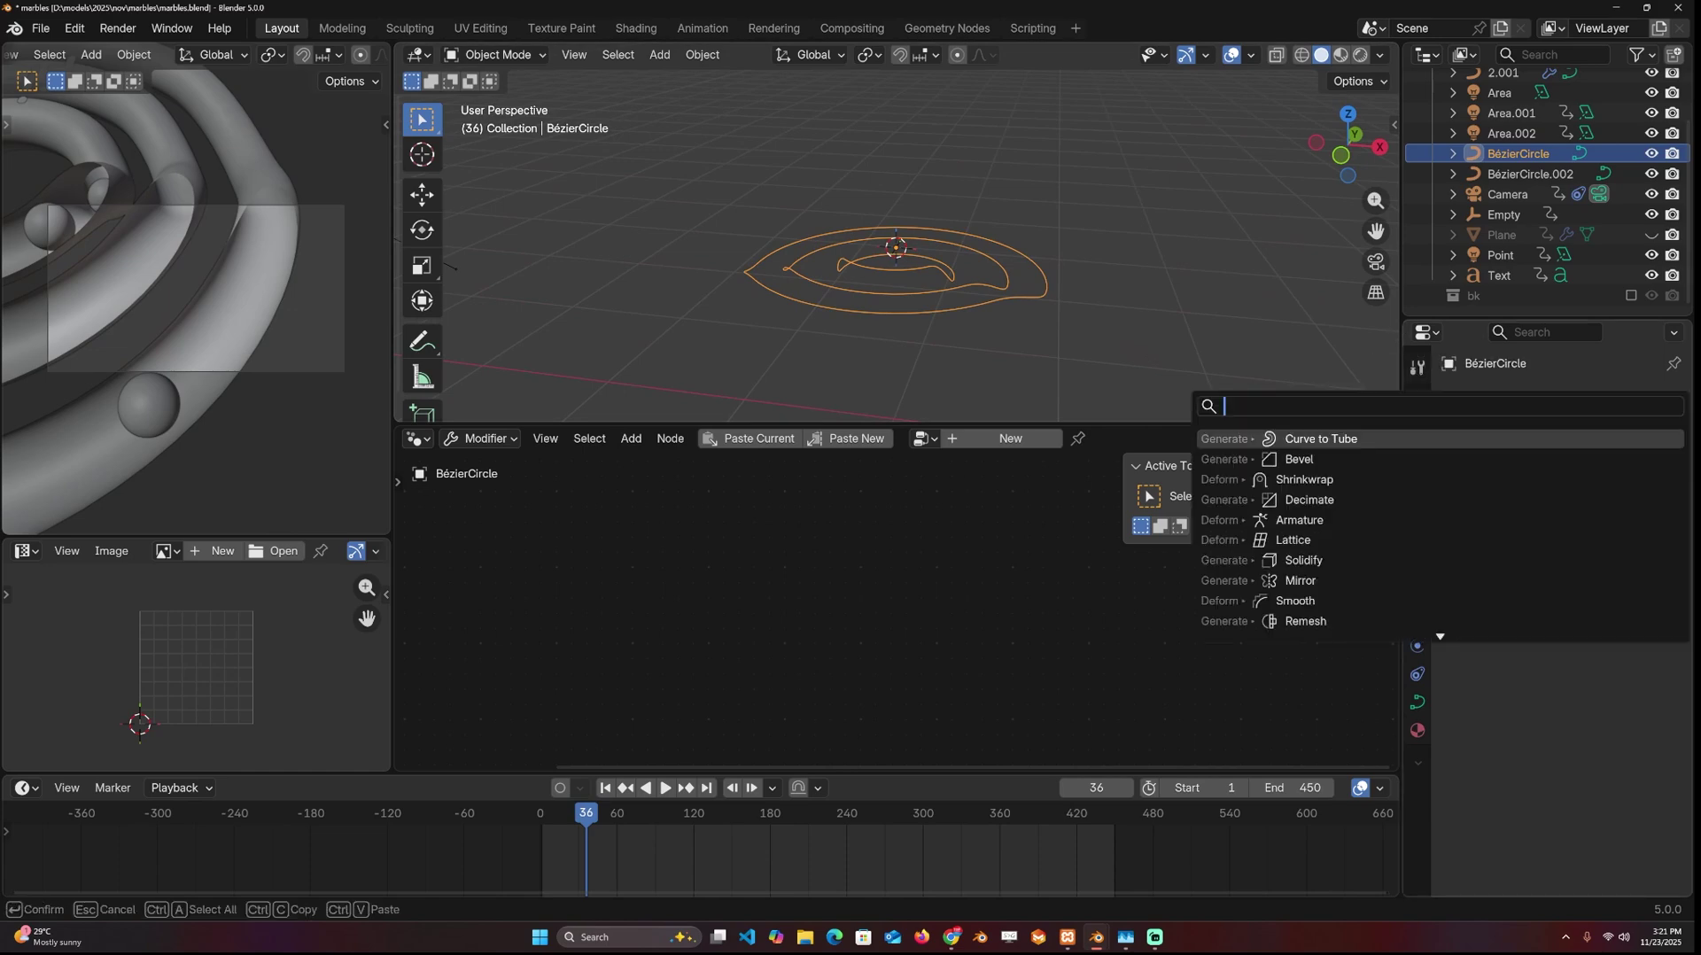
left_click(1329, 438)
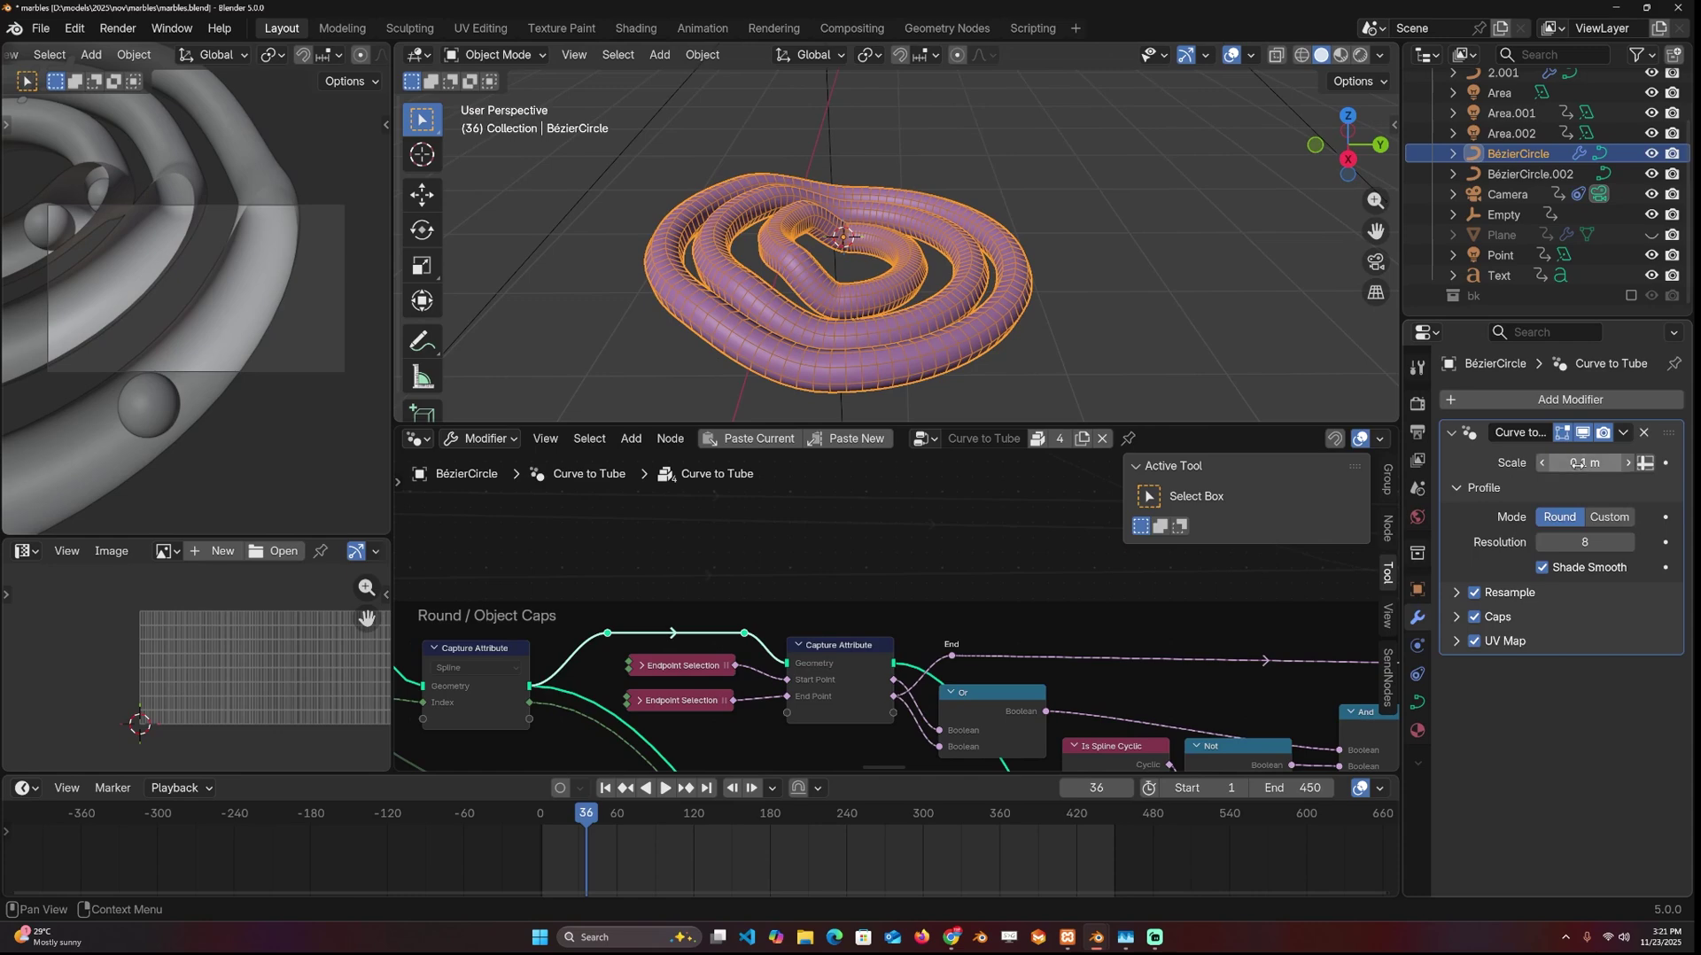
left_click_drag(1578, 463, 1588, 462)
middle_click_drag(897, 295, 833, 295)
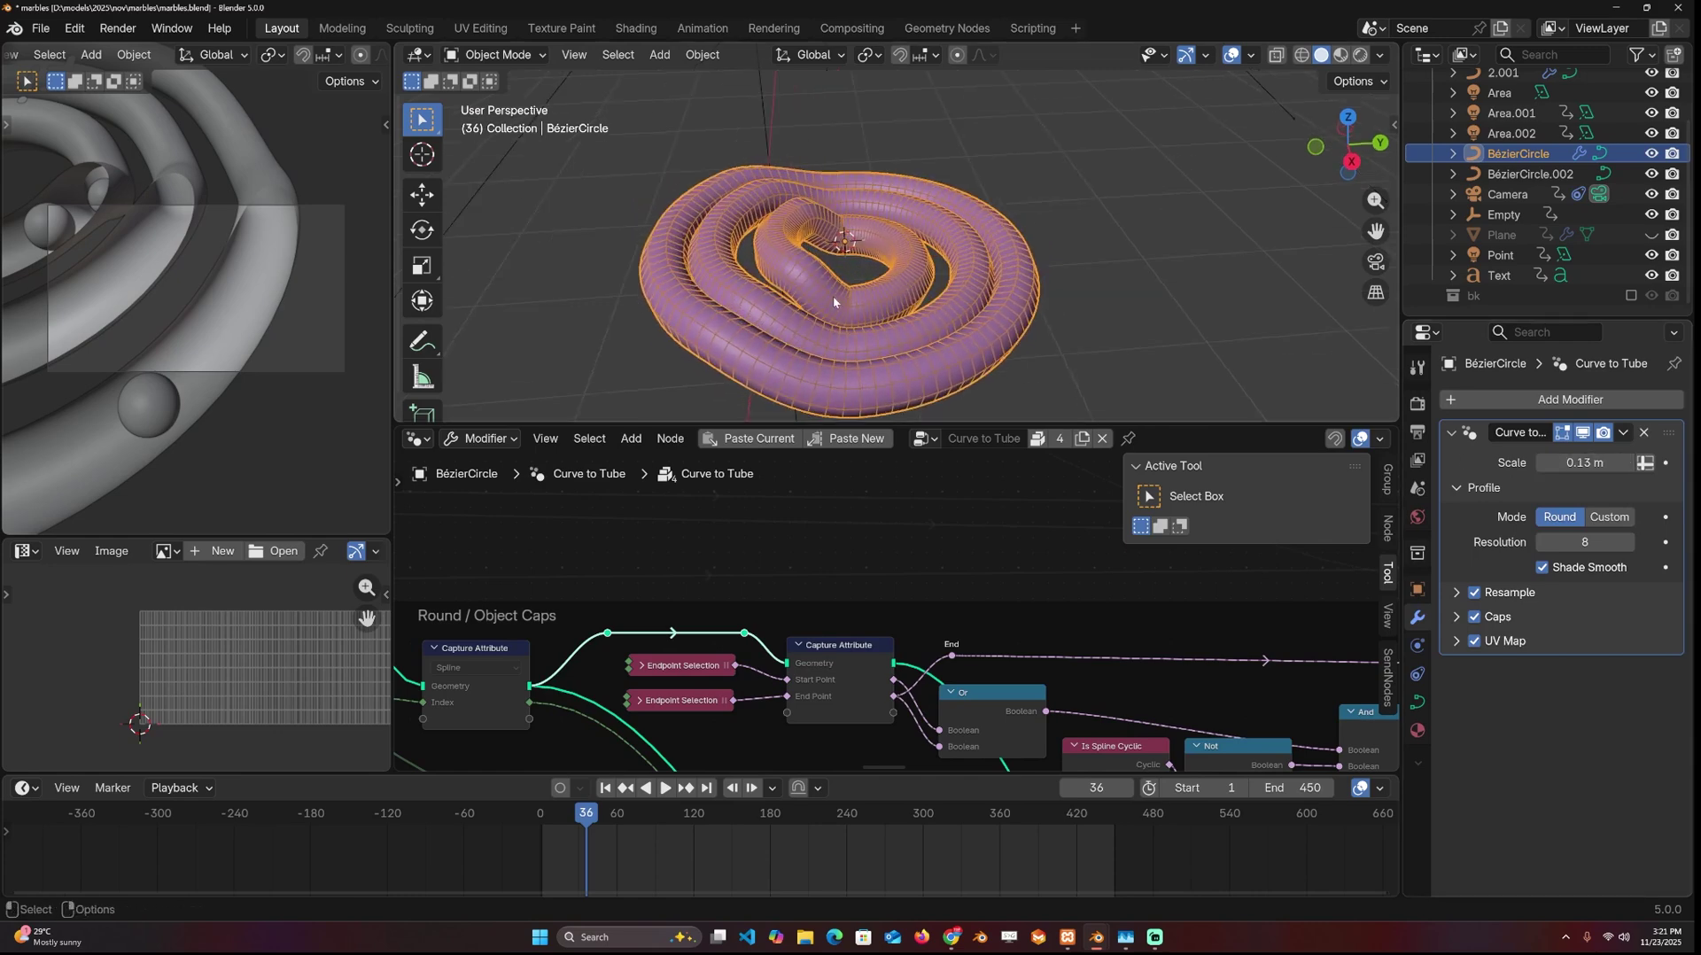
left_click_drag(1585, 542, 1614, 542)
middle_click_drag(1090, 301, 1067, 334)
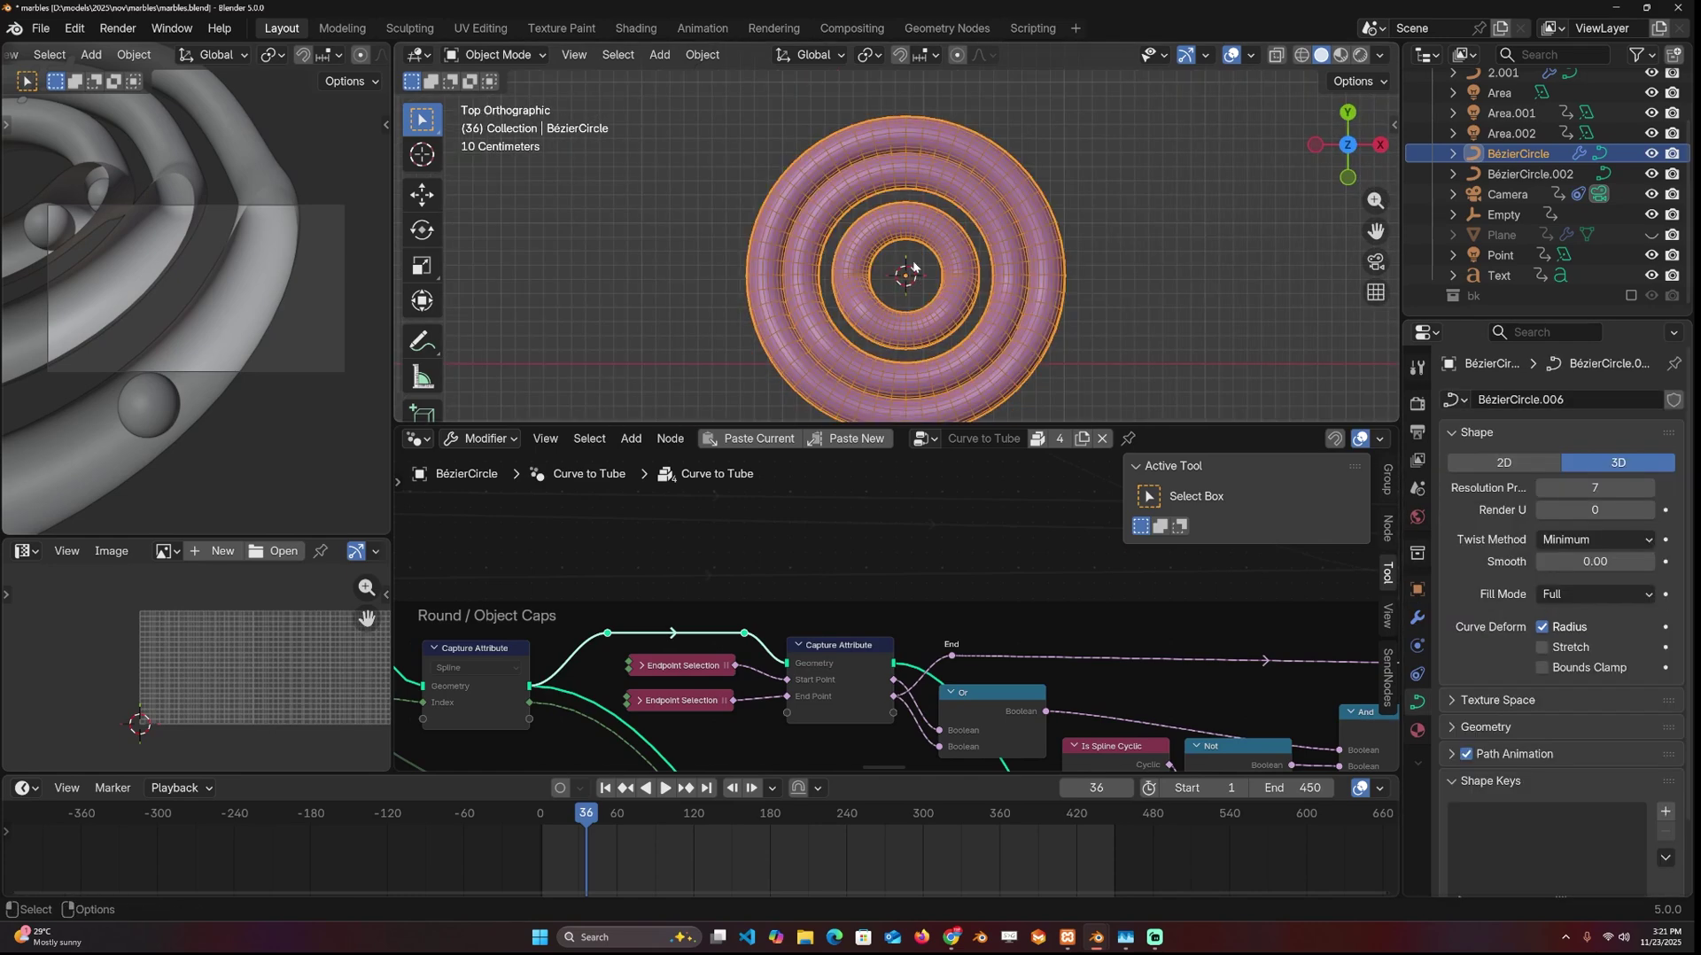
- Add a cube at the rings' centre, enlarge it beyond their outer edge and flatten it along Z
scroll(926, 263, "down", 3)
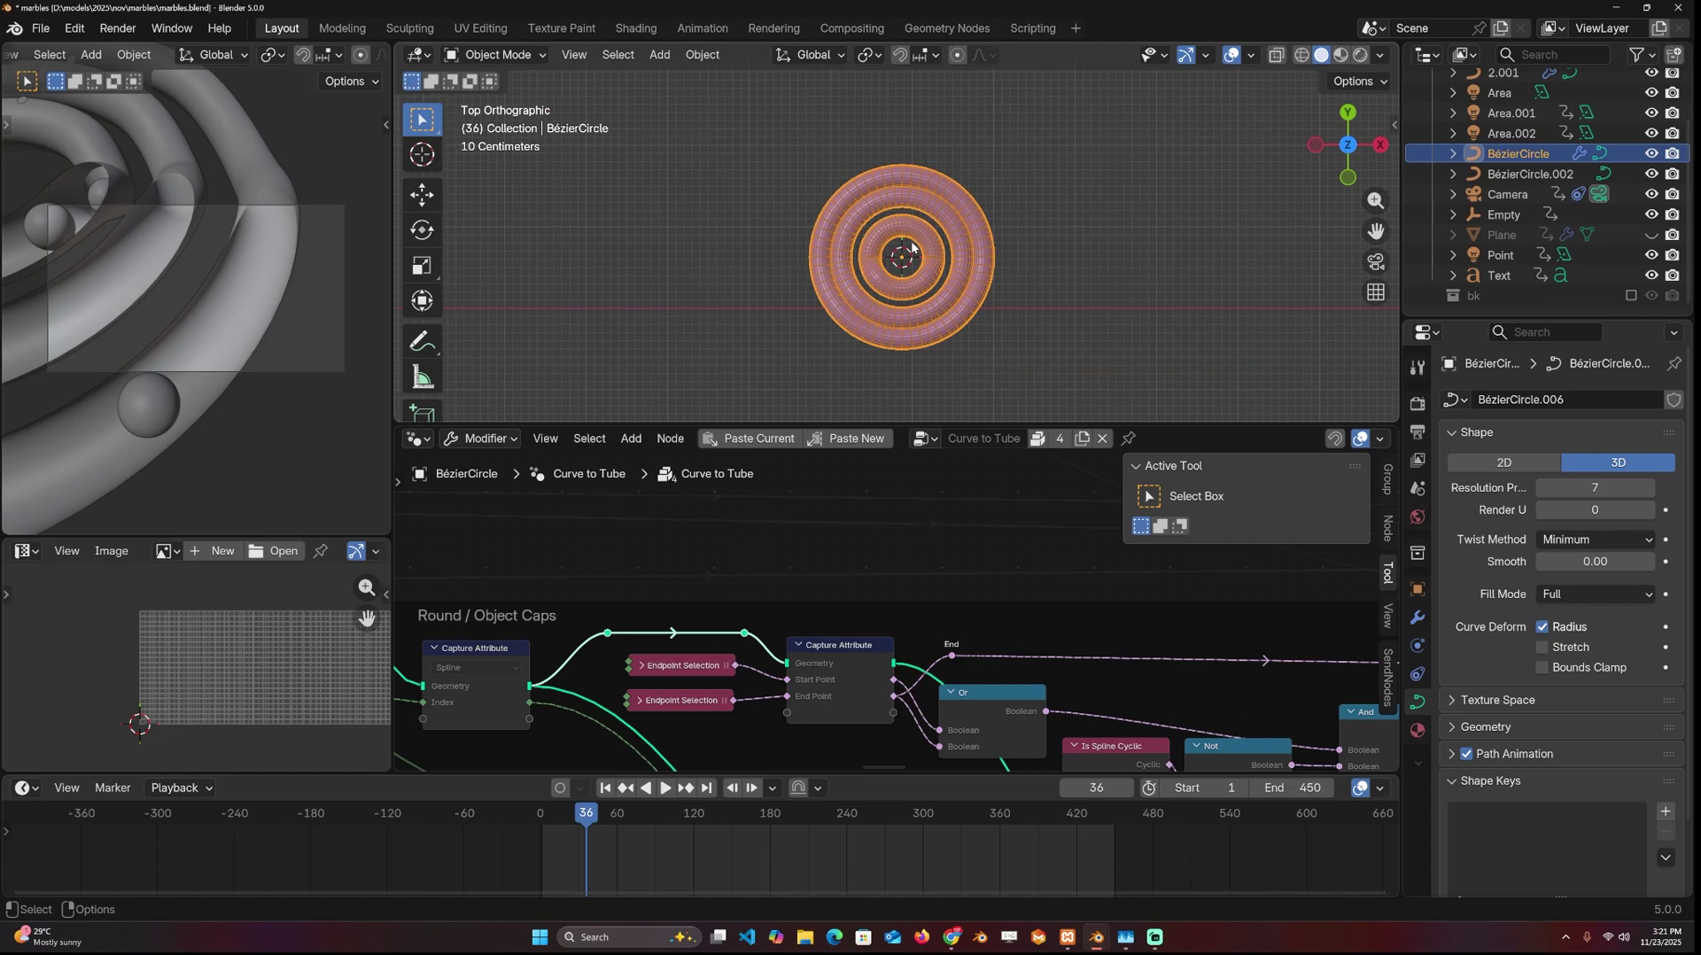
key("KP_3")
key("shift+a")
mouse_move(895, 192)
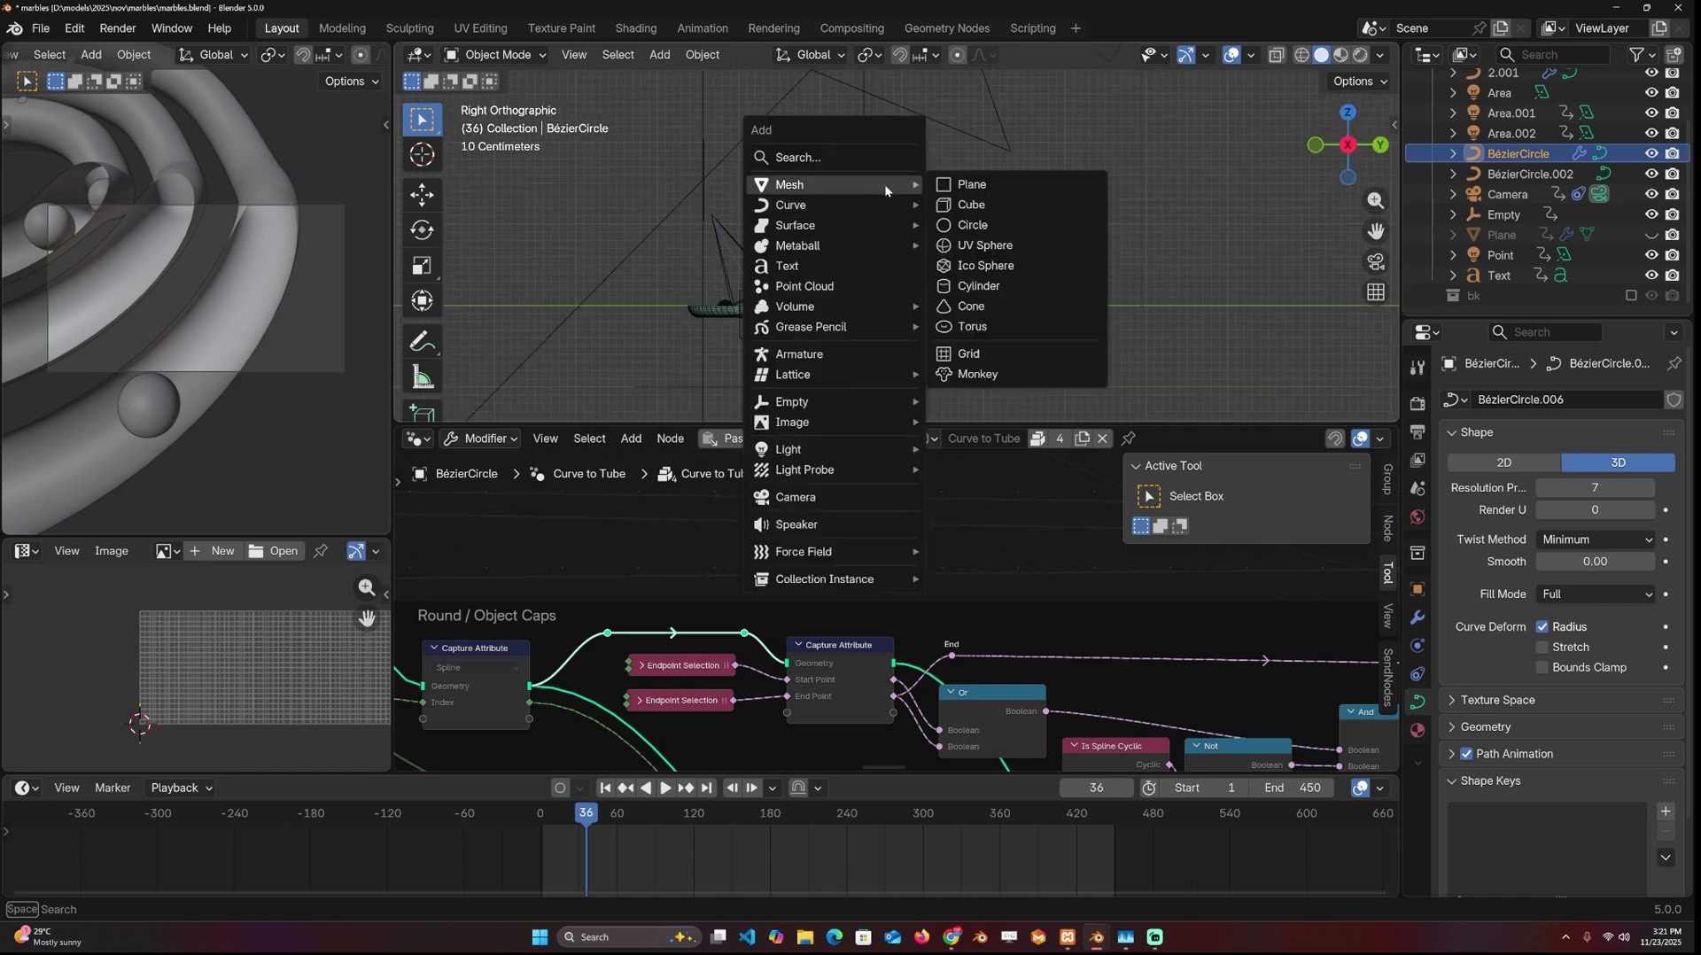
left_click(960, 205)
key("s")
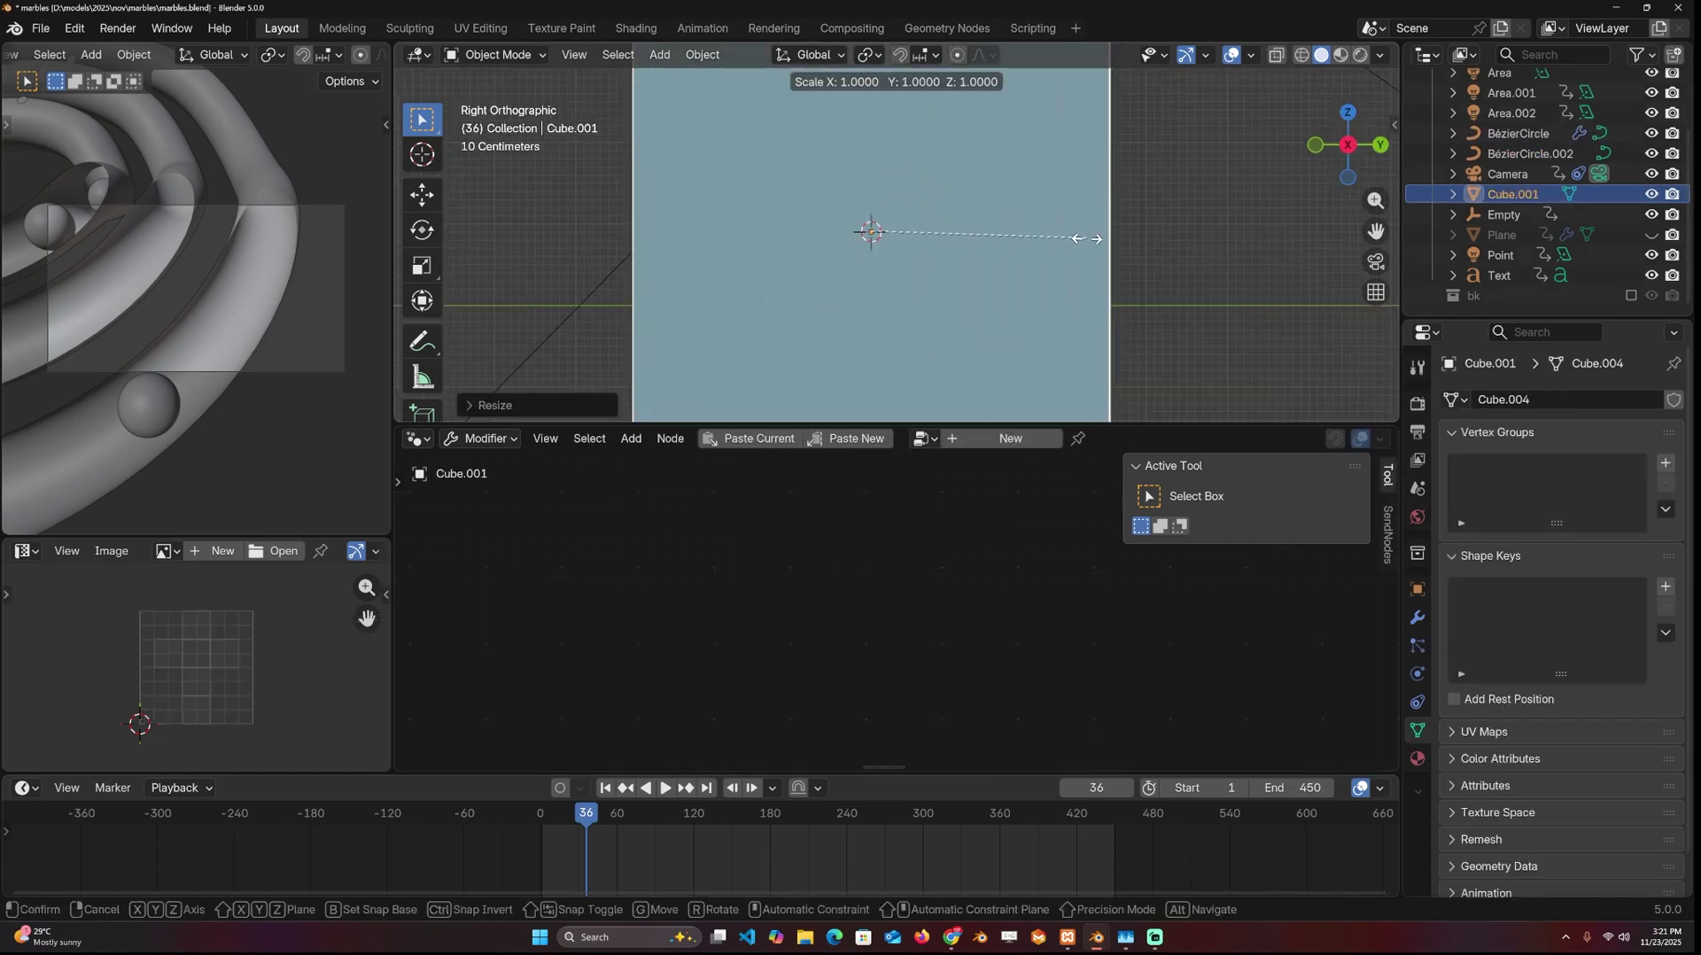
key("z")
left_click(919, 266)
- Raise the flattened cube along Z in wireframe display so its bottom face cuts through the middle of the higher tube sections
key("g")
key("z")
left_click(935, 209)
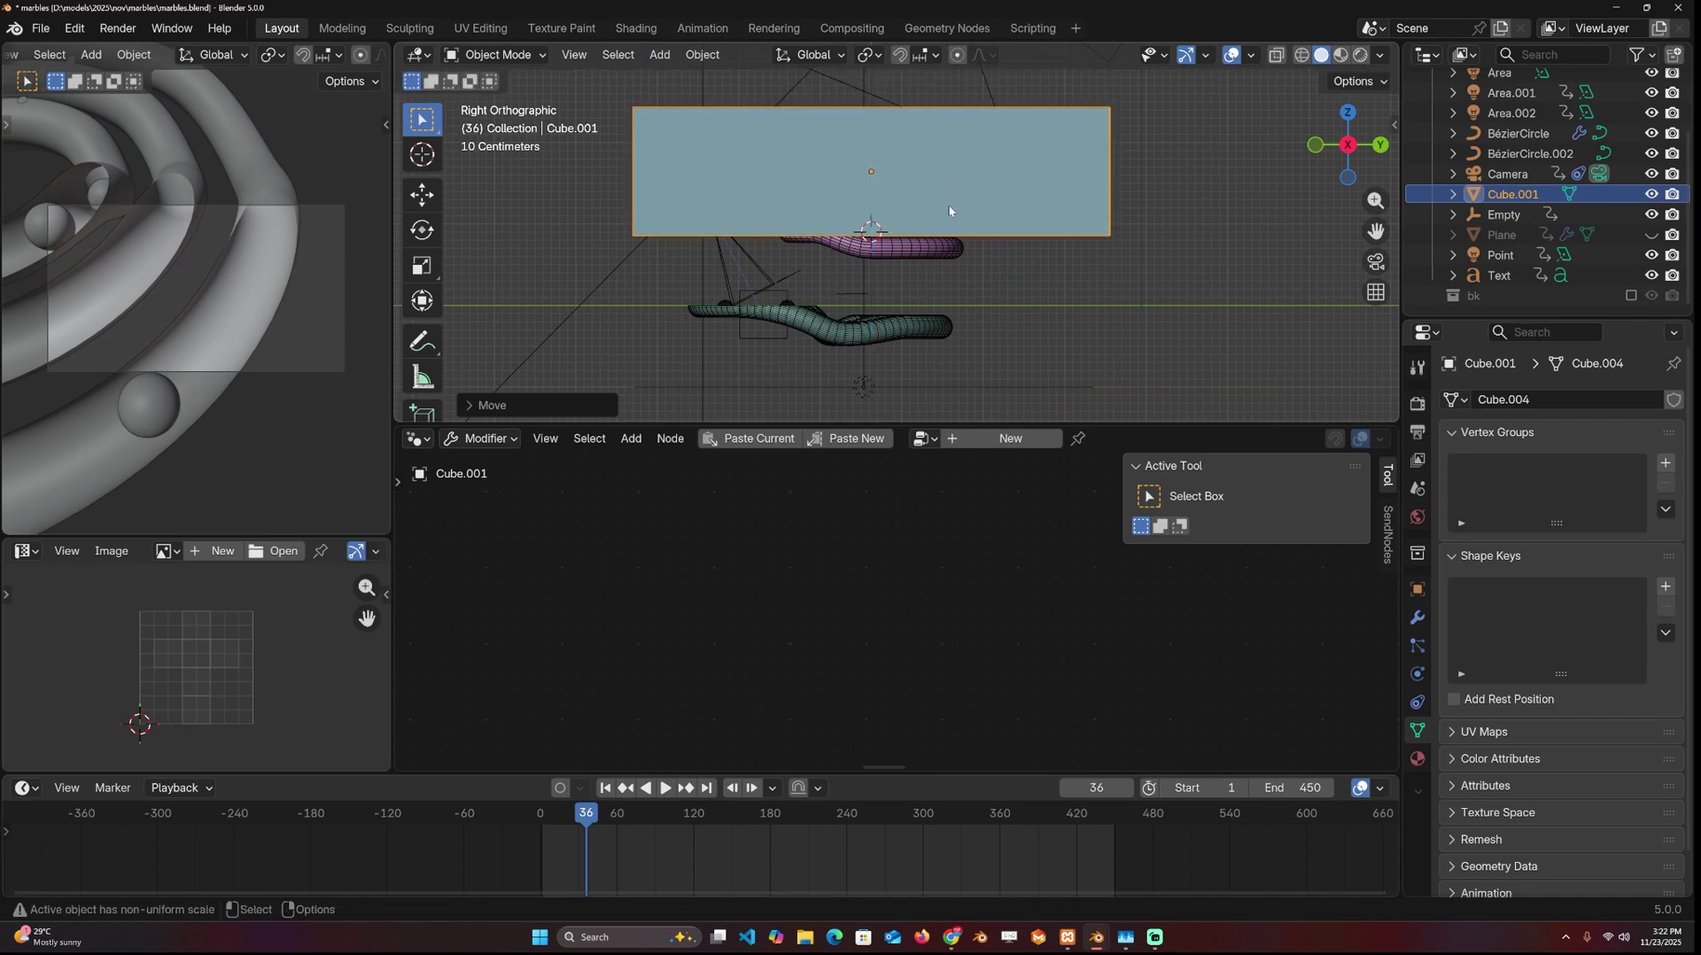
key("z")
left_click(860, 275)
key("g")
key("z")
left_click(863, 261)
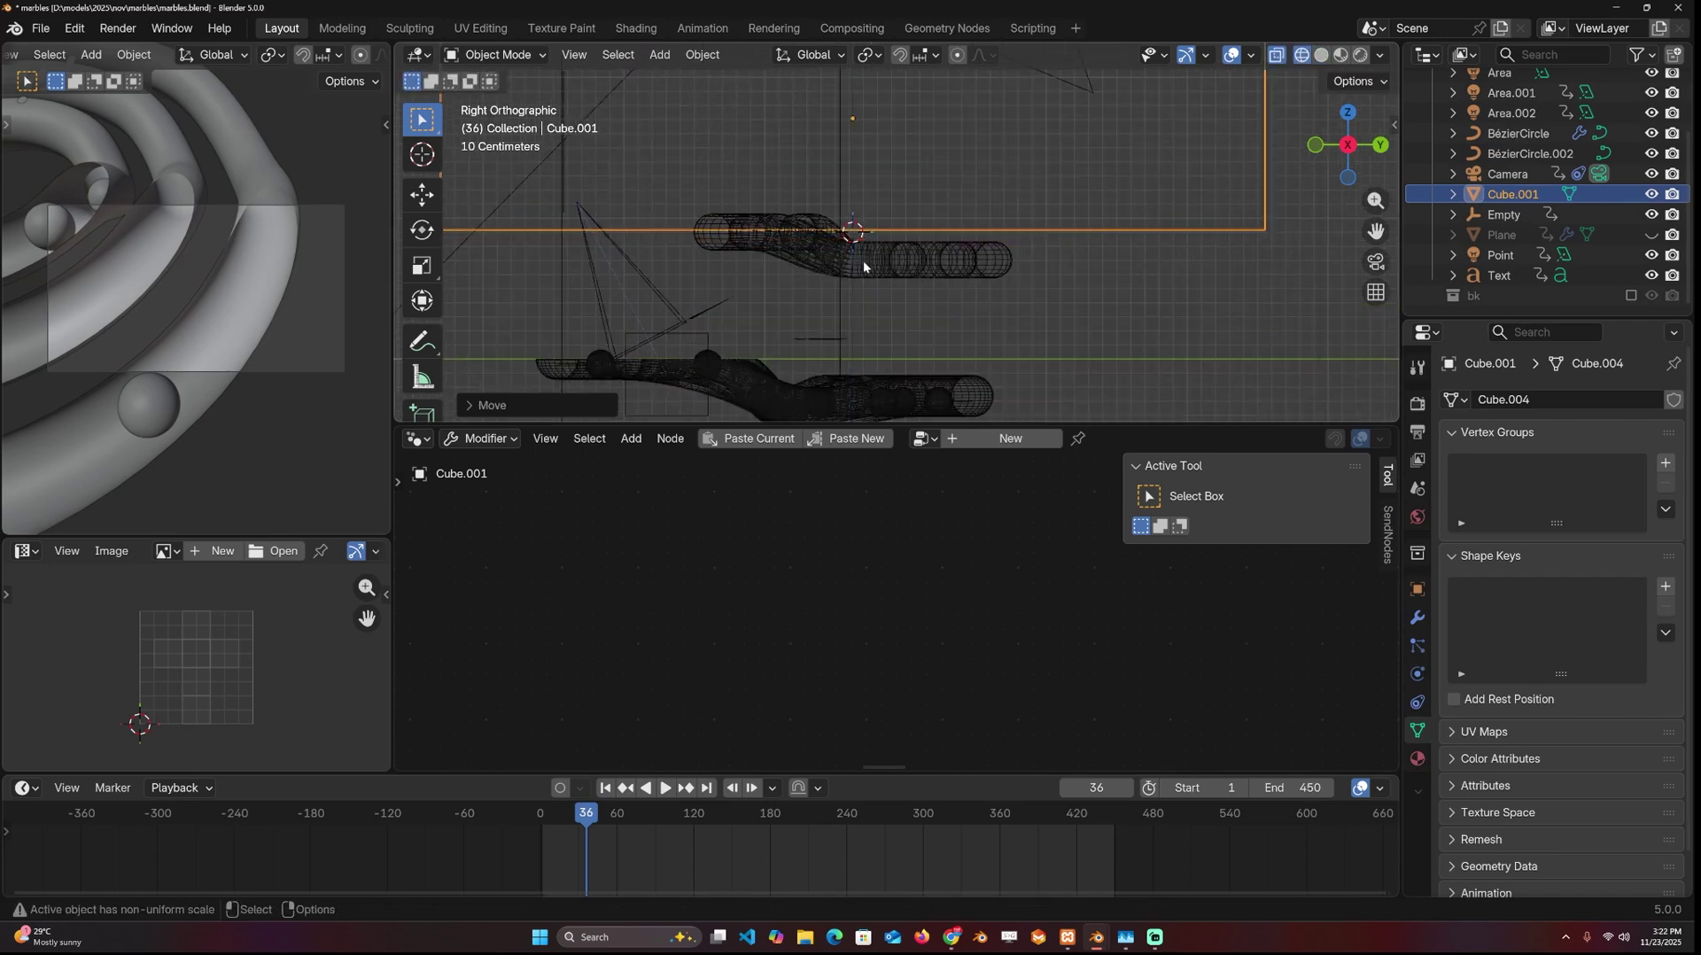
- Return the viewport to solid shading and set the cube's viewport display to Wire
middle_click_drag(863, 261, 1018, 321)
key("z")
left_click(1109, 296)
scroll(1109, 296, "down", 4)
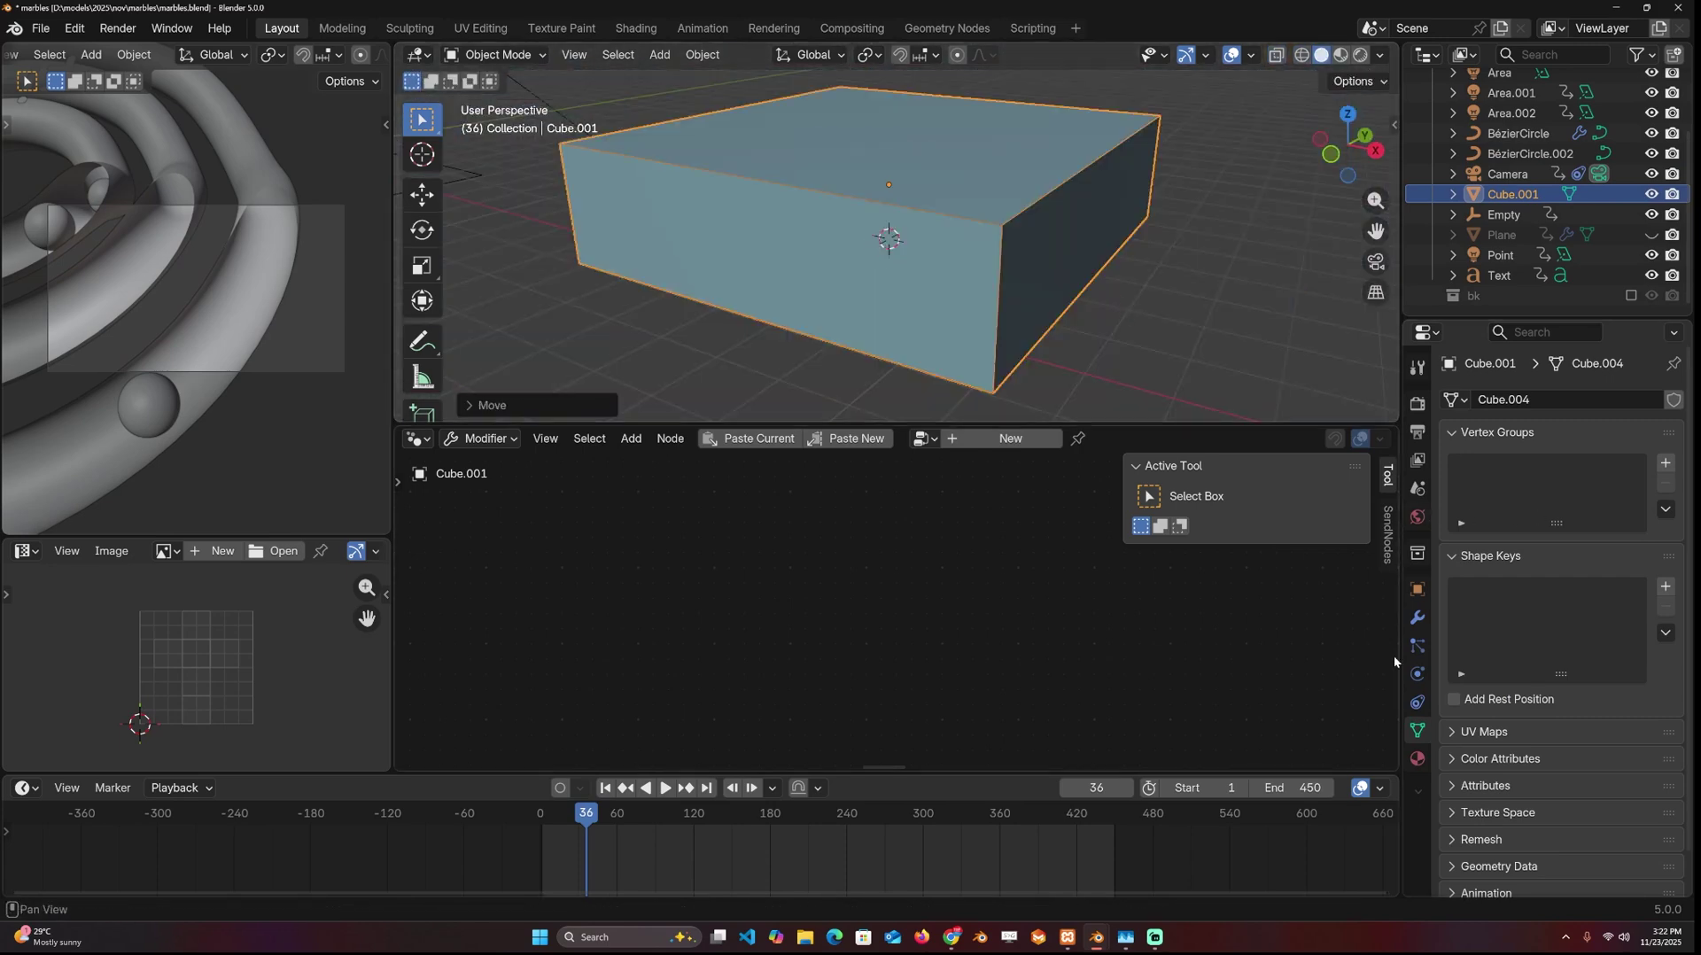
left_click(1418, 590)
scroll(1579, 722, "down", 6)
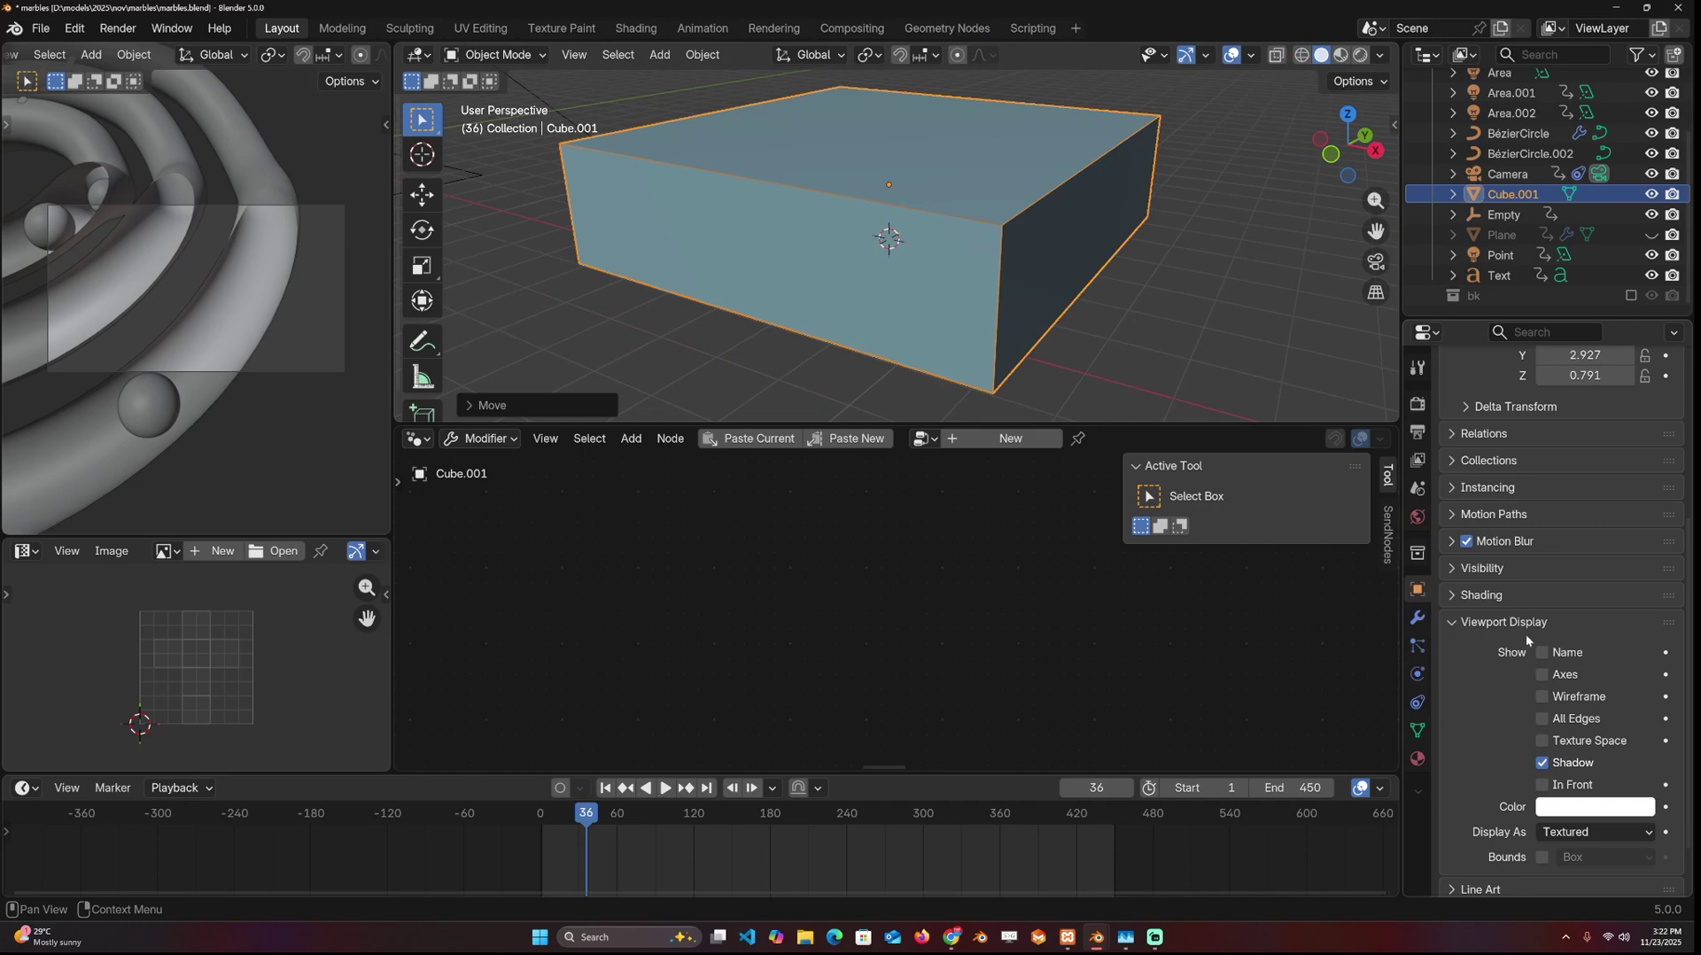
left_click(1587, 833)
left_click(1584, 763)
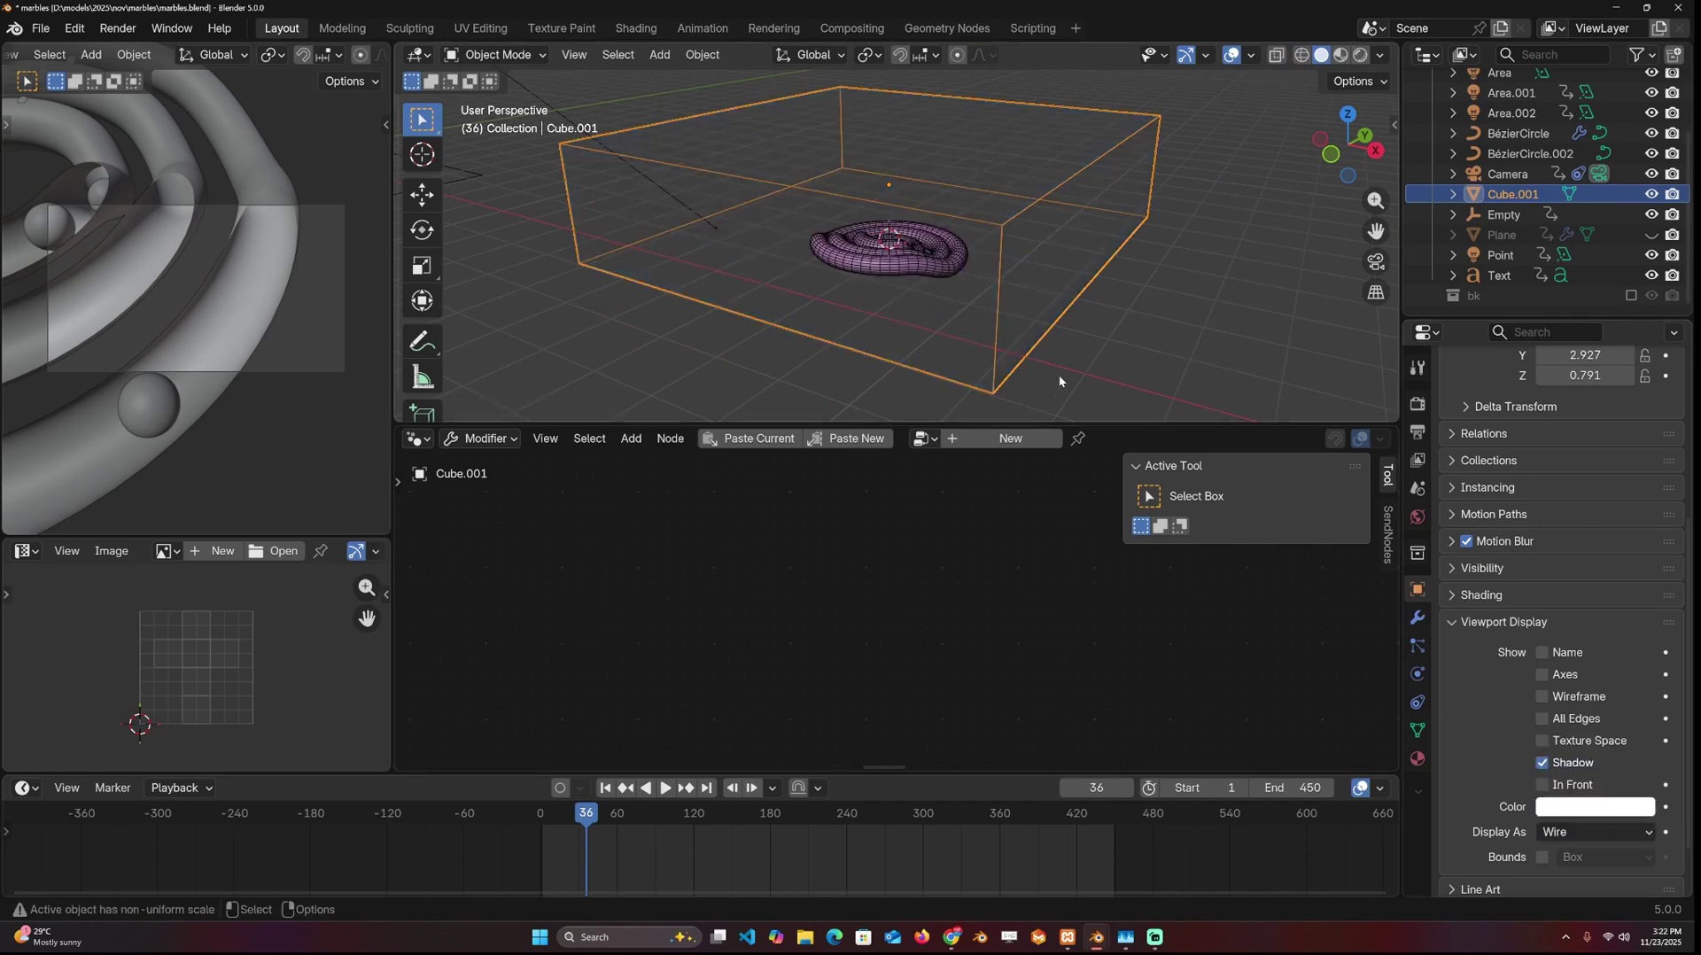
- Select the tube rings below the cube and open their modifier settings
key("KP_1")
middle_click_drag(1171, 318, 1055, 299)
left_click(991, 319)
scroll(1051, 347, "down", 6)
scroll(972, 311, "up", 3)
key("KP_1")
middle_click_drag(946, 256, 953, 328)
left_click(1417, 617)
left_click(1552, 400)
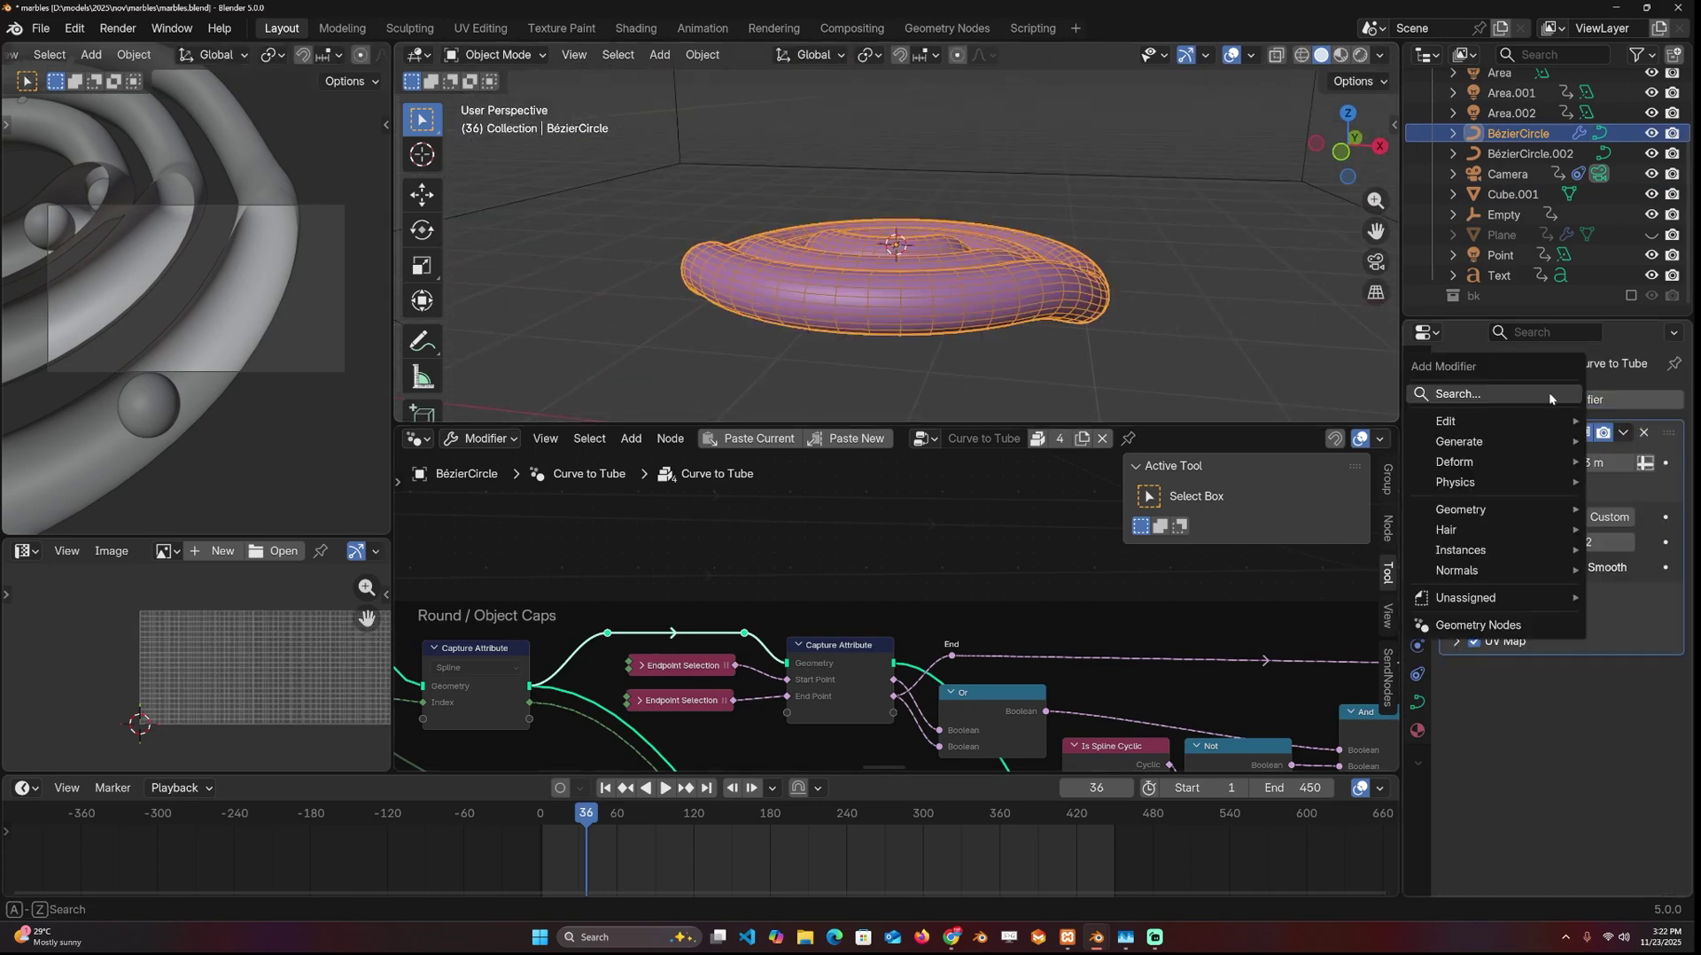
type("BOOL")
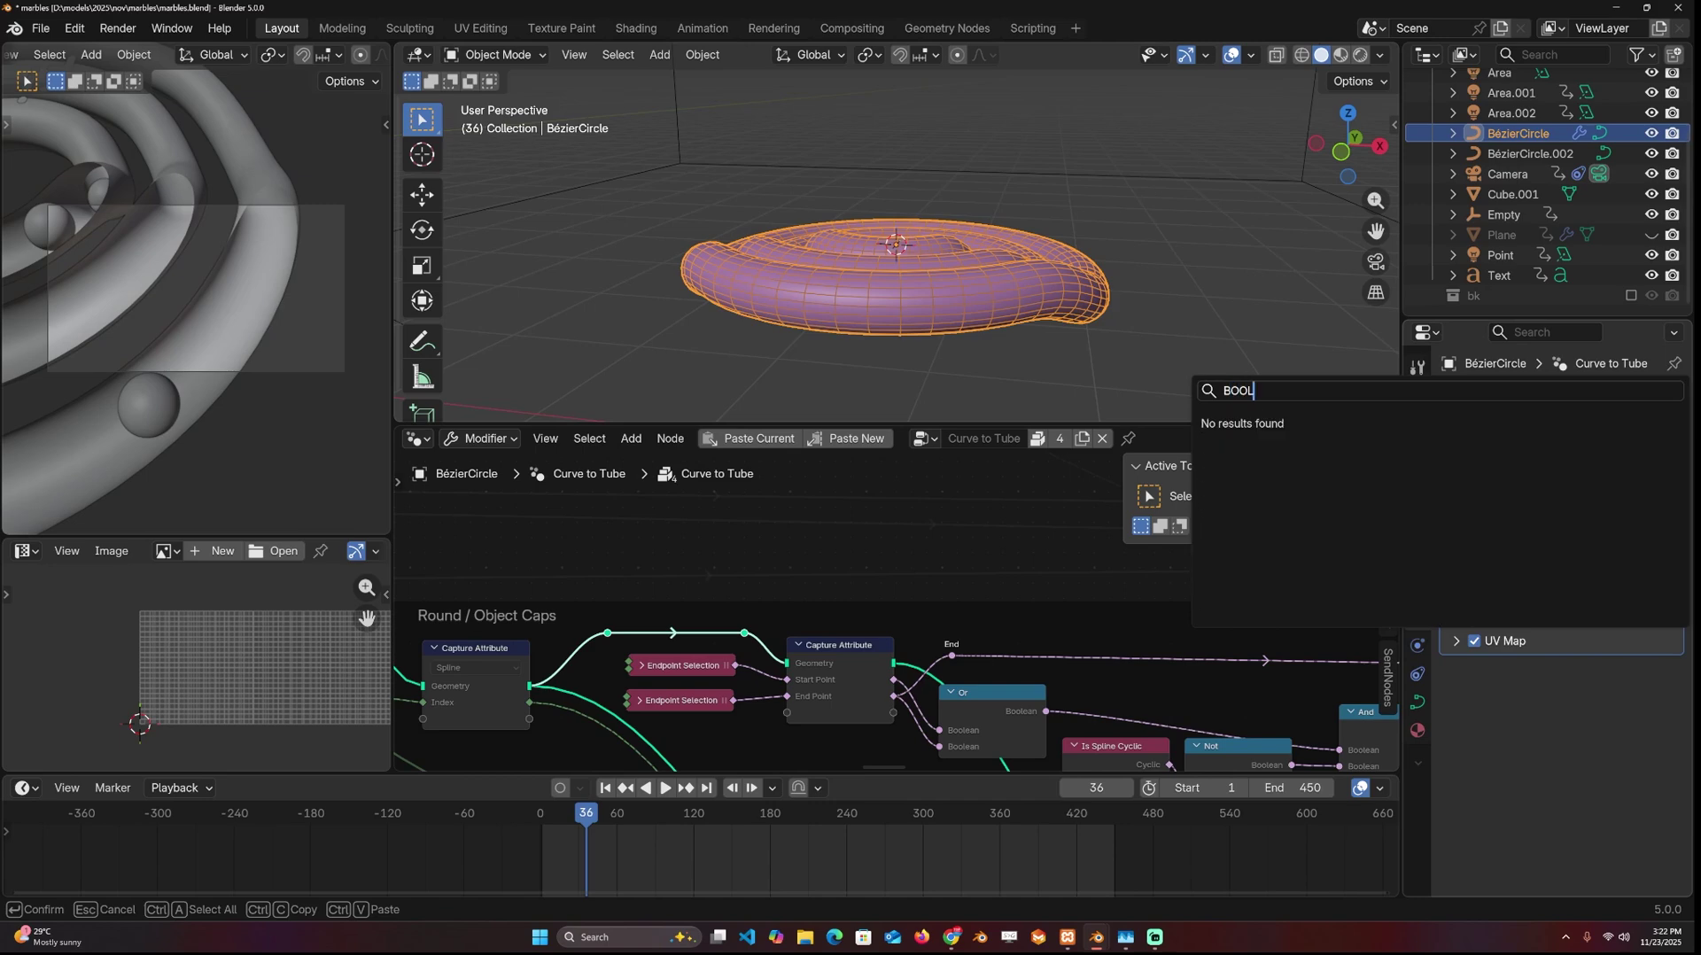
key("Escape")
- Collapse the rings' Curve to Tube modifier and add a new Geometry Nodes modifier after it
left_click(1485, 437)
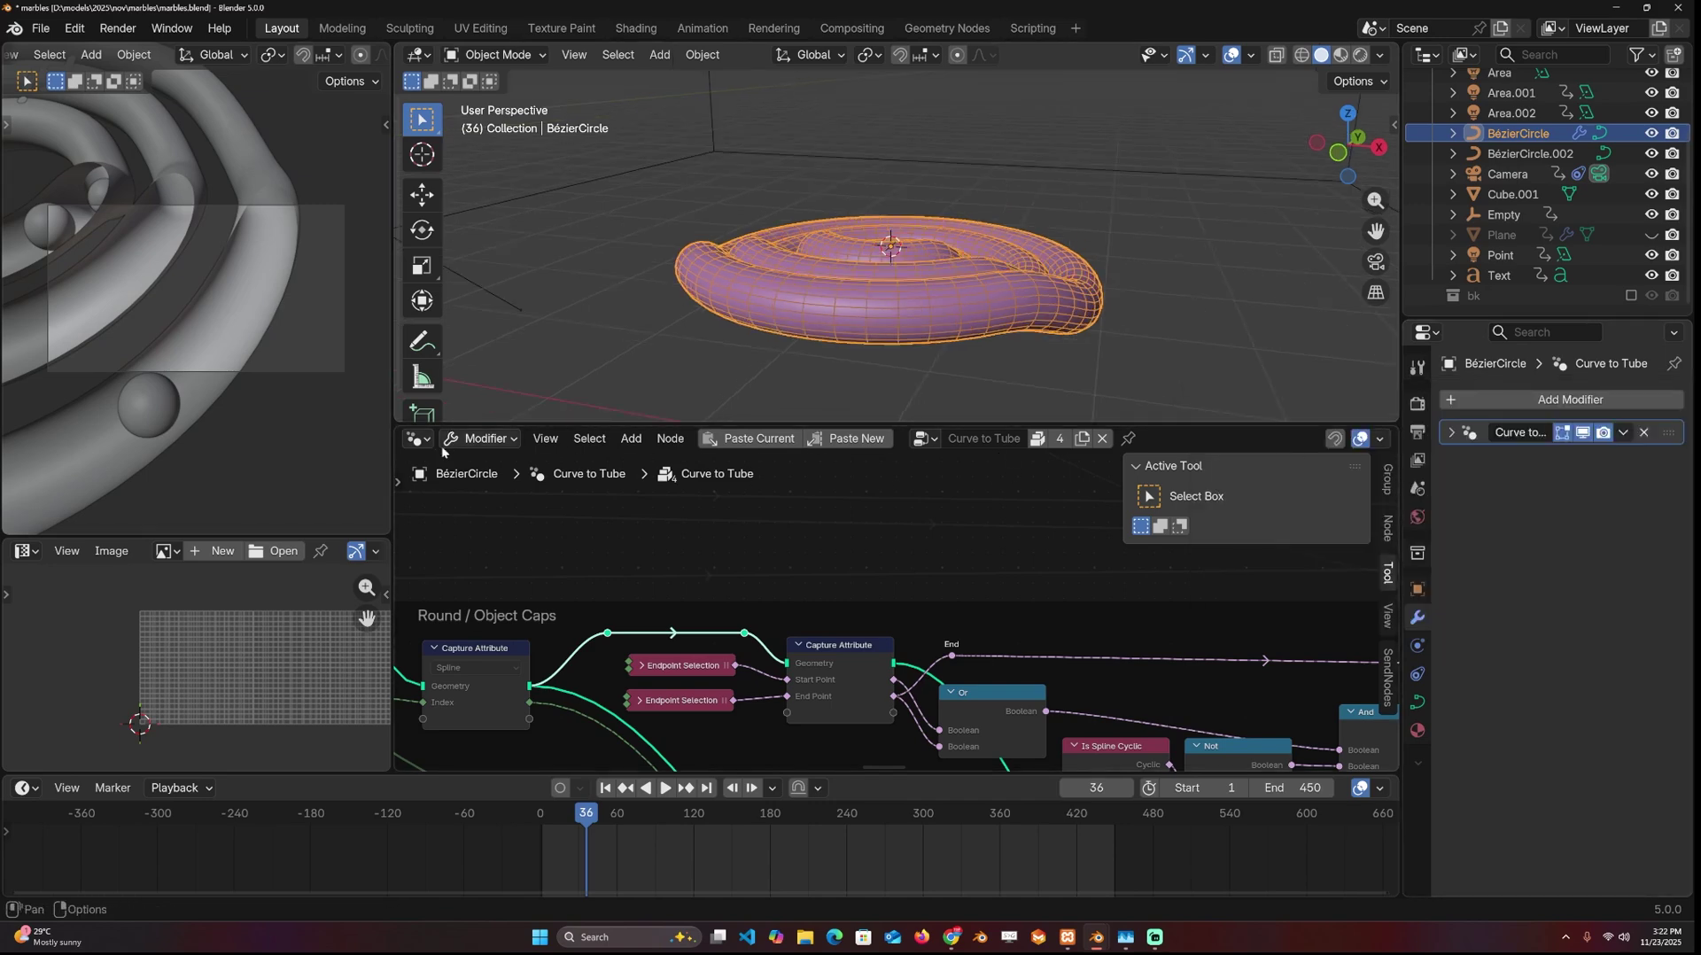
left_click(1508, 408)
type("ge")
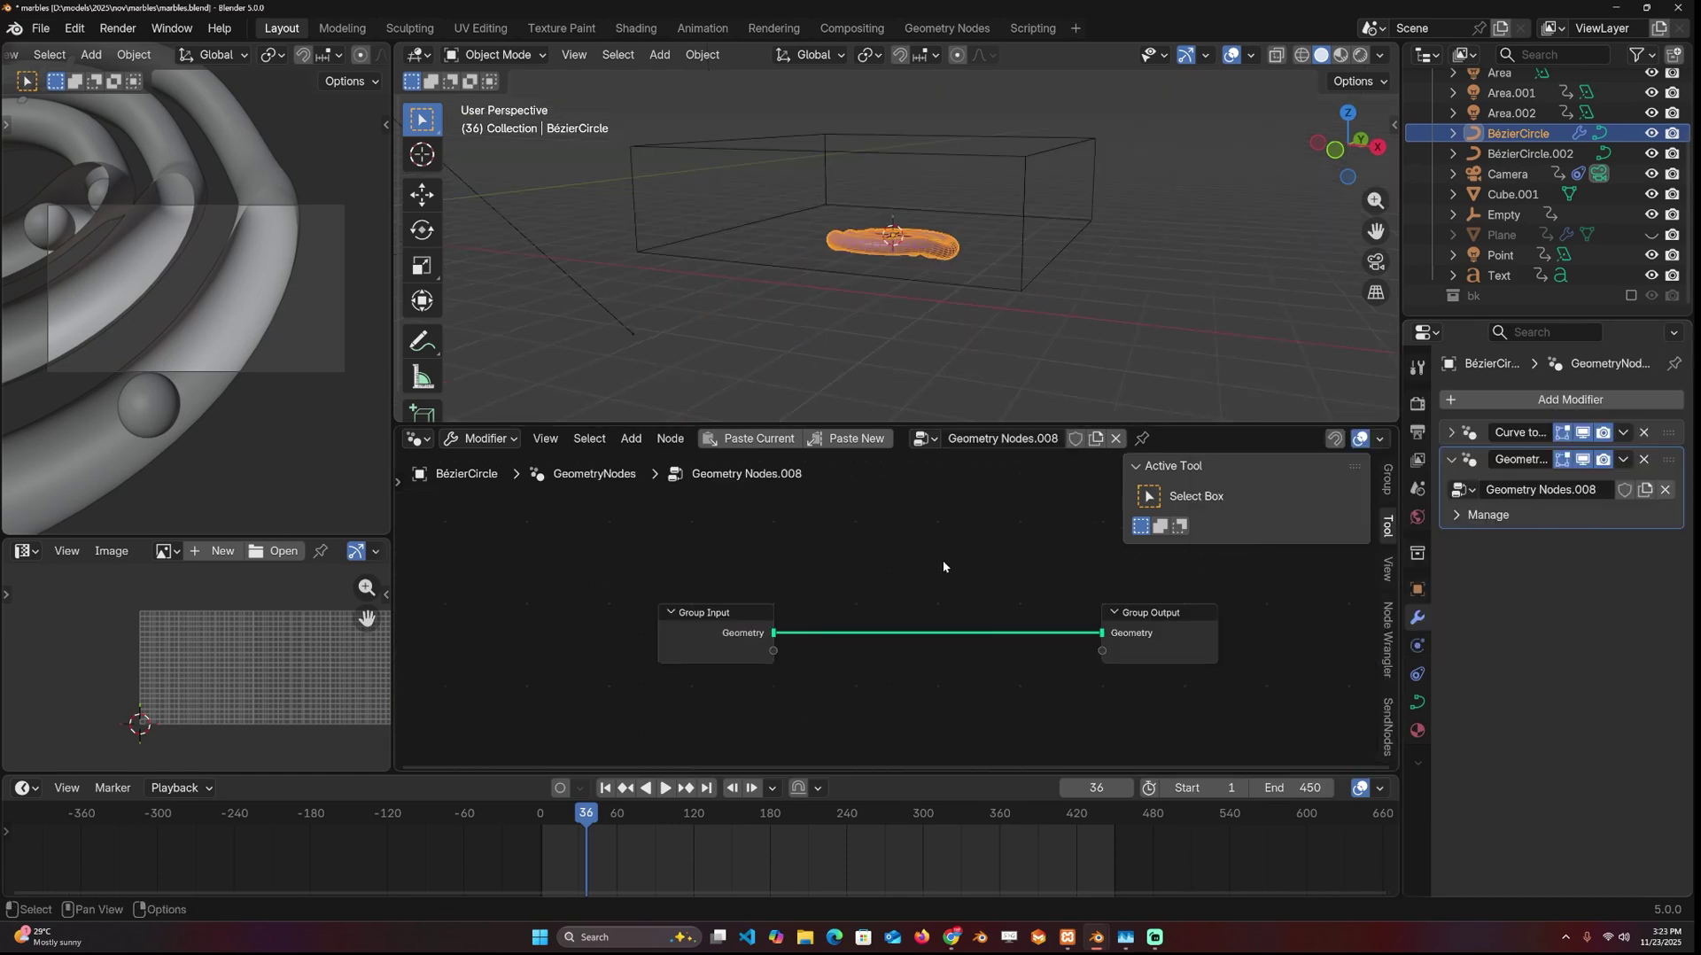
- Move the Group Input node away from Group Output and insert a Mesh Boolean node on the link between them
middle_click_drag(801, 599, 857, 592)
left_click_drag(806, 613, 713, 581)
key("shift+a")
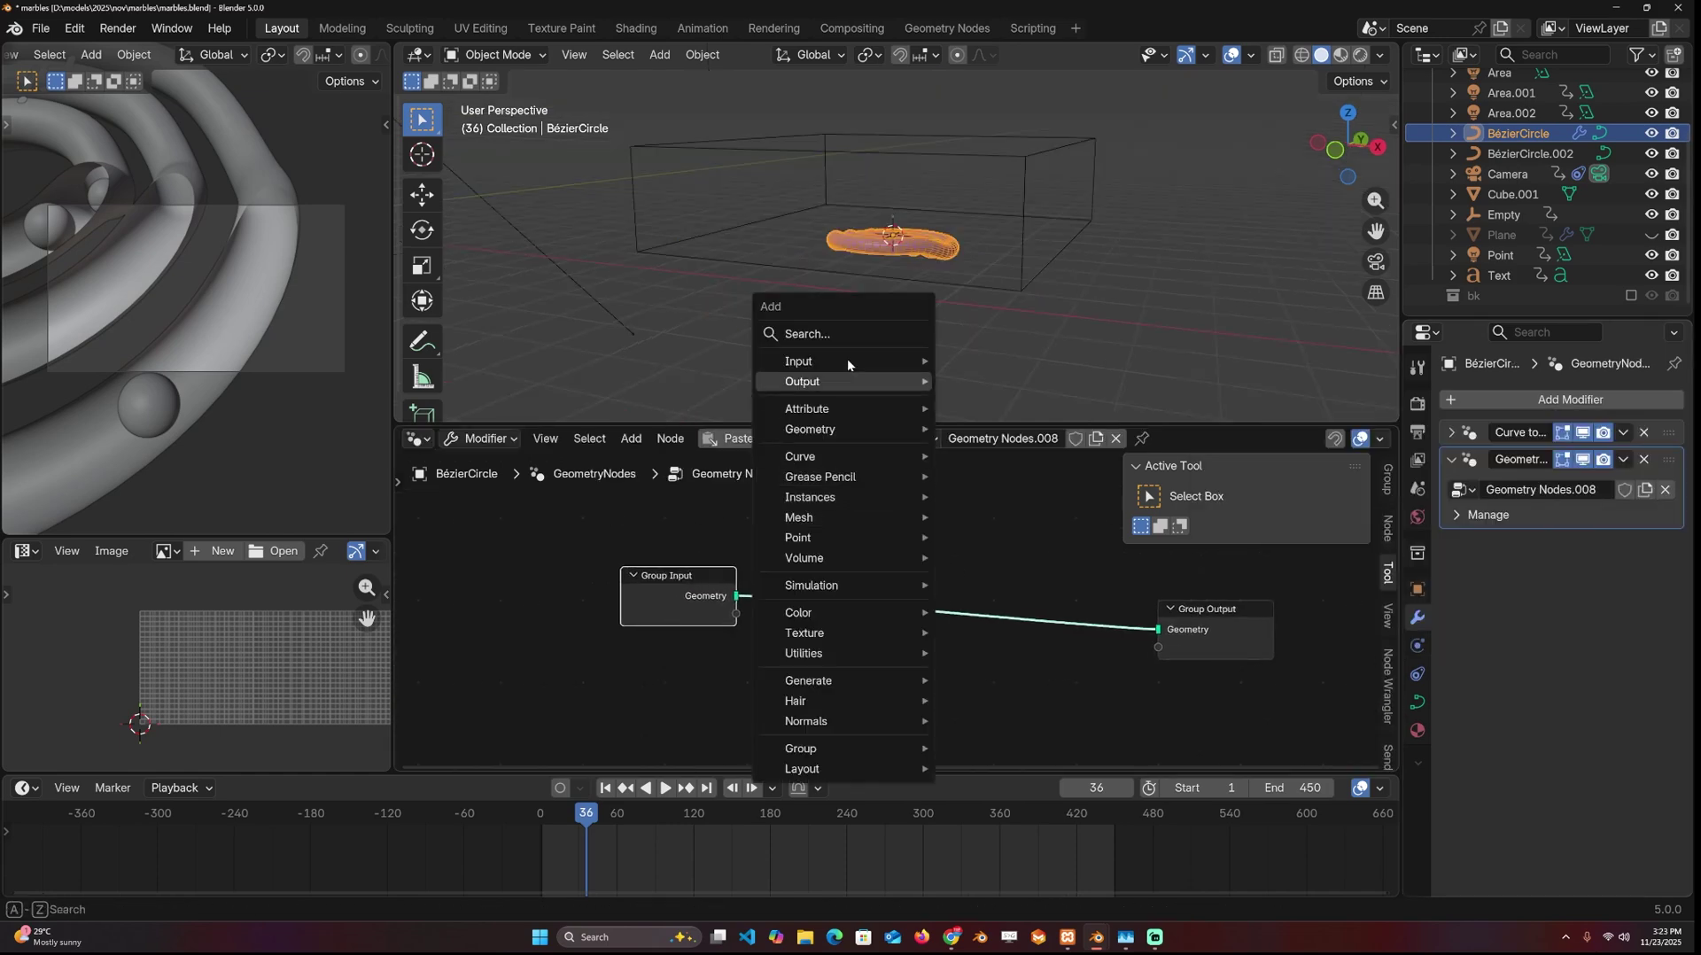
type("BOL")
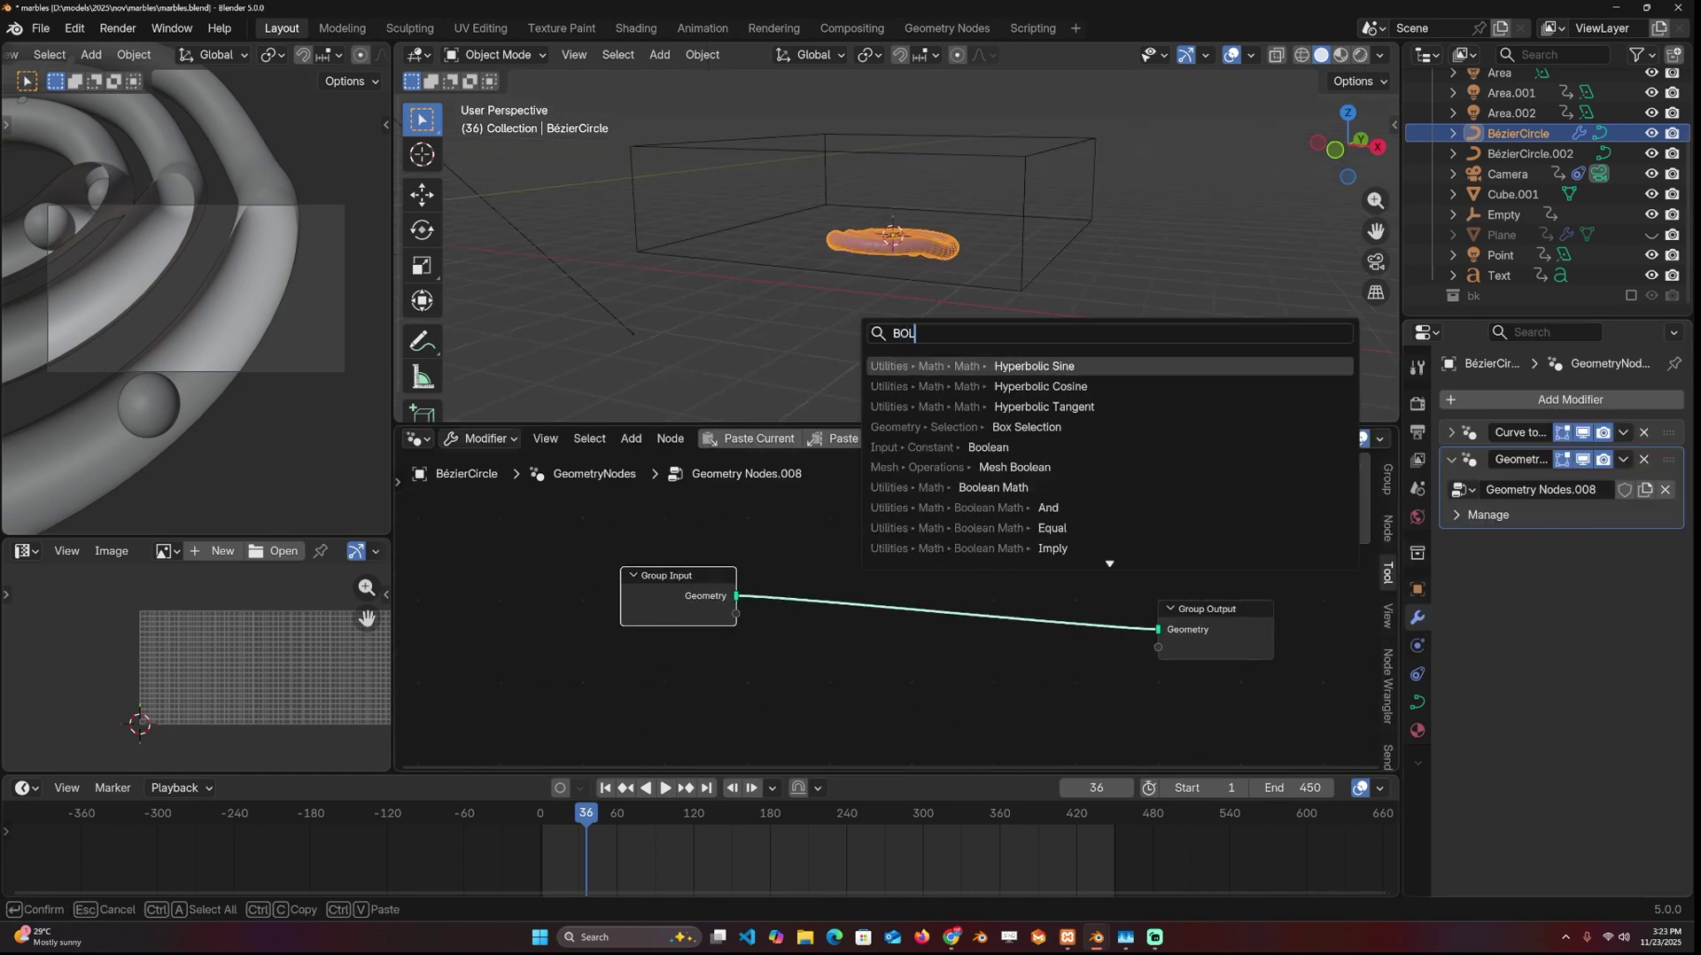
left_click(1015, 467)
left_click(934, 551)
- Rename the wireframe cube as cutter
scroll(817, 635, "up", 3)
middle_click_drag(953, 275, 992, 227)
left_click(992, 228)
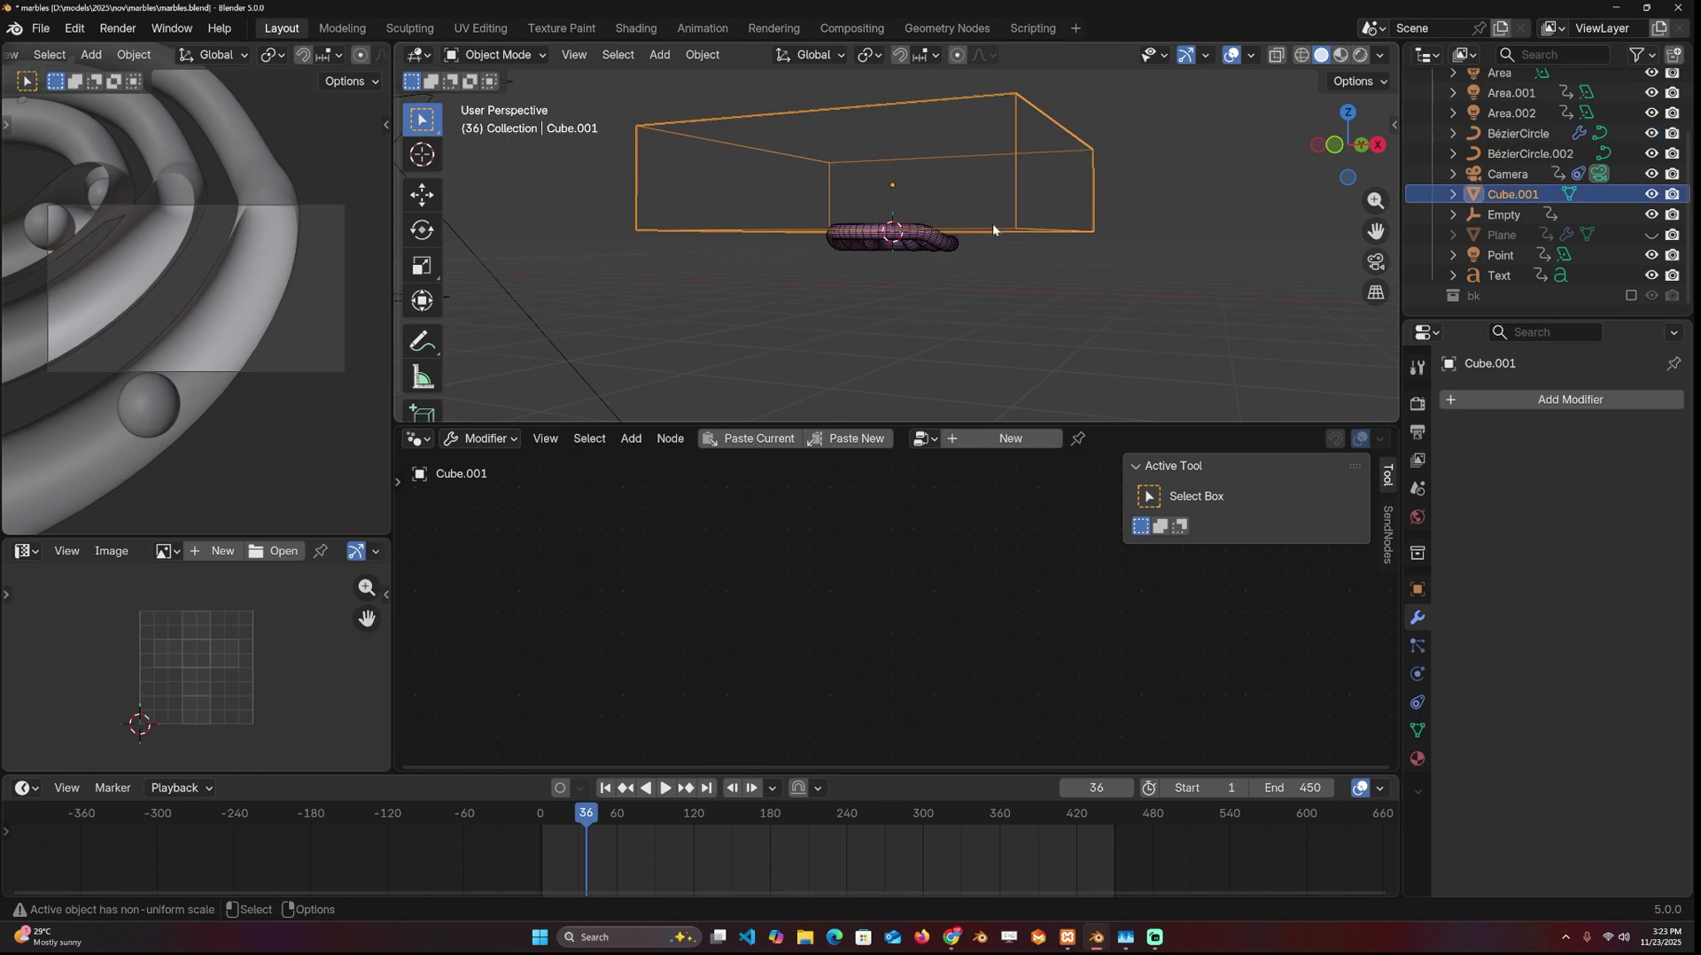
double_click(1511, 194)
type("cutter")
key("Return")
- Bring the cutter into the rings' node tree as a Relative Object Info node and connect its Geometry to Mesh 2 of Mesh Boolean
scroll(856, 282, "up", 2)
left_click(904, 252, "shift")
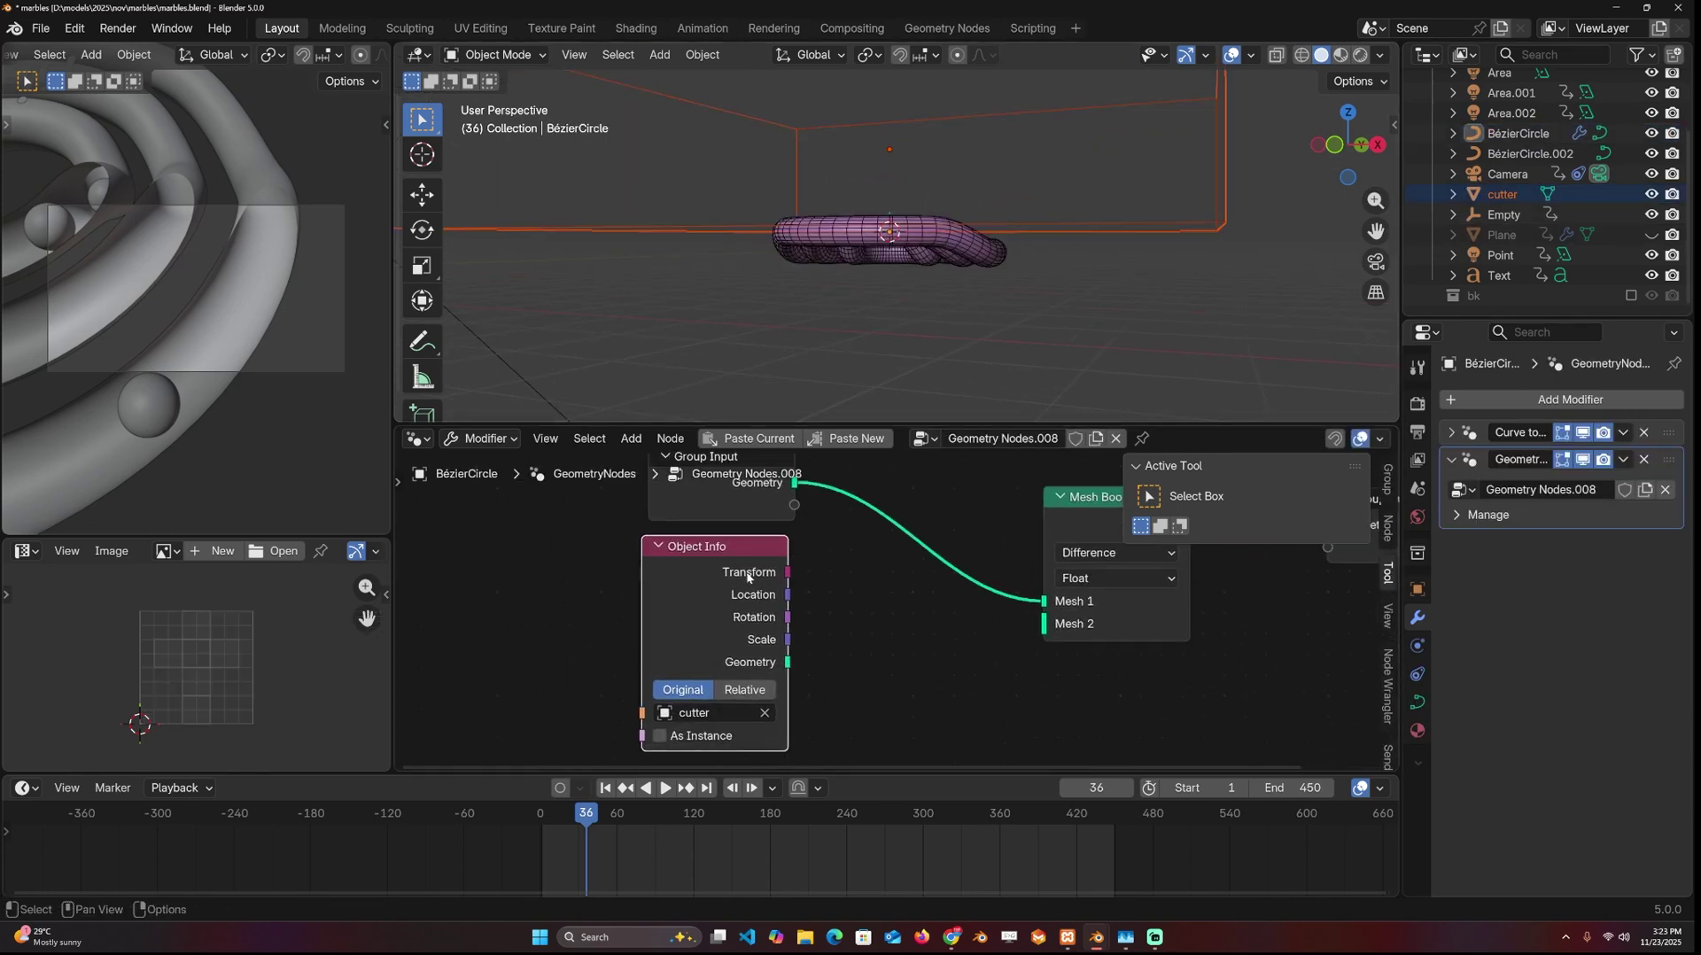
left_click(953, 257)
middle_click_drag(846, 624, 742, 631)
left_click_drag(686, 668, 939, 630)
middle_click_drag(983, 257, 981, 365)
left_click(1017, 339)
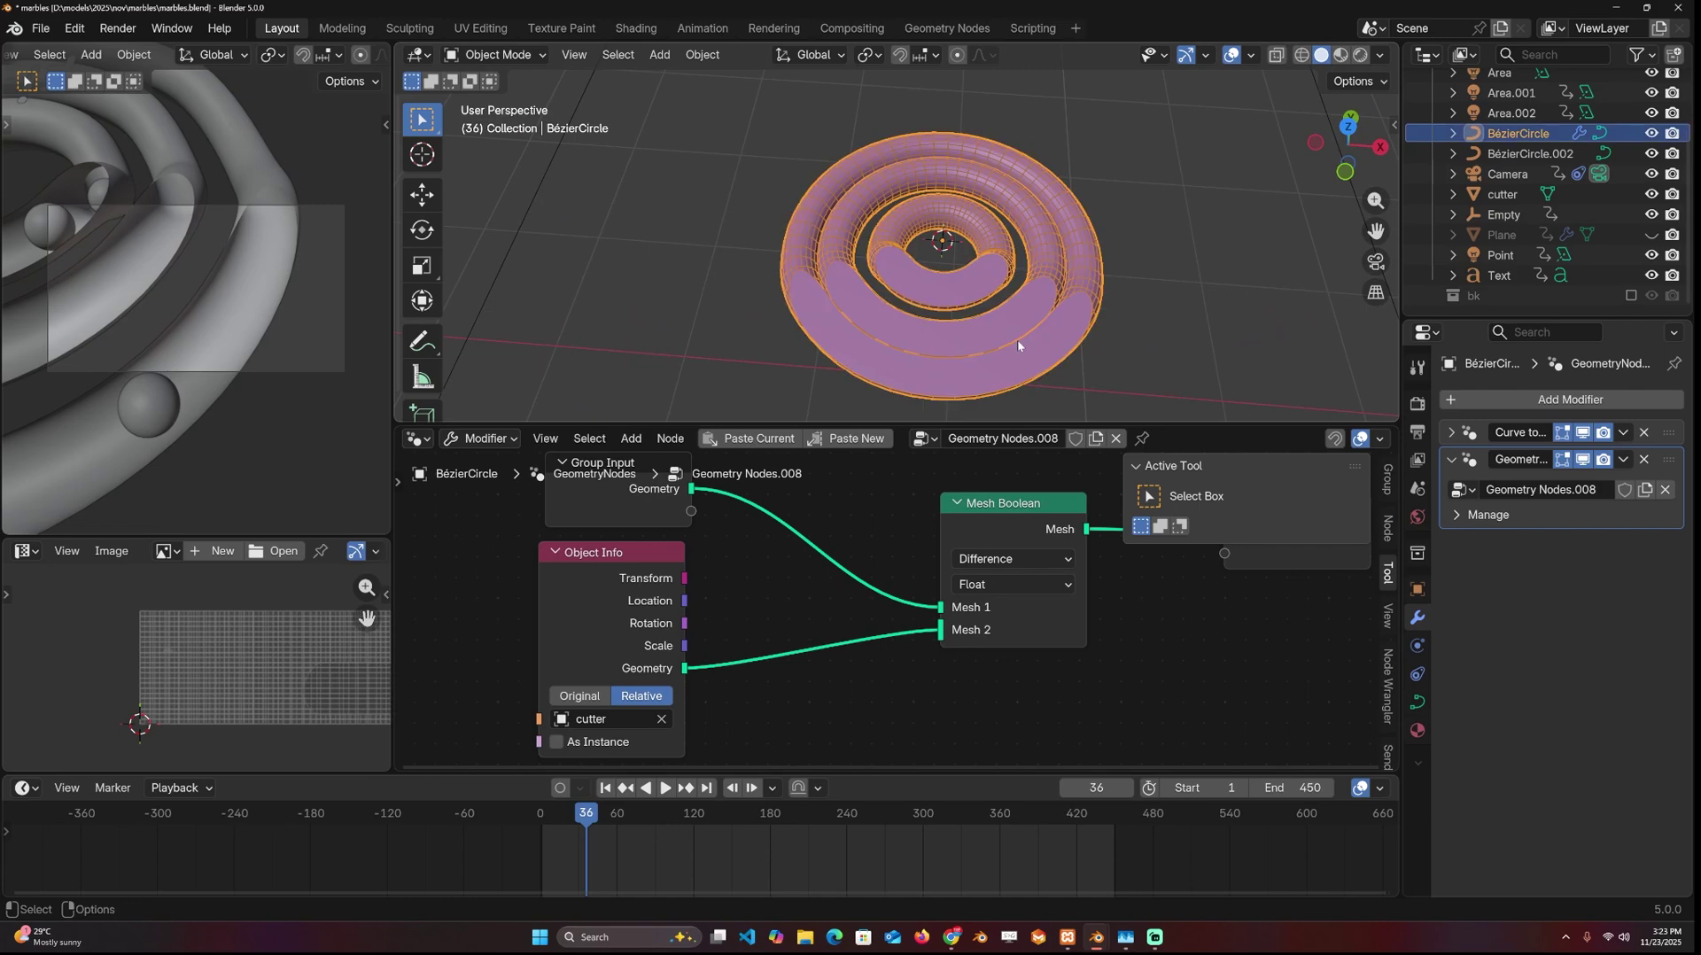
- Scale the middle ring's curve to about 0.936 with Z locked, leave editing and deselect the rings
key("KP_7")
key("Tab")
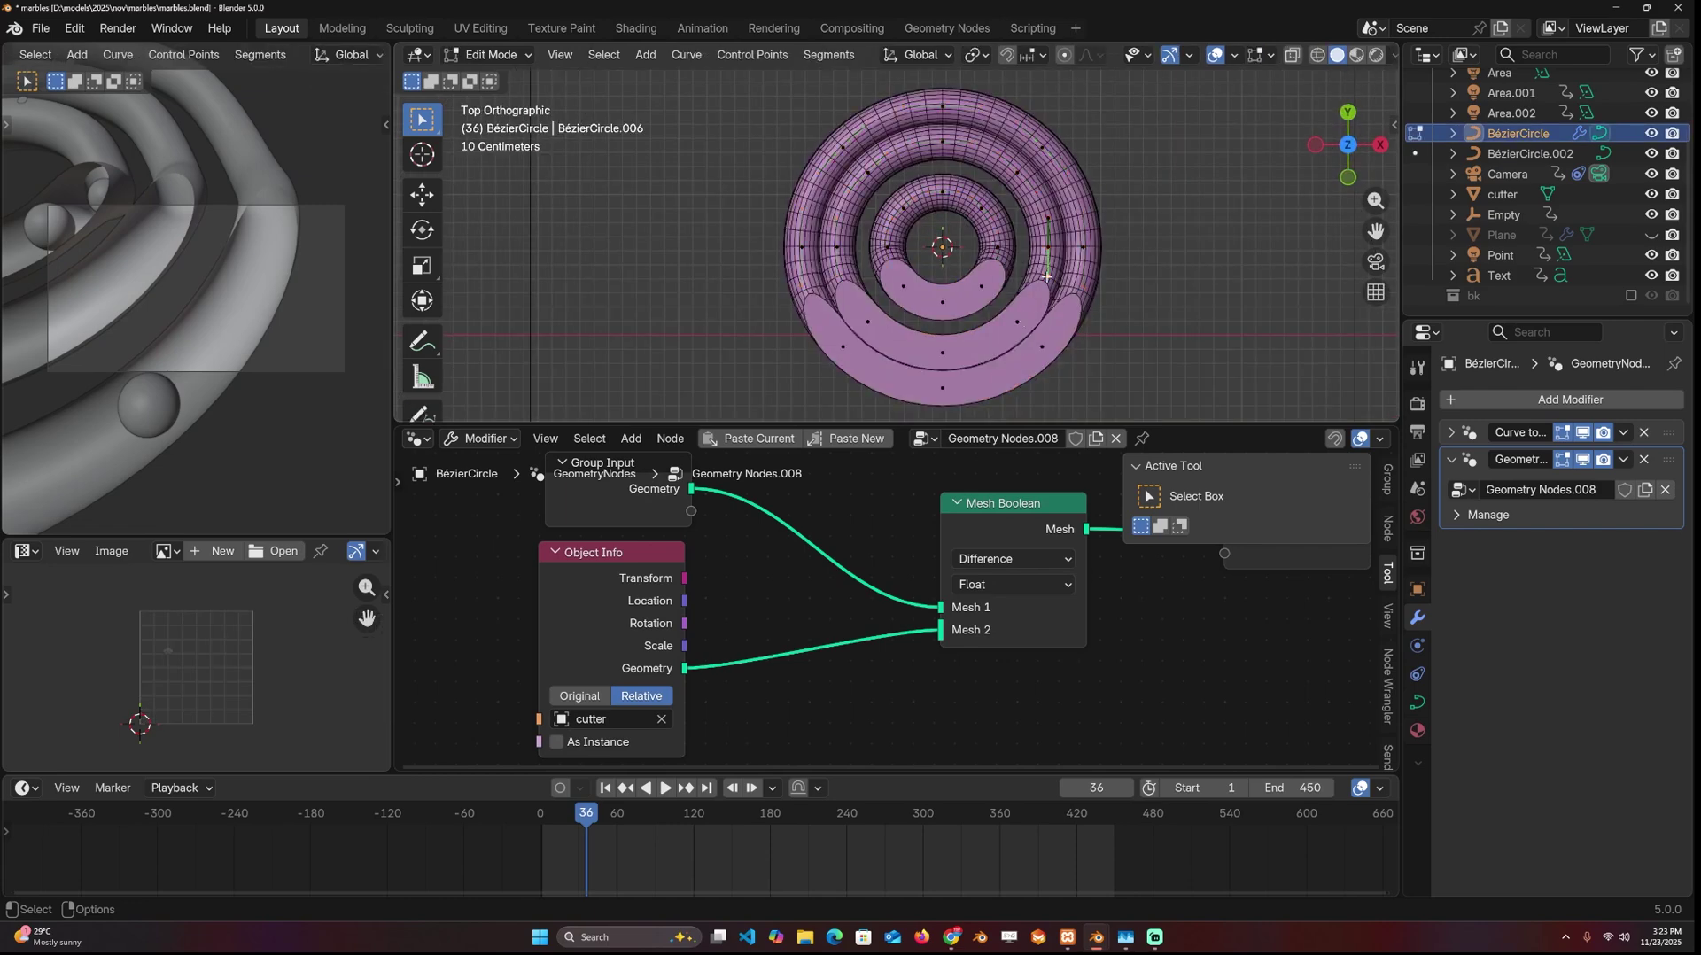
key("s")
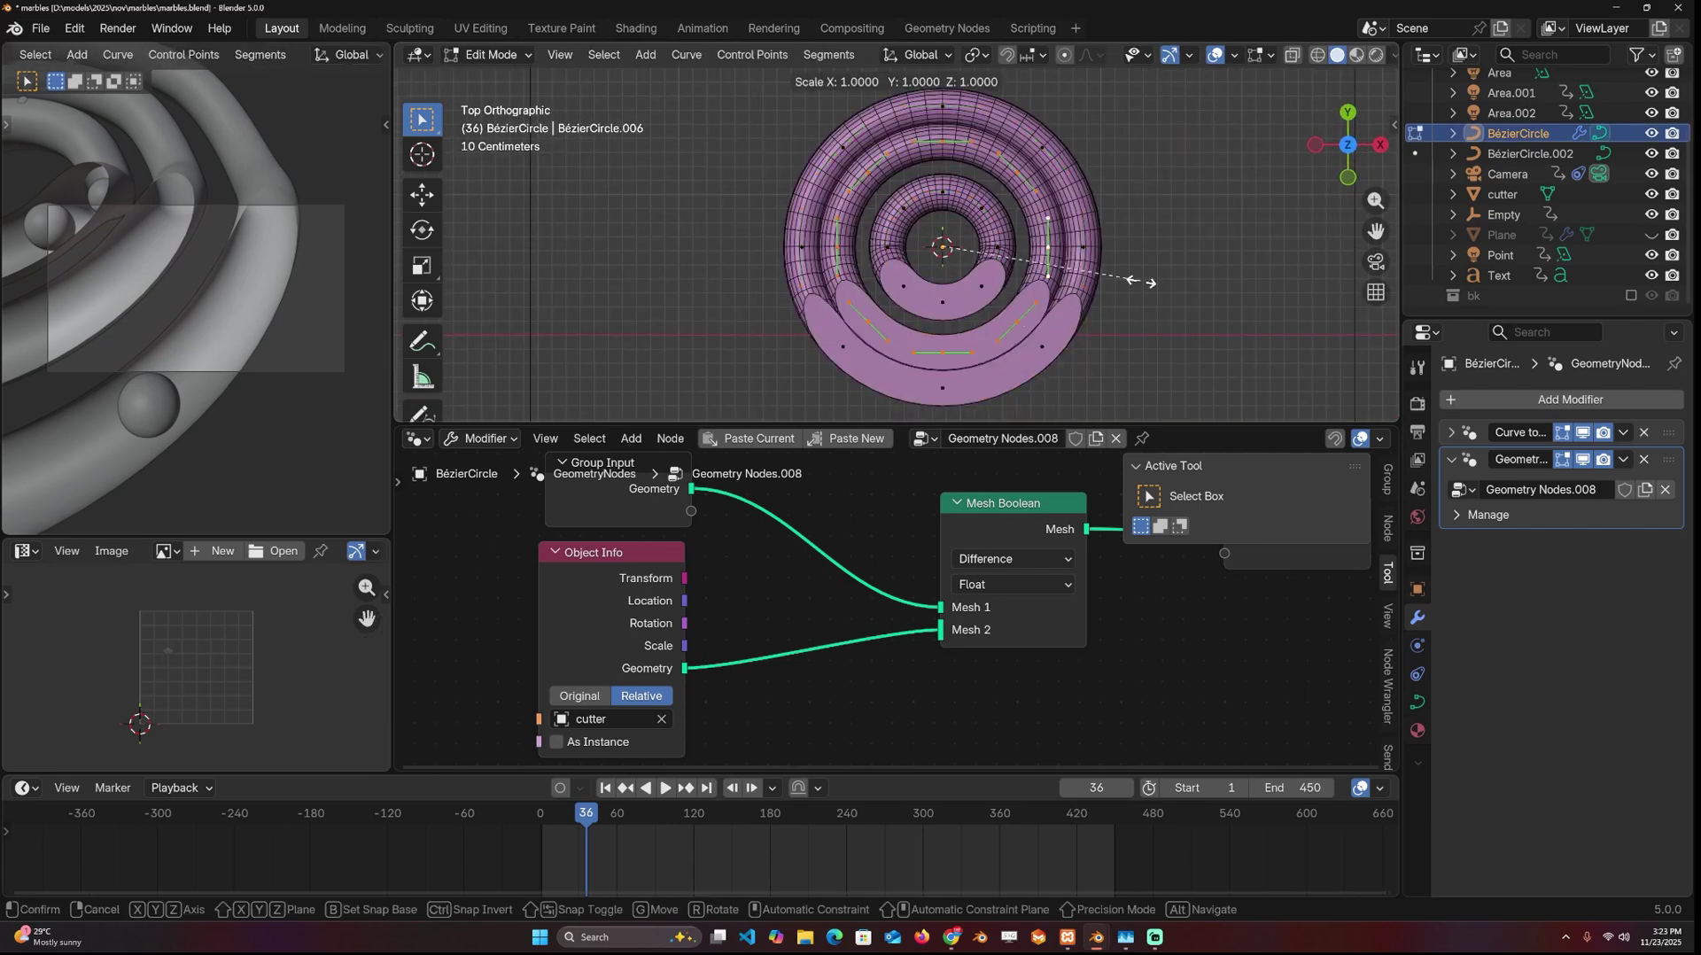
key("shift+z")
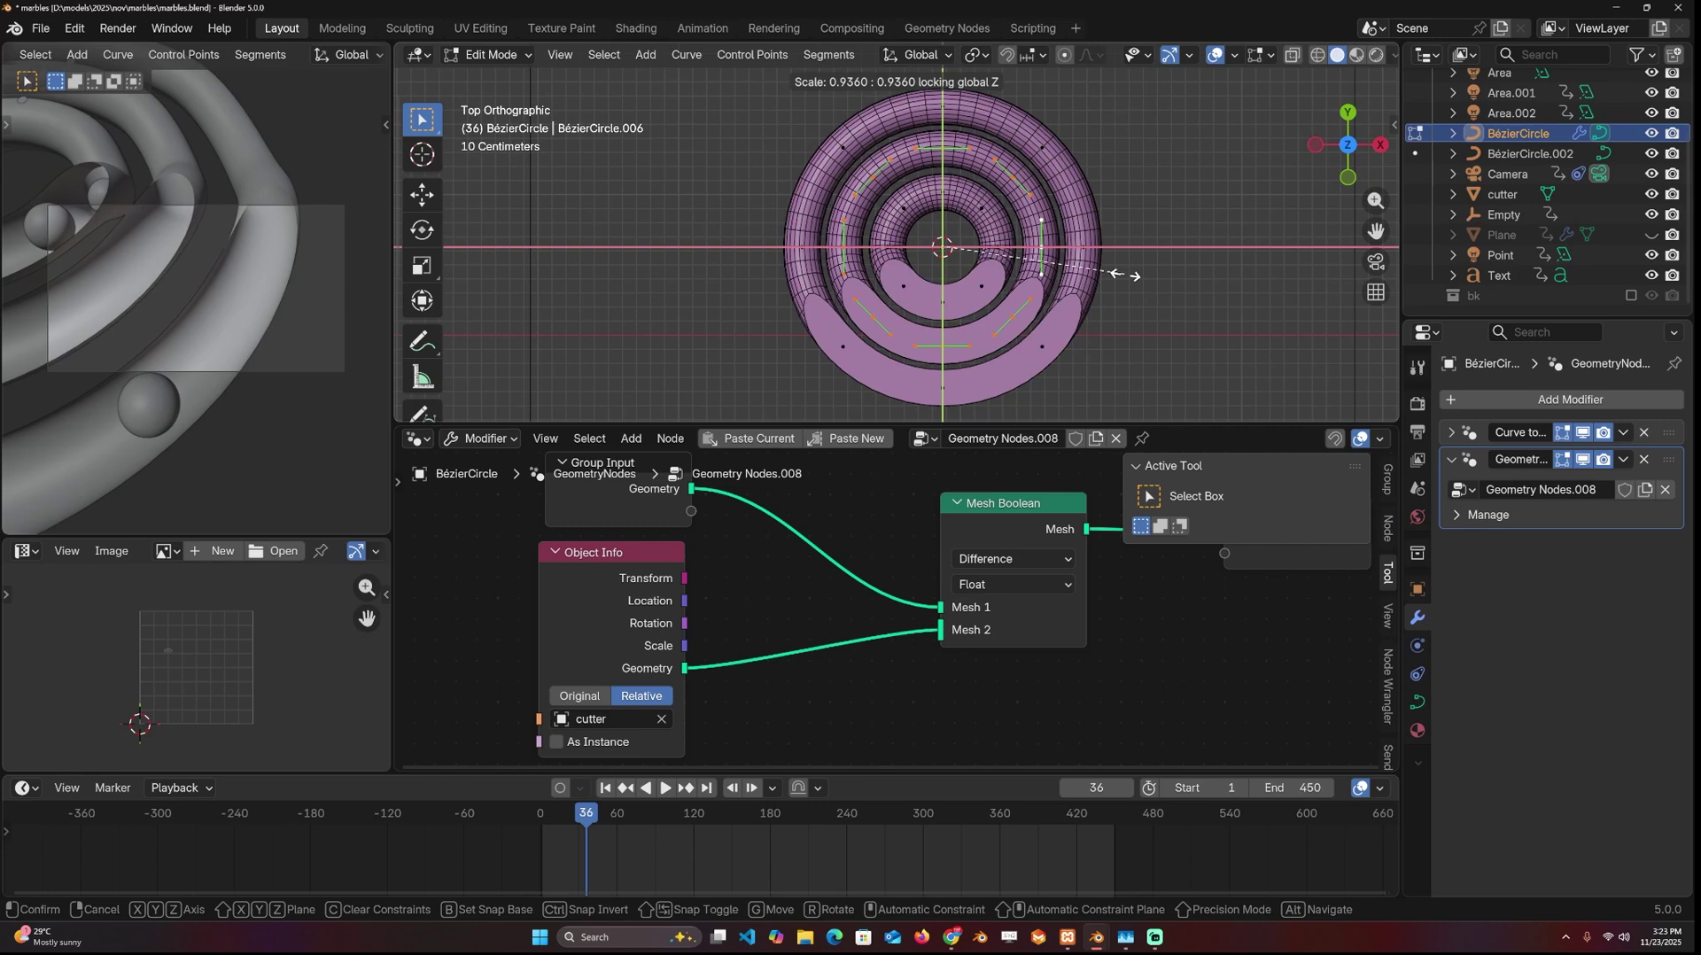
left_click(1123, 276)
key("Tab")
middle_click_drag(1167, 332, 768, 240)
middle_click_drag(865, 278, 857, 264)
scroll(796, 246, "up", 2)
key("alt+a")
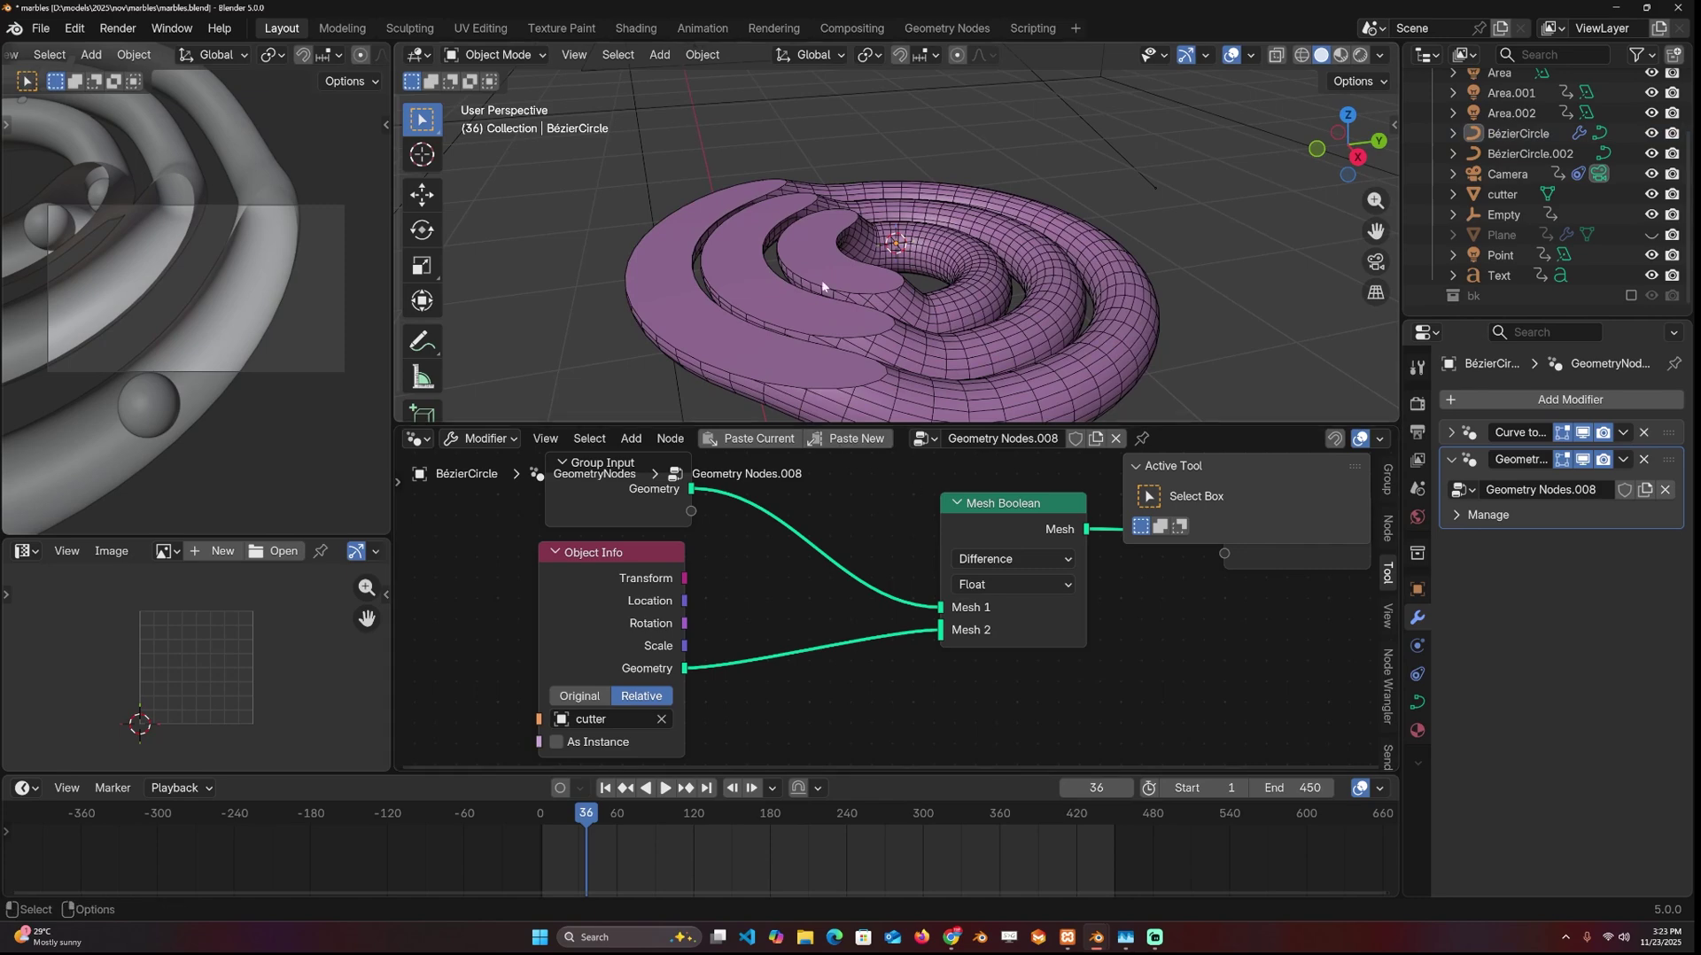
- Move the Group Output node farther from the Mesh Boolean node to make room for more nodes
scroll(977, 552, "down", 2)
middle_click_drag(978, 552, 733, 565)
left_click_drag(1009, 556, 1346, 567)
scroll(894, 611, "down", 4)
scroll(851, 513, "up", 1)
mouse_move(700, 502)
middle_mouse_down()
mouse_move(848, 498)
mouse_move(724, 503)
middle_mouse_up()
scroll(853, 537, "up", 1)
key("shift+a")
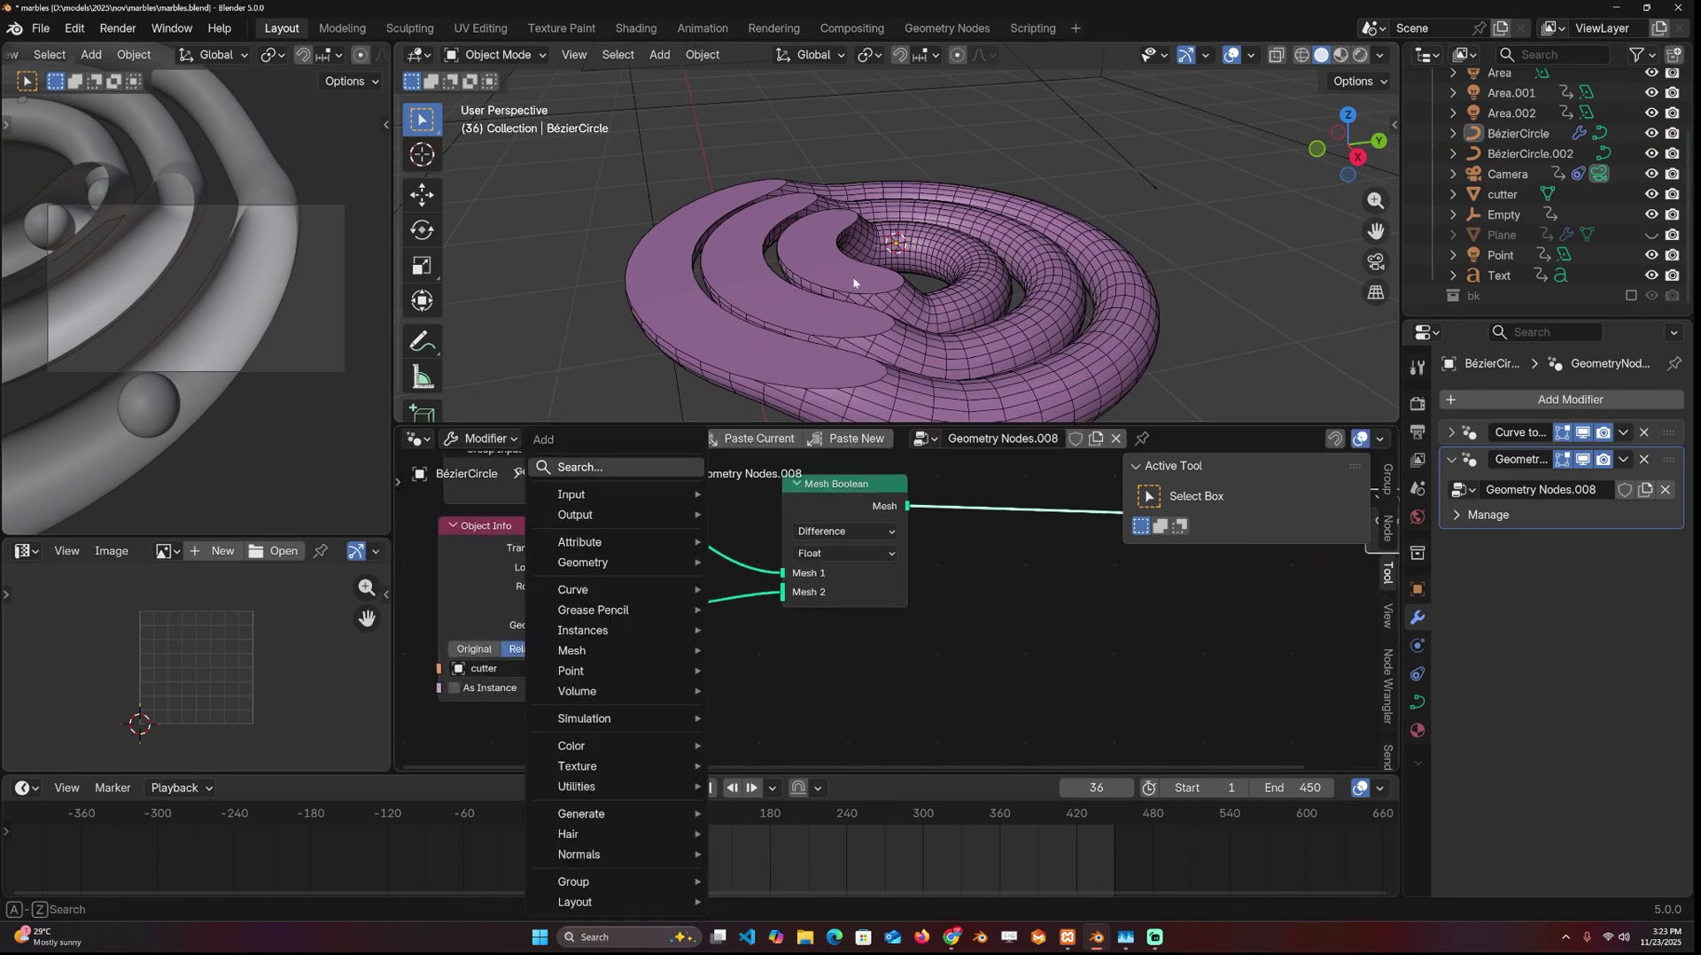
key("Escape")
- Preview the Geometry output of the cutter's Object Info node through a Viewer node
middle_click_drag(598, 600, 731, 575)
left_click(693, 600, "ctrl+shift")
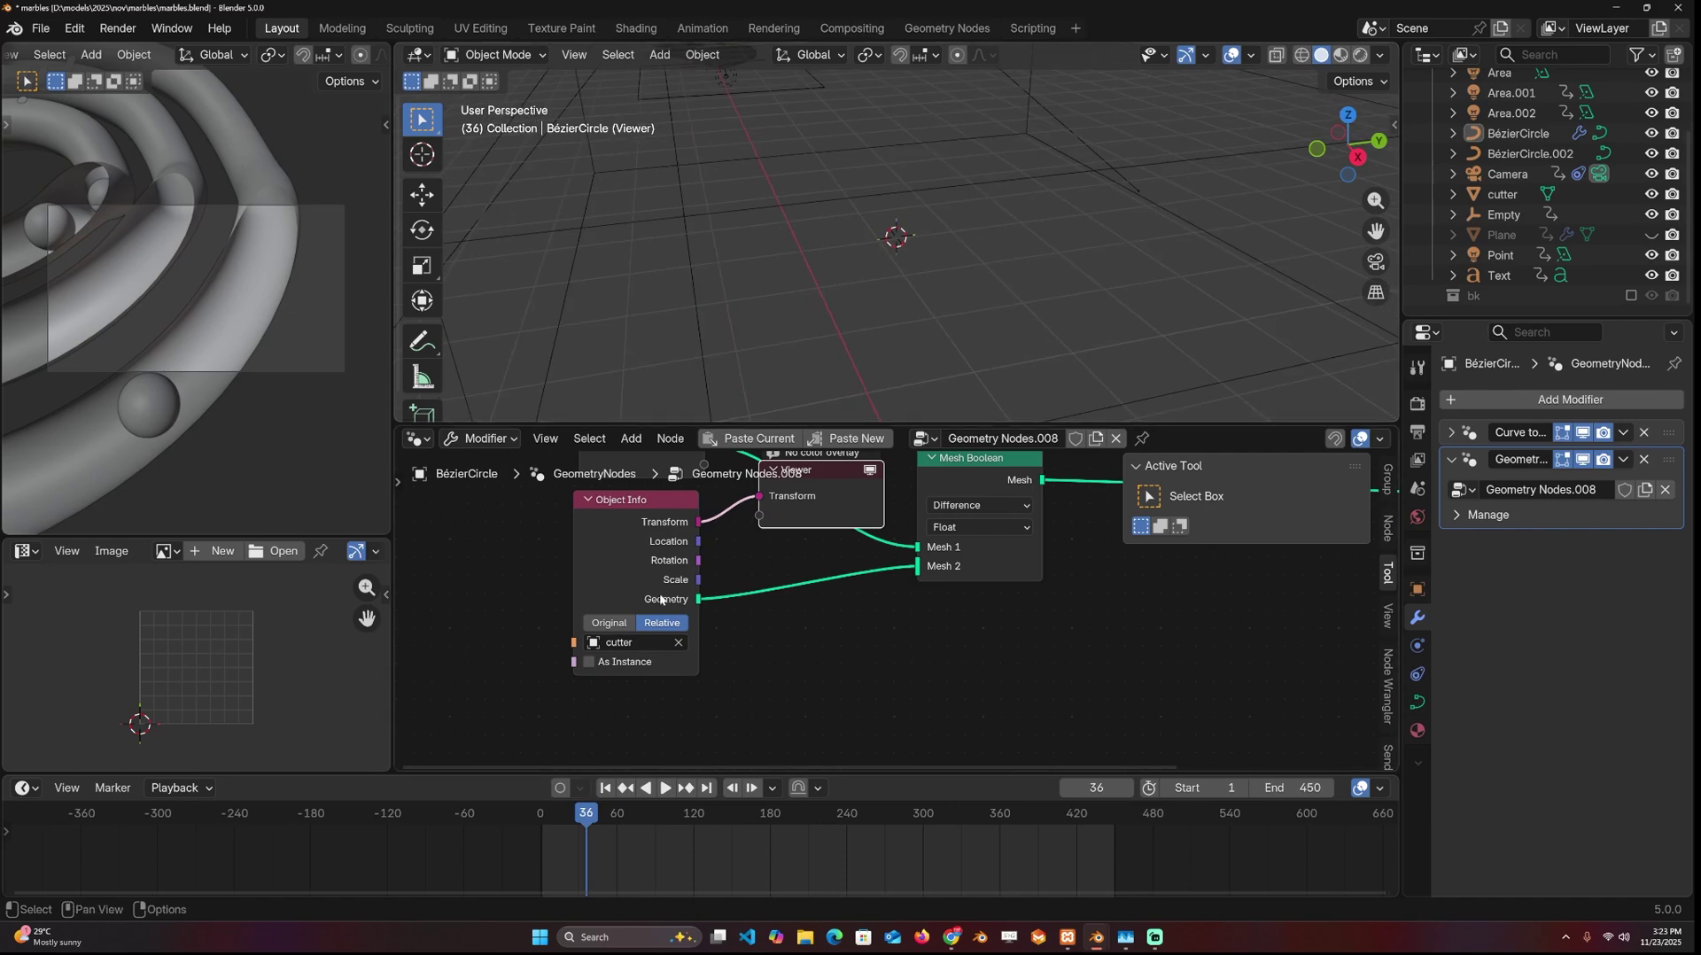
scroll(944, 260, "down", 4)
middle_click_drag(944, 261, 1033, 197)
scroll(944, 211, "up", 1)
key("q")
left_click(1099, 221)
scroll(1033, 197, "down", 5)
scroll(922, 549, "up", 4)
scroll(921, 549, "down", 5)
- Insert a Store Named Attribute node between the cutter's Object Info and Mesh 2 of Mesh Boolean
key("shift+a")
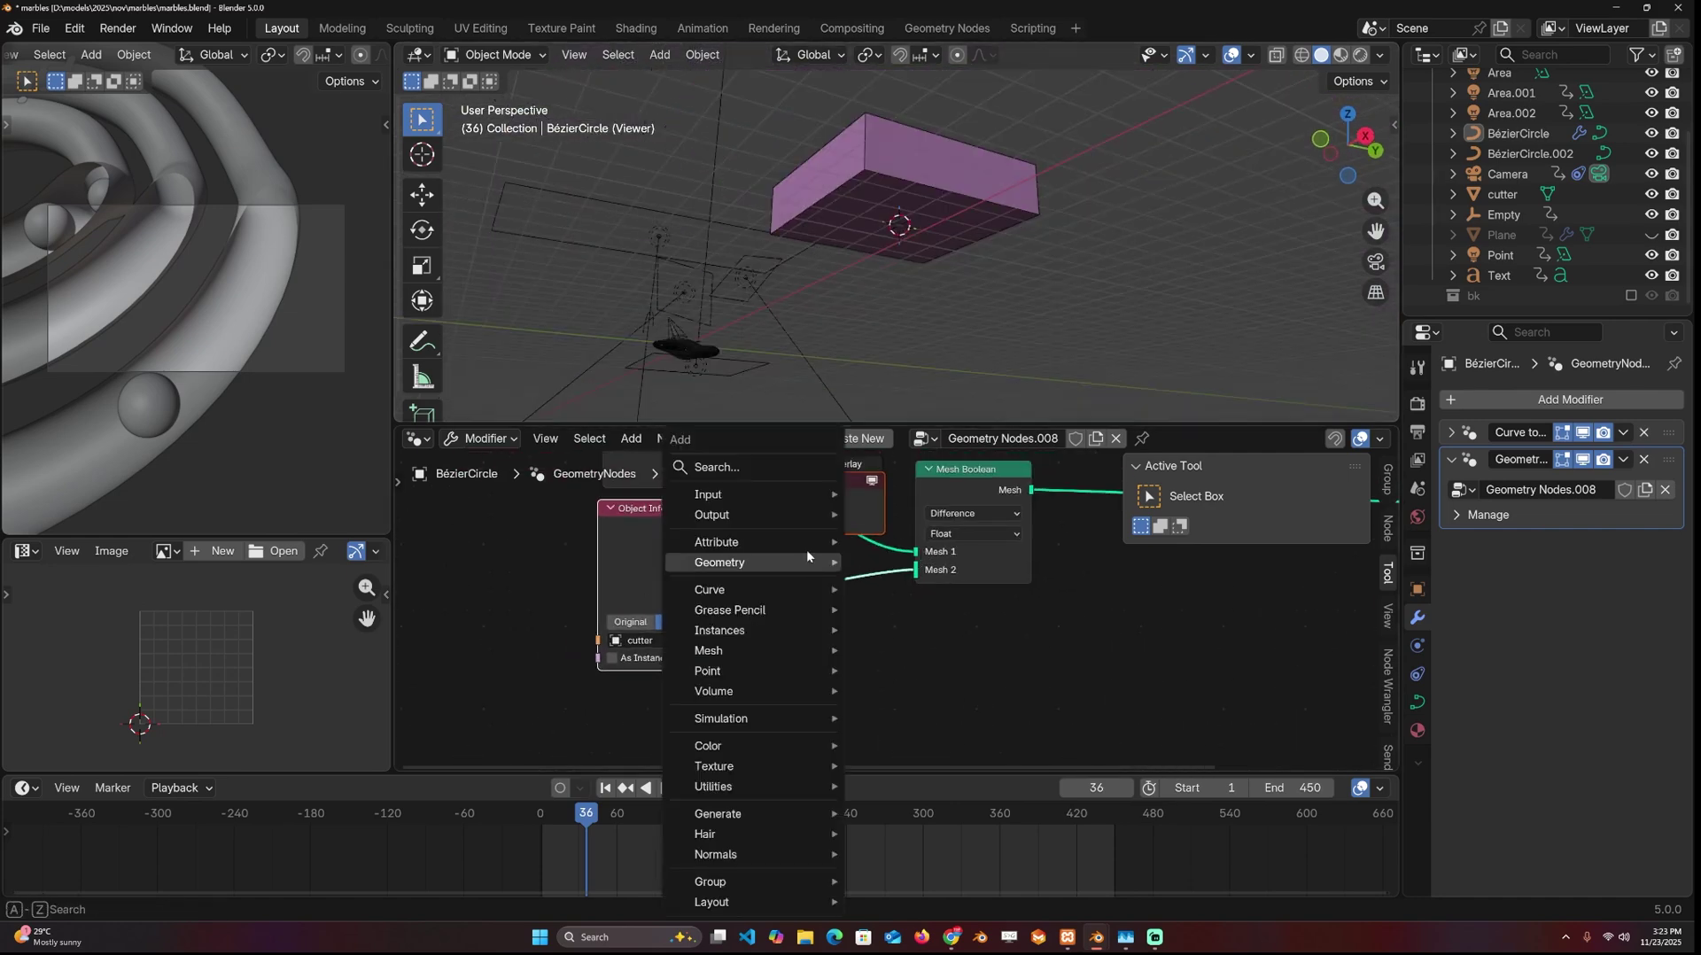
left_click(786, 461)
type("sto")
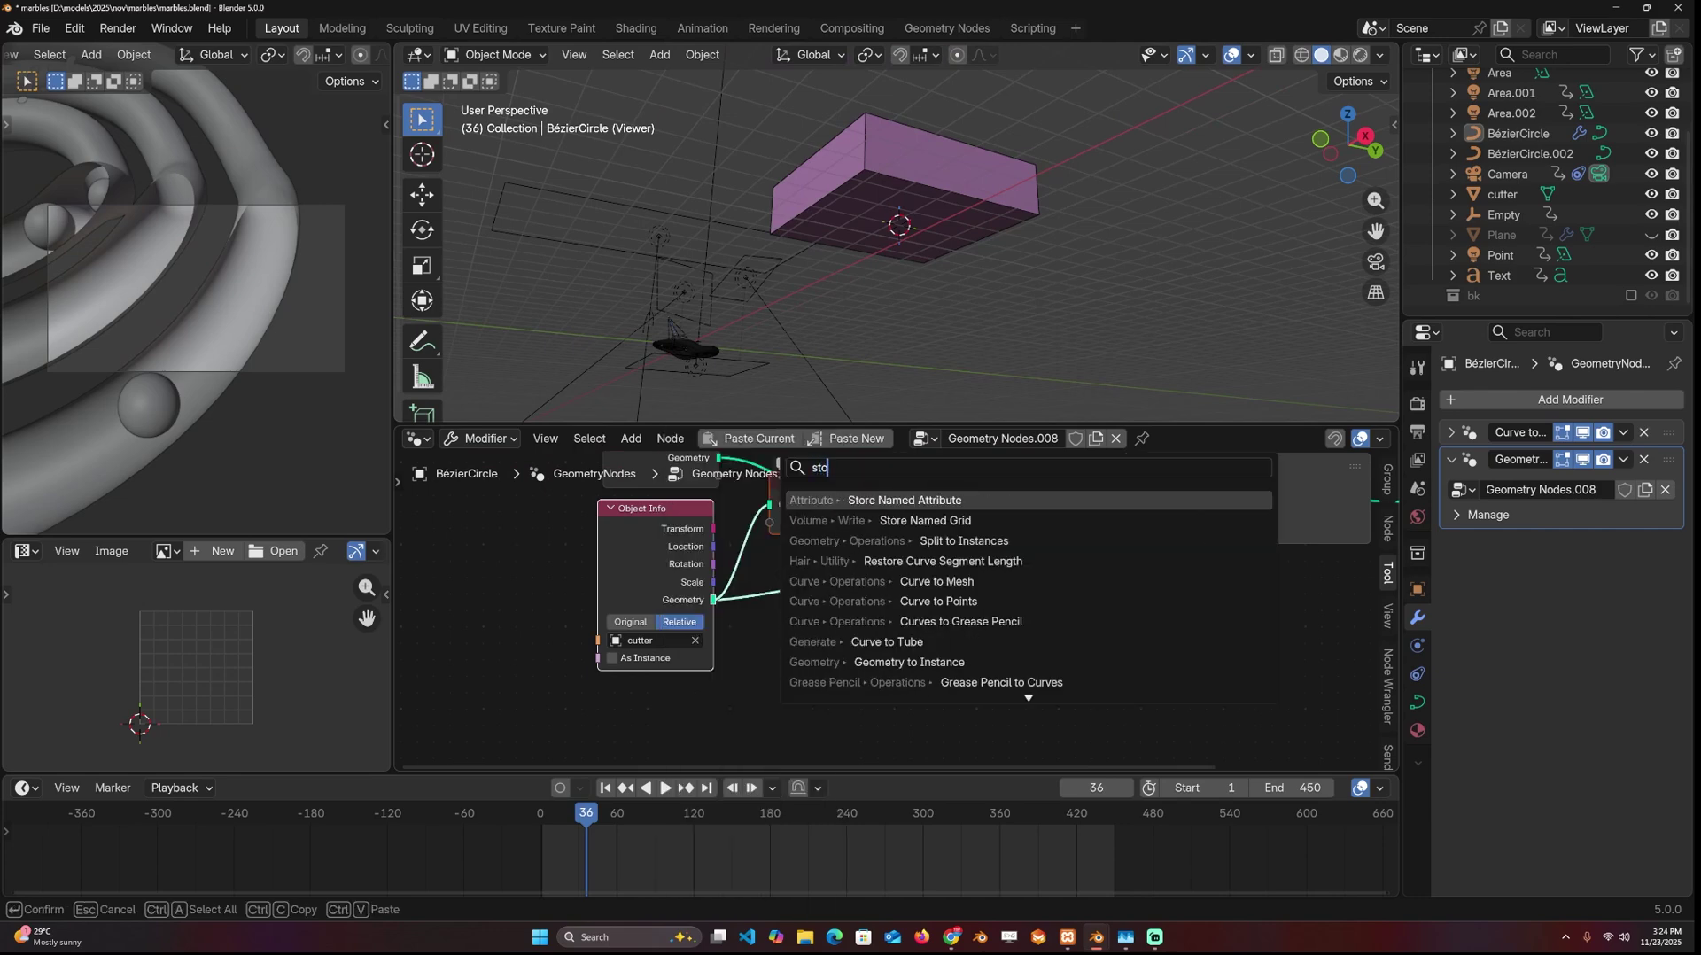
left_click(923, 498)
left_click(758, 570)
- Set Store Named Attribute to Boolean on the Face domain, name it cutter and enable its value
left_click(812, 596)
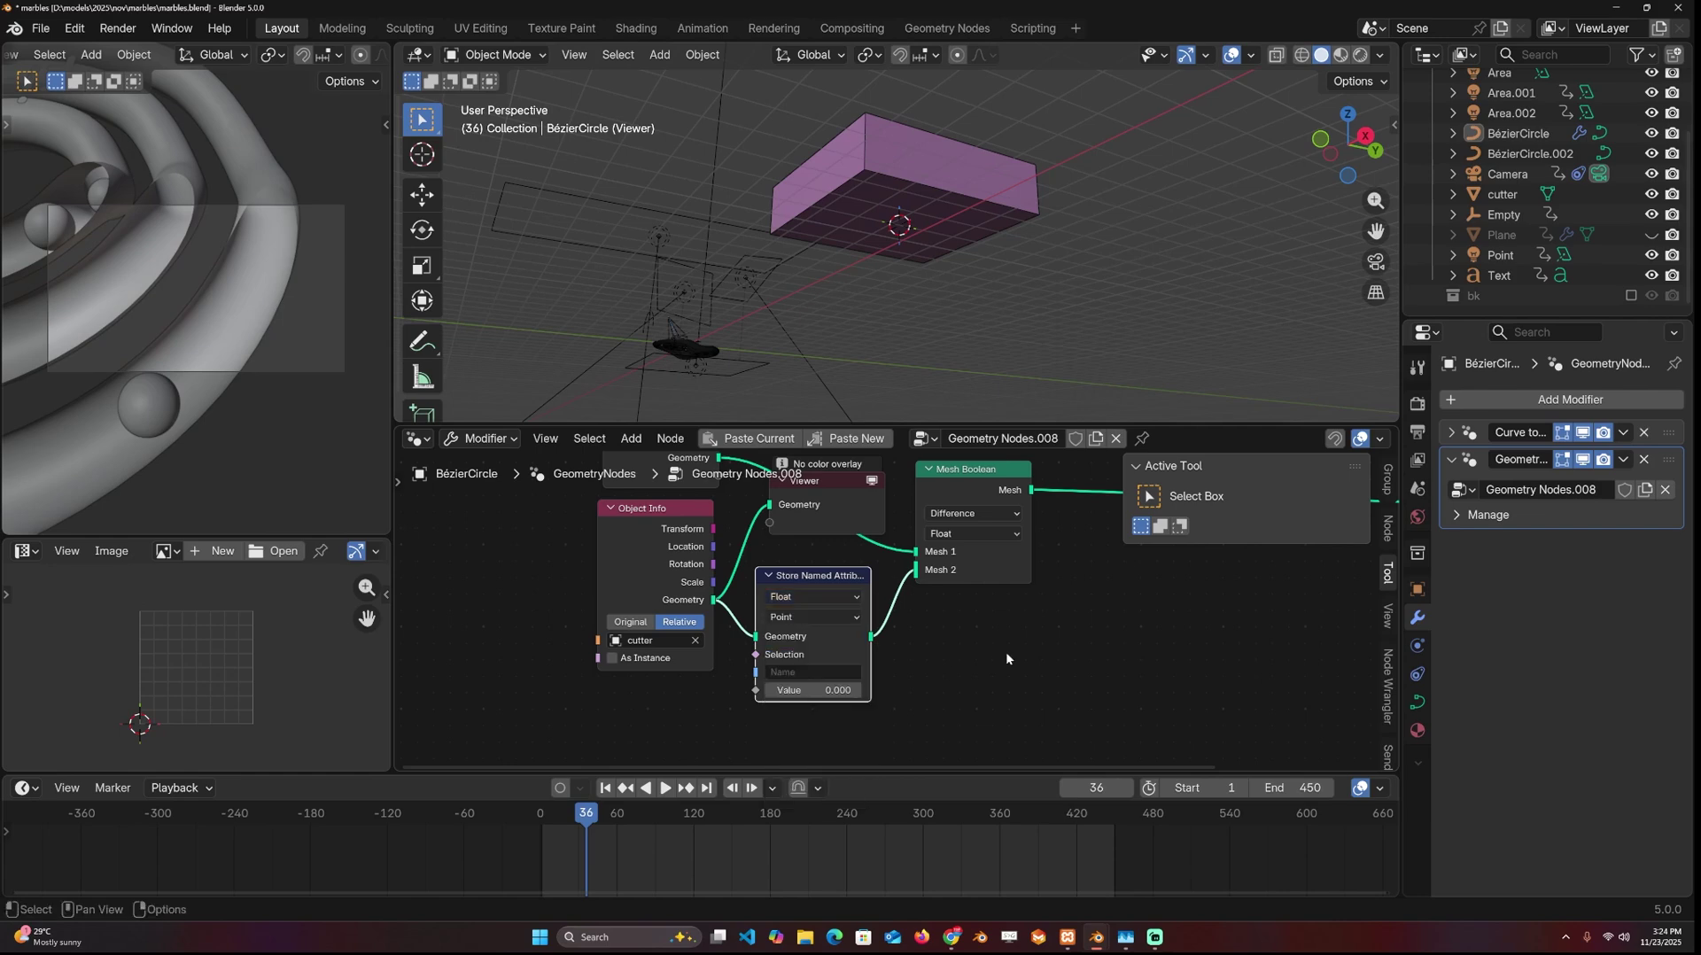
left_click(812, 597)
left_click(808, 672)
left_click(813, 616)
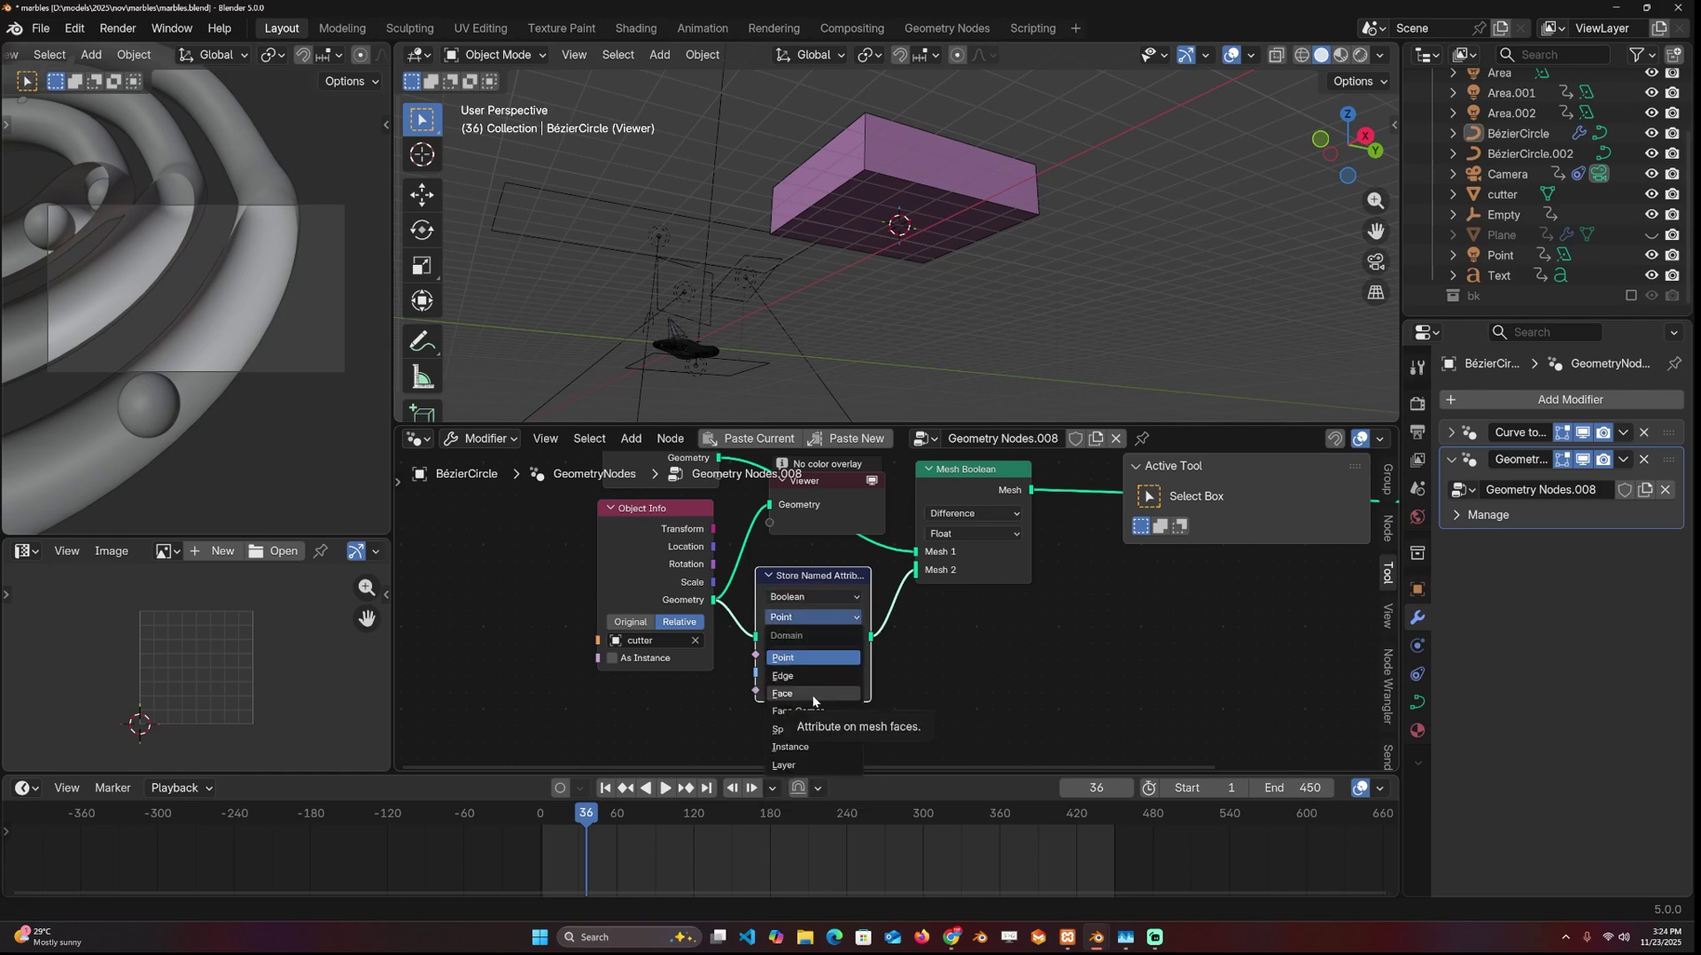
left_click(812, 695)
left_click(778, 675)
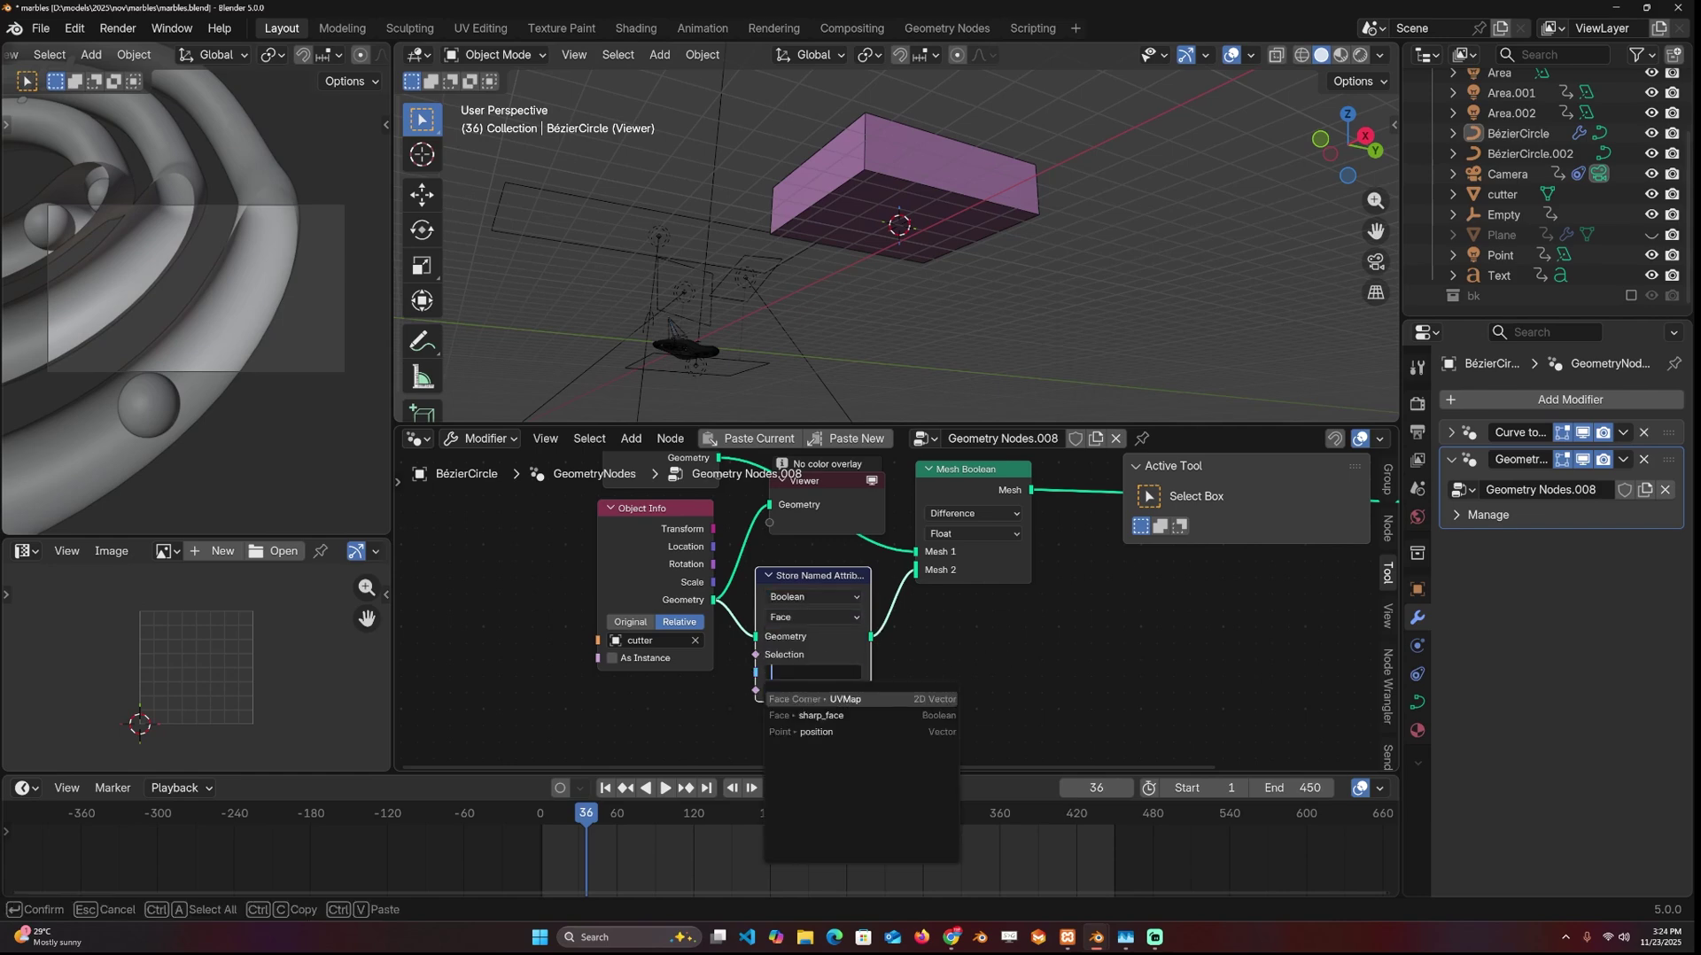
type("ccu")
key("BackSpace")
key("BackSpace")
type("utter")
key("Return")
- Preview the Mesh Boolean result through the Viewer and move the Viewer node away from it
middle_click_drag(1007, 637, 665, 704)
scroll(664, 704, "down", 4)
left_click(695, 569, "ctrl+shift")
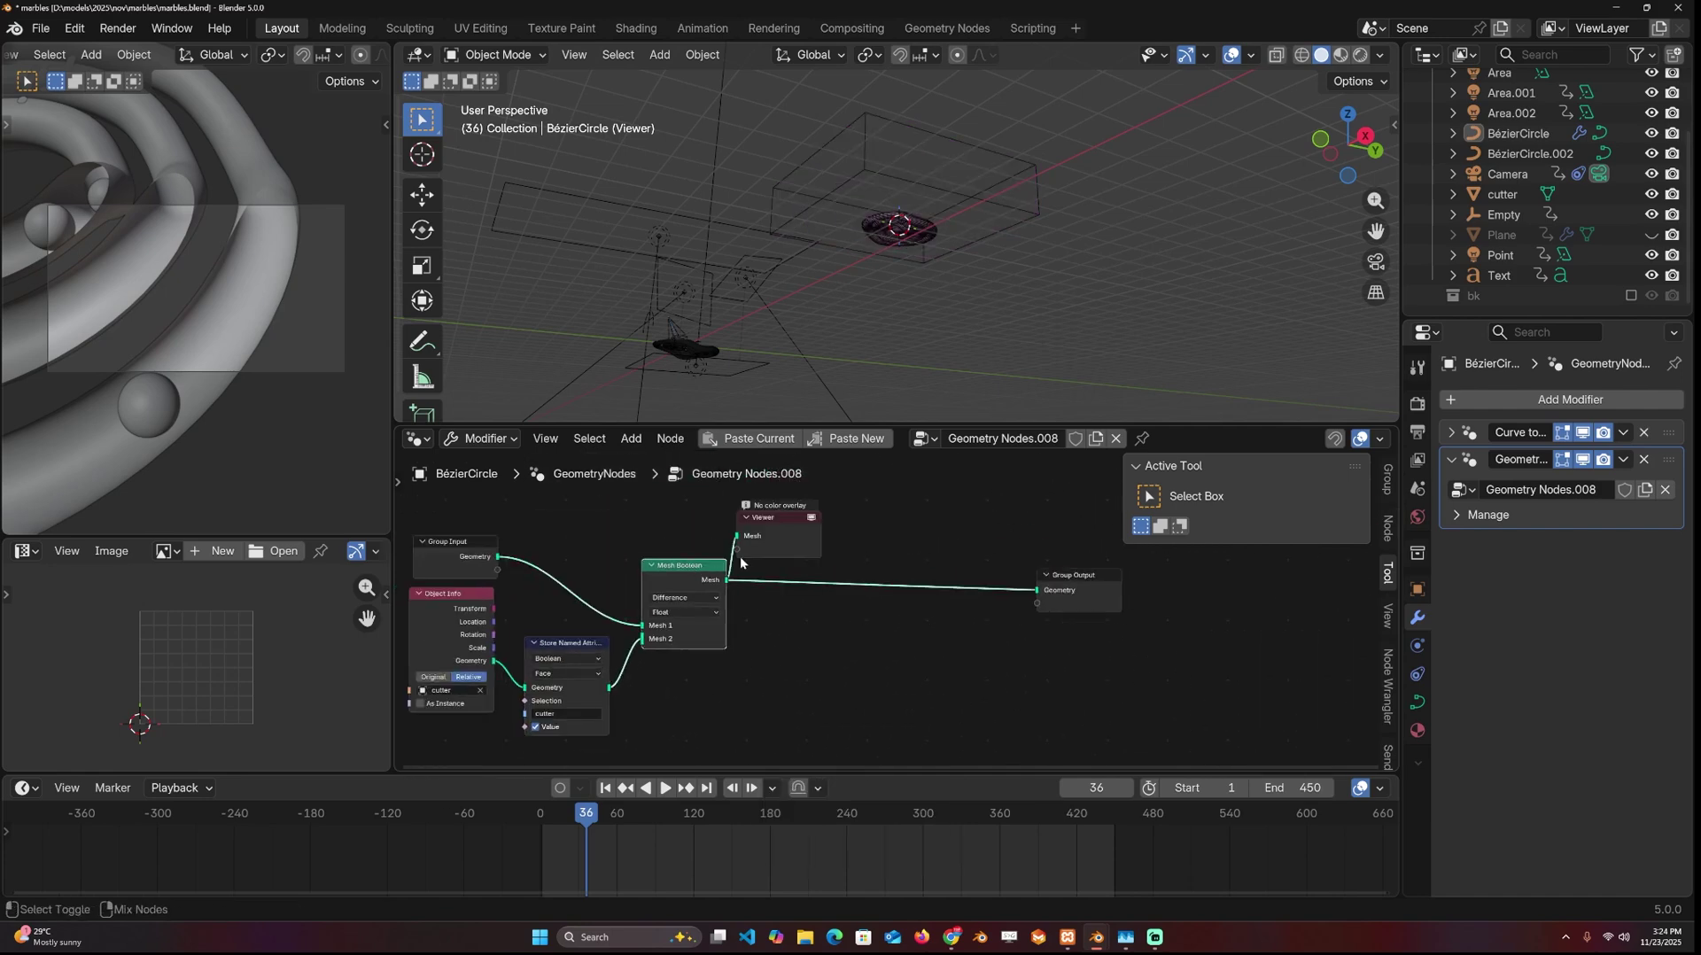
middle_click_drag(1001, 245, 1010, 321)
scroll(1010, 321, "up", 5)
left_click_drag(786, 535, 1030, 509)
scroll(878, 608, "up", 1)
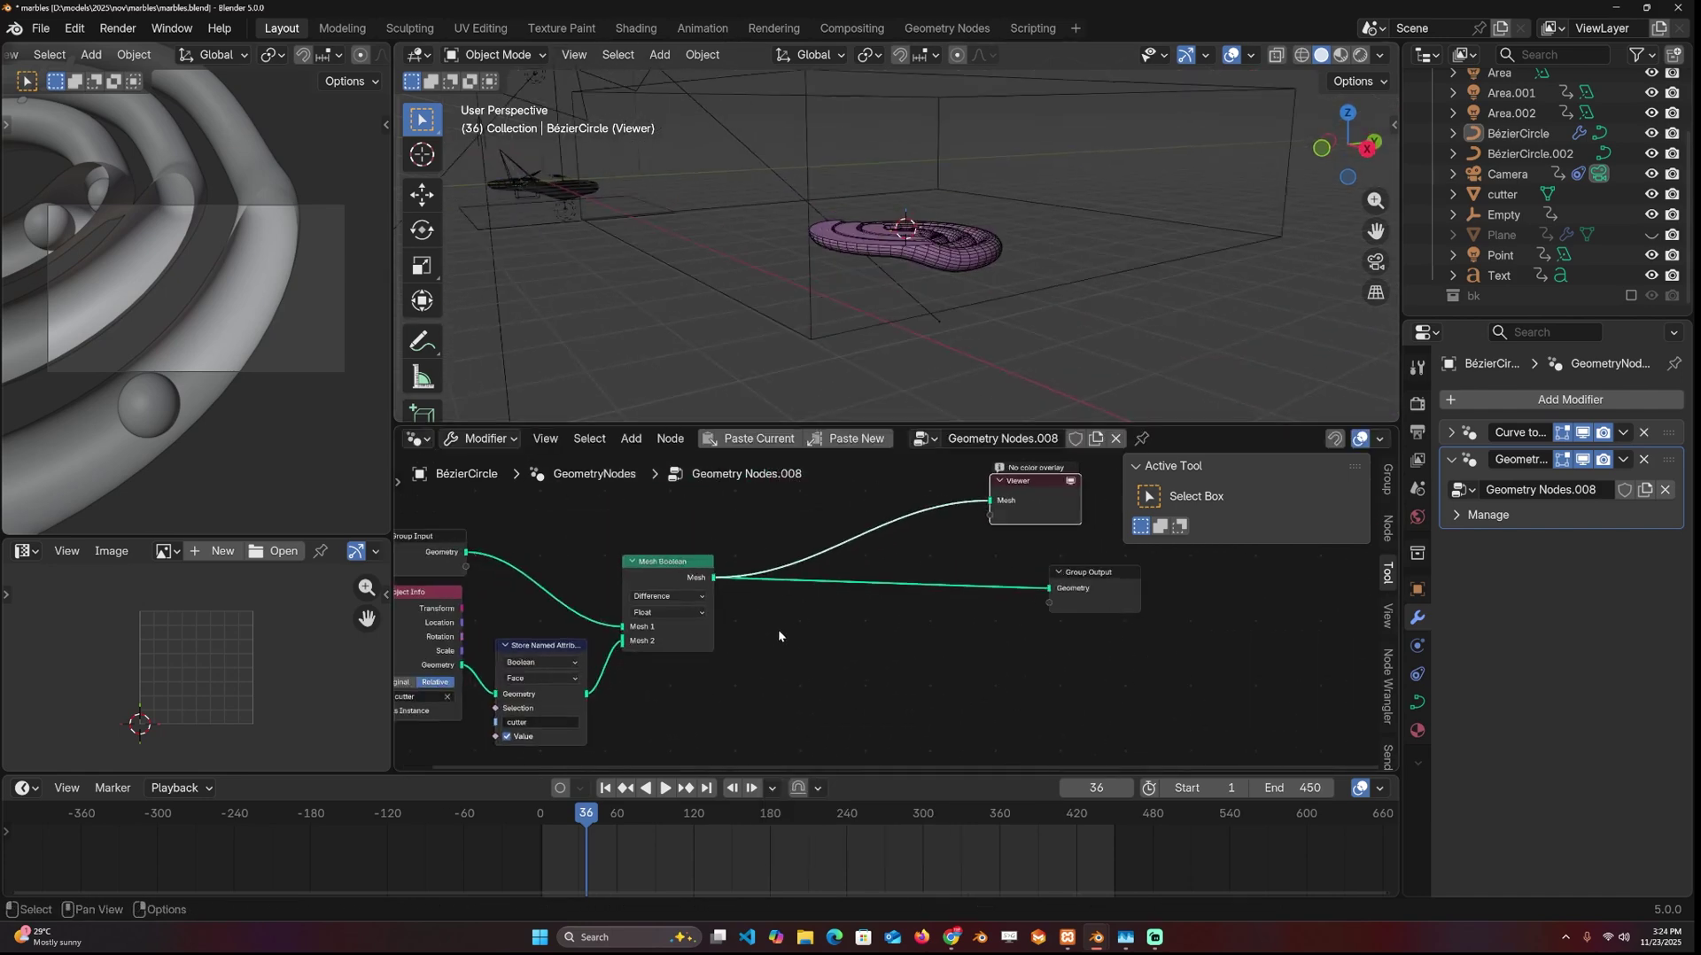
- Add a Named Attribute node reading the Boolean attribute cutter and preview it on the Mesh Boolean result
key("shift+a")
left_click(760, 467)
type("n")
left_click(797, 567)
left_click(758, 631)
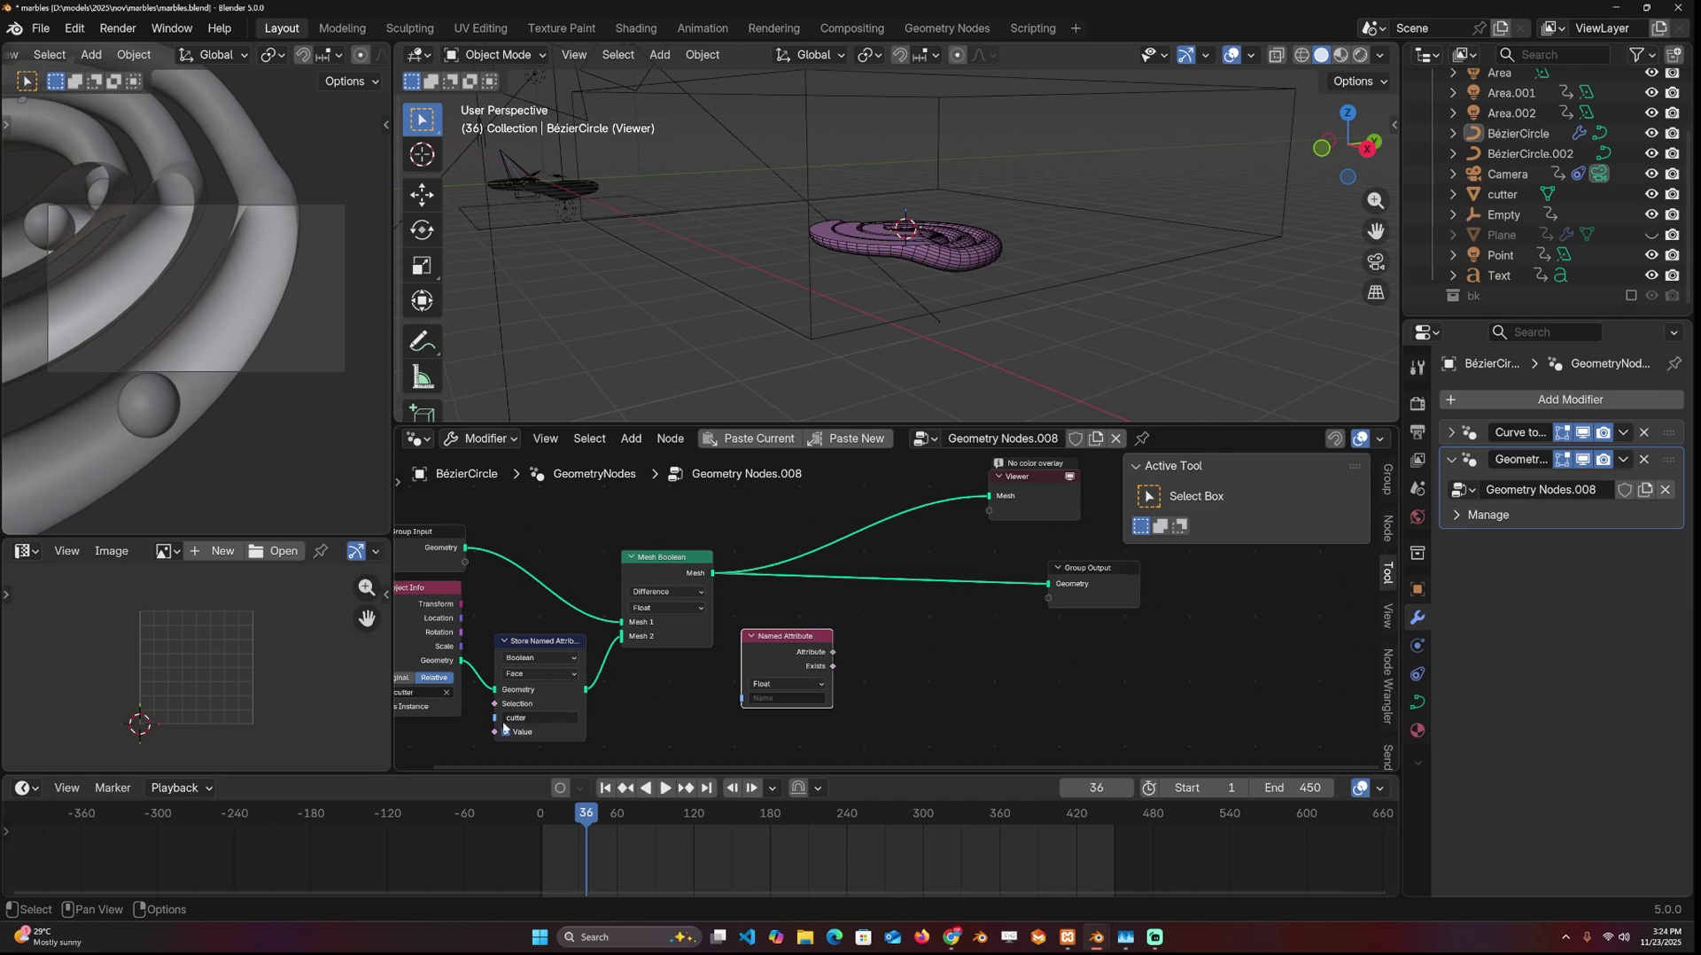
left_click(797, 698)
left_click(788, 721)
left_click(813, 666, "ctrl+shift")
middle_click_drag(906, 321, 906, 371)
scroll(869, 277, "up", 4)
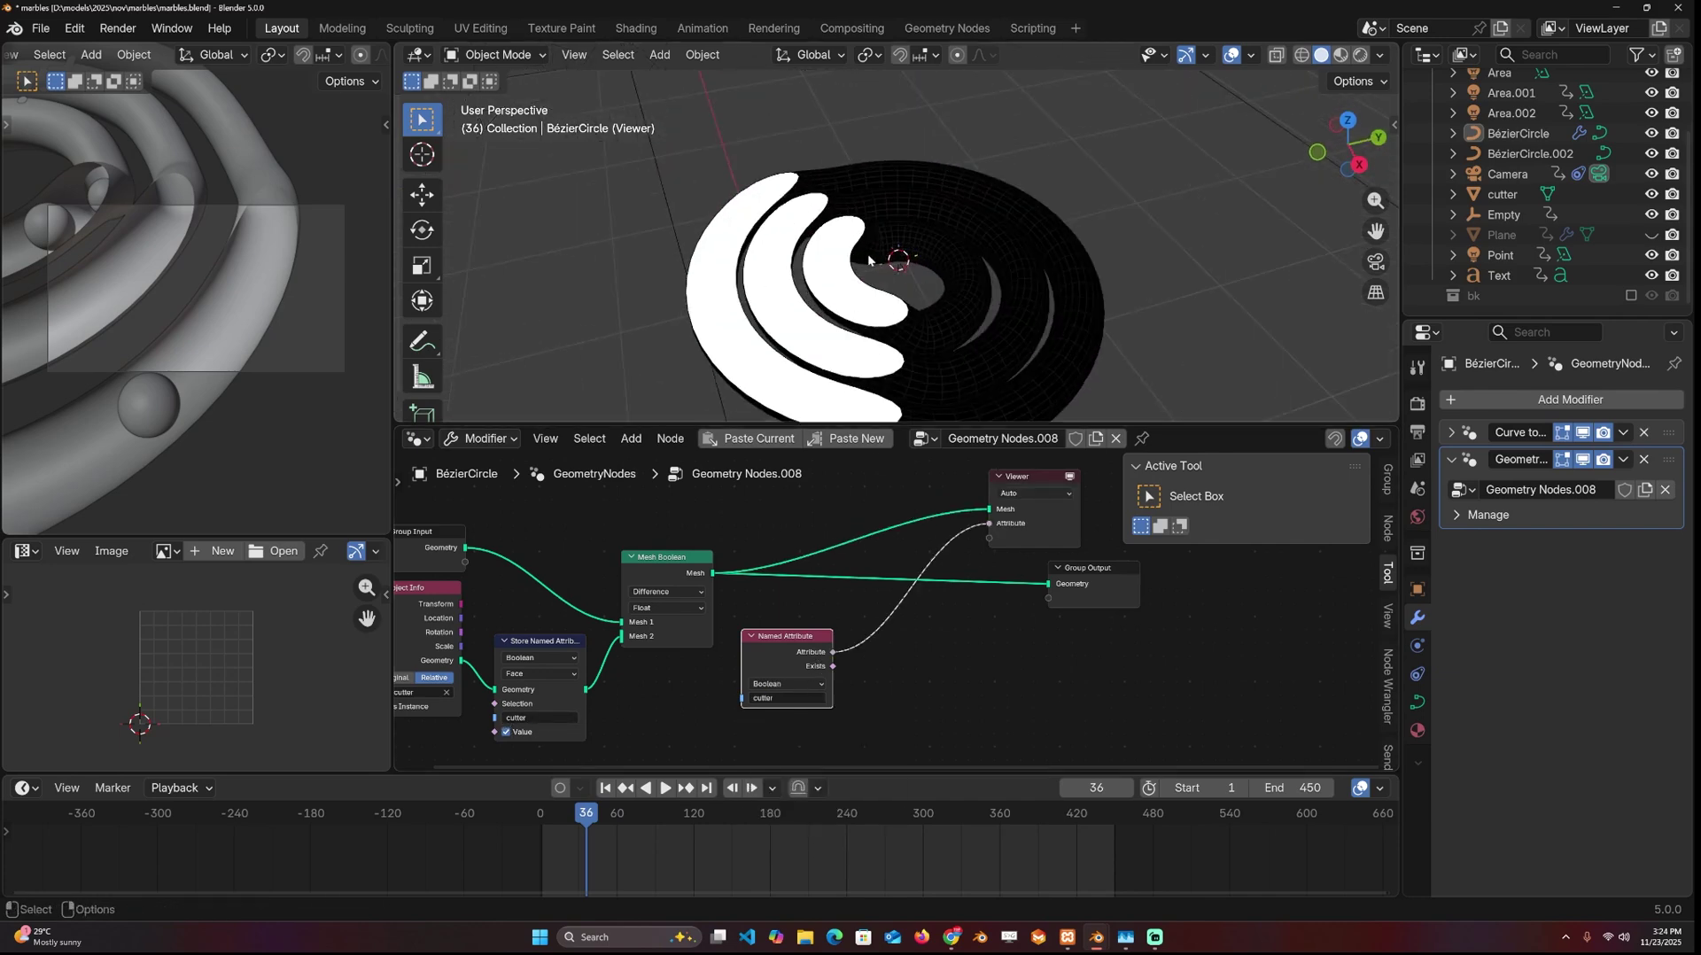
- Insert a Delete Geometry node between Mesh Boolean and the Viewer
key("shift+a")
type("de")
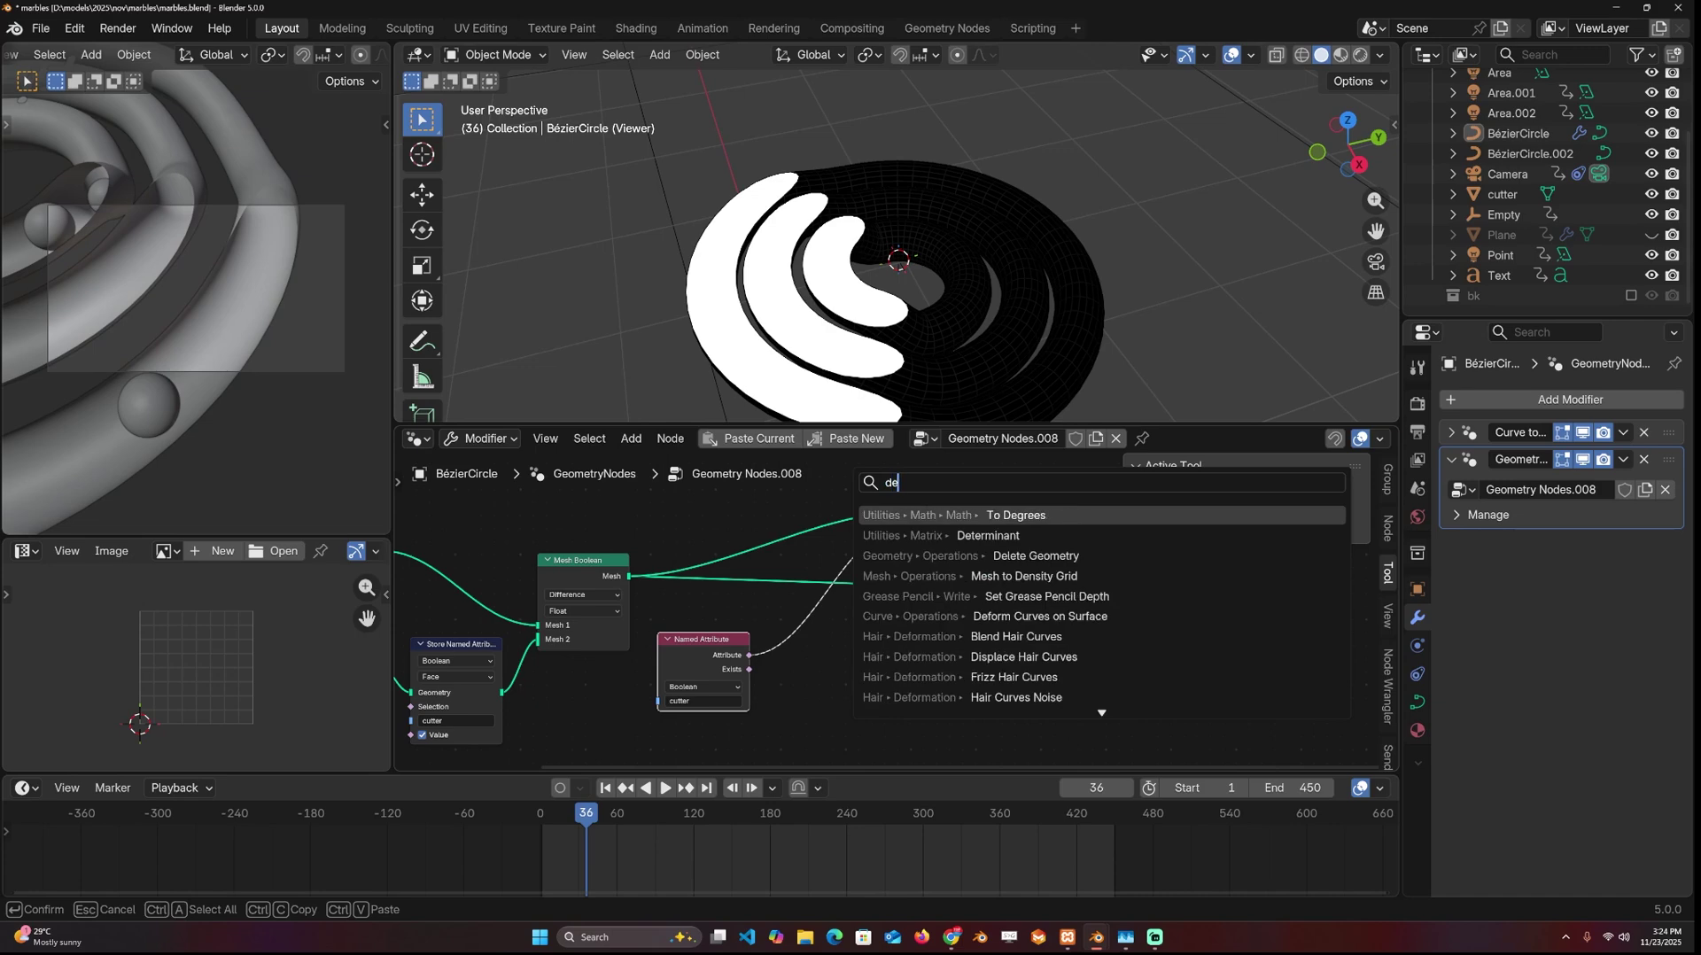
key("Return")
left_click(766, 564)
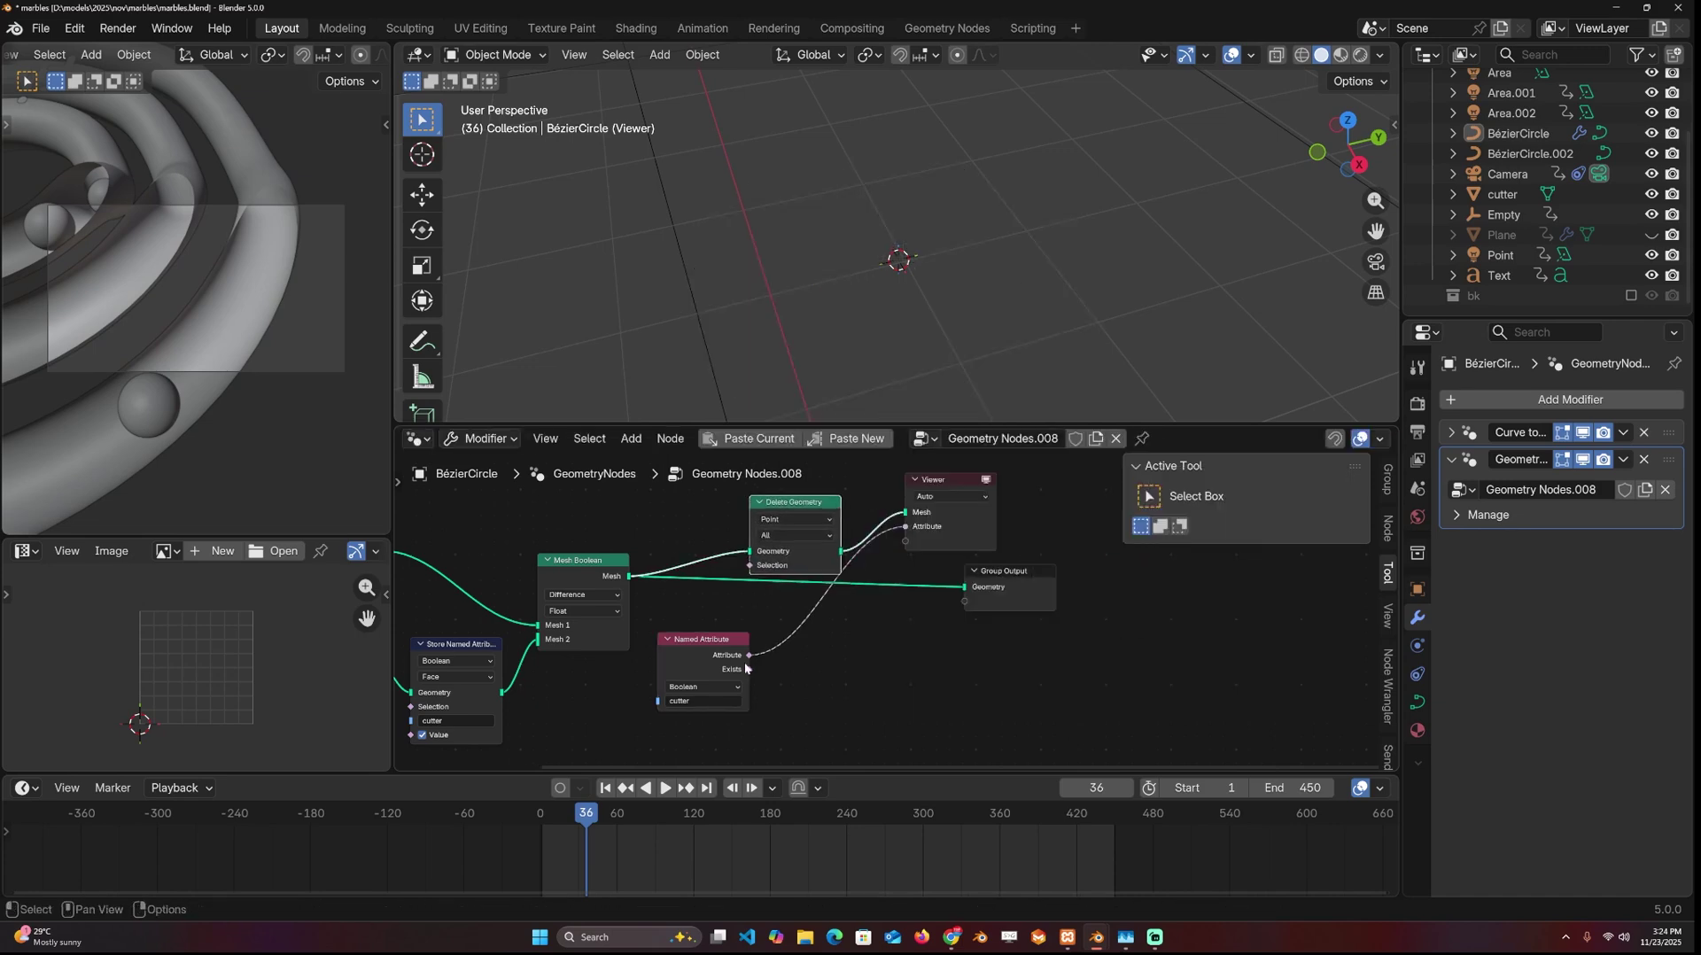
- Use the cutter attribute as Delete Geometry's Selection, set its domain to Face and preview the result
left_click_drag(750, 655, 750, 565)
left_click(798, 520)
left_click(780, 580)
left_click(795, 505, "ctrl+shift")
middle_click_drag(846, 310, 855, 243)
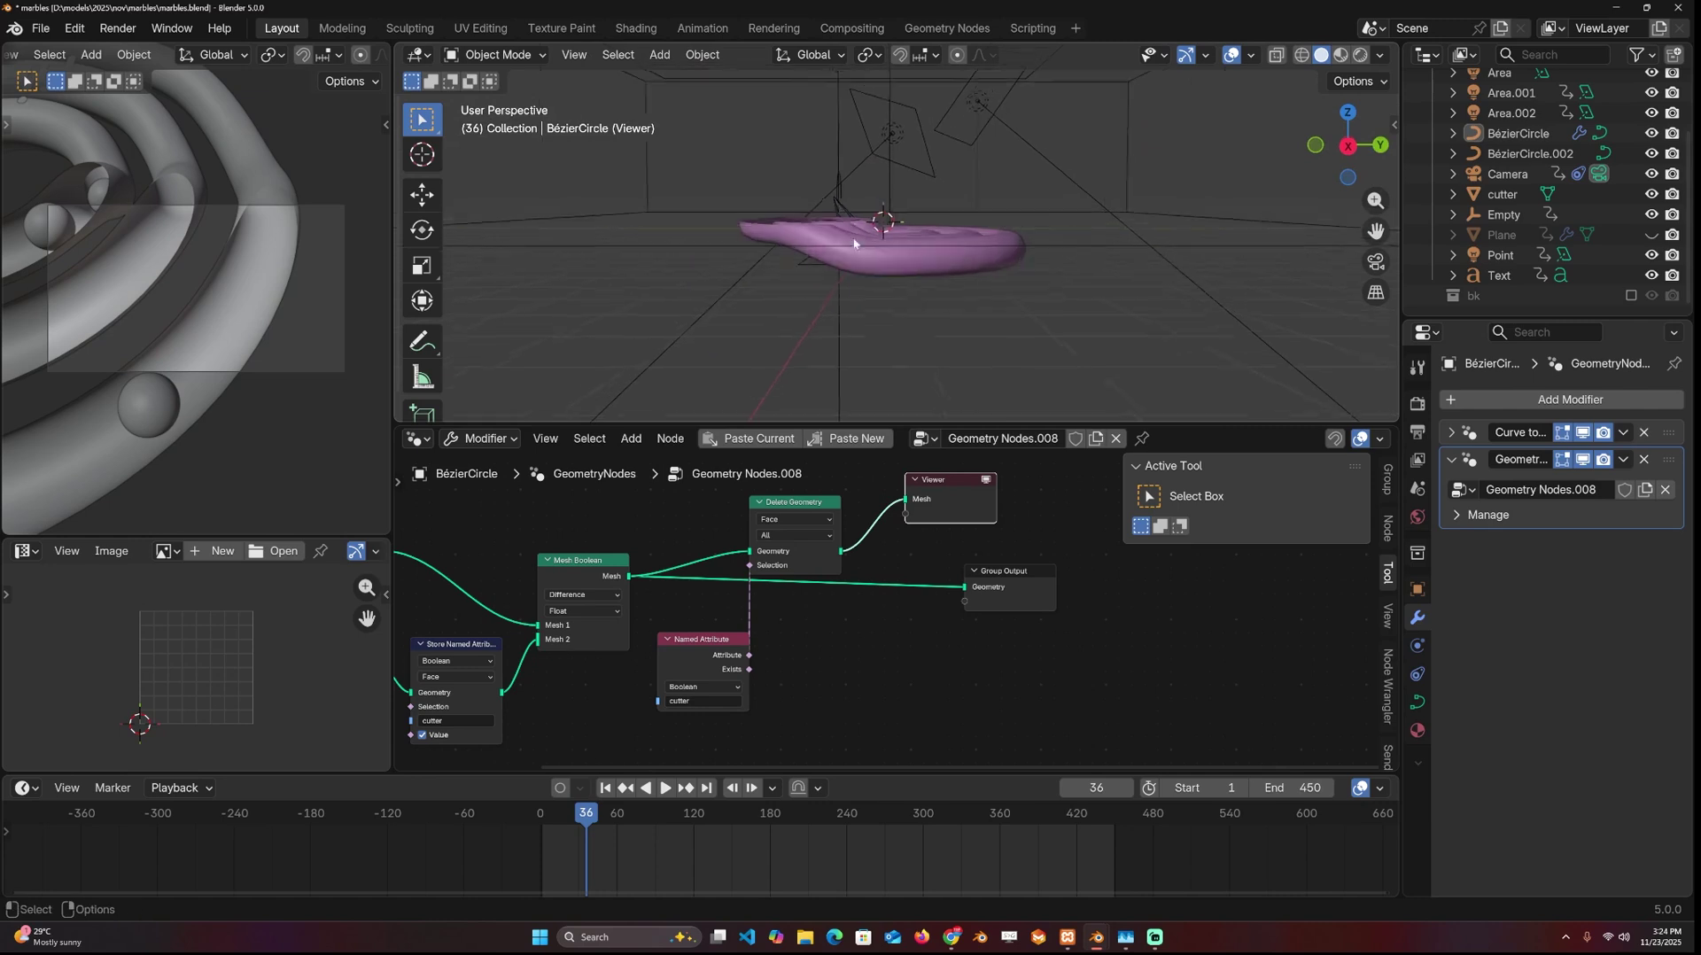
- Lower the cutter along Z by about 0.077 m so it cuts deeper into the rings
left_click(992, 268)
key("g")
key("z")
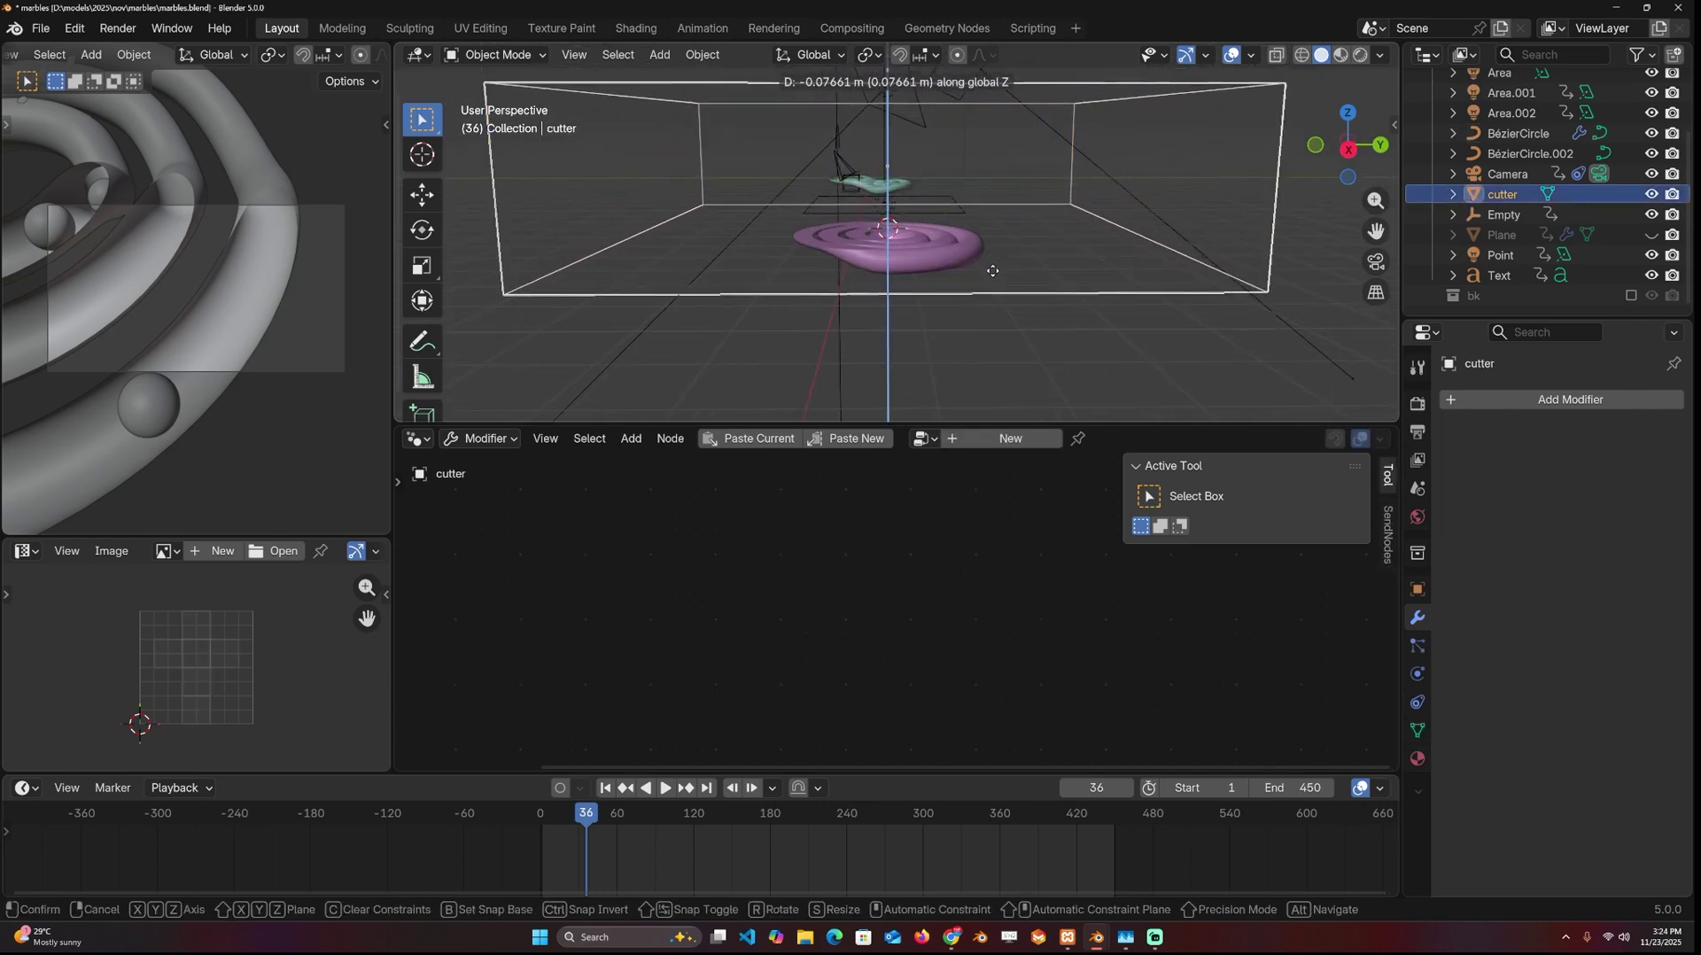
left_click(992, 271)
- Reselect the rings and connect the Delete Geometry output to the Group Output
left_click(955, 263)
scroll(886, 601, "up", 2)
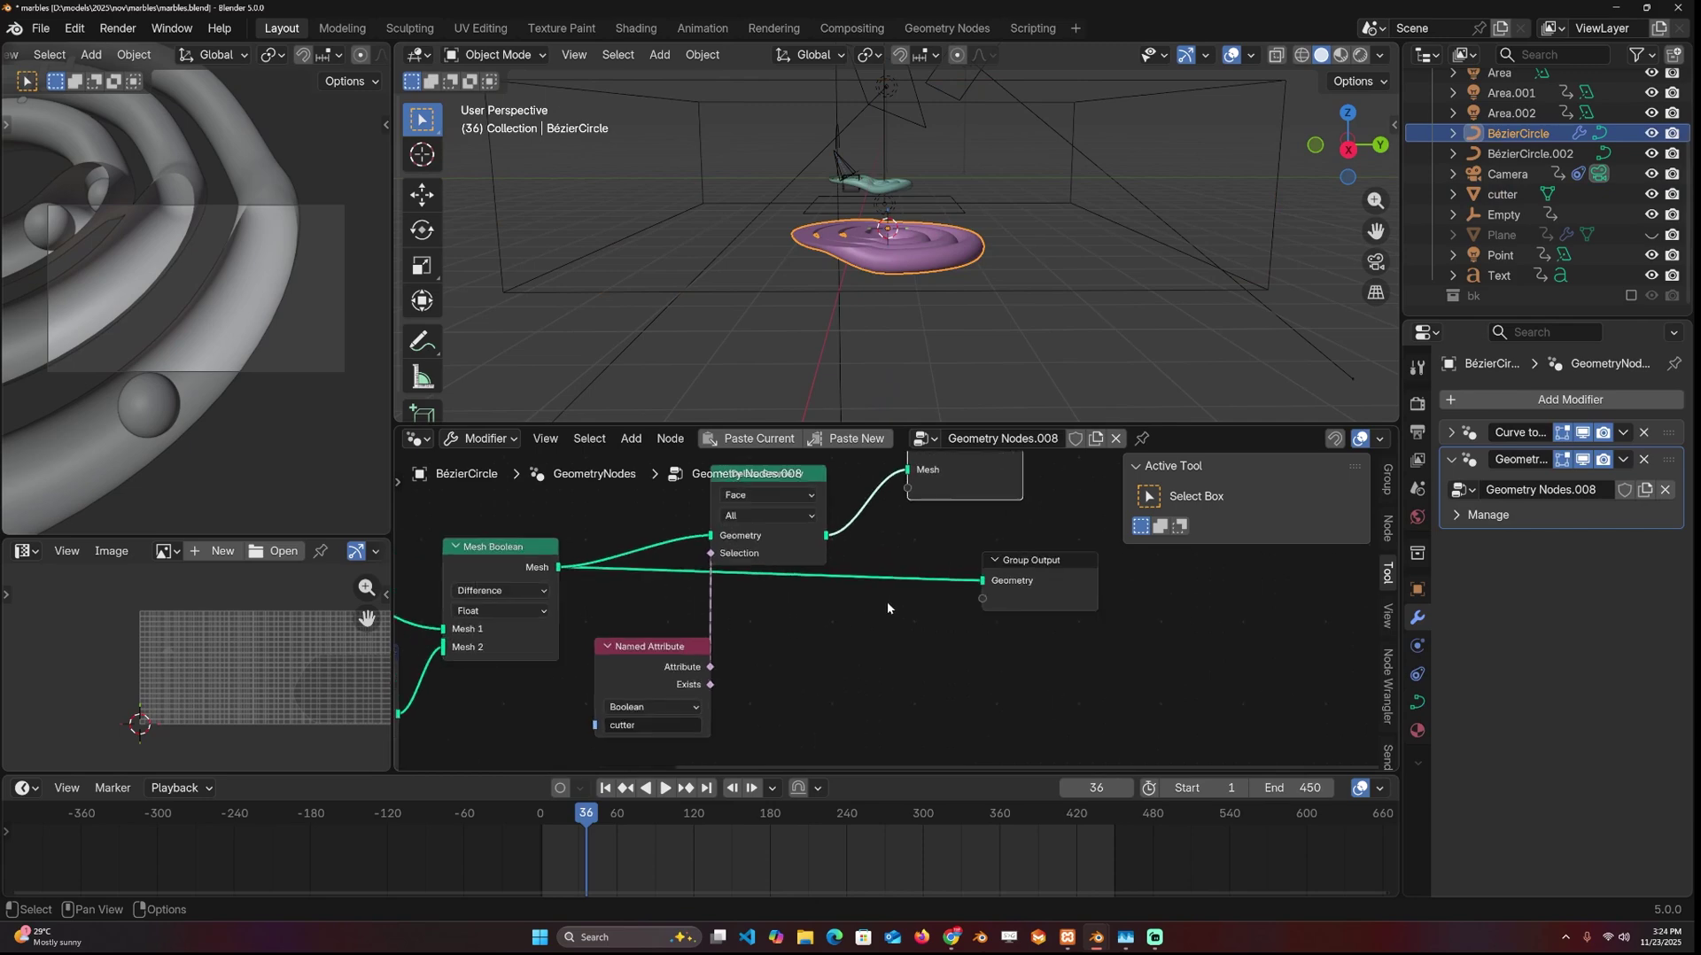
middle_click_drag(953, 523, 940, 550)
left_click_drag(809, 574, 966, 617)
scroll(927, 376, "up", 1)
- Examine the cut ring tracks and the surrounding scene from near and far
middle_click_drag(975, 356, 876, 356)
scroll(952, 323, "down", 3)
scroll(875, 356, "down", 9)
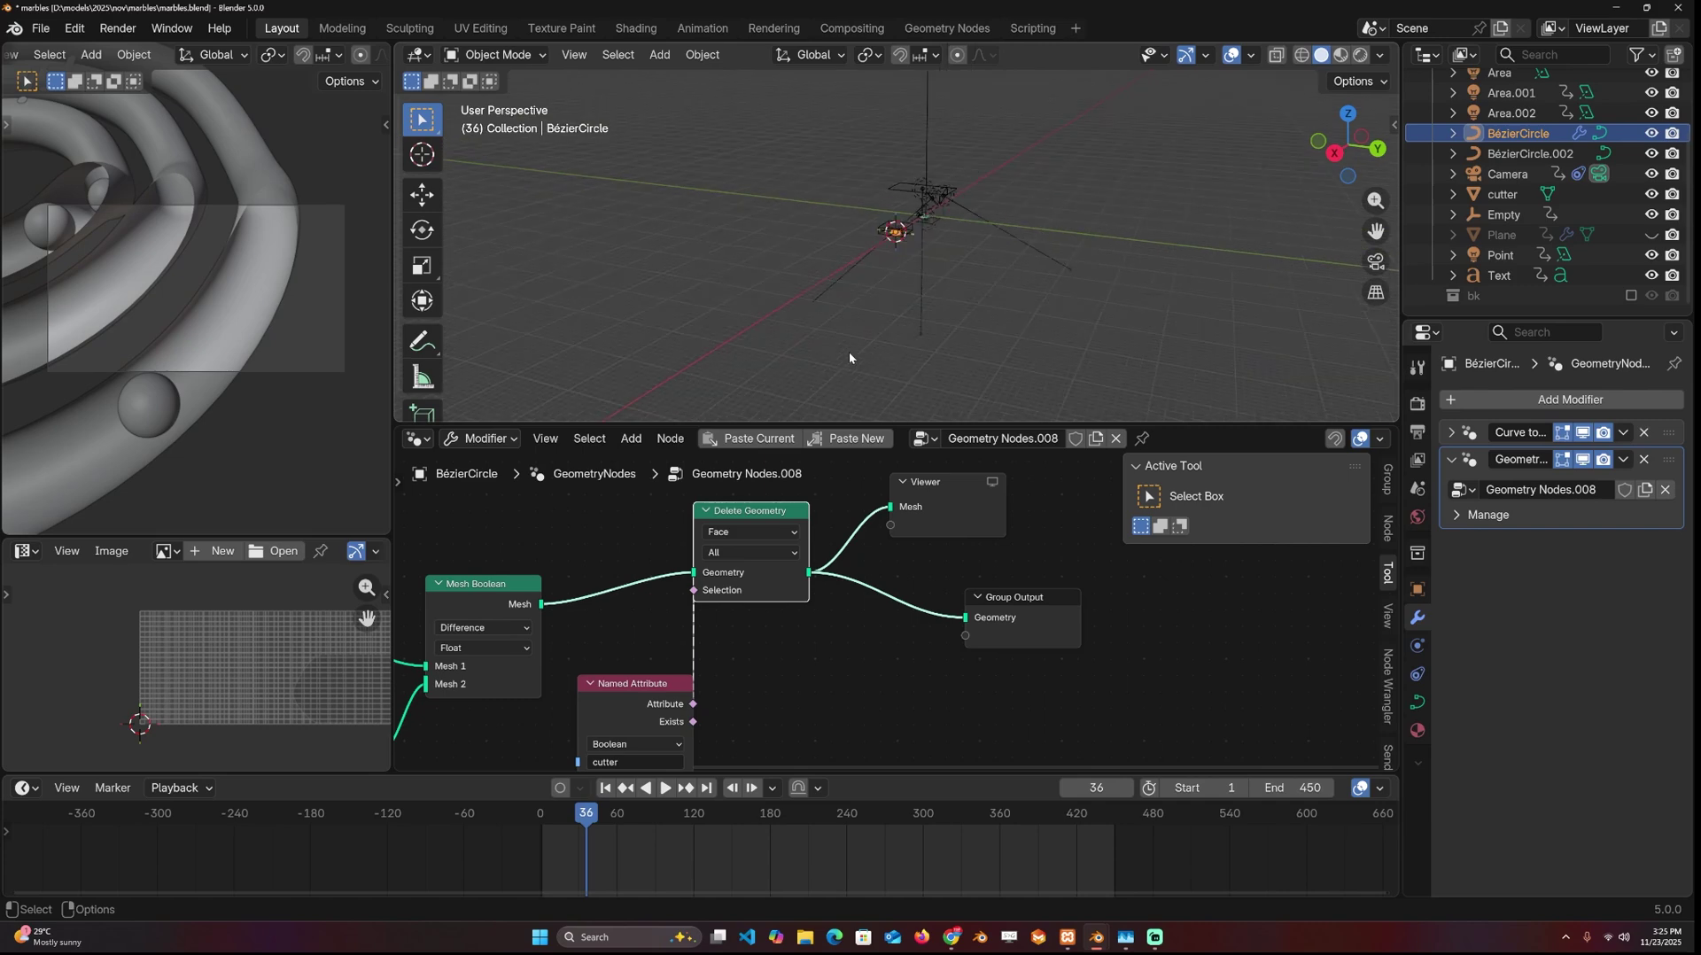
scroll(849, 351, "up", 2)
scroll(153, 321, "up", 4)
scroll(152, 321, "down", 5)
scroll(857, 227, "up", 11)
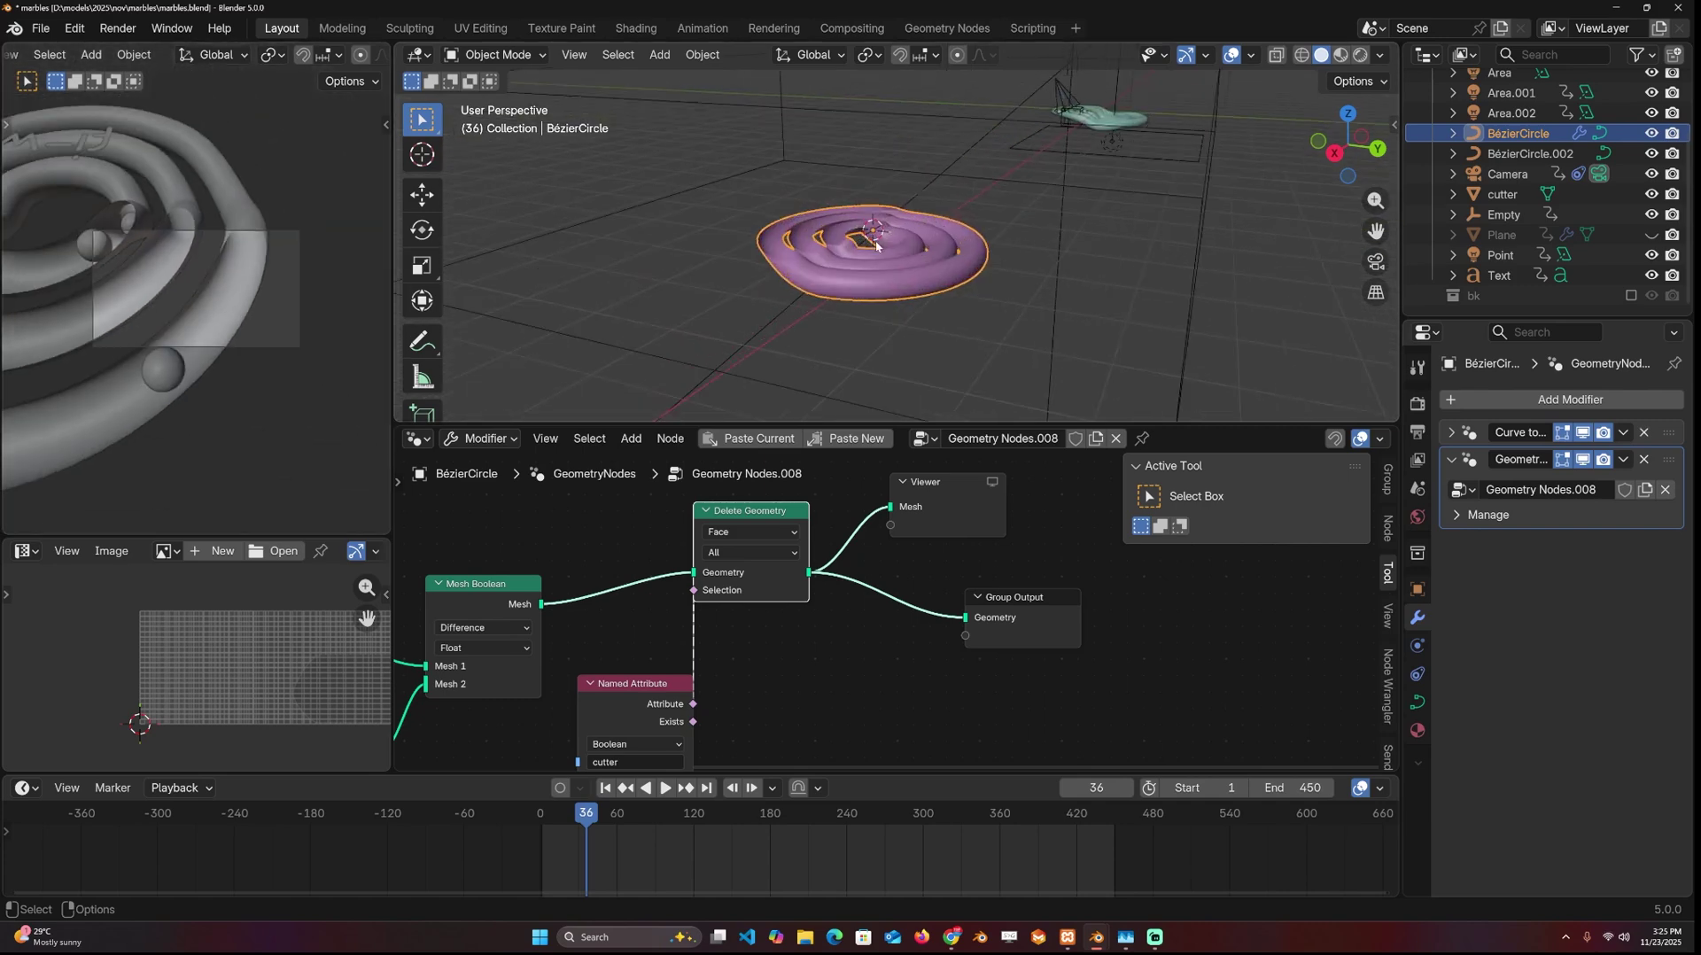
- Add a plane at the centre of the cut rings
middle_click_drag(808, 234, 870, 235)
key("shift+a")
mouse_move(877, 258)
left_click(948, 260)
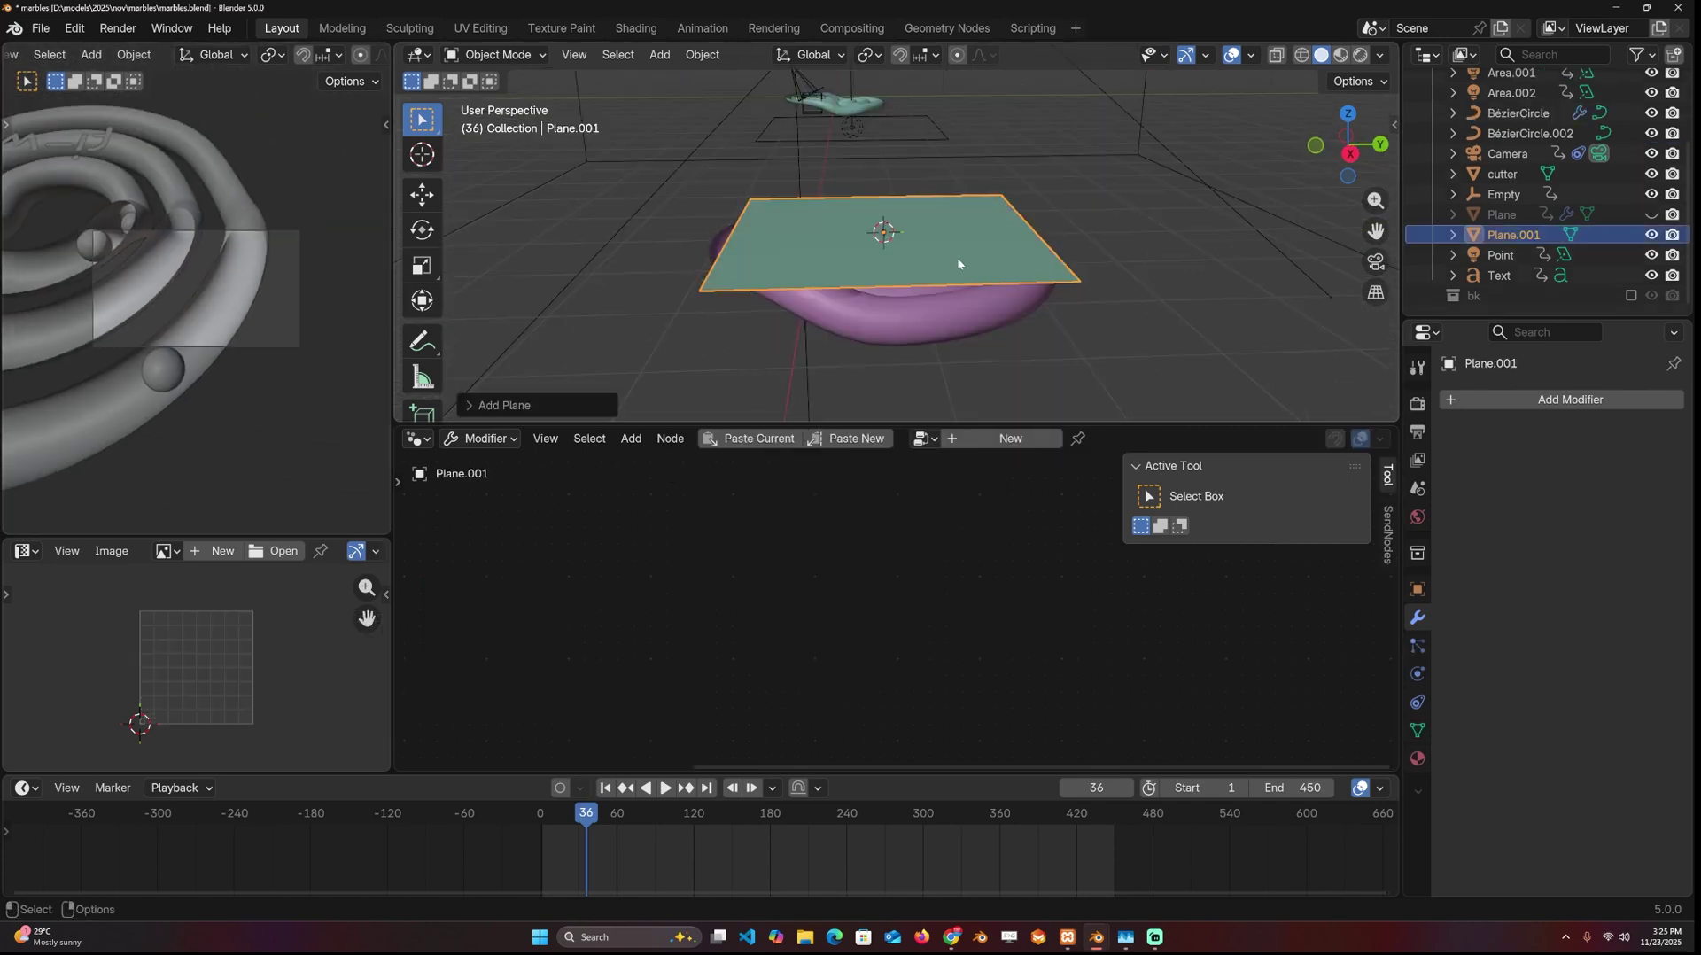
- Scale the new plane up far beyond the rings and adjust its height along Z
key("s")
left_click(1121, 271)
key("z")
left_click(794, 269)
mouse_move(953, 312)
middle_mouse_down()
mouse_move(987, 239)
mouse_move(942, 270)
mouse_move(936, 257)
middle_mouse_up()
- Duplicate the rings in place and remove the cutting Geometry Nodes modifier from the copy, keeping Curve to Tube
left_click(931, 268)
key("shift+z")
key("shift+d")
right_click(1042, 352)
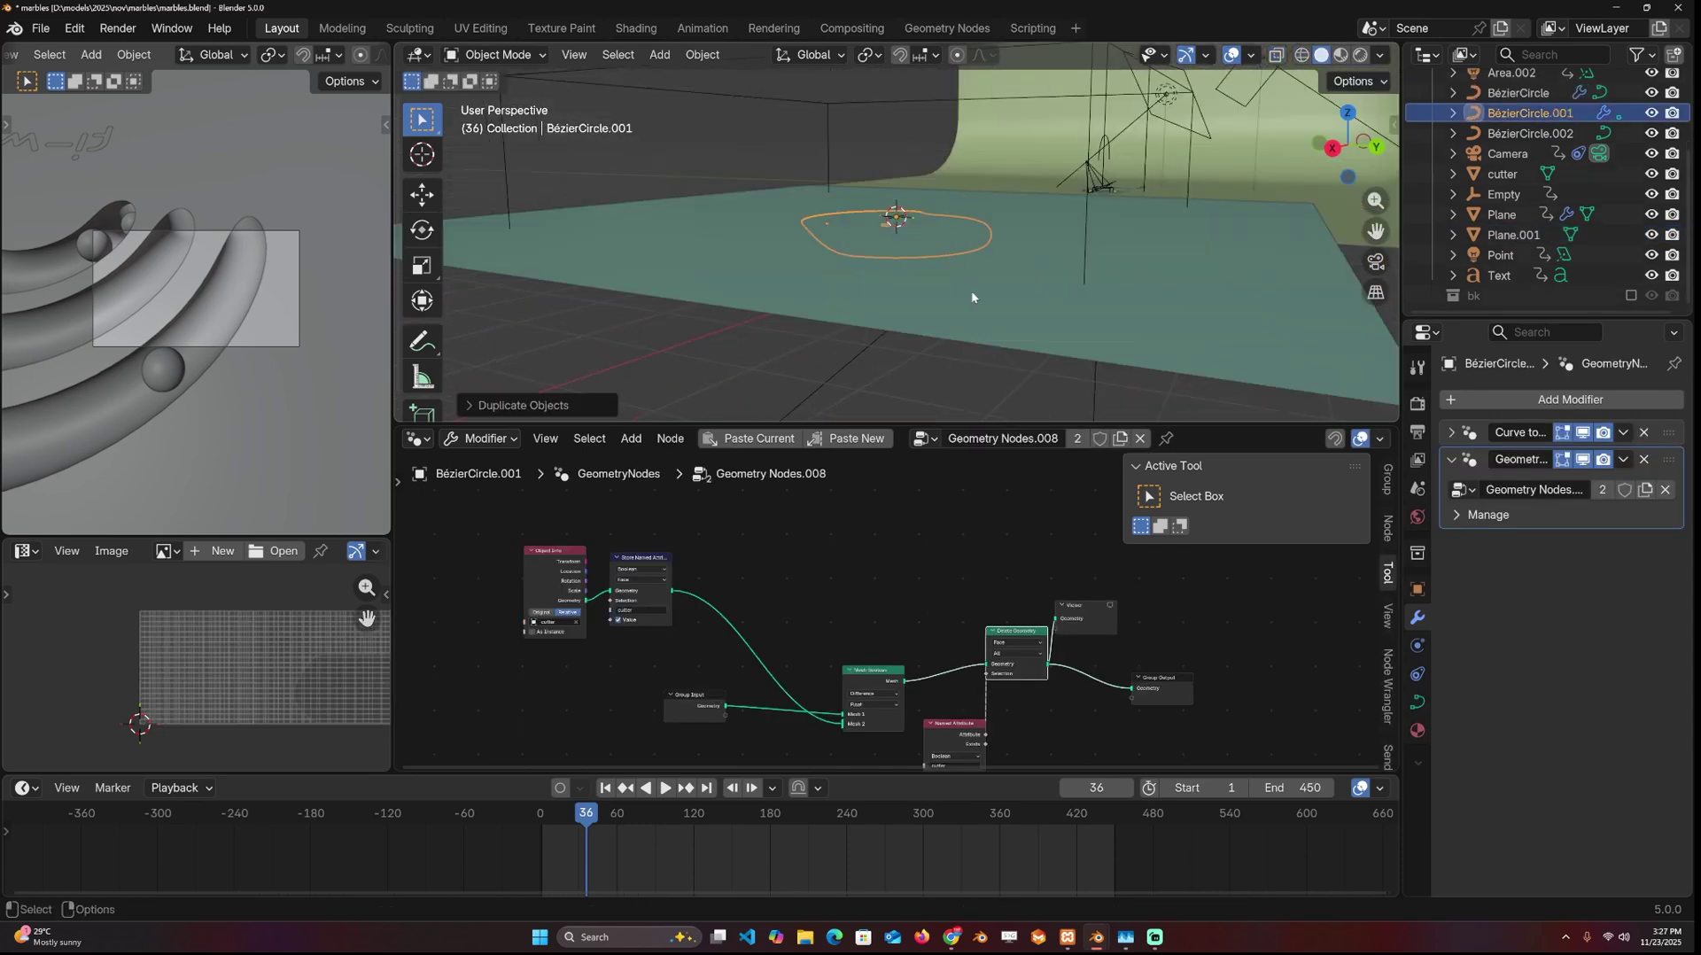
middle_click_drag(1005, 335, 966, 217)
left_click(1645, 460)
- Set the ring copy's viewport display to Wire
left_click(1417, 589)
scroll(1503, 775, "down", 10)
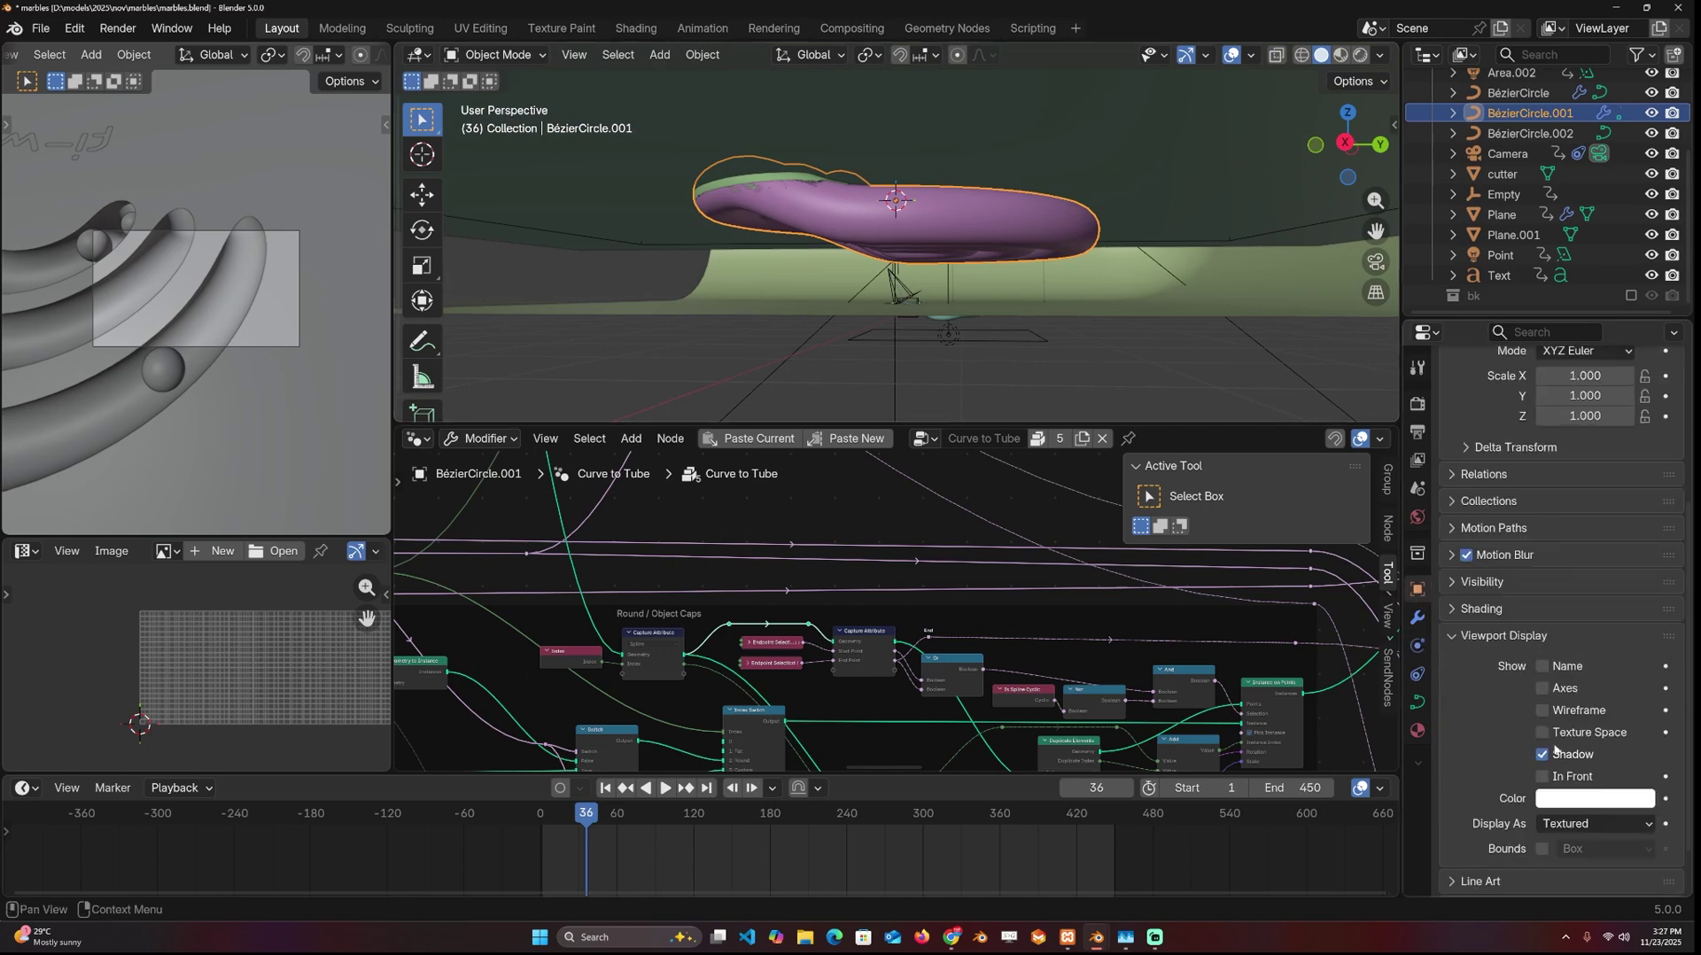
left_click(1594, 823)
left_click(1557, 756)
middle_click_drag(1152, 381, 974, 218)
middle_click_drag(1102, 258, 1117, 245)
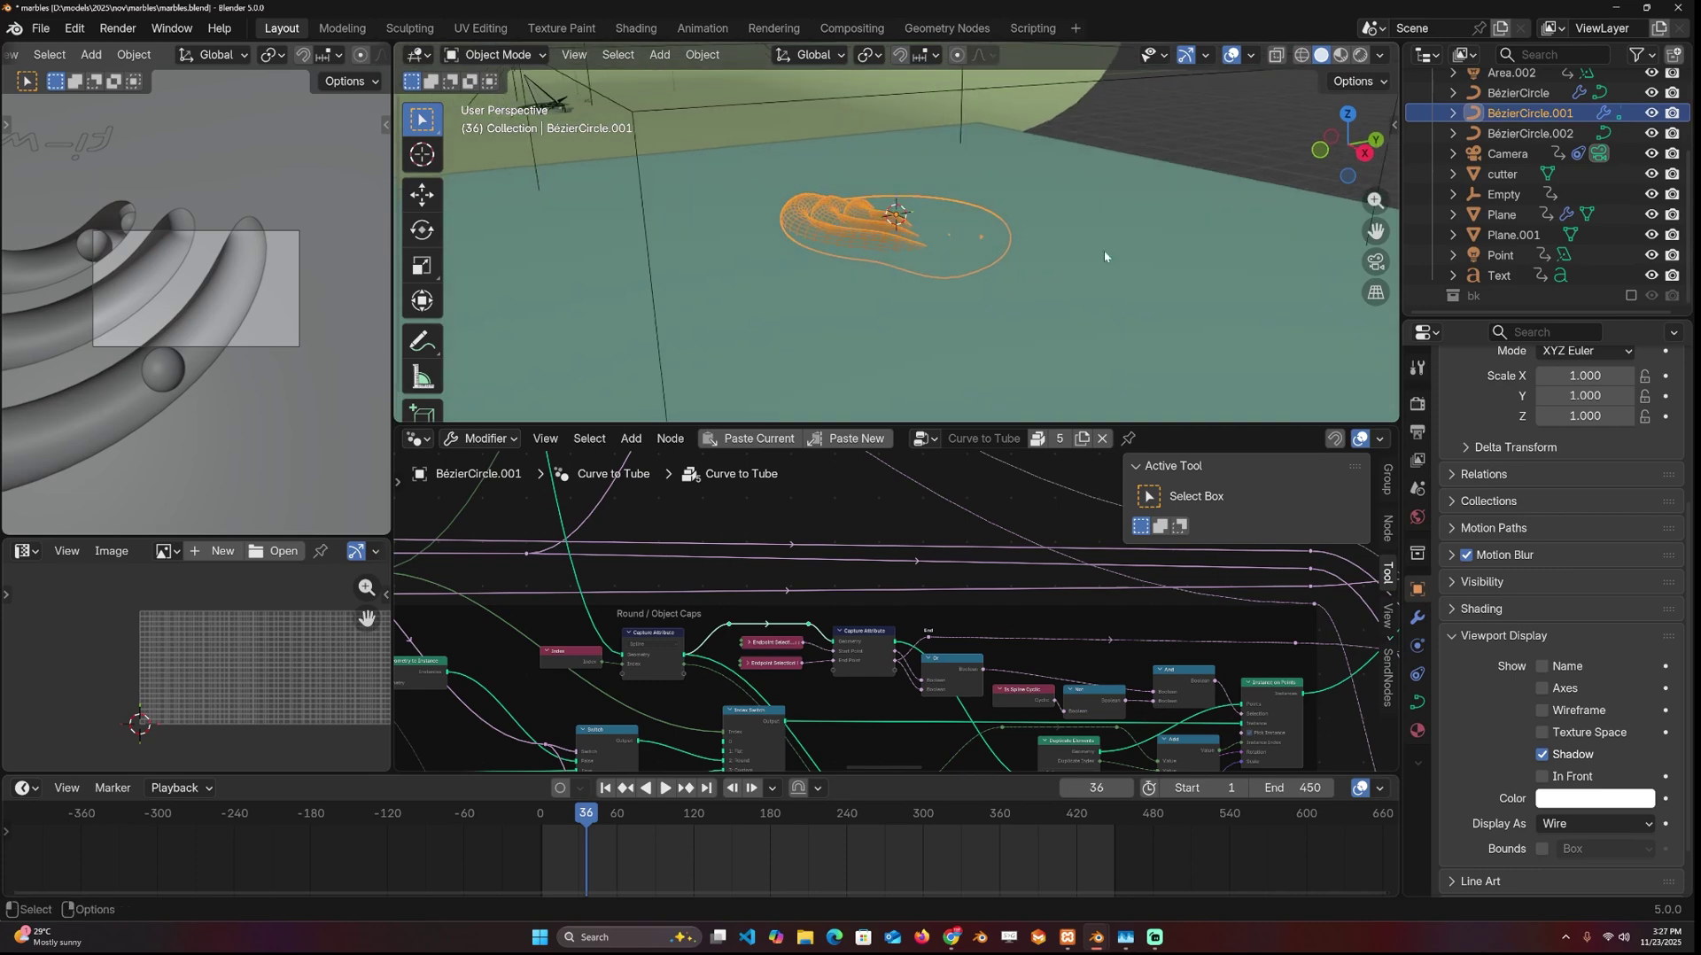
left_click(1058, 357)
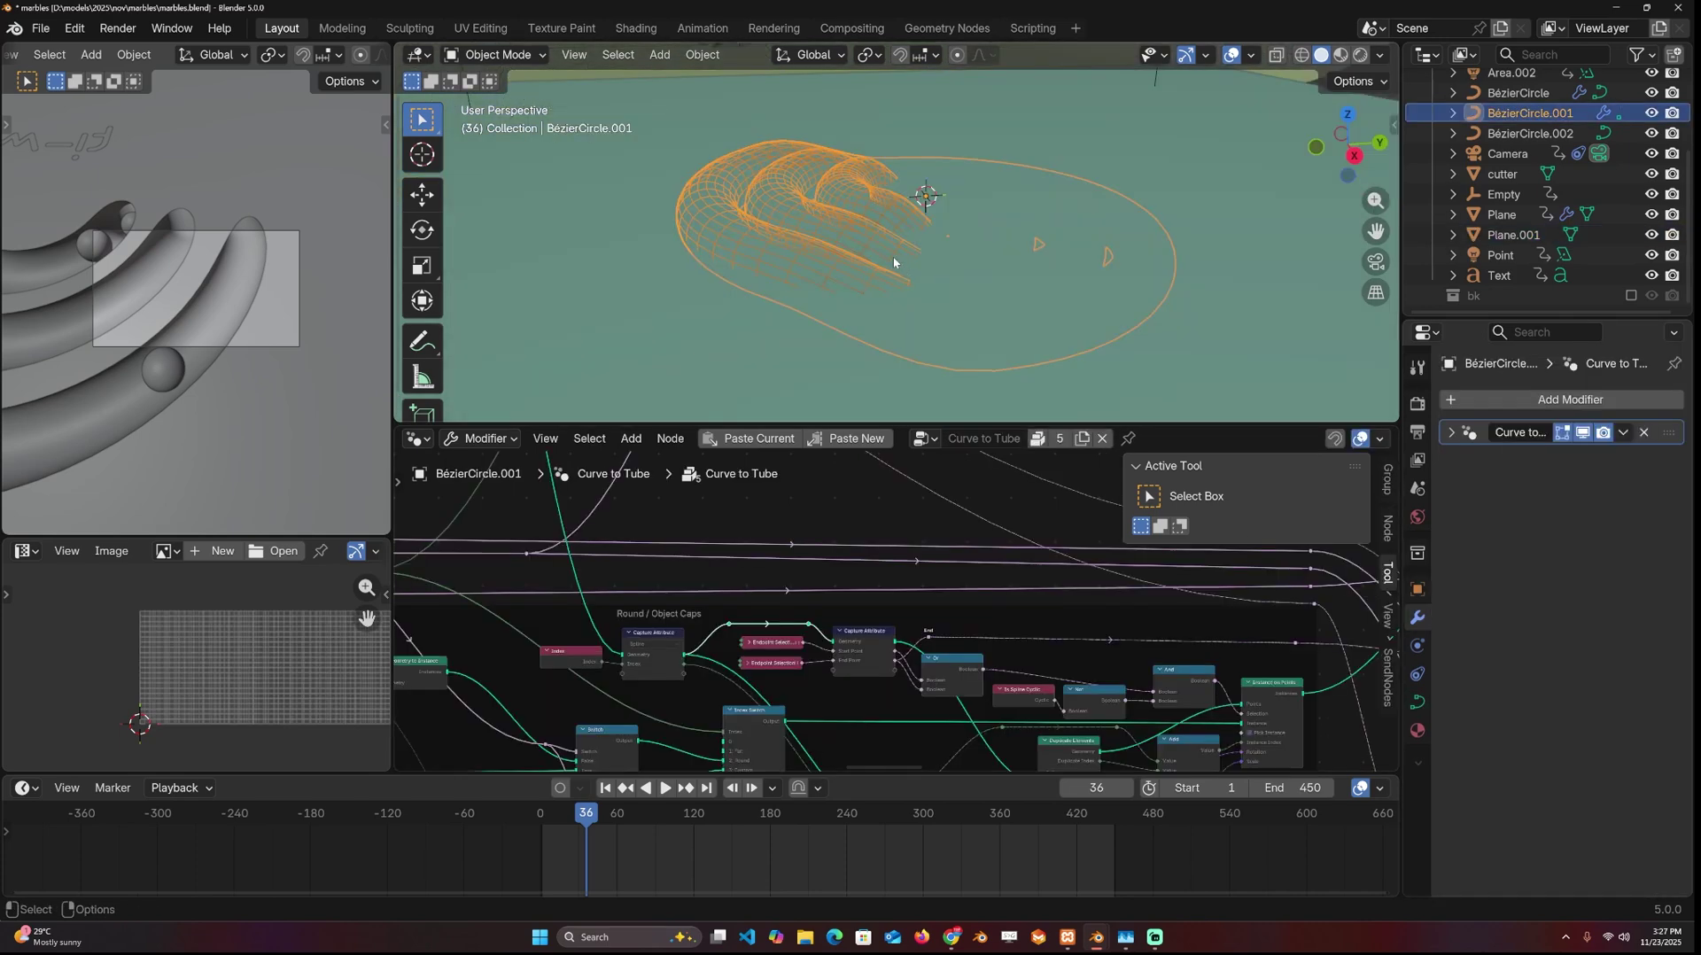
key("Tab")
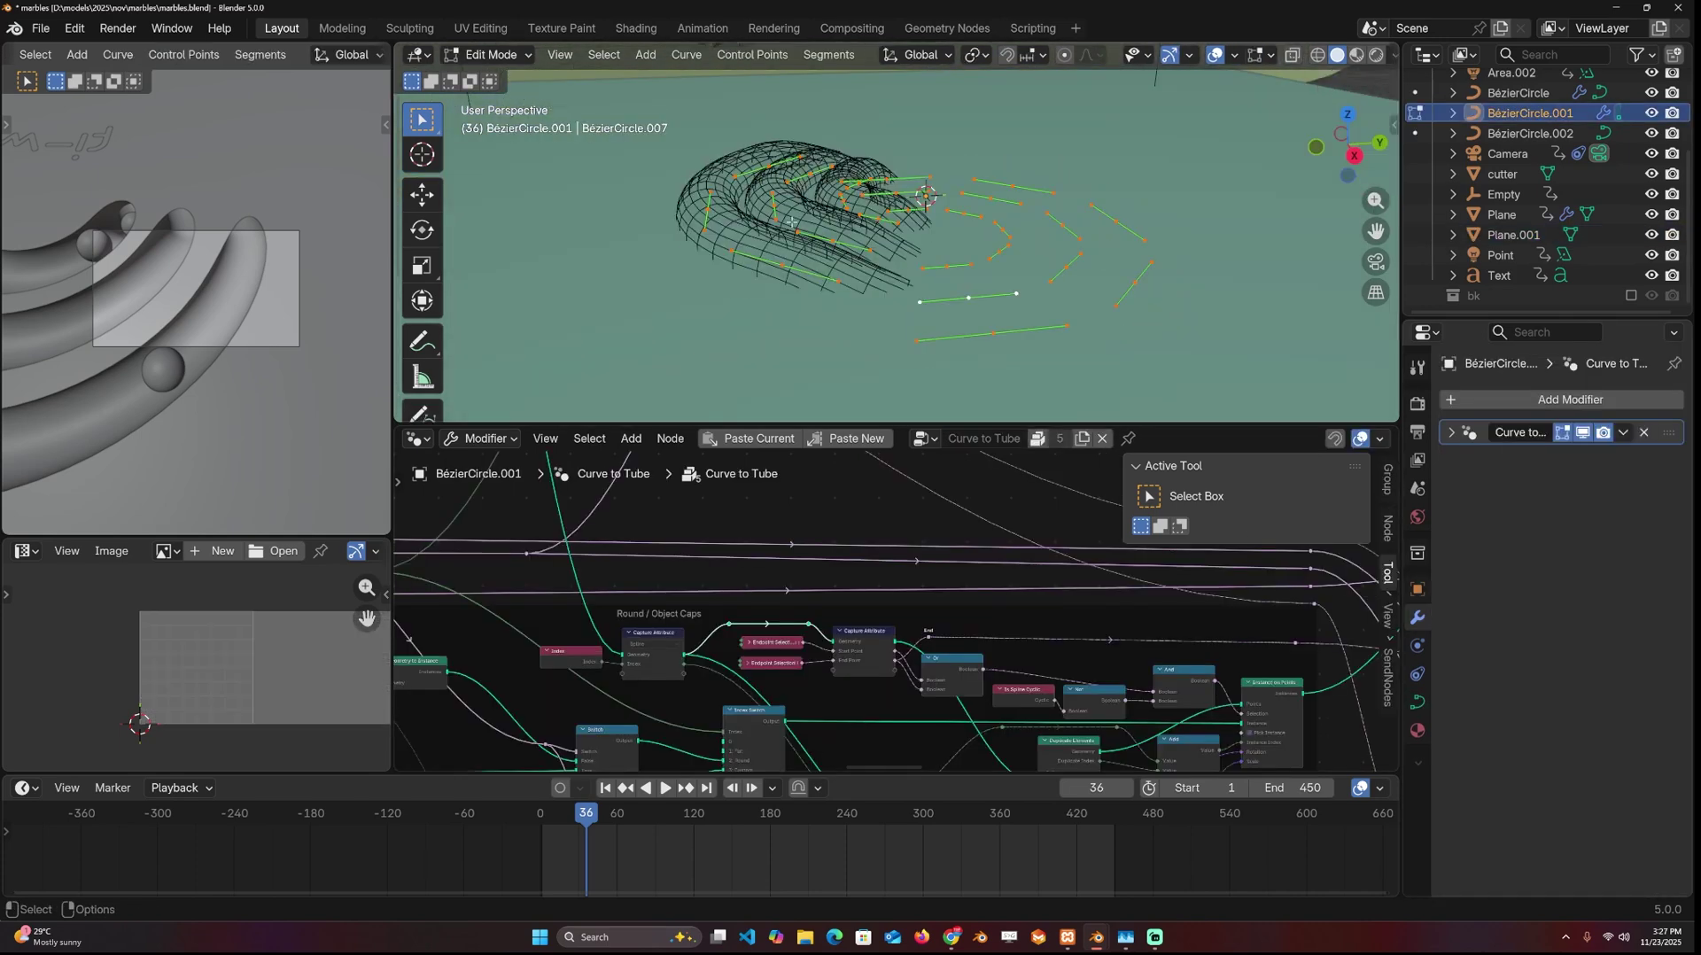
key("Tab")
scroll(1060, 290, "down", 6)
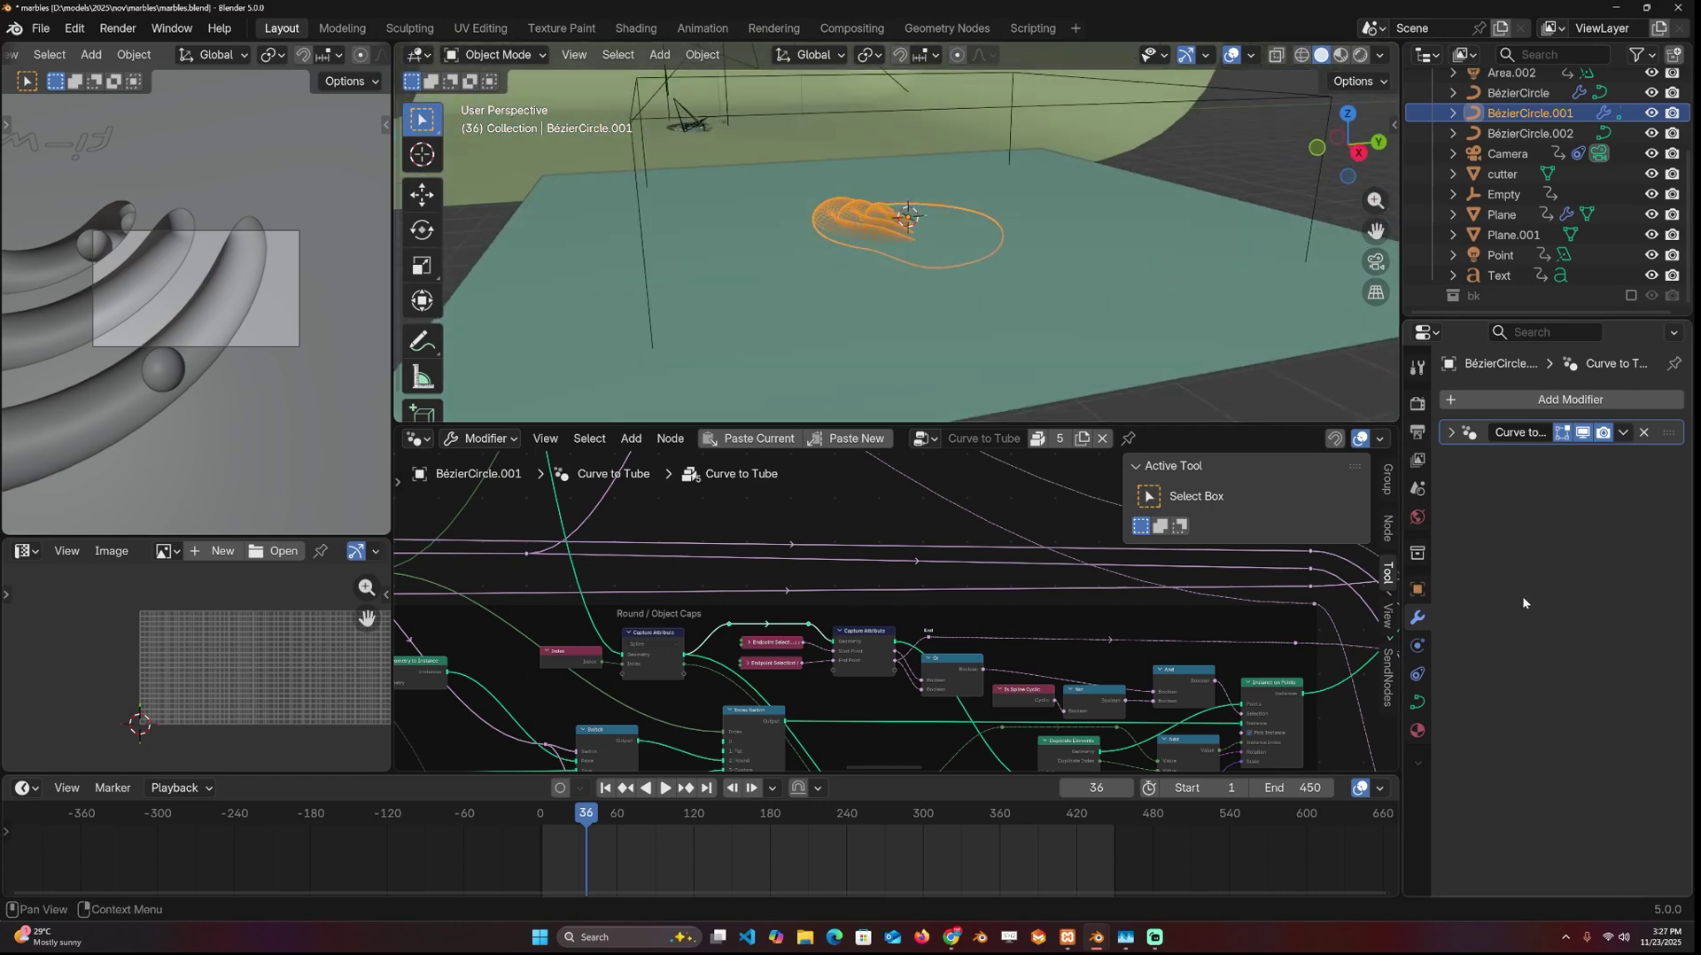
- Create a new geometry node tree on the large plane and shift its Group Input node aside
left_click(615, 242)
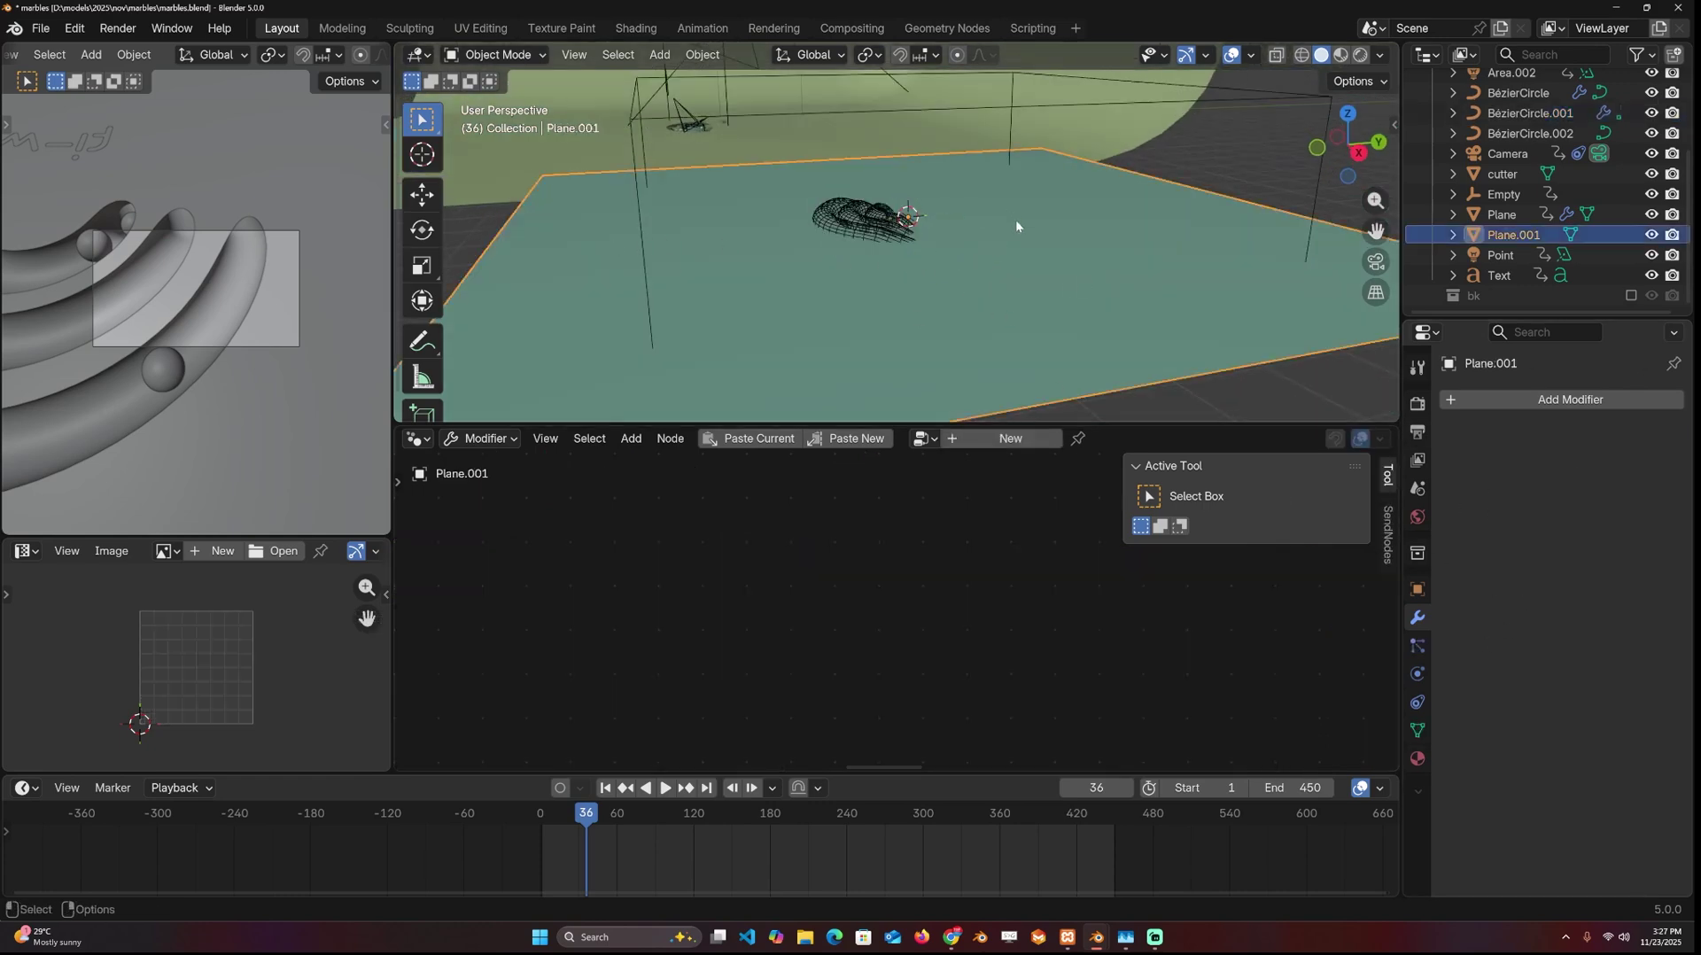
left_click(999, 437)
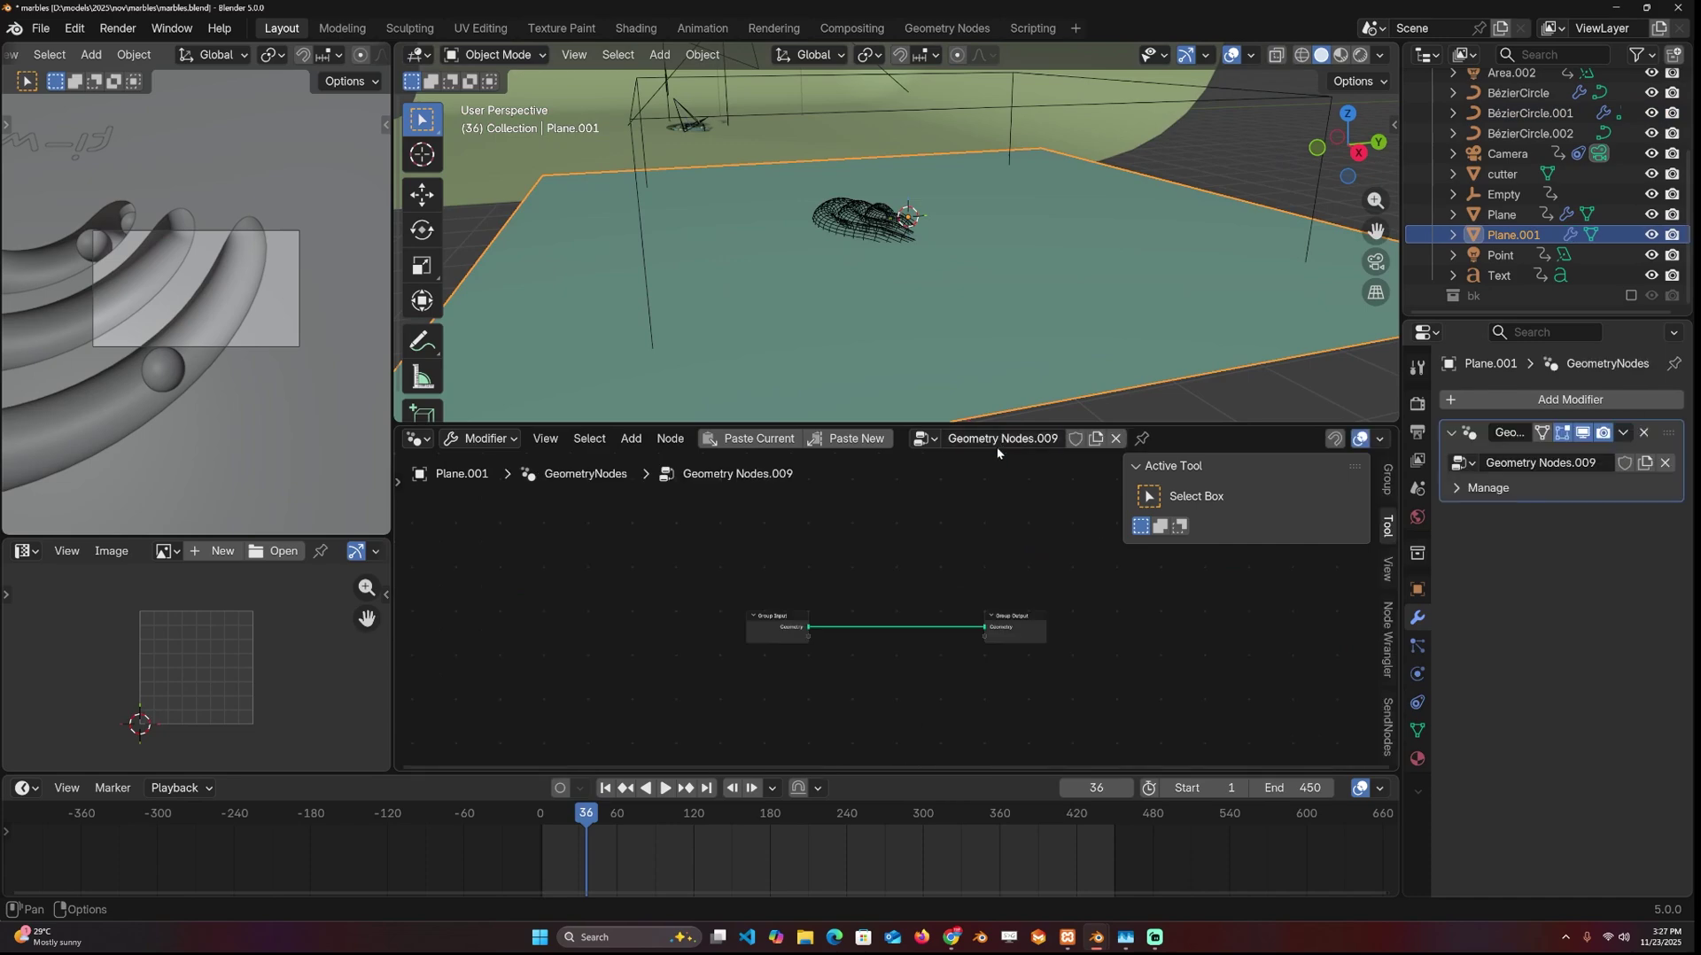
left_click_drag(803, 592, 632, 578)
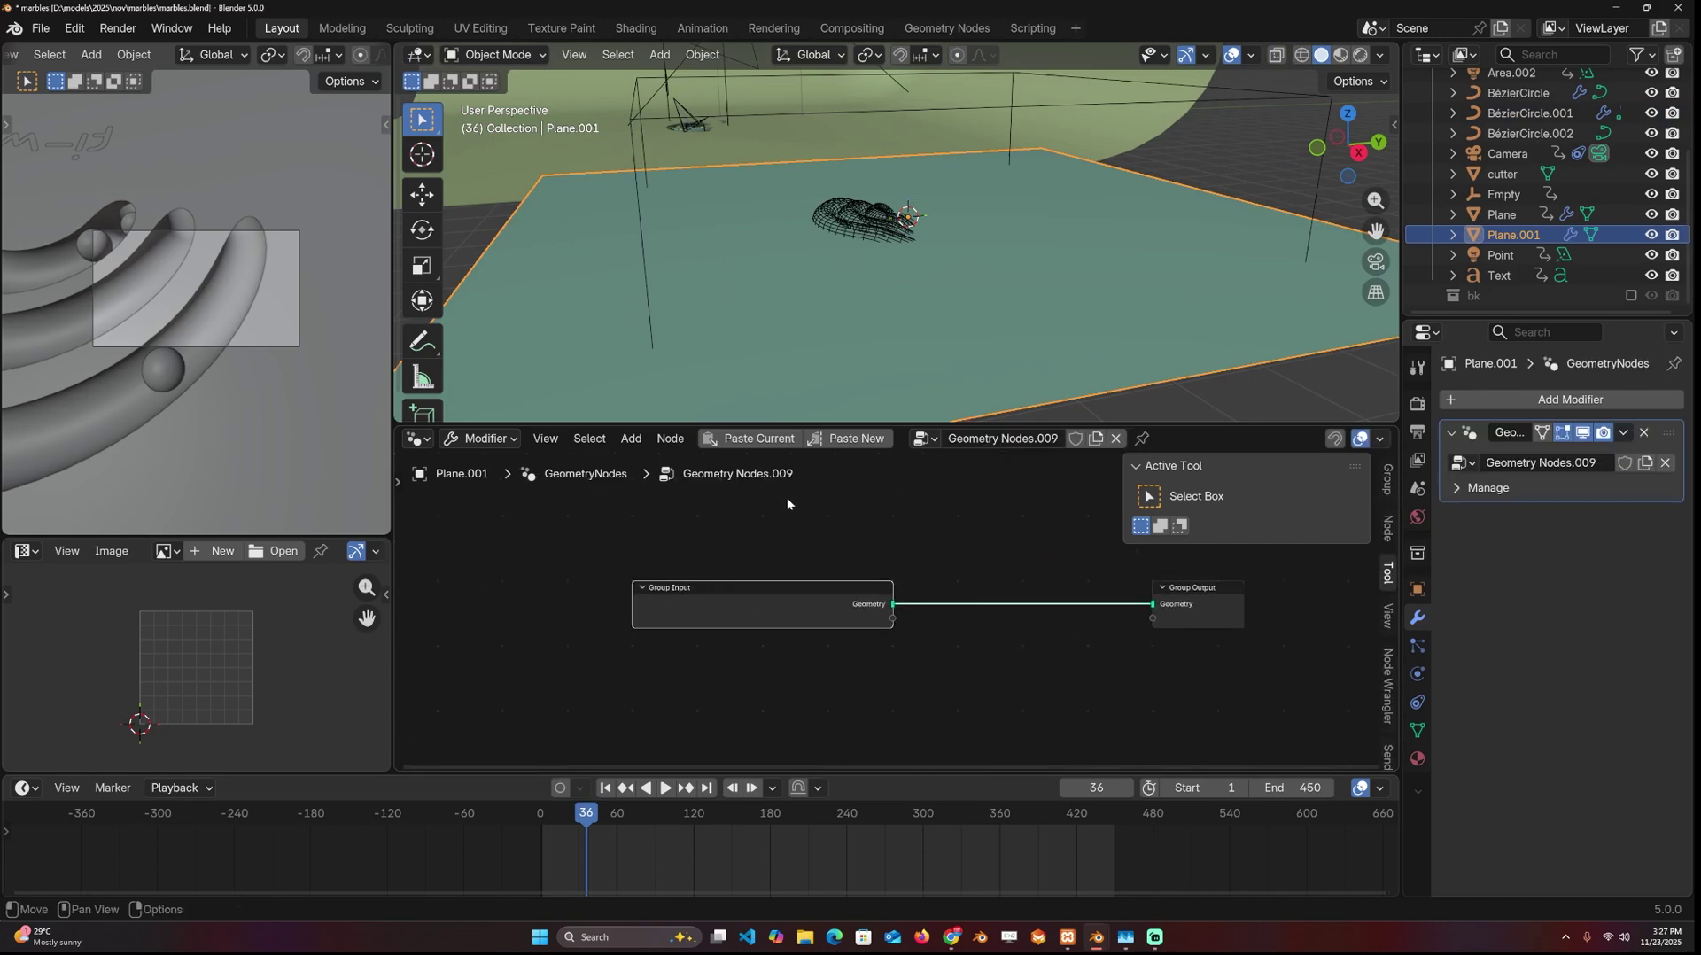
- Bring the wireframe ring copy into the plane's node tree as an Object Info node below the Group Input
left_click(860, 229)
key("ctrl+z")
left_click(860, 237)
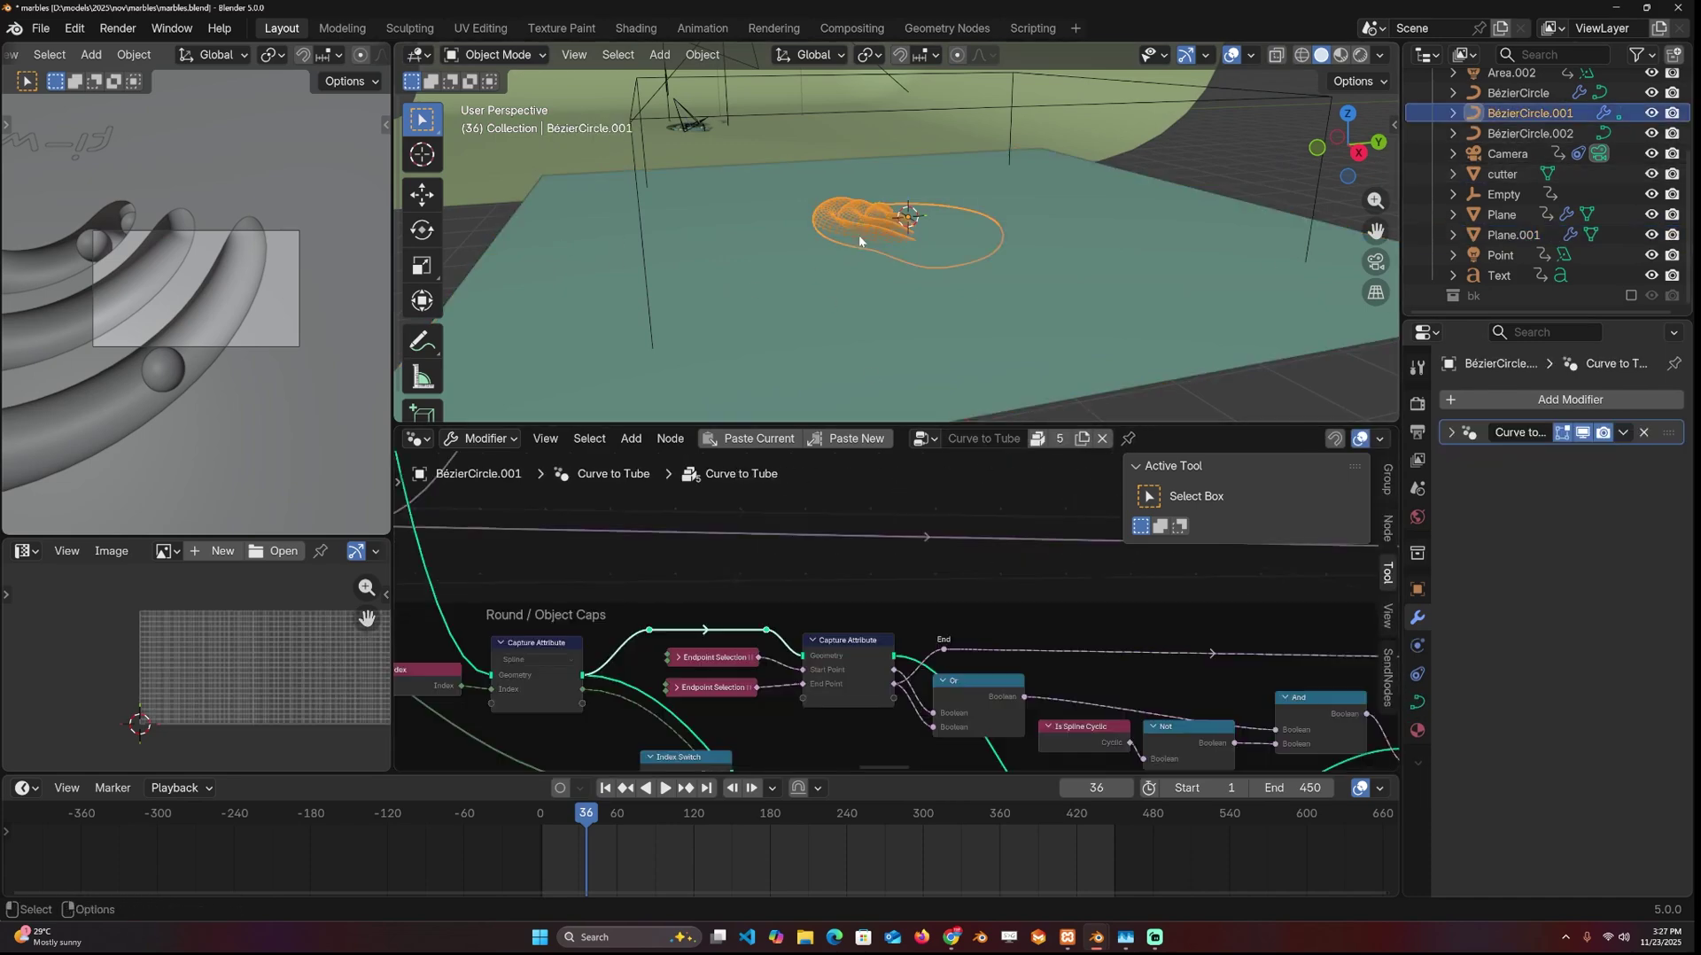
left_click(689, 209)
left_click_drag(1557, 119, 939, 523)
left_click_drag(787, 586, 633, 573)
left_click_drag(994, 578, 631, 700)
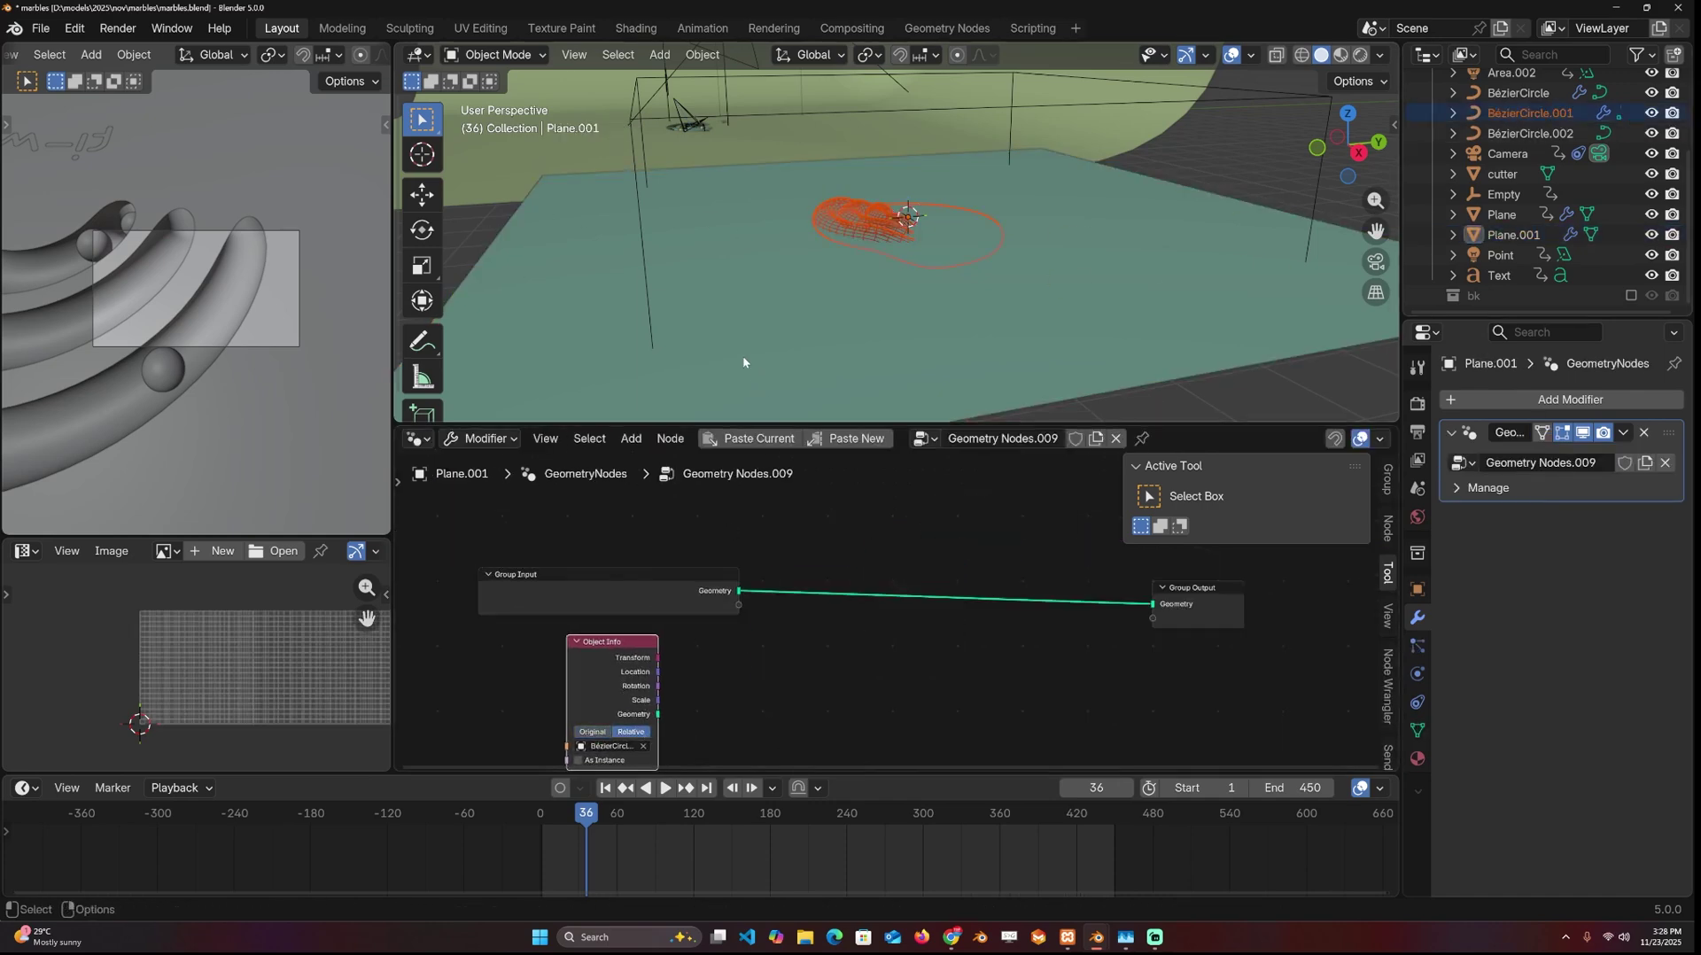
- Hide the wireframe ring copy and preview the Object Info geometry from the plane's node tree
left_click(897, 227)
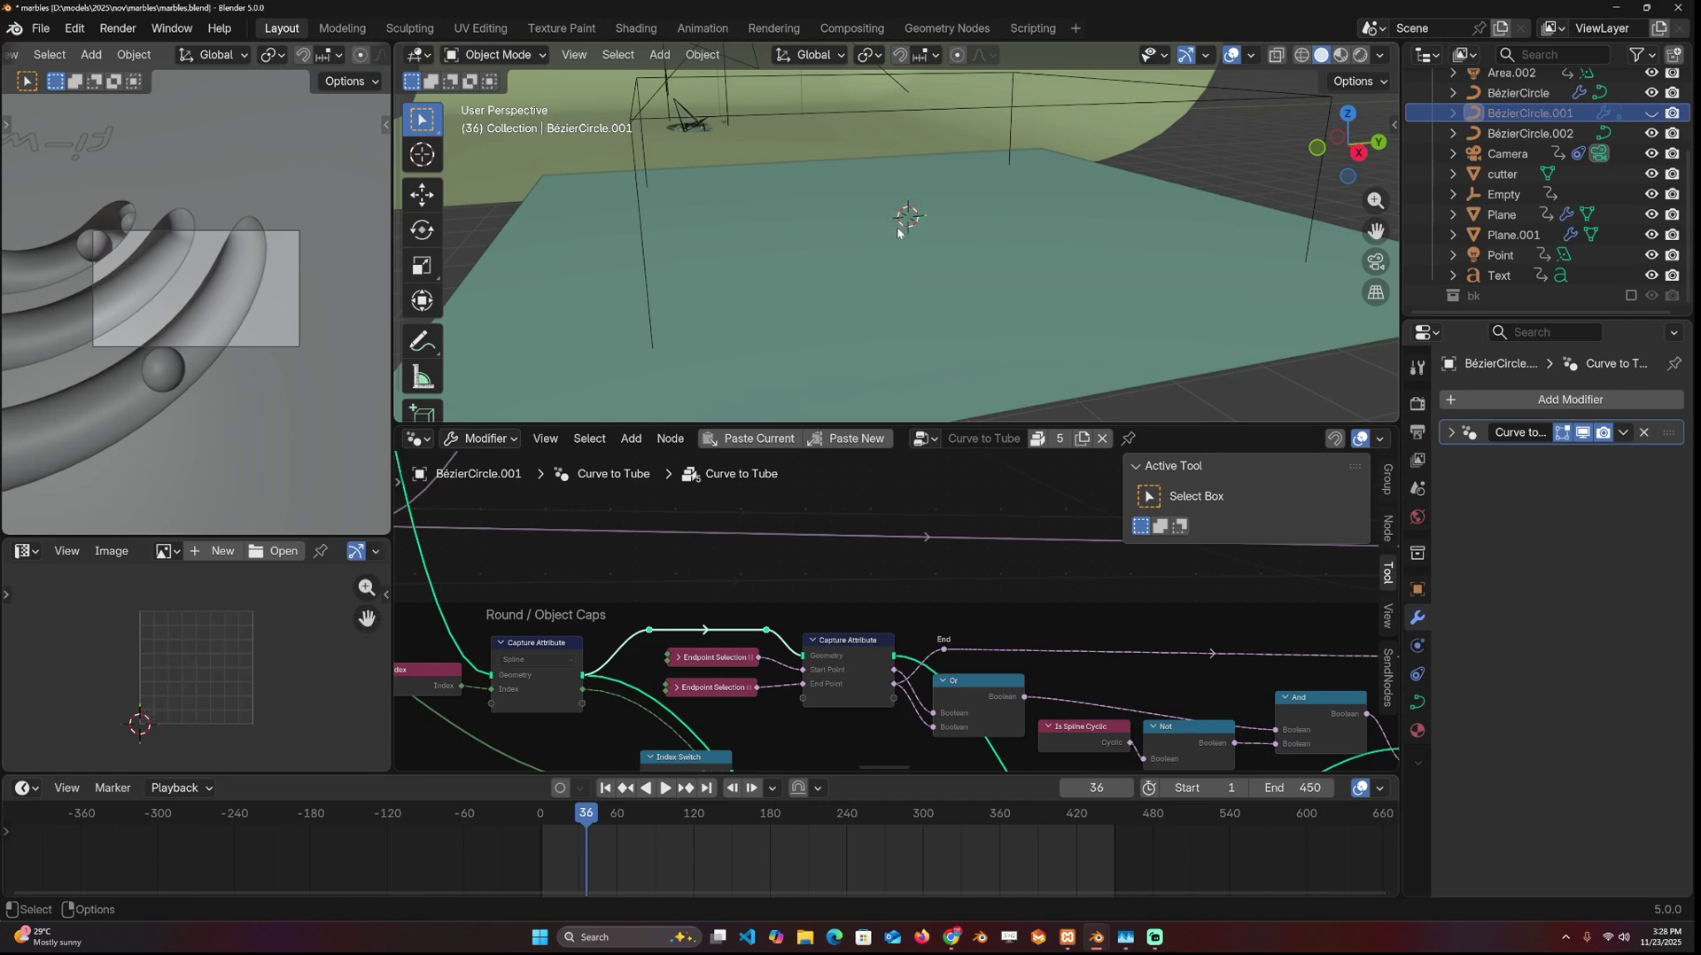
key("h")
left_click(897, 227)
left_click(654, 680, "ctrl+shift")
left_click_drag(653, 681, 586, 665)
left_click_drag(802, 523, 1017, 614)
- Insert a Difference Mesh Boolean before the Group Output, feed the Object Info geometry into Mesh 2, and preview the cut plane
key("shift+a")
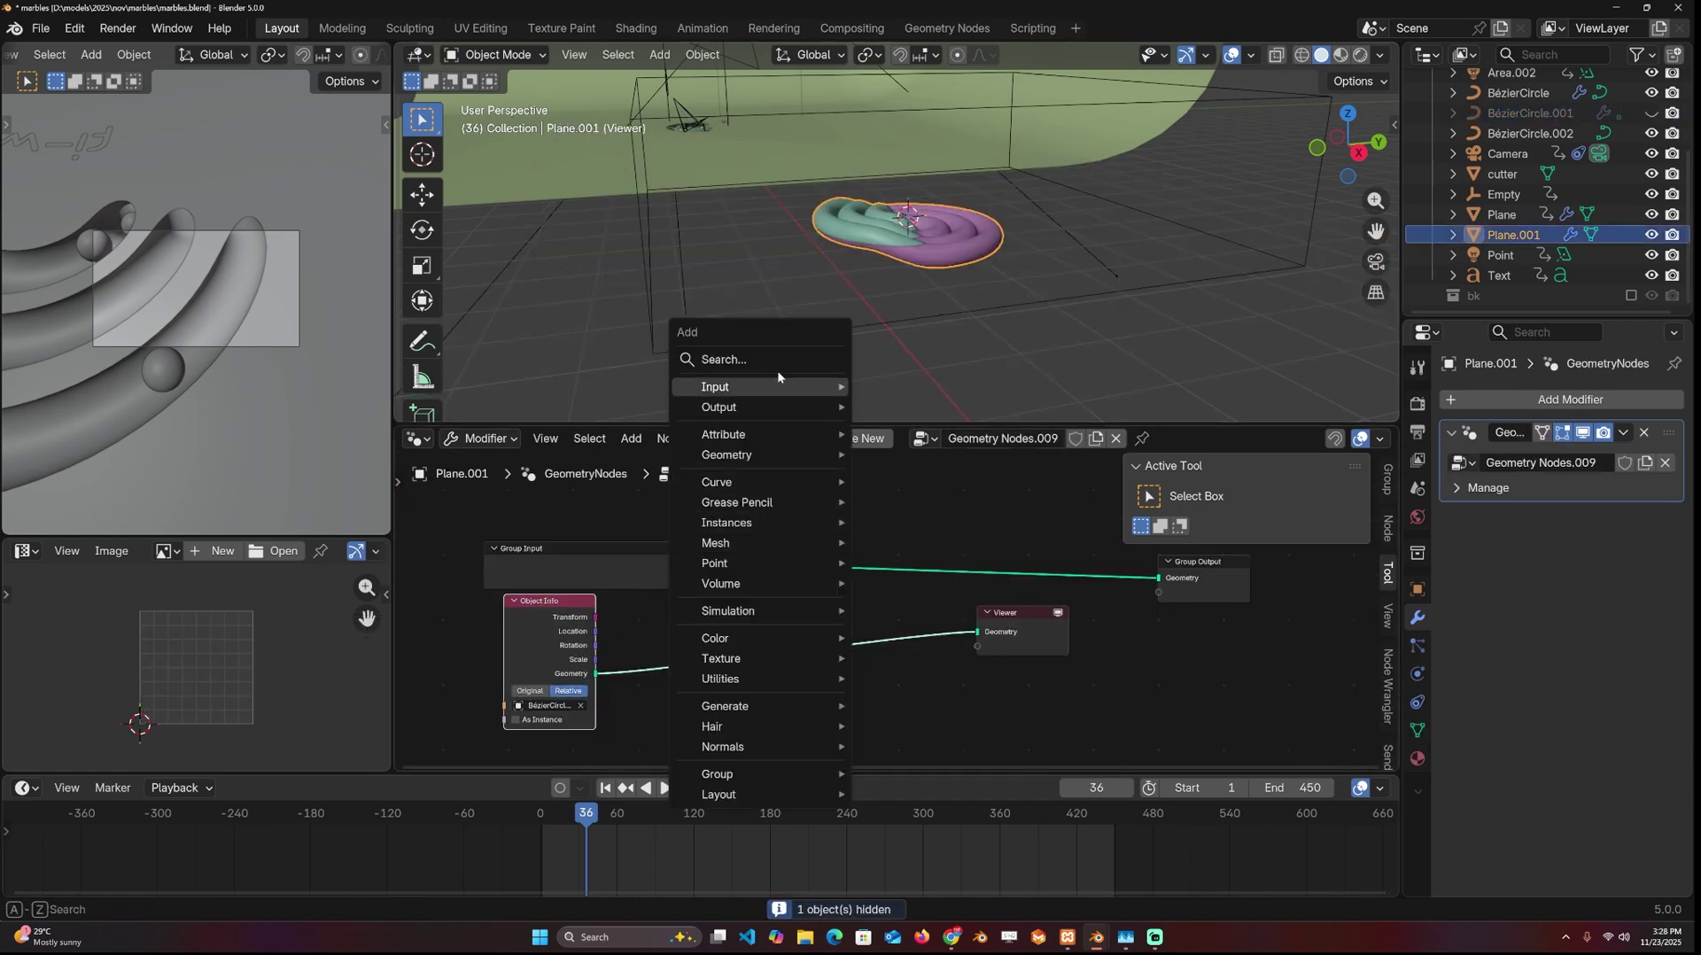
left_click(781, 361)
type("bo")
key("Down")
key("Down")
key("Return")
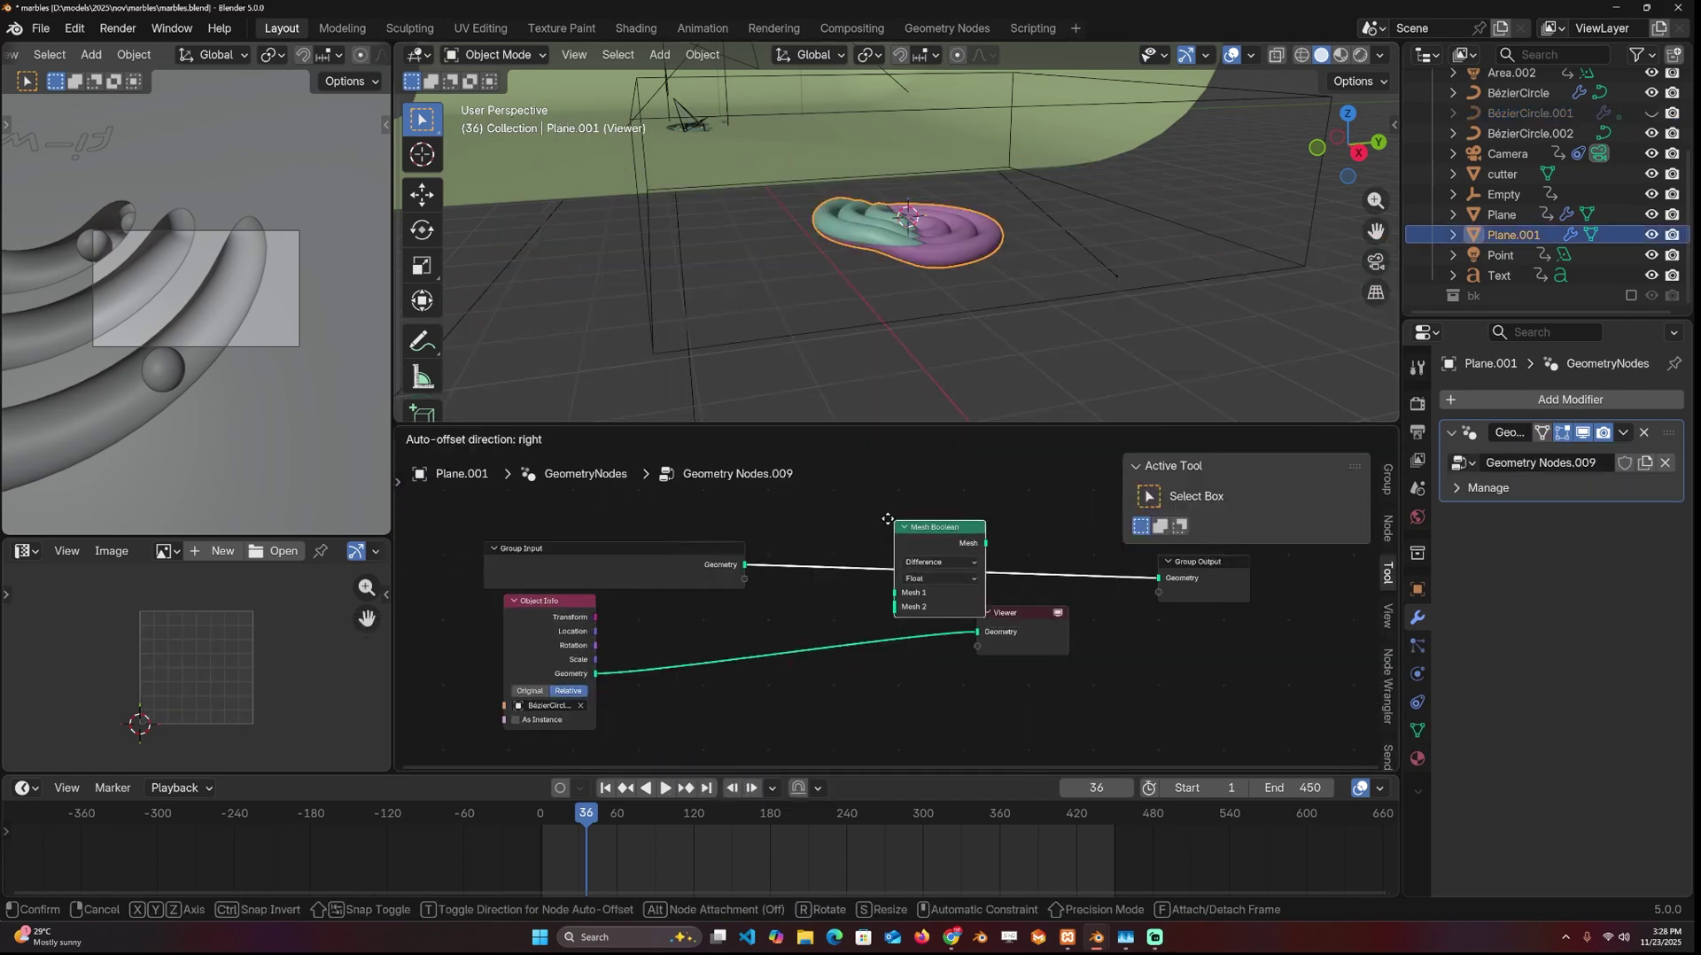
left_click(921, 567)
left_click_drag(595, 674, 874, 598)
left_click(917, 558, "ctrl+shift")
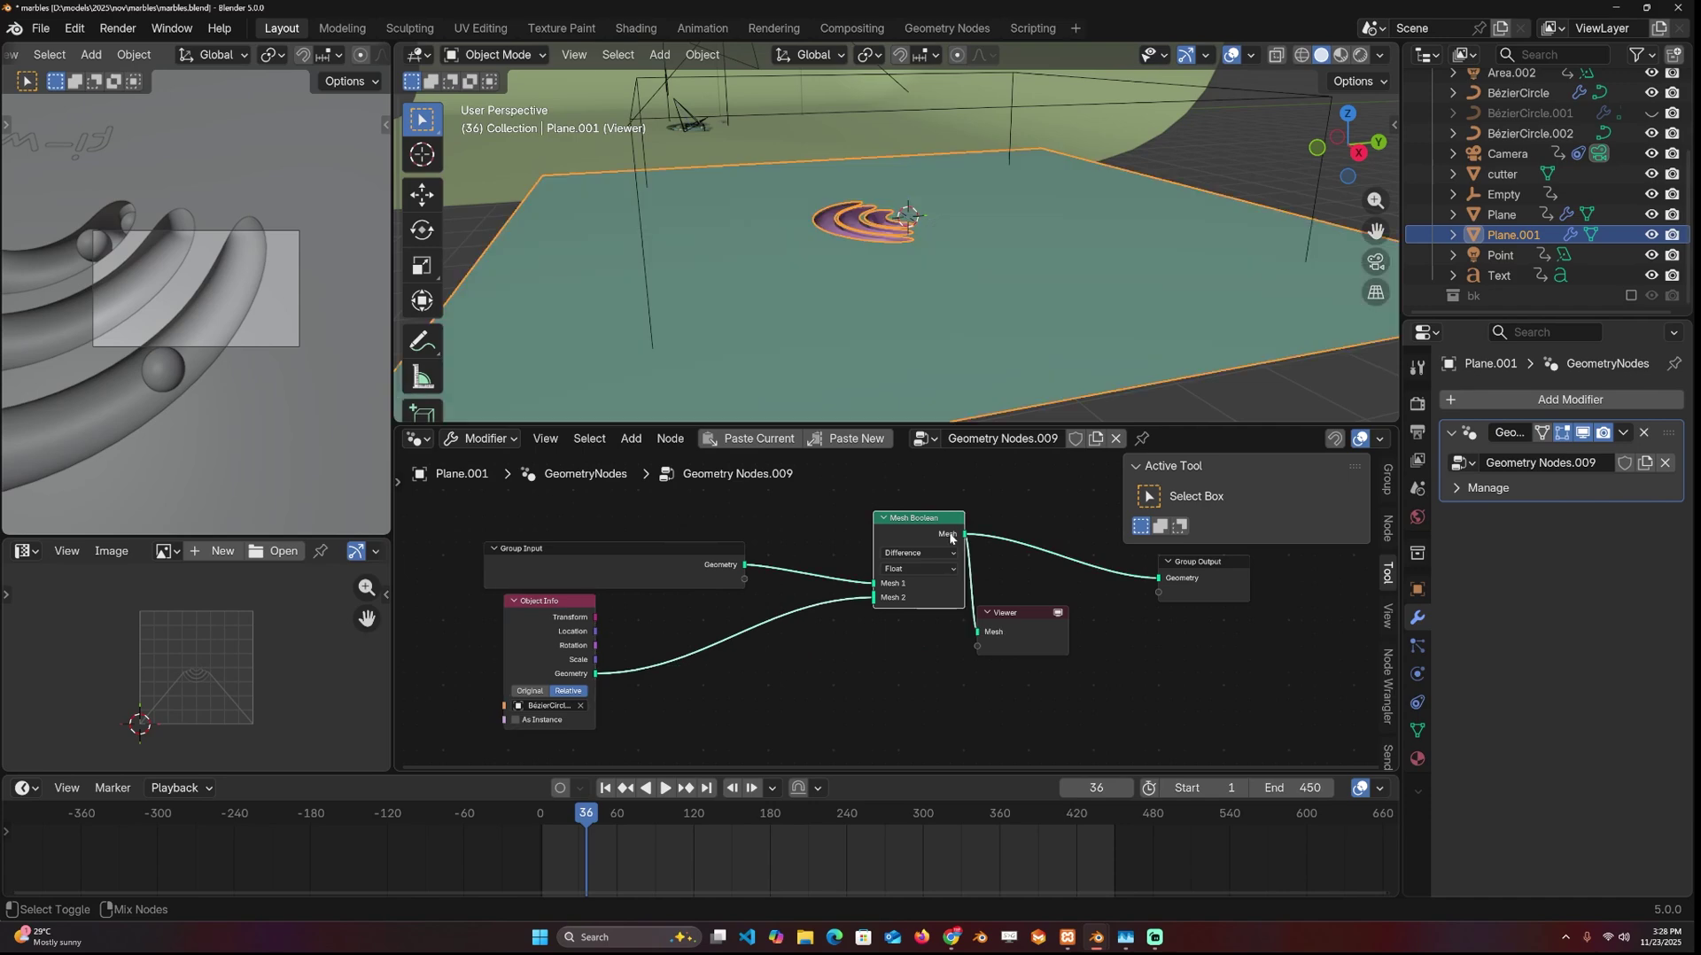
- Examine the grooves cut into the plane with the wireframe rings temporarily hidden
middle_click_drag(985, 368, 1157, 283)
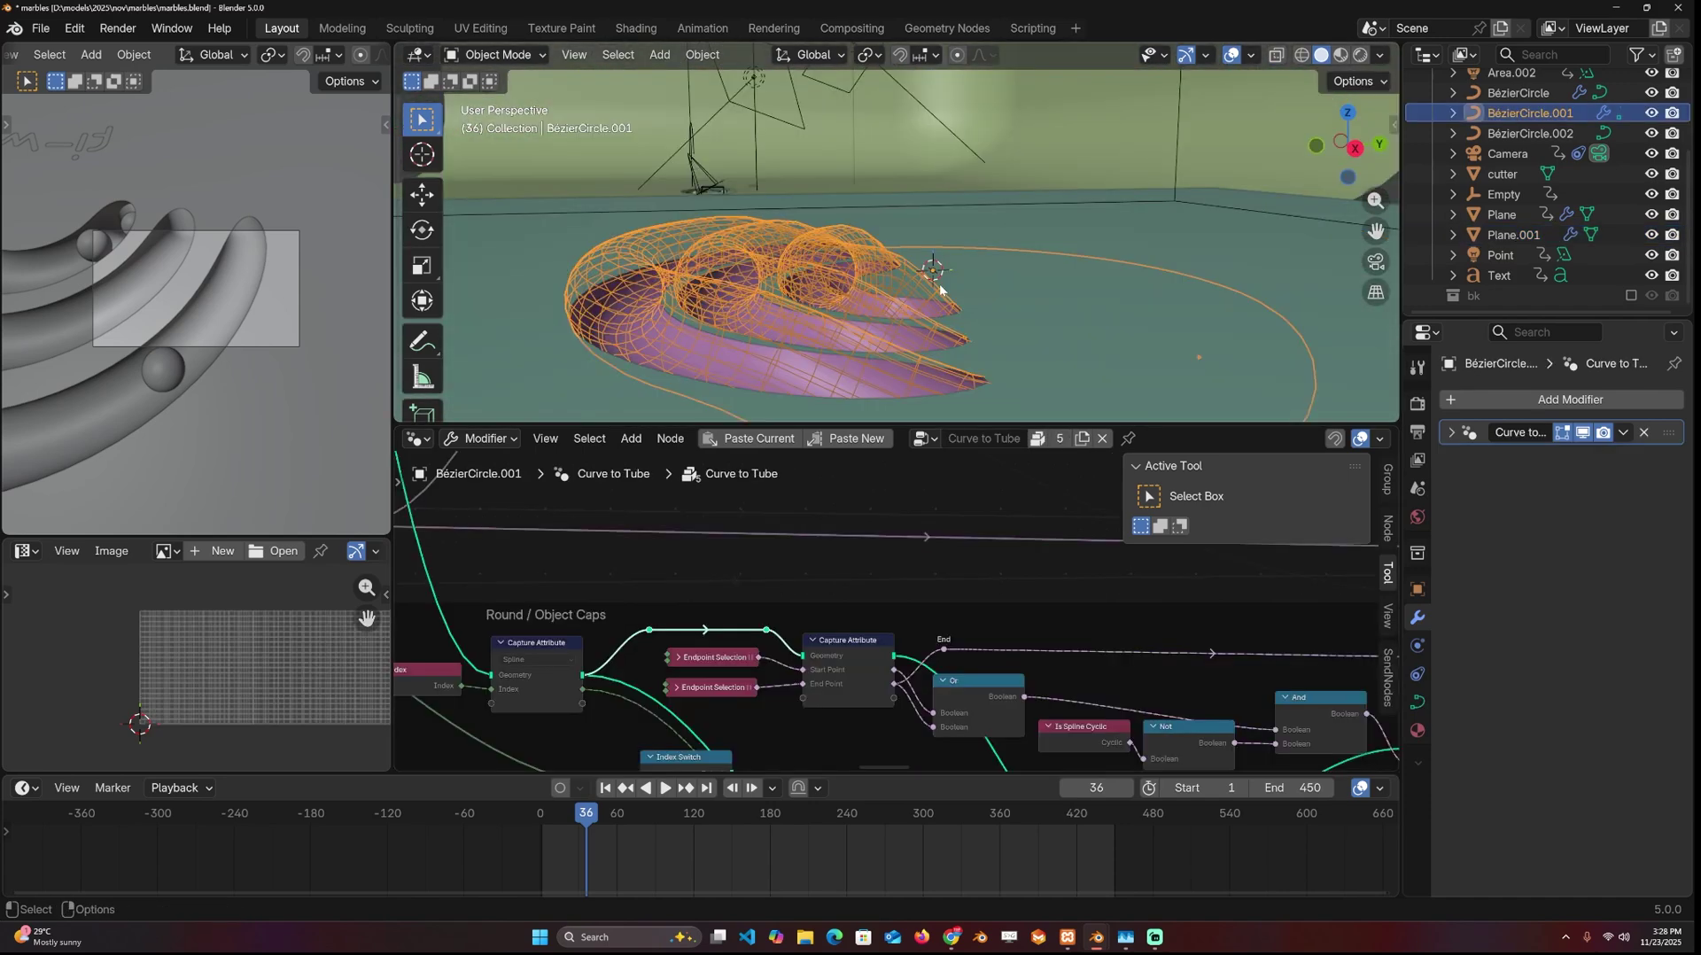
key("h")
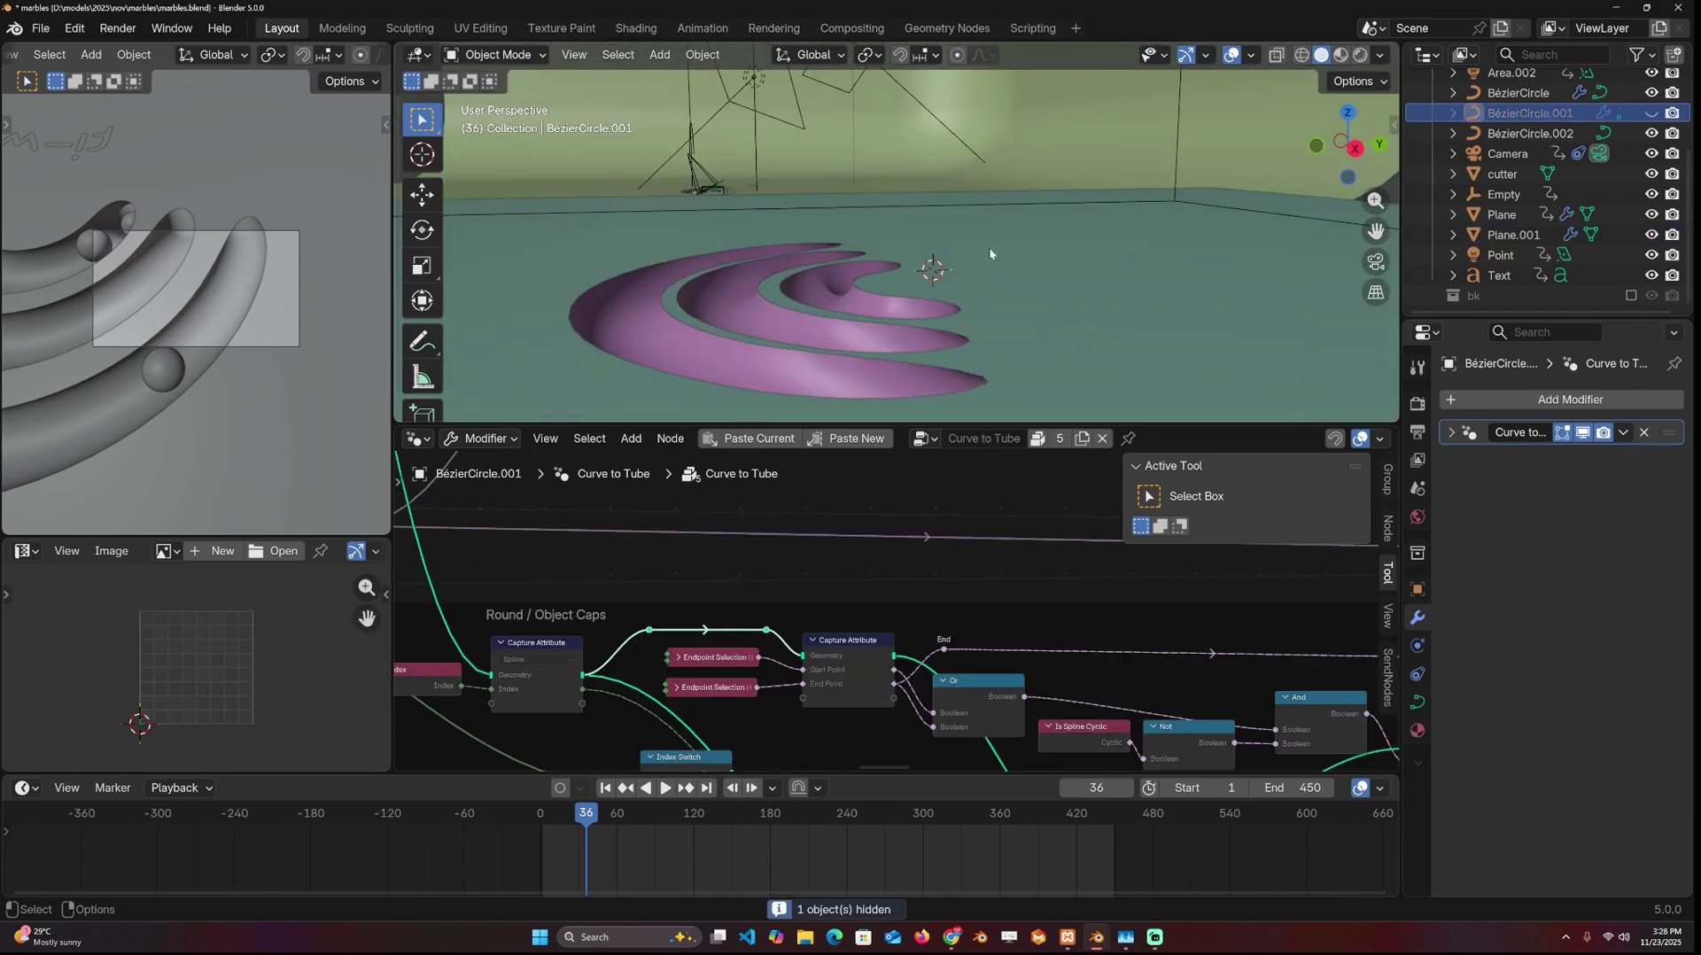
middle_click_drag(990, 251, 1184, 322)
middle_click_drag(1070, 287, 774, 258, "shift")
key("ctrl+z")
key("ctrl+z")
scroll(832, 187, "down", 3)
- Duplicate the wireframe rings in place and remove the Curve to Tube modifier from the new copy
left_click(869, 227)
middle_click_drag(869, 228, 789, 260)
key("shift+d")
key("Escape")
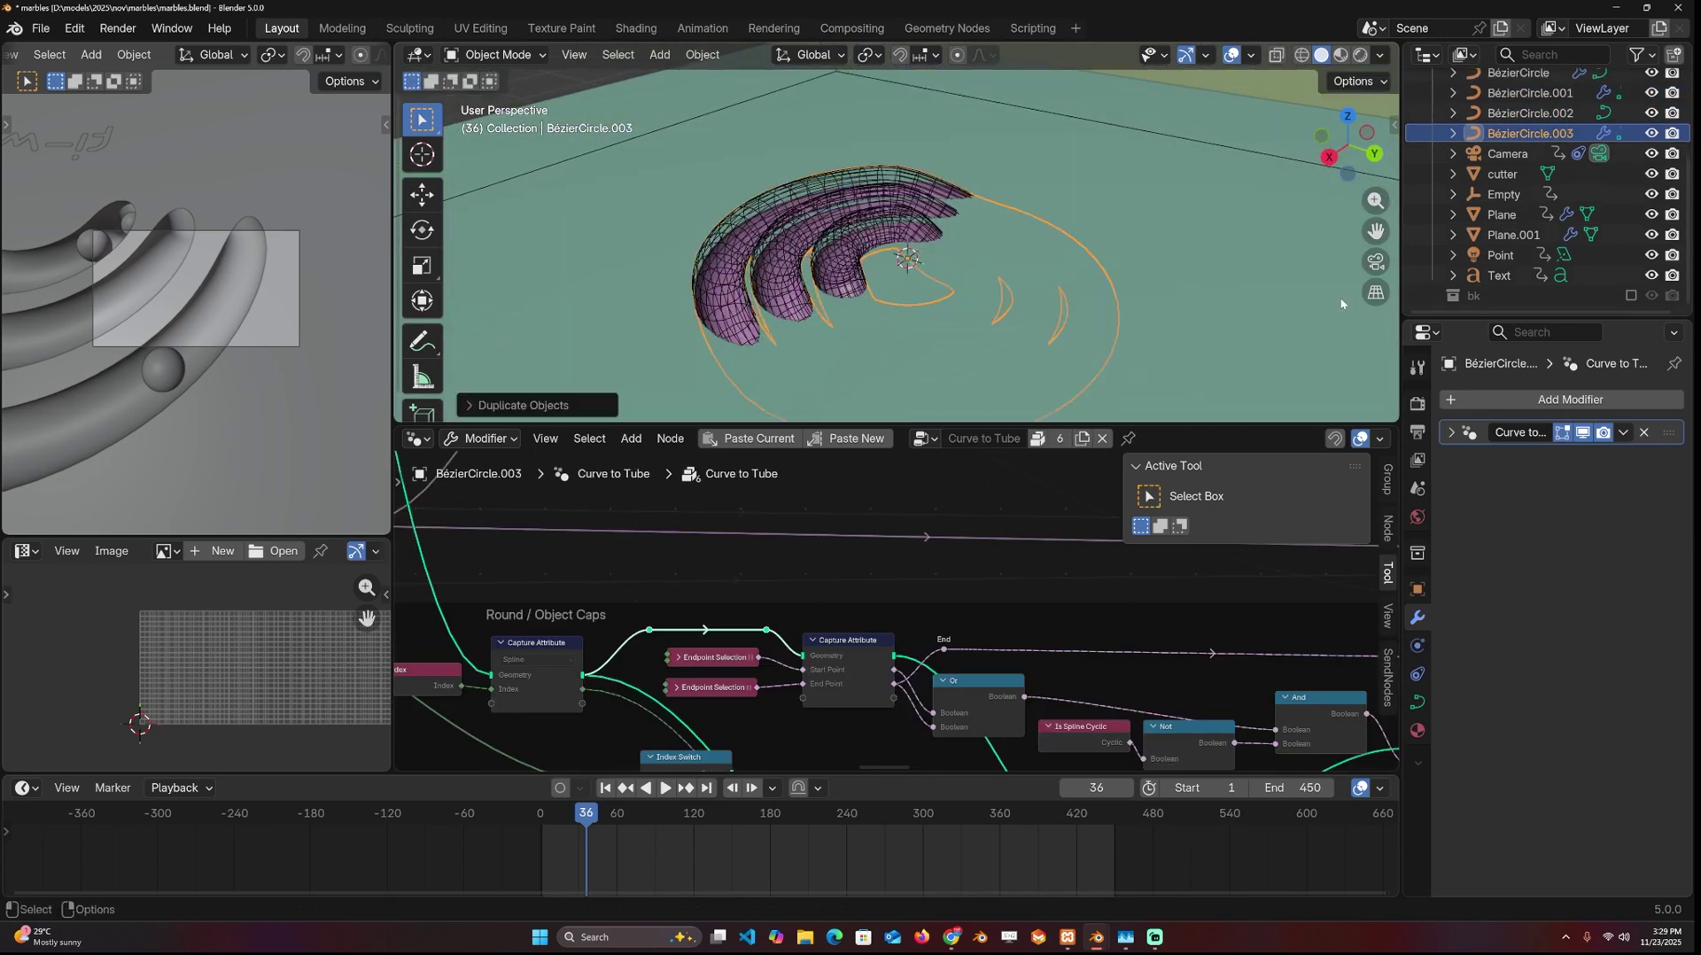
left_click(1644, 432)
- Isolate the bare curves in local view and create a new geometry node tree for them
middle_click_drag(966, 266, 919, 262)
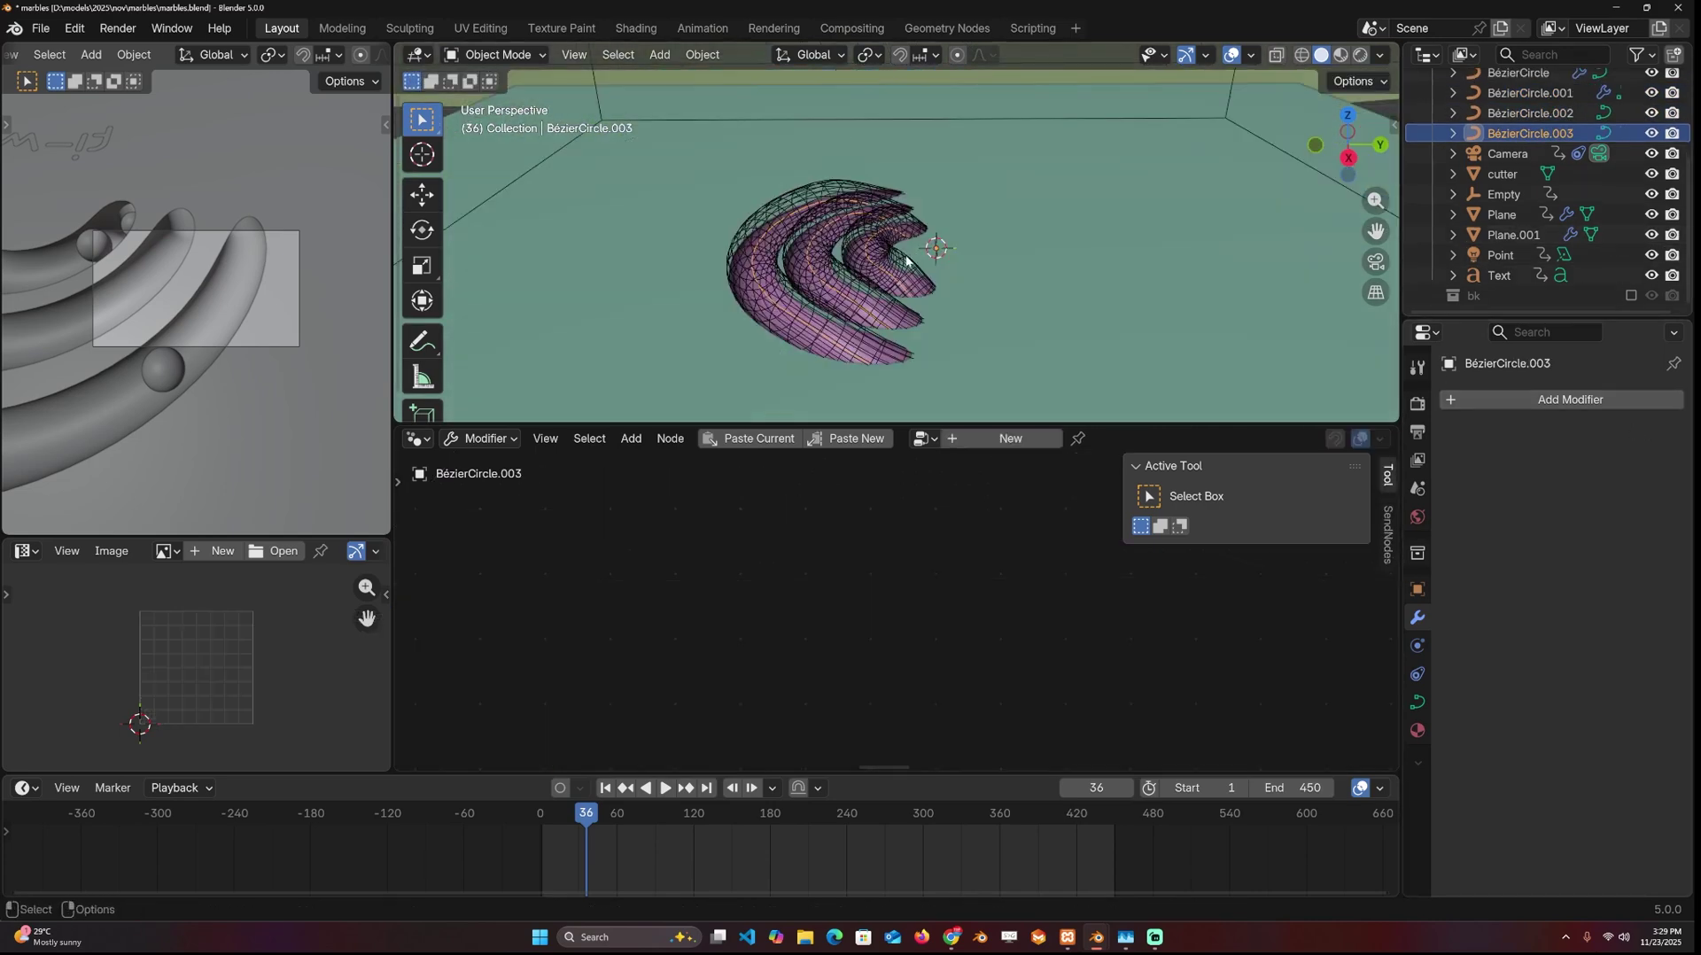
key("KP_Divide")
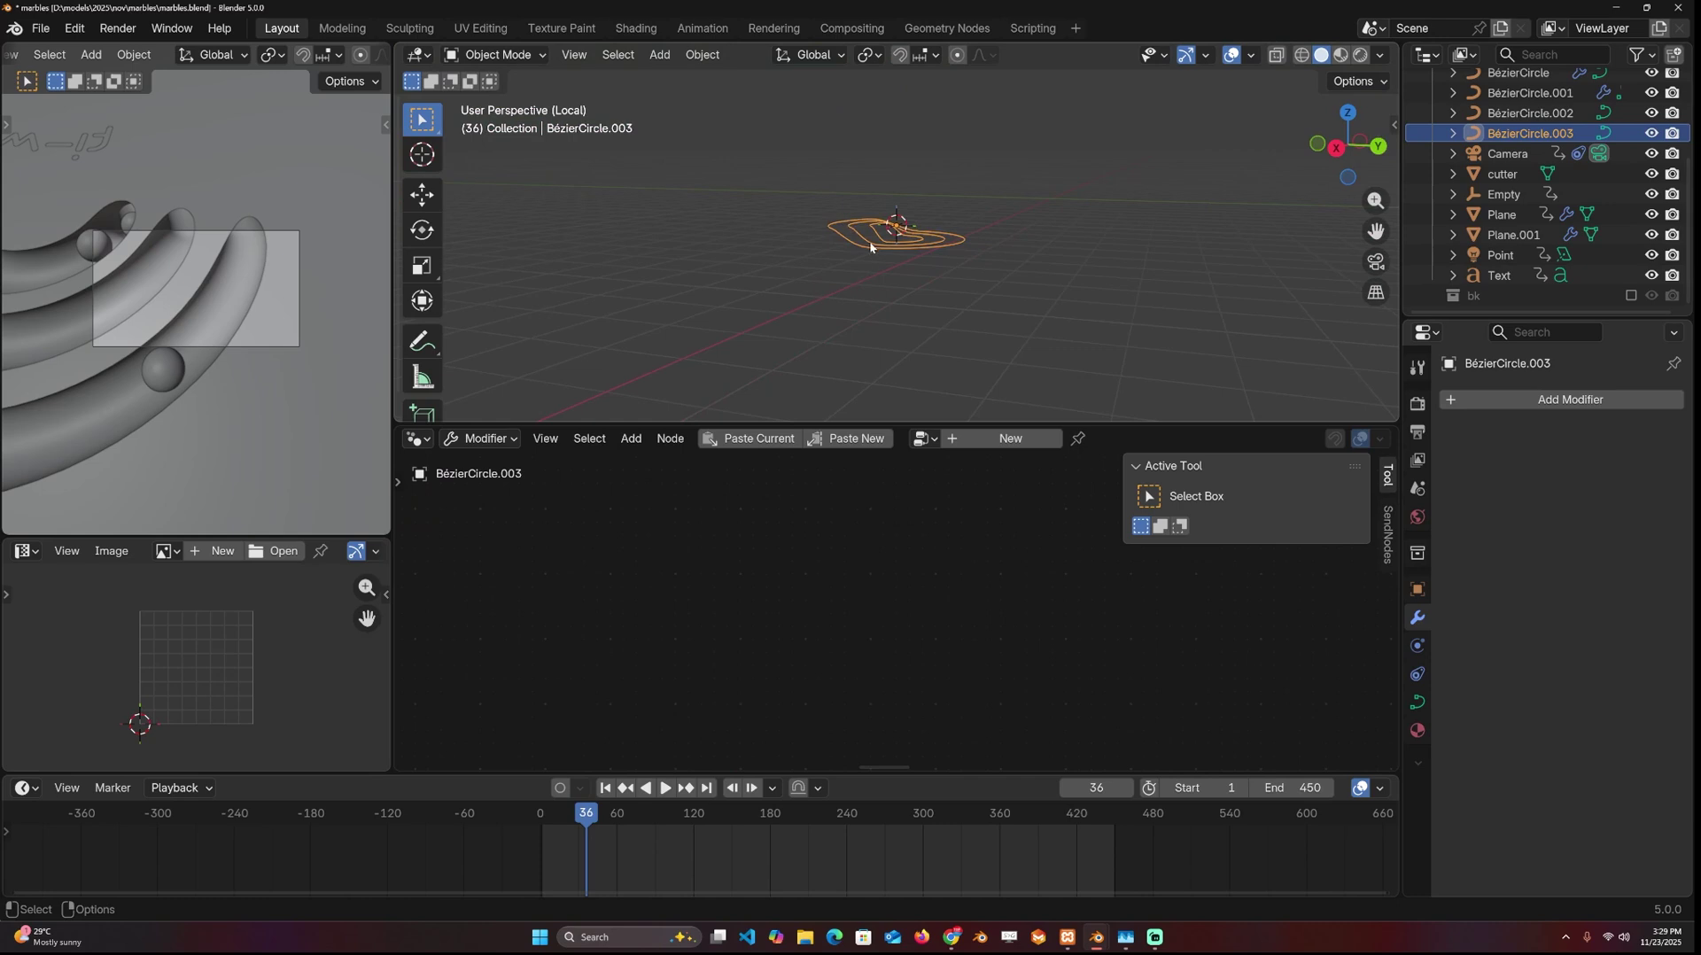
middle_click_drag(901, 261, 939, 294)
scroll(939, 294, "up", 6)
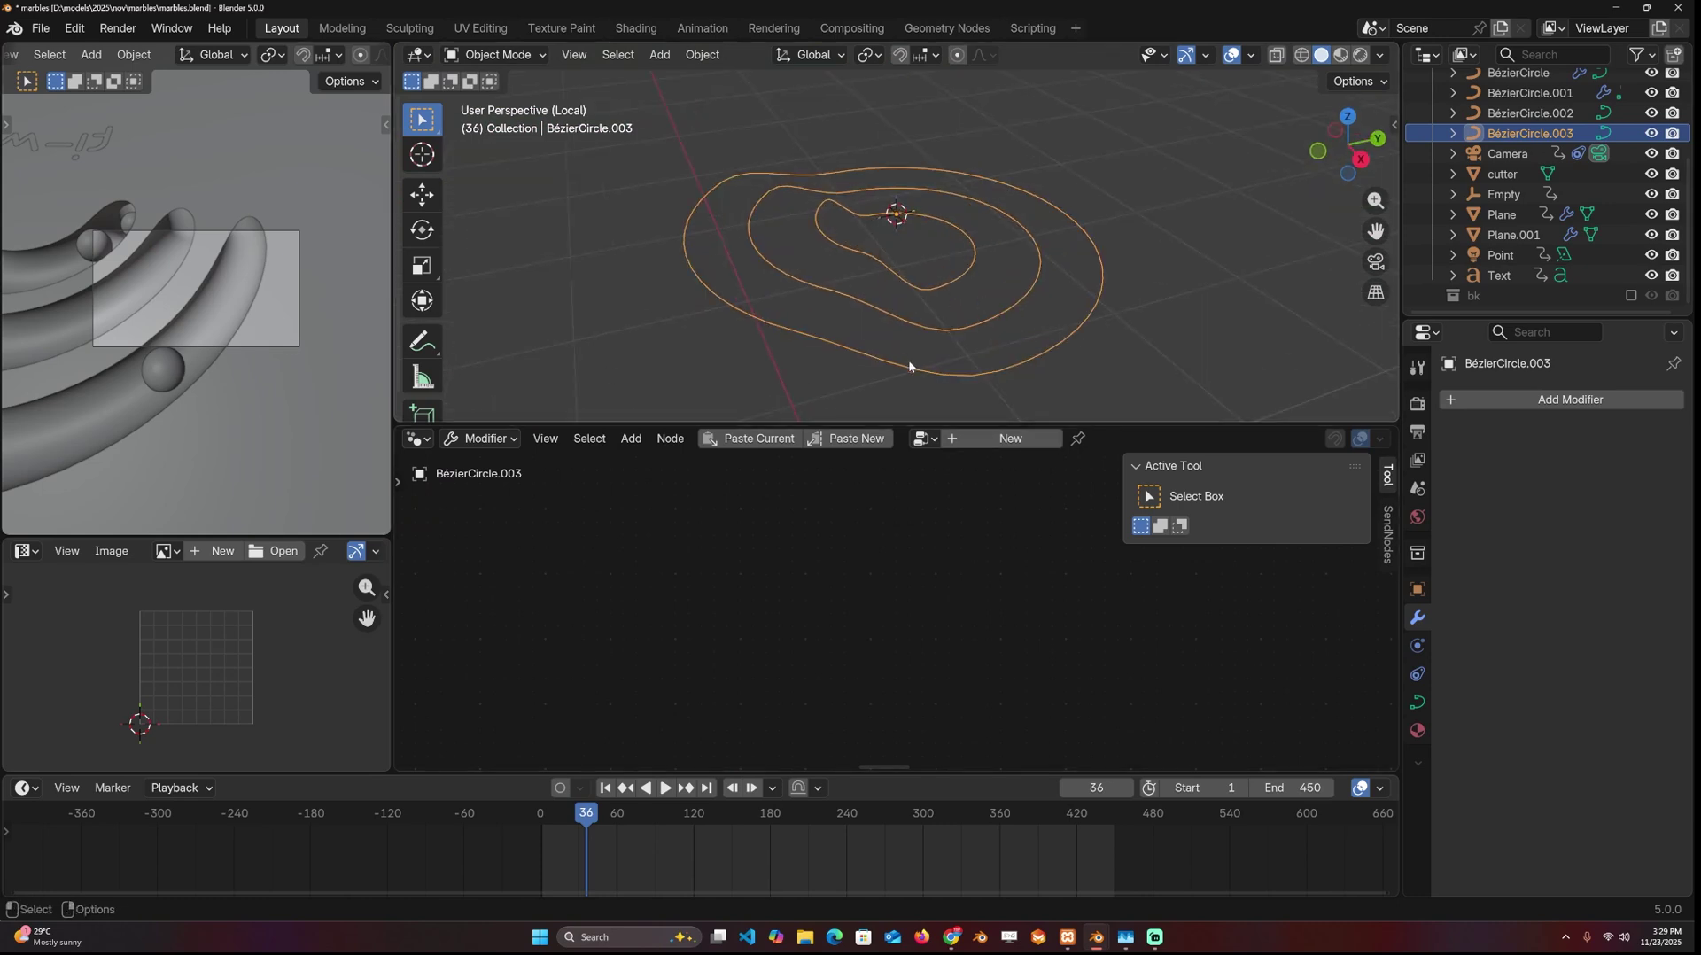
left_click(995, 441)
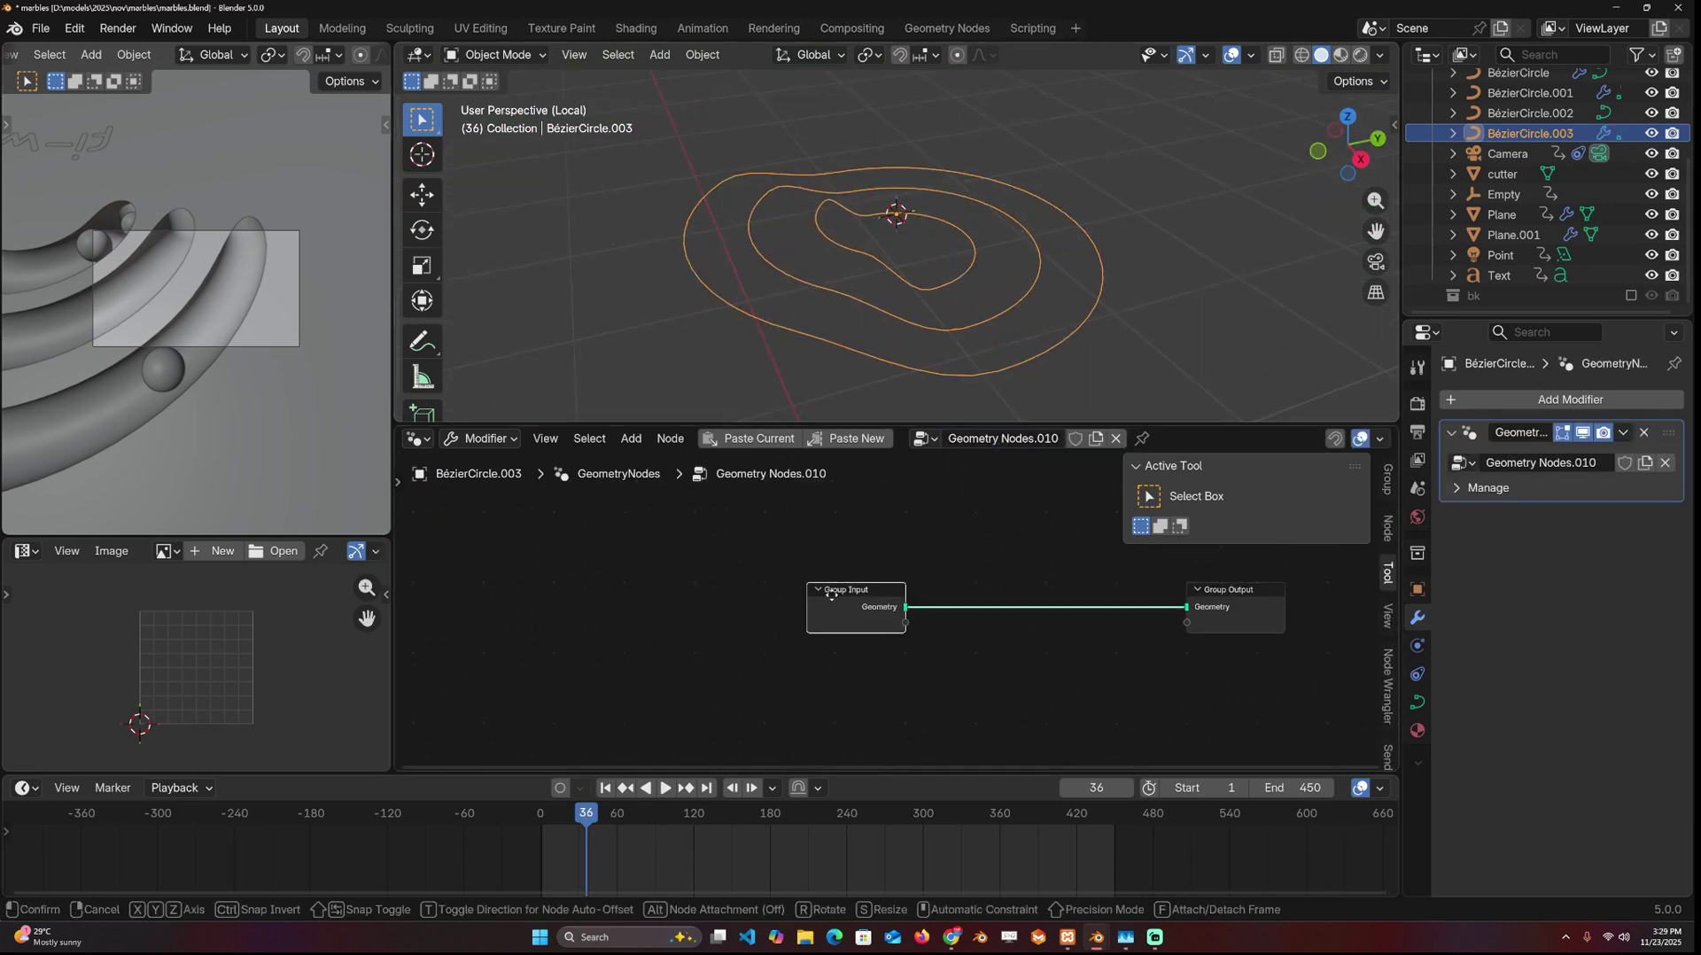
middle_click_drag(857, 532, 849, 530)
- Add a Points node to the curves' node tree, adjust its count, and preview the points
key("shift+a")
type("points")
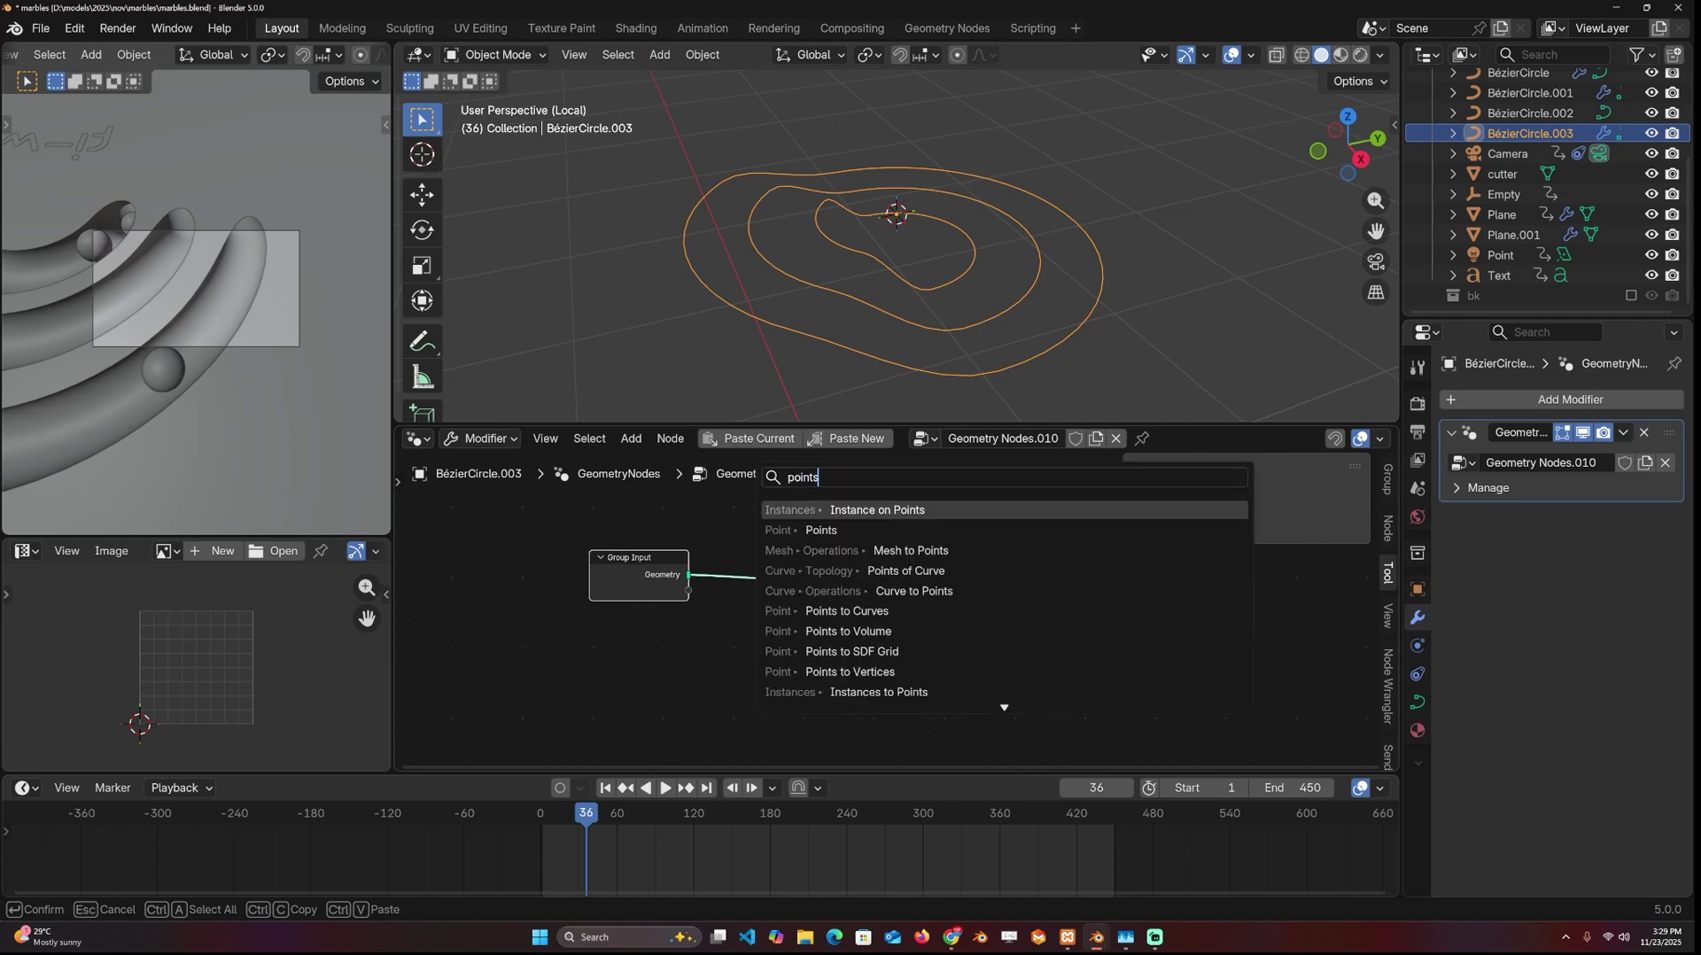
left_click(811, 531)
left_click(681, 683)
left_click_drag(679, 669, 798, 669)
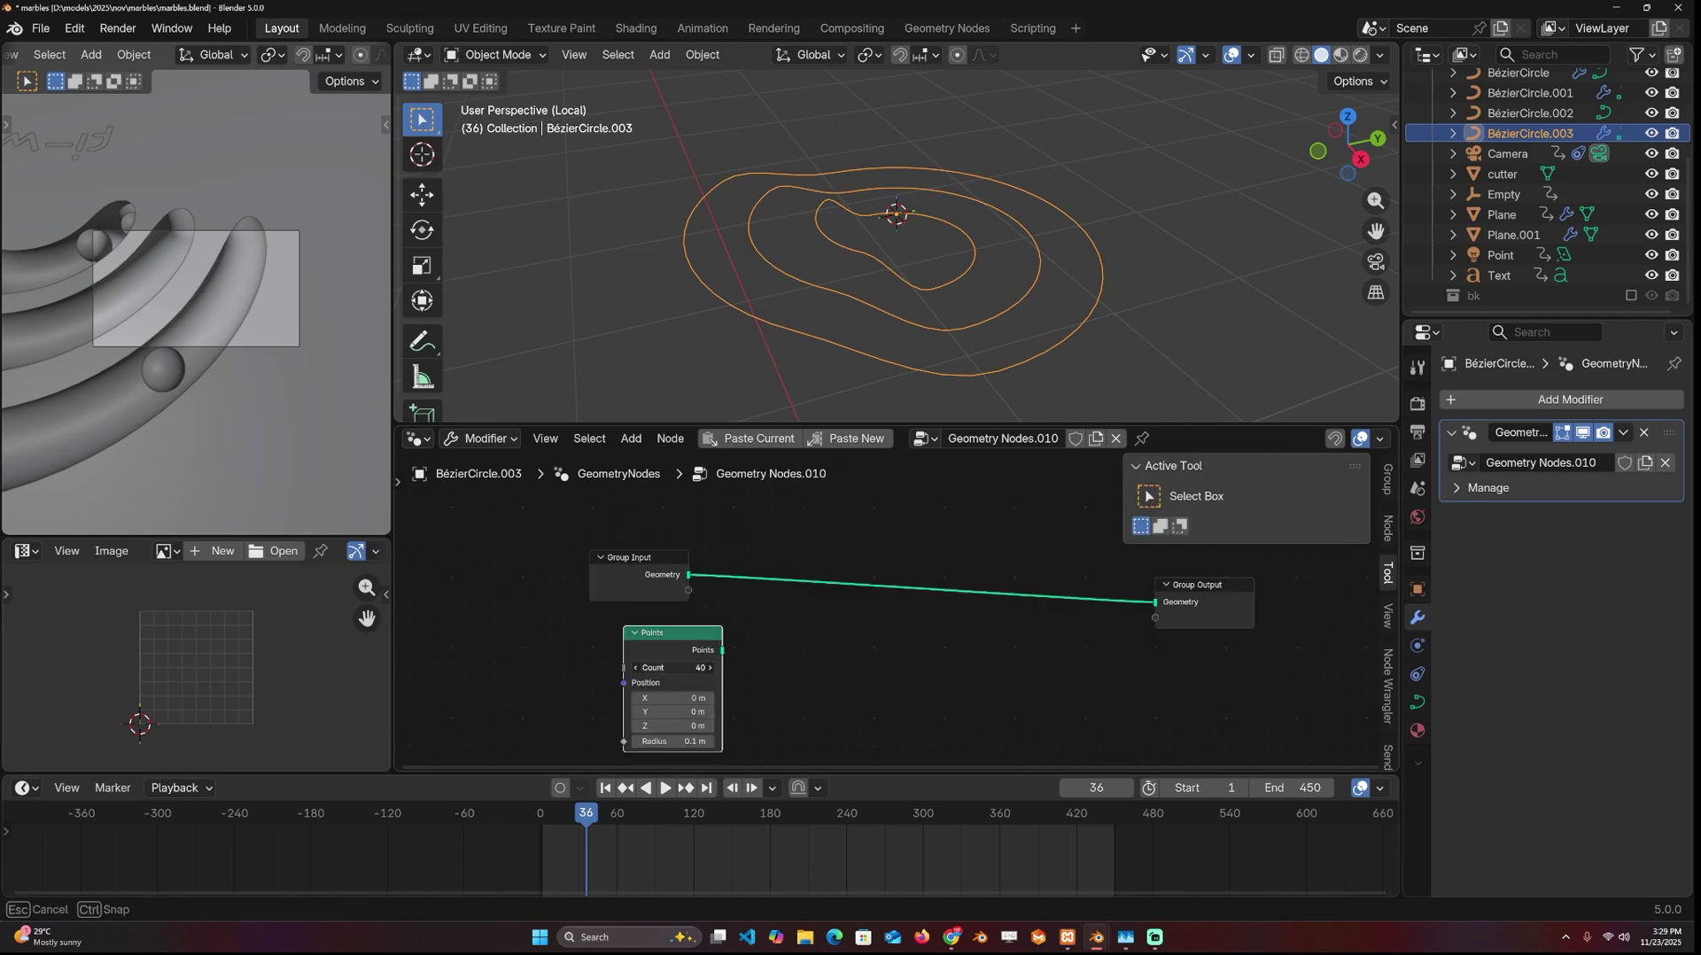
left_click_drag(679, 668, 709, 668)
middle_click_drag(795, 626, 820, 583)
left_click(729, 603, "ctrl+shift")
middle_click_drag(1111, 254, 896, 243)
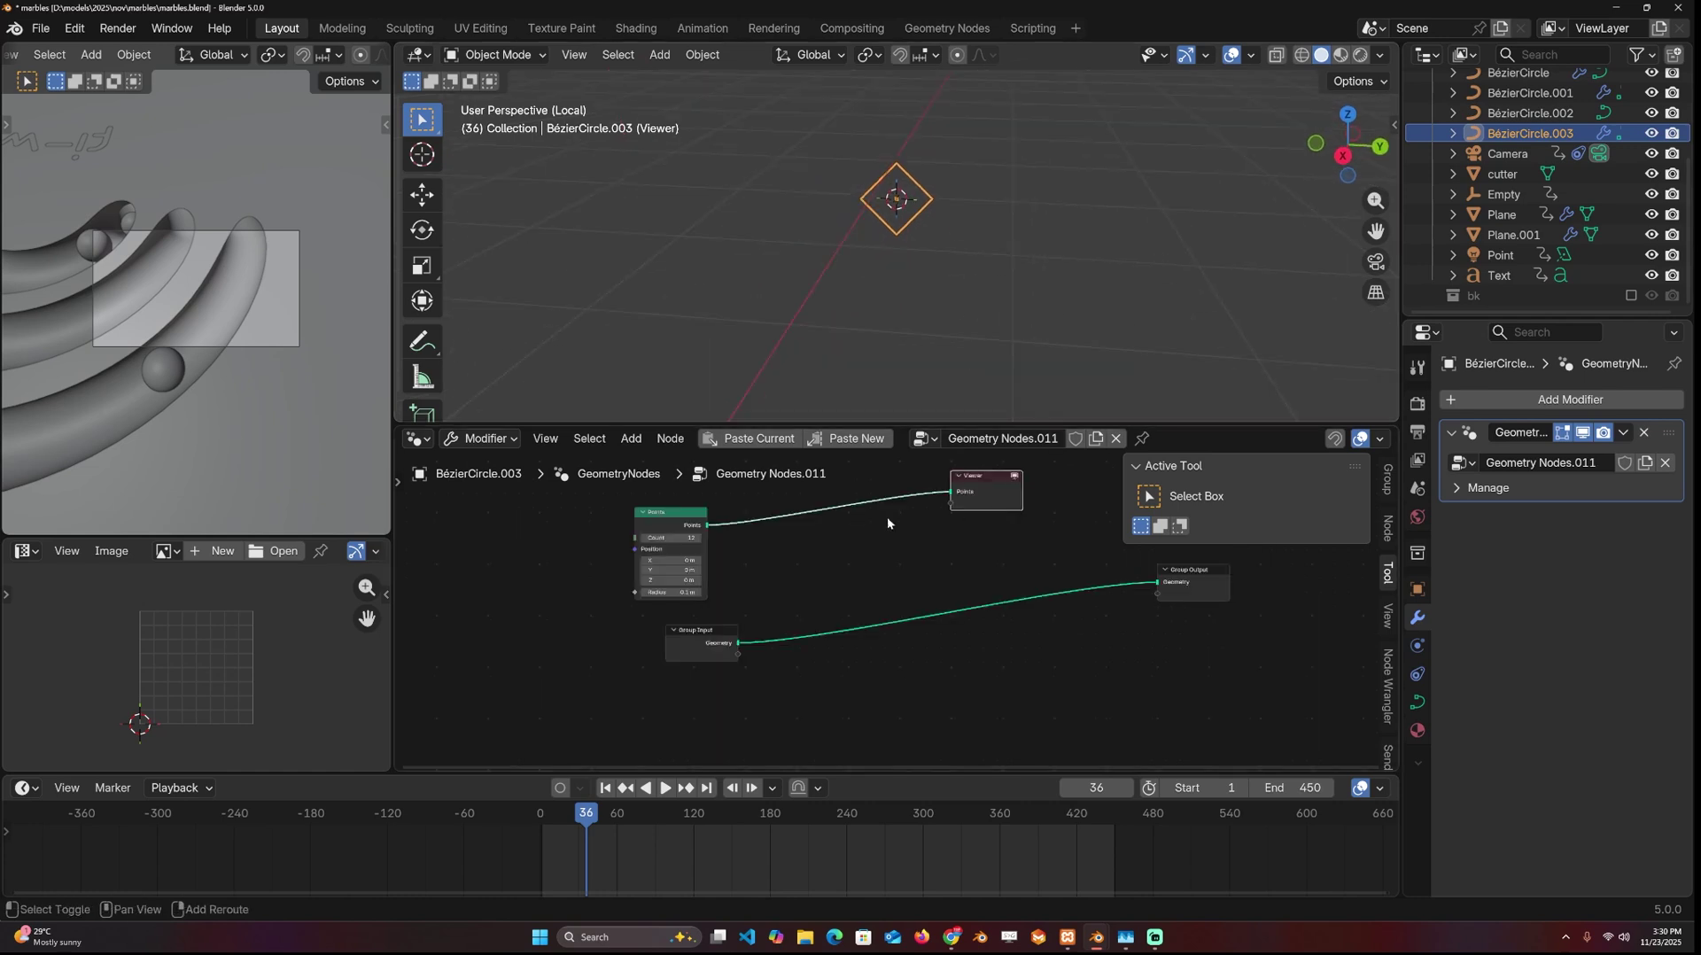
- Add a Sample Curve node fed by the Group Input geometry and preview the source curves
key("shift+a")
type("s")
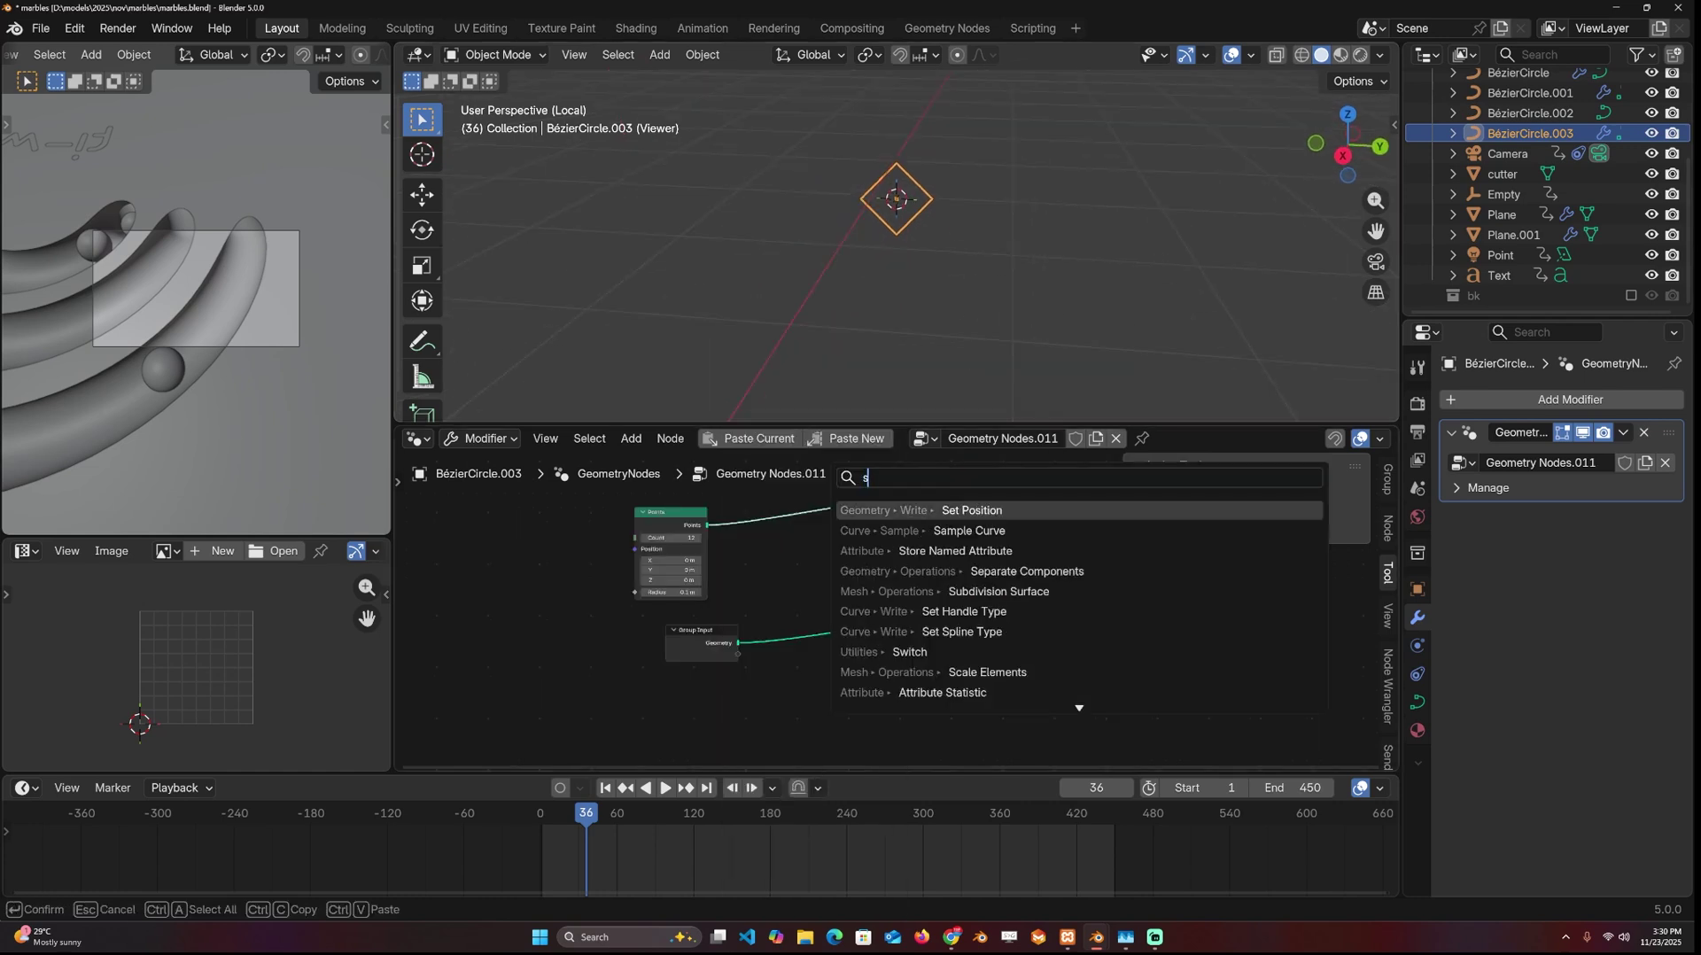
type("amp")
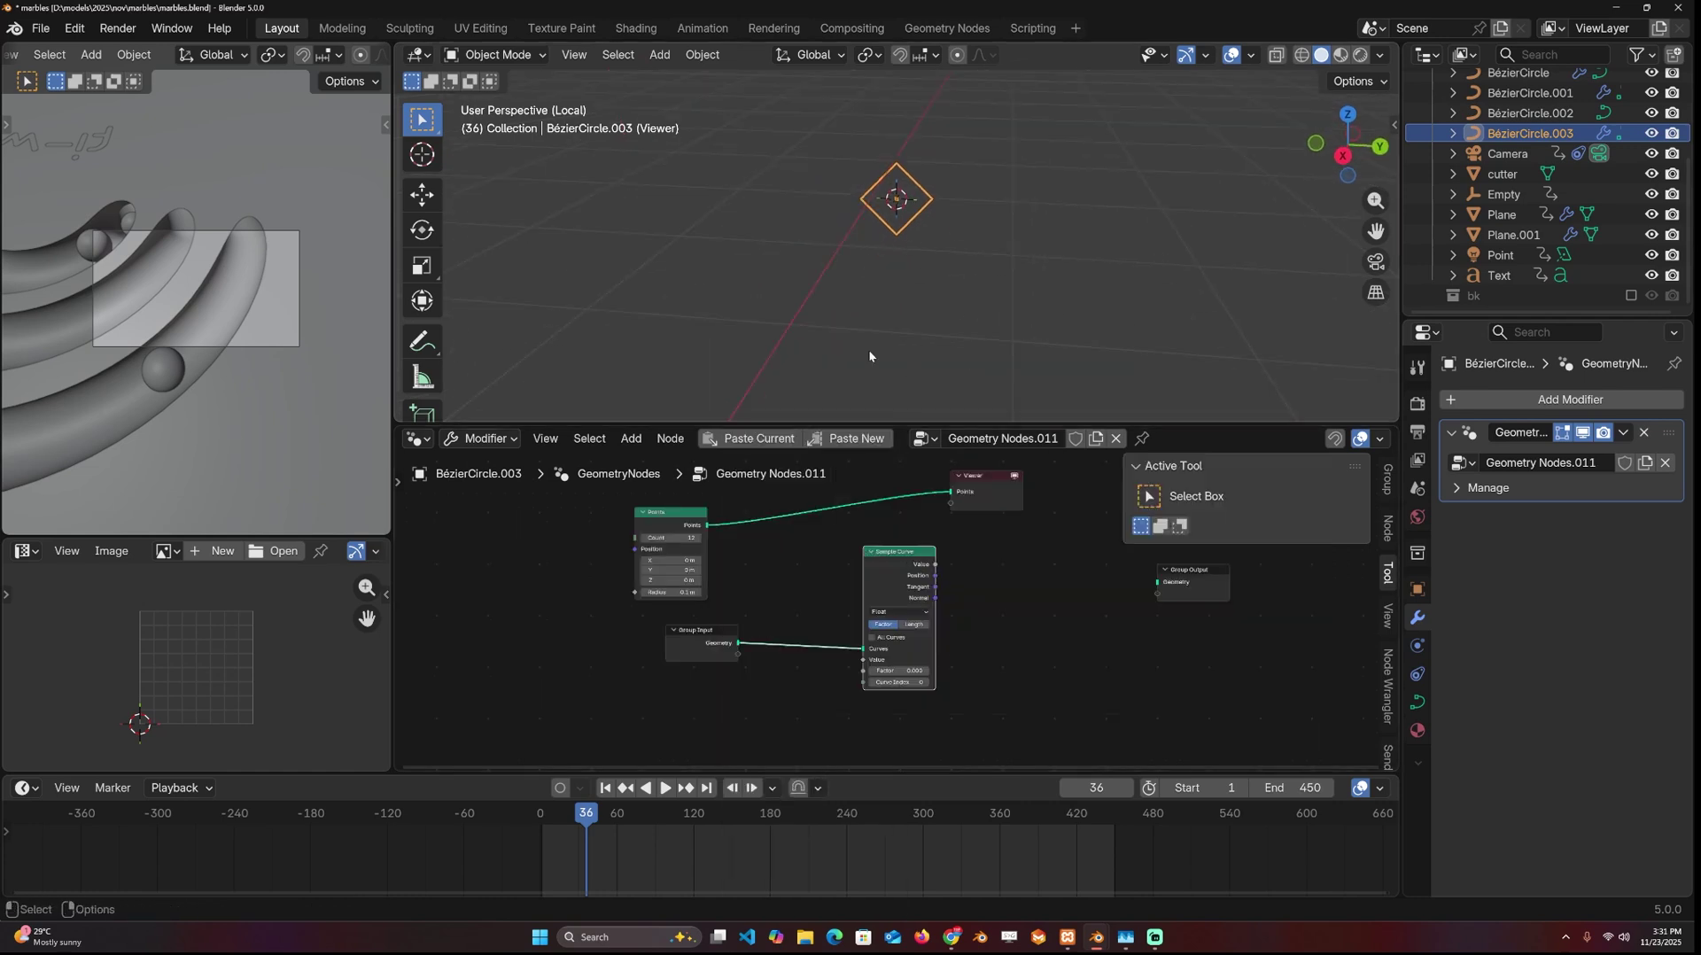
left_click_drag(907, 570, 890, 604)
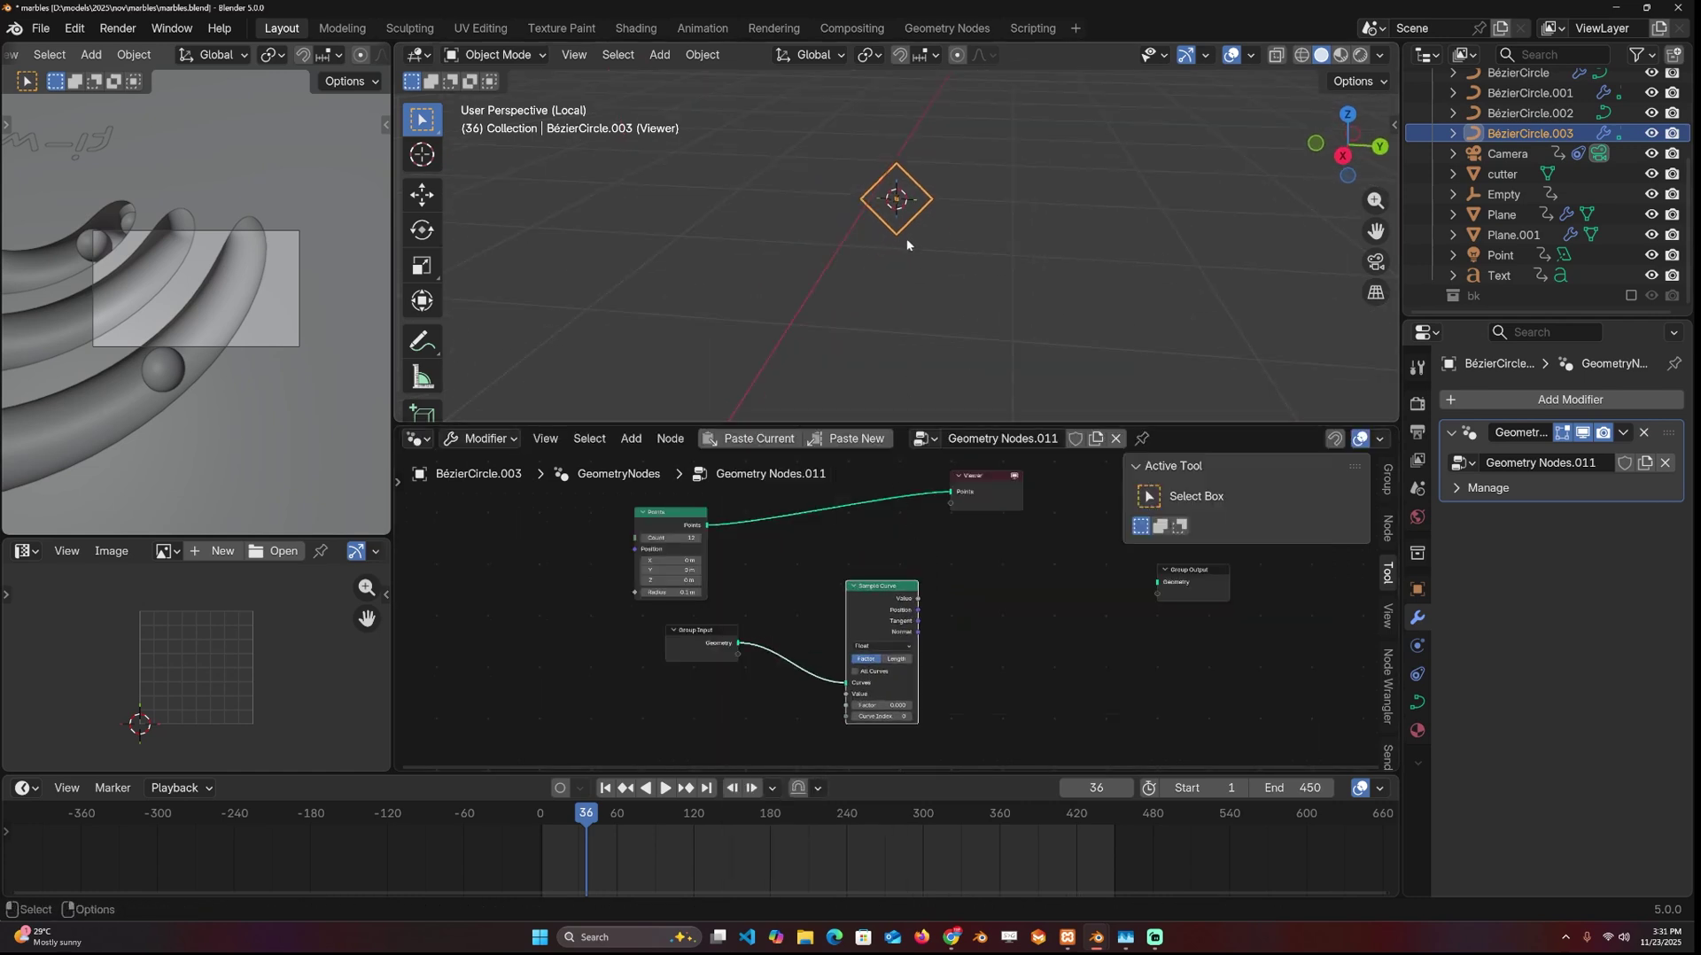
left_click(723, 647, "ctrl+shift")
middle_click_drag(826, 230, 646, 216)
- Add a Set Position node and arrange it beside the Points and Sample Curve nodes
key("shift+a")
type("set")
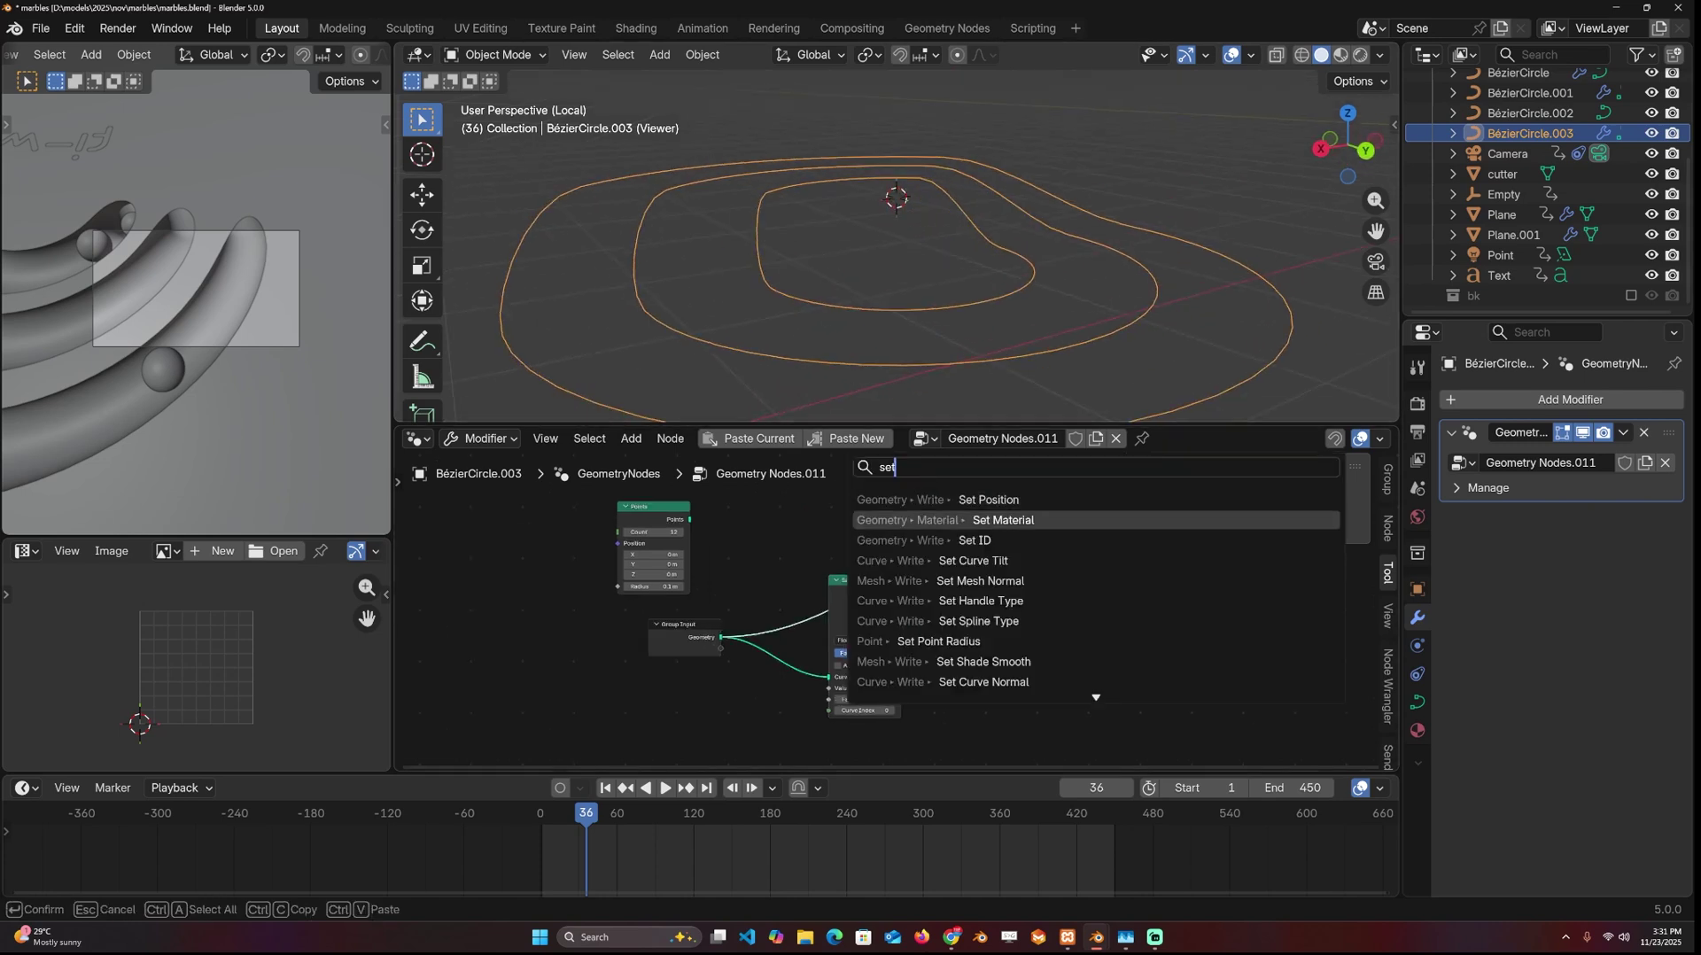
left_click(989, 500)
left_click(846, 465)
left_click_drag(674, 634, 633, 593)
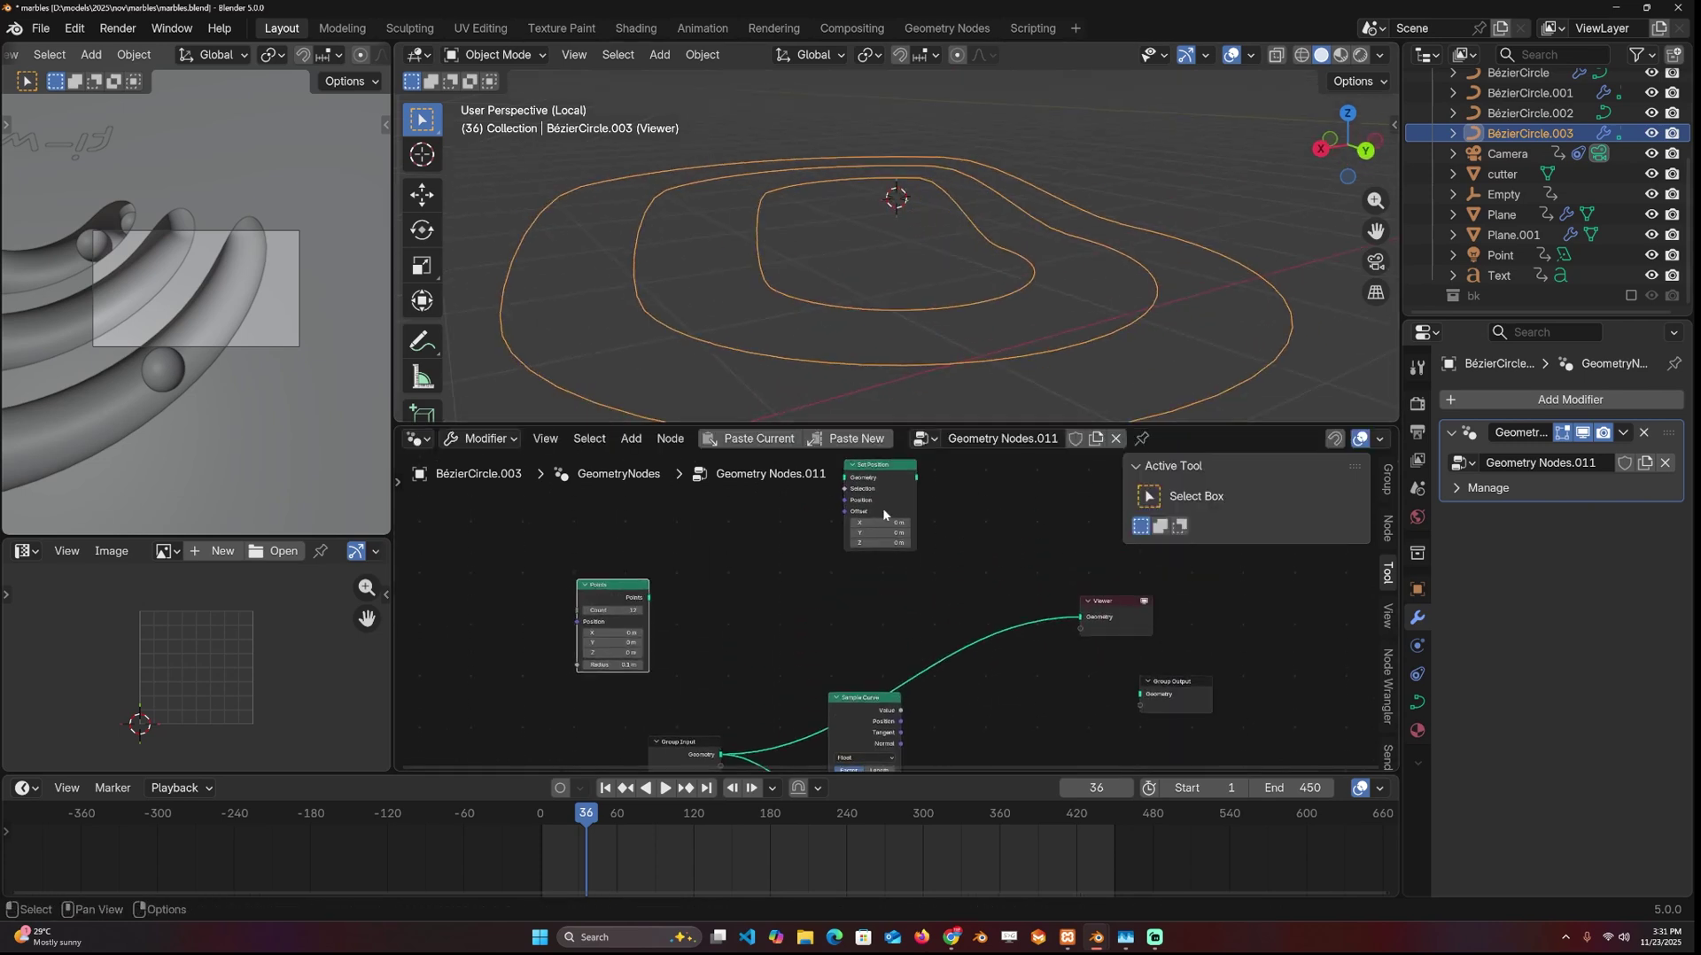
left_click_drag(891, 505, 920, 541)
- Feed the points into Set Position, connect Sample Curve's Position to its Position input, and preview the result
left_click_drag(649, 597, 882, 519)
middle_click_drag(909, 581, 920, 540)
left_click_drag(858, 677, 883, 496)
left_click(941, 475, "ctrl+shift")
middle_click_drag(1121, 292, 1117, 324)
- Adjust the Sample Curve factor and spread the nodes apart to tidy the layout
middle_click_drag(879, 599, 896, 599)
mouse_move(803, 671)
left_mouse_down()
mouse_move(833, 671)
mouse_move(796, 669)
left_mouse_up()
scroll(834, 655, "down", 4)
left_click_drag(985, 512, 1130, 541)
scroll(930, 561, "up", 3)
left_click_drag(945, 500, 949, 539)
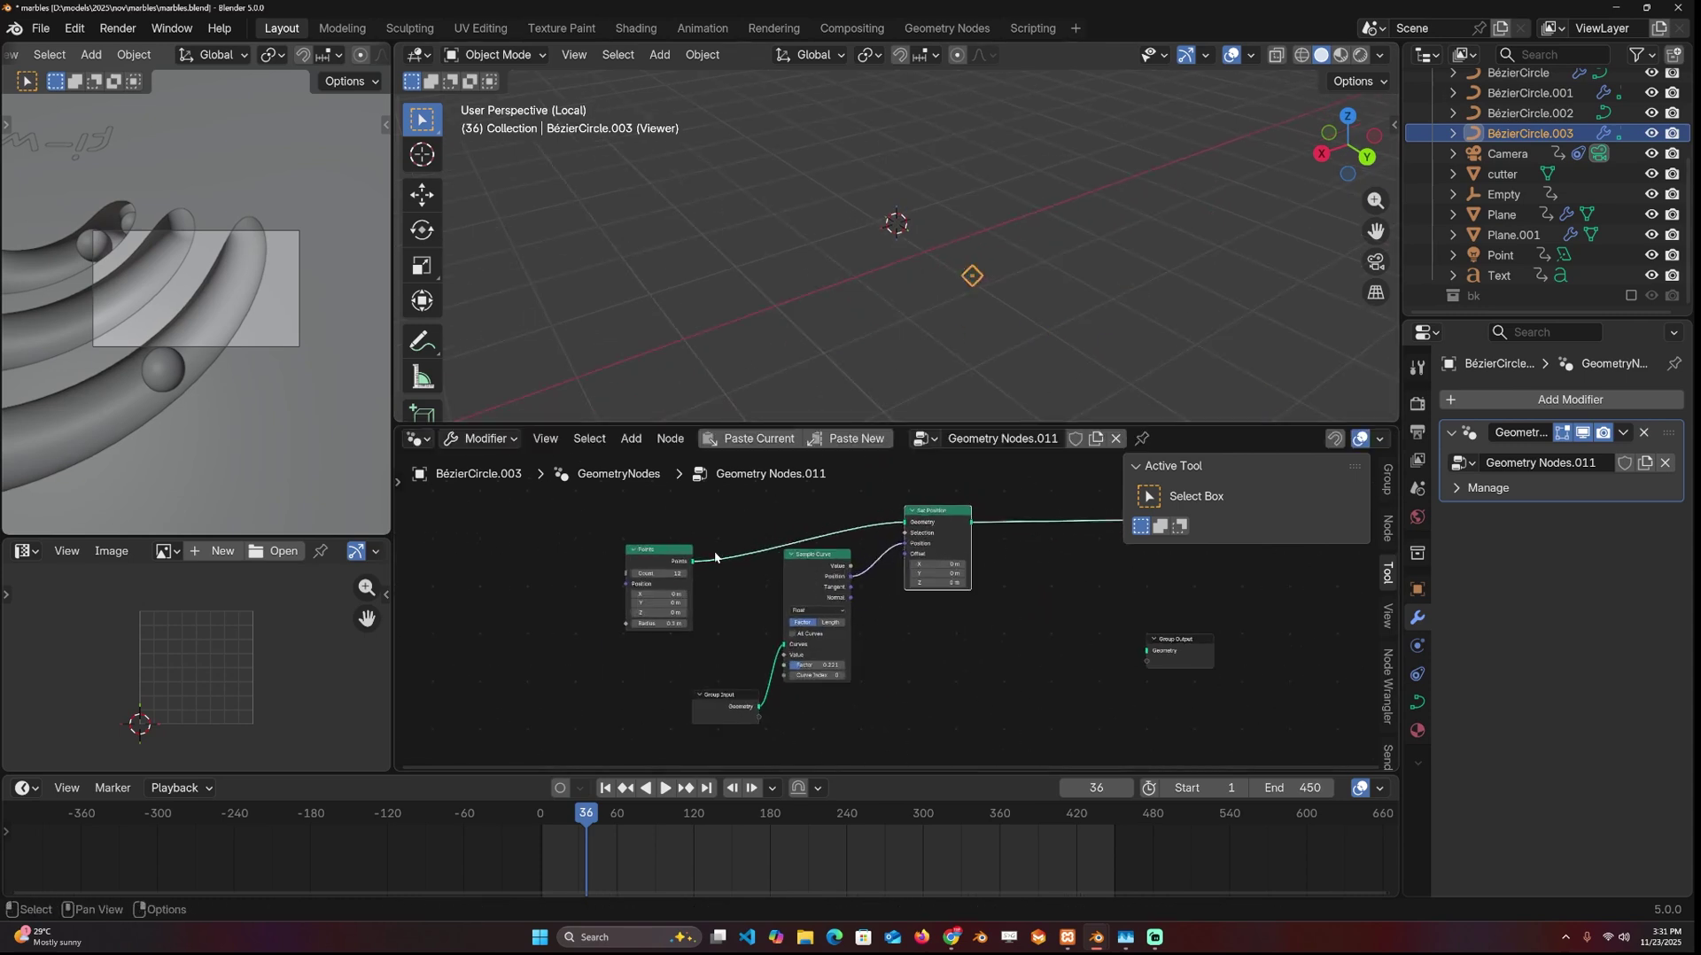
left_click_drag(676, 556, 676, 548)
left_click_drag(728, 696, 612, 674)
middle_click_drag(1016, 586, 831, 571)
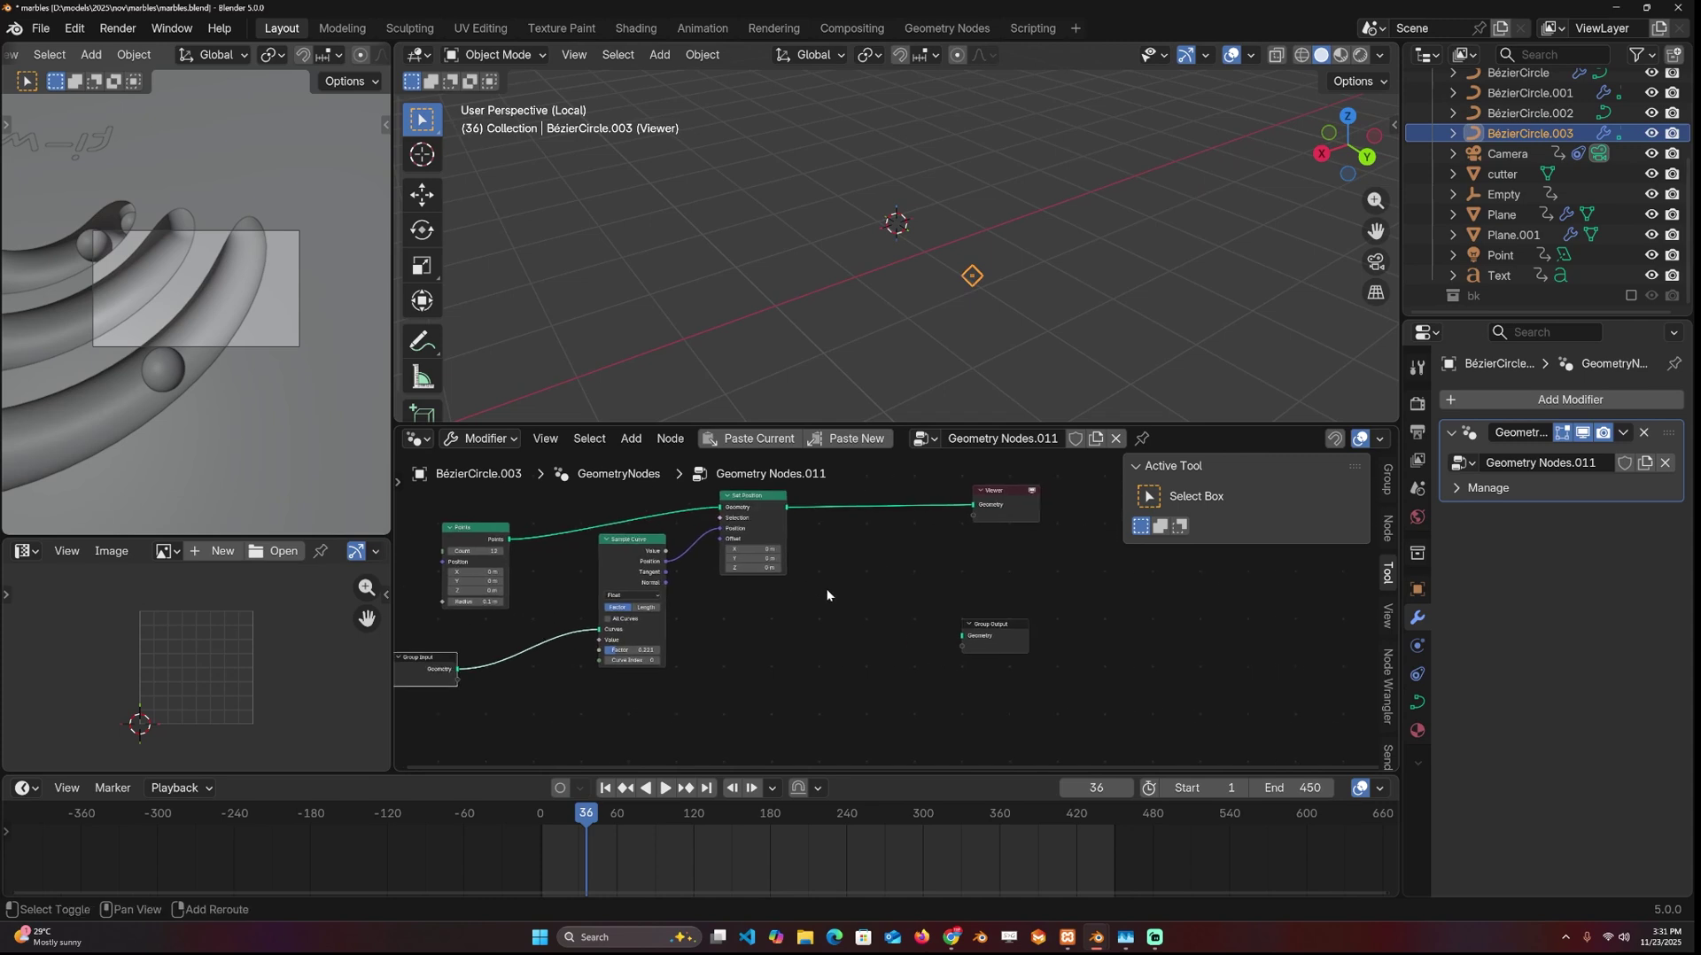
- Insert a Join Geometry node before the Viewer to combine the positioned points with the Group Input curves
key("shift+a")
left_click(811, 468)
type("join")
key("Return")
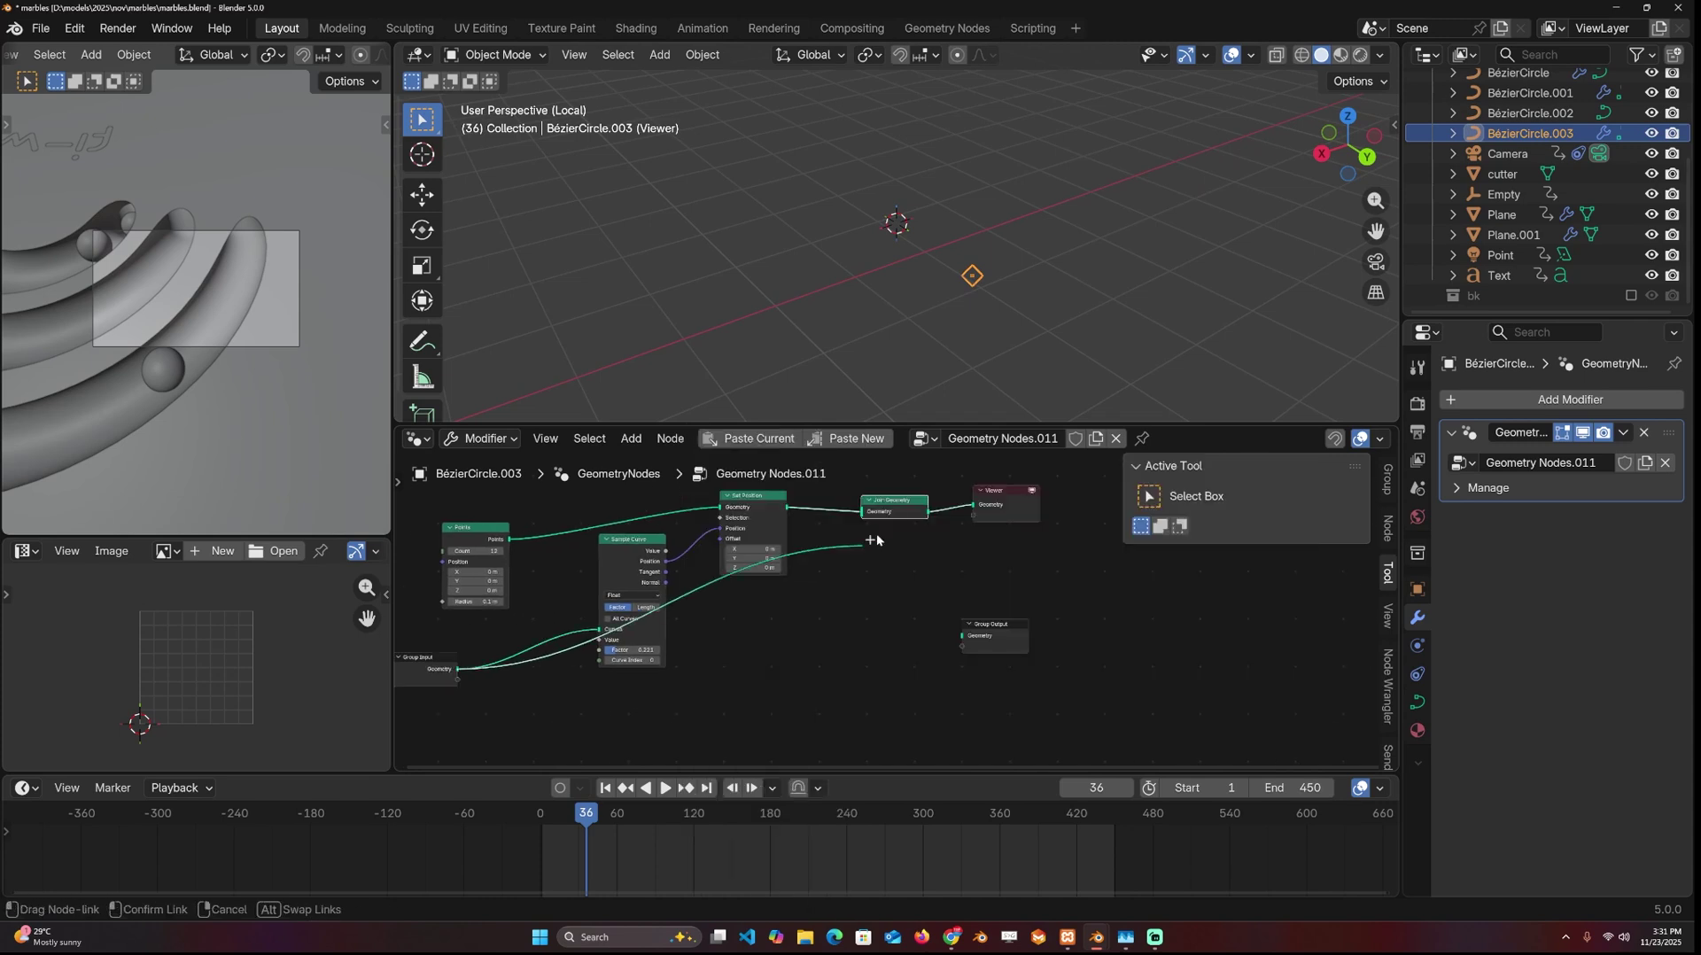
left_click(871, 519)
left_click_drag(871, 515, 882, 581)
scroll(968, 324, "up", 4)
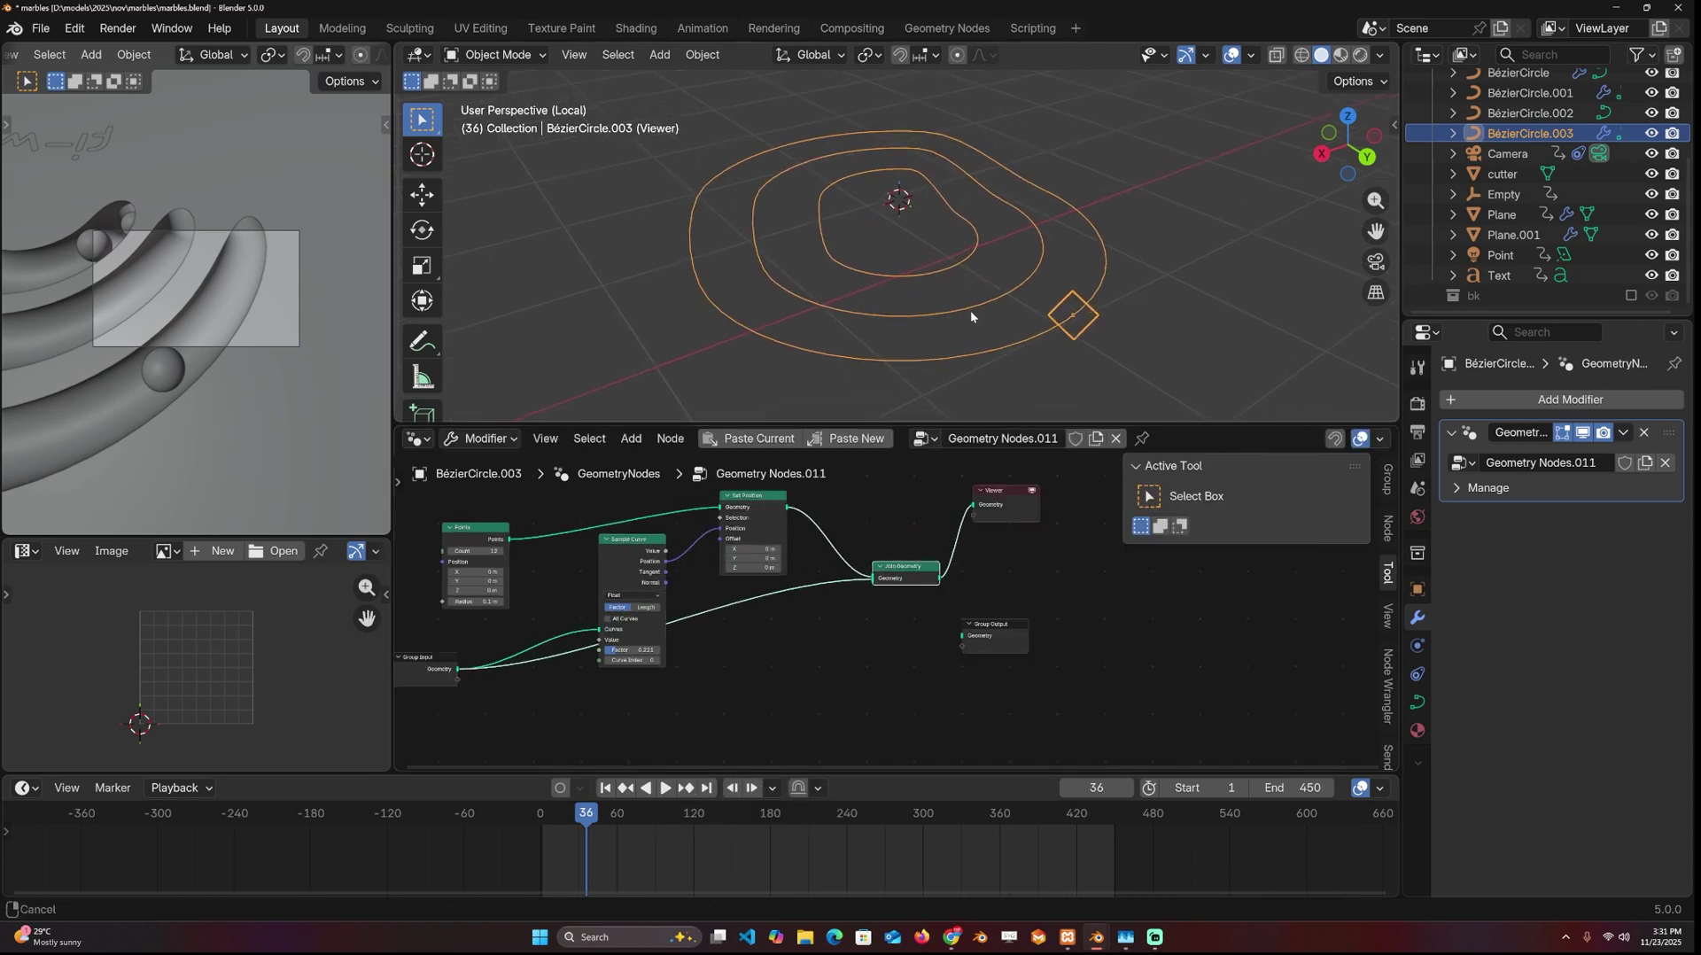
- Vary the Sample Curve factor to test how the point travels along the curve
left_click_drag(648, 649, 652, 650)
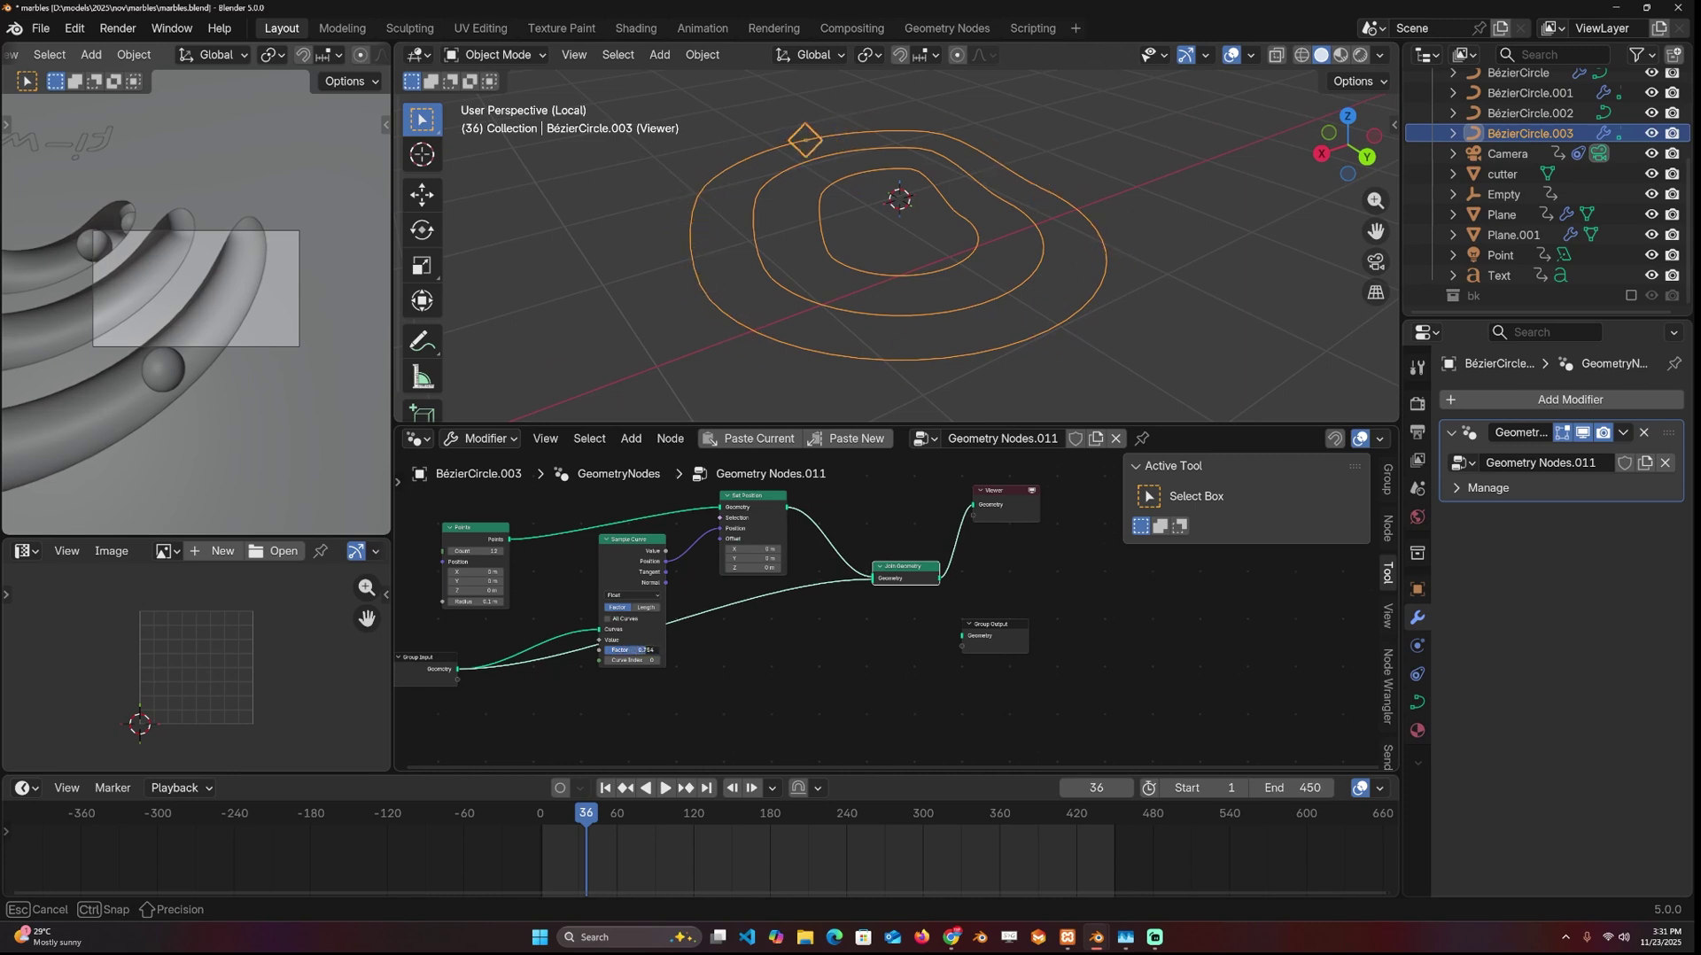
left_click_drag(647, 649, 635, 650)
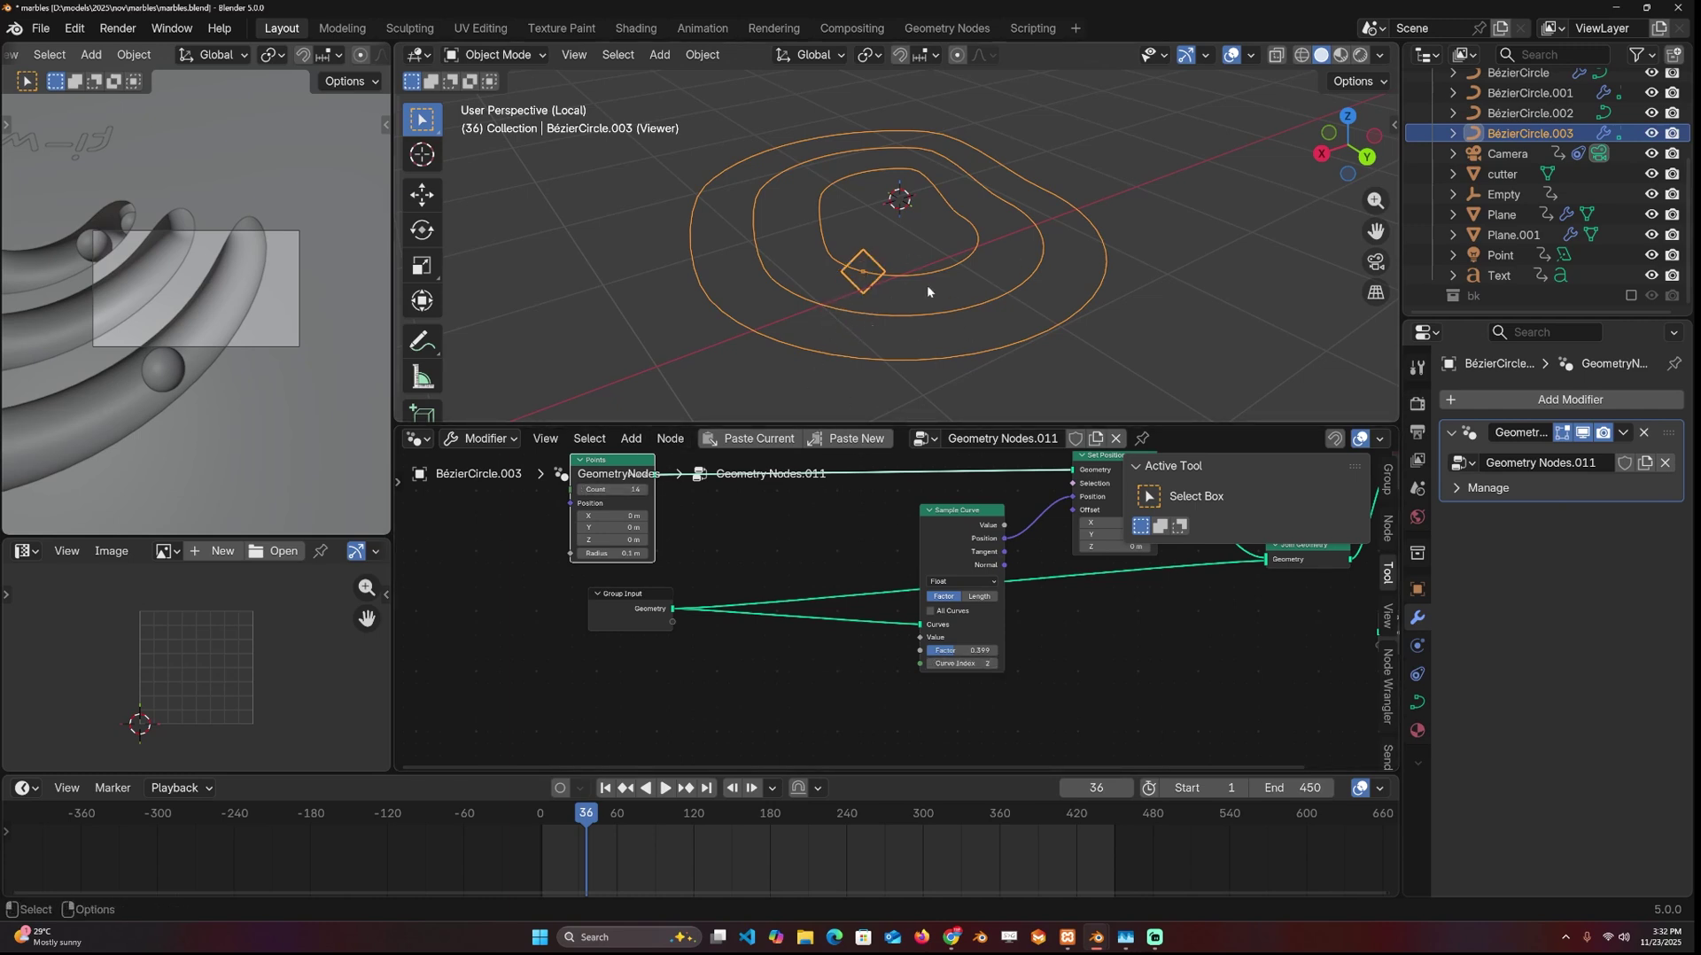
- Add a Random Value node below Group Input and set its data type to Integer
key("shift+a")
type("ra")
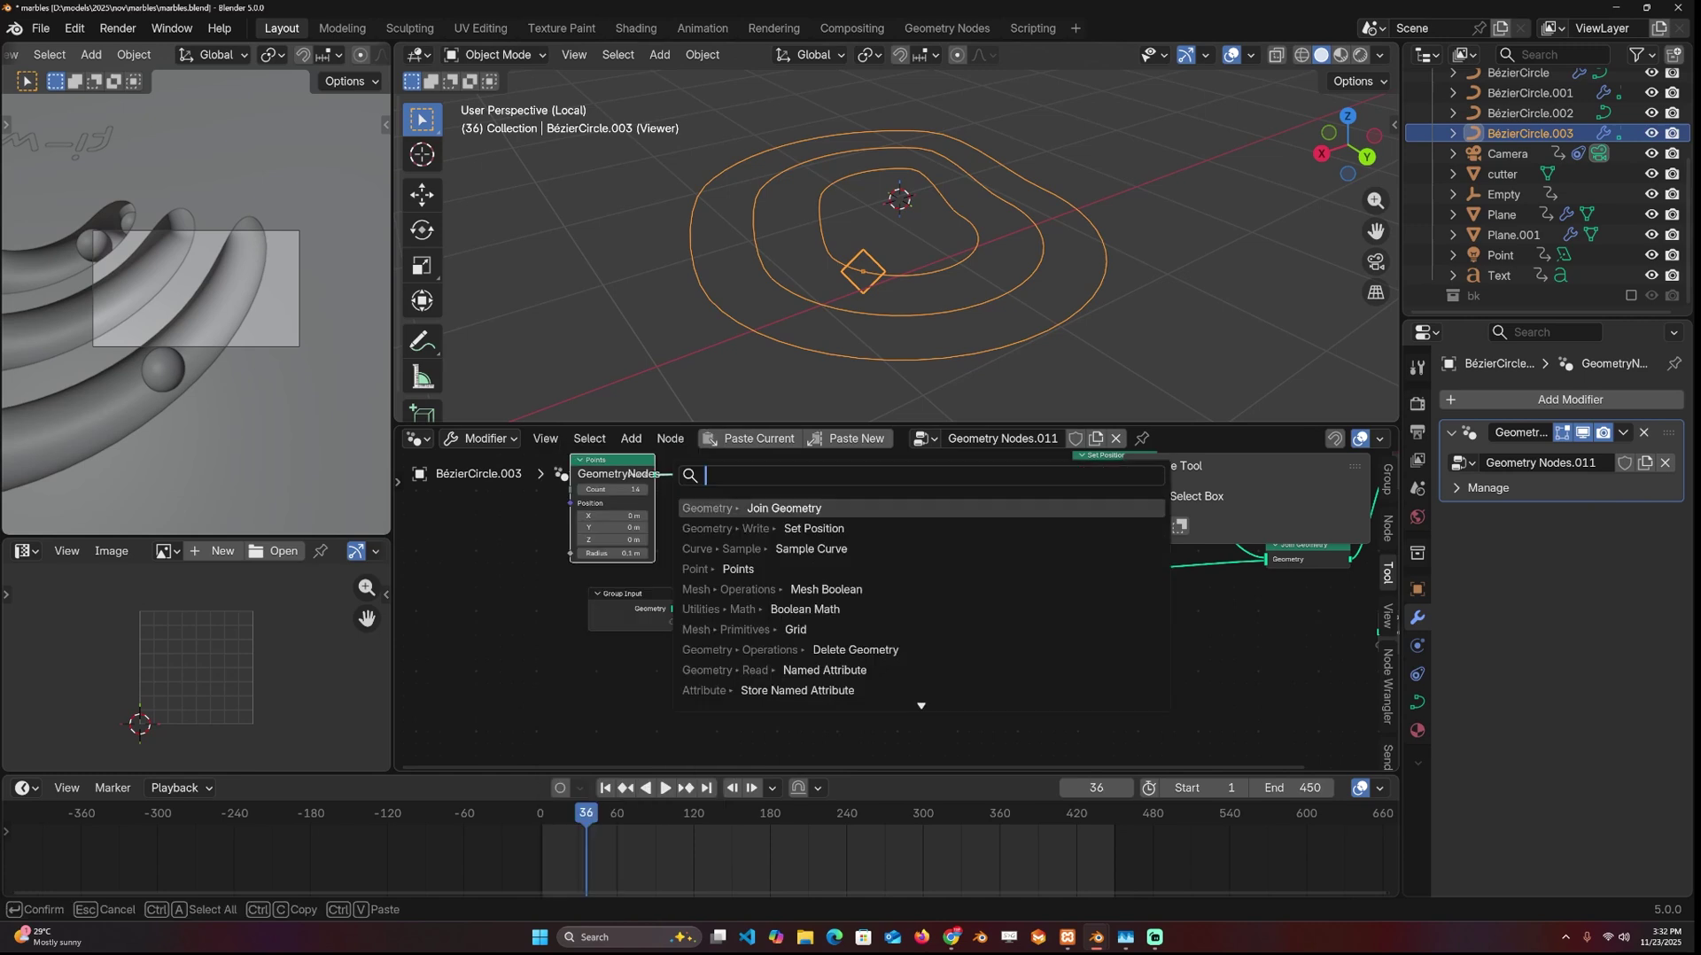
type("ndom")
key("Return")
left_click(620, 652)
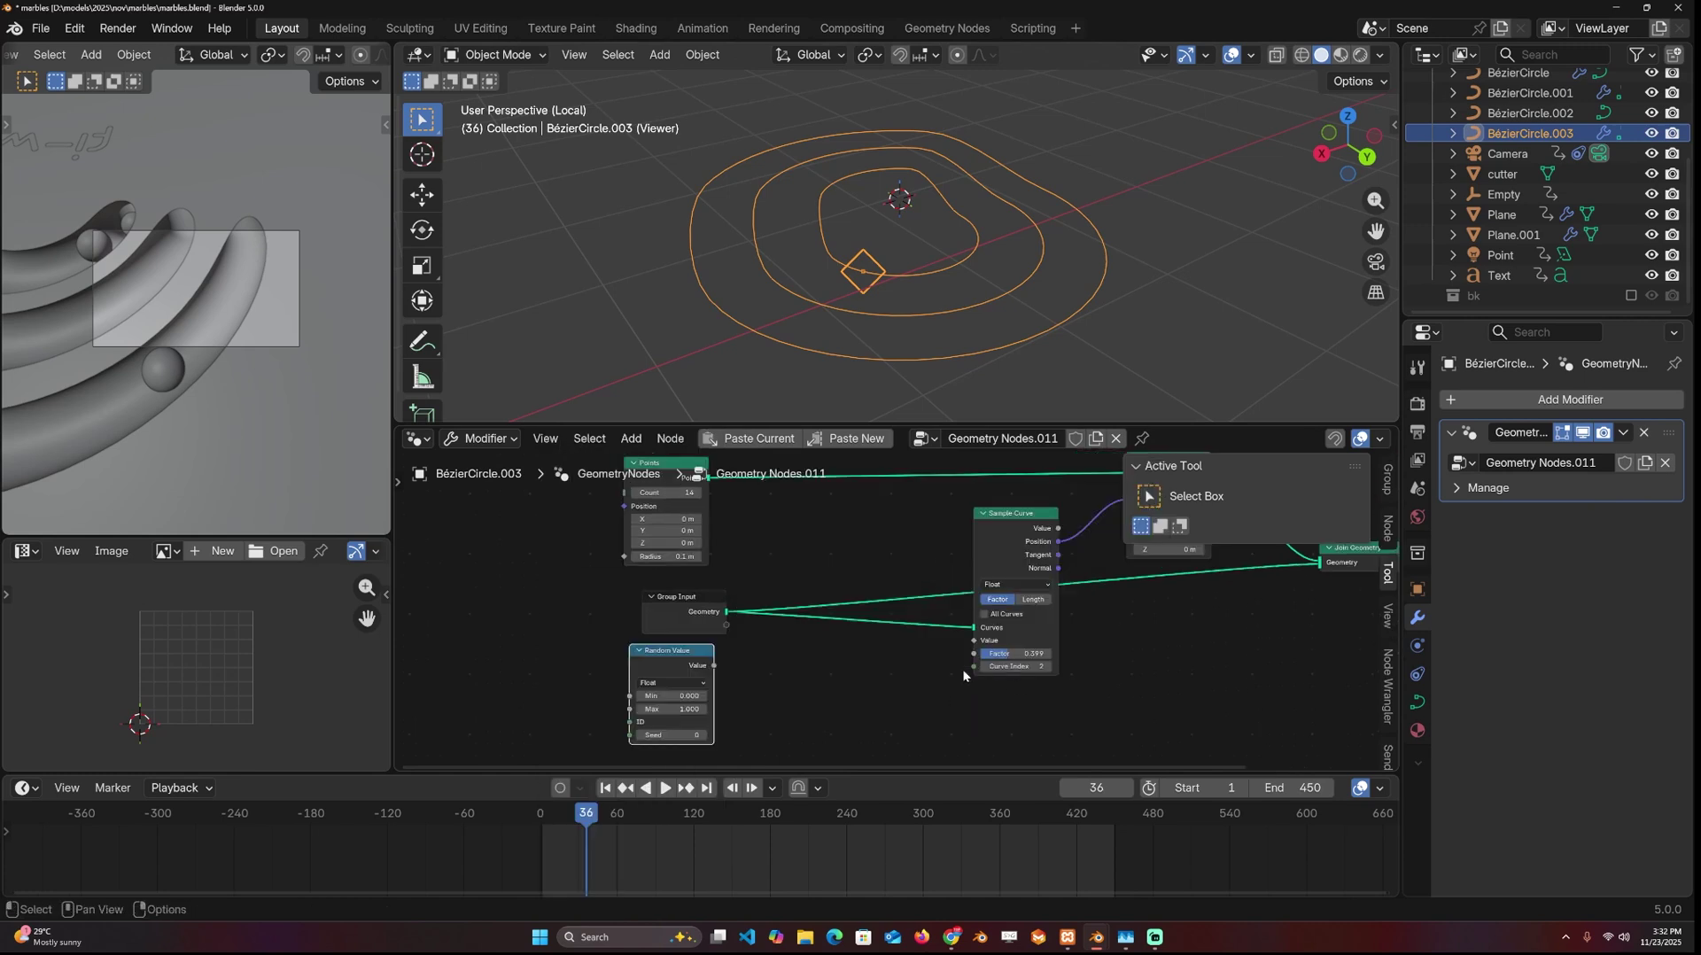
left_click(678, 683)
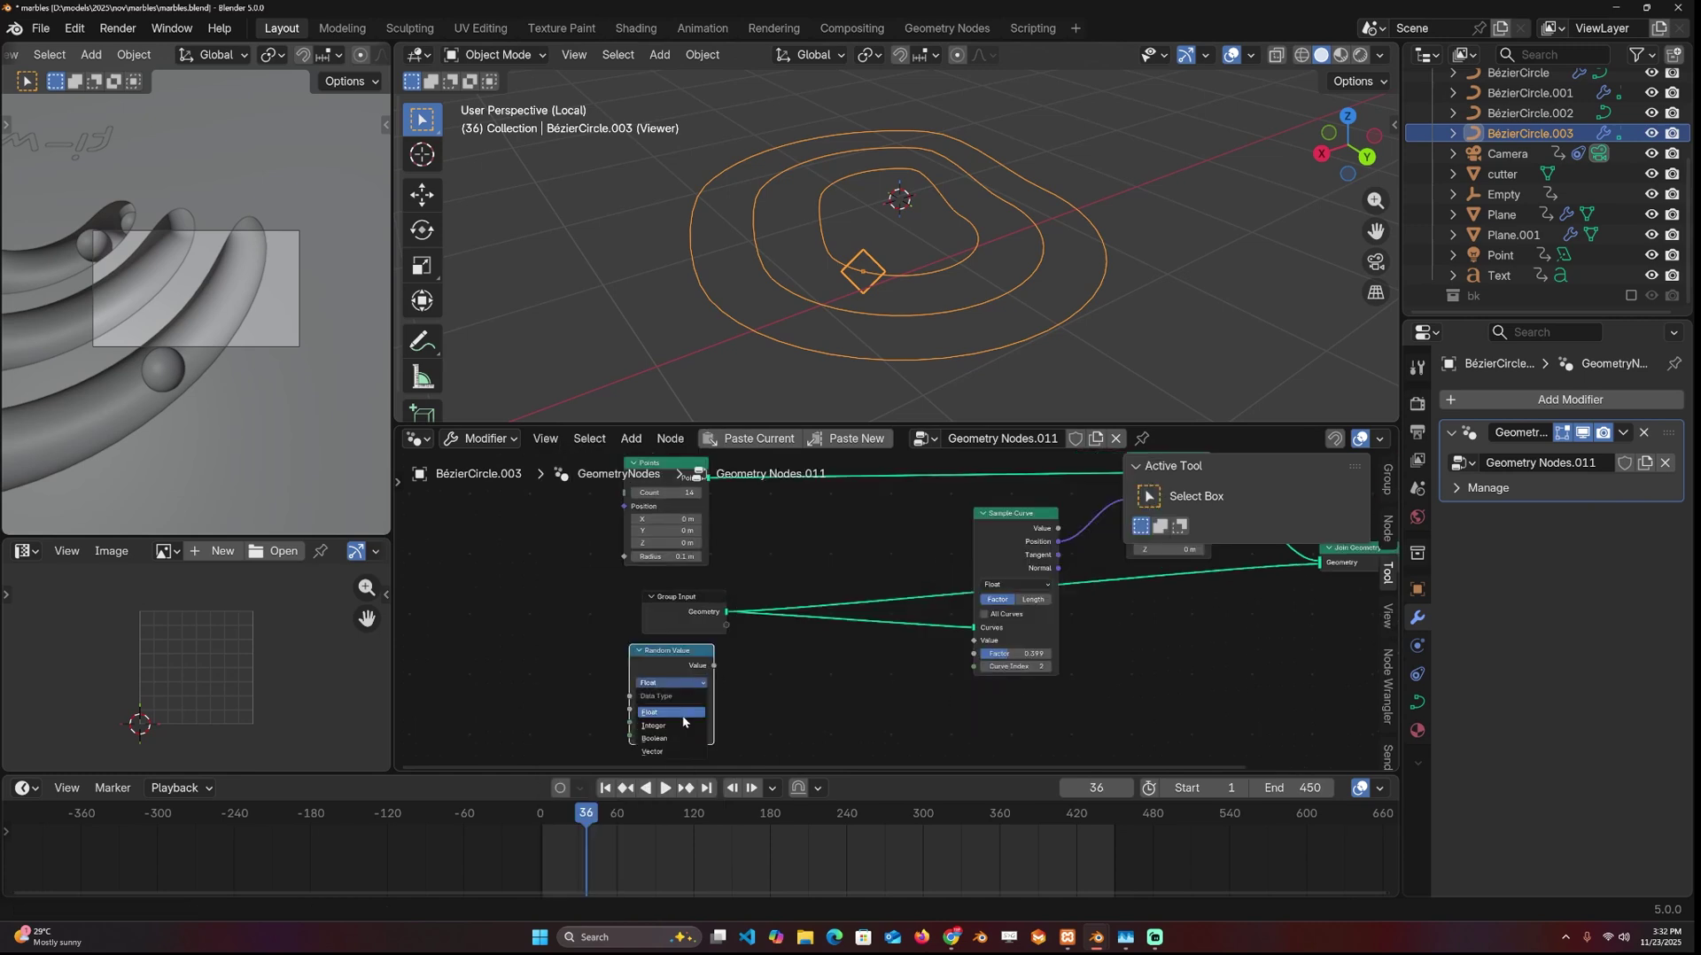
left_click(671, 727)
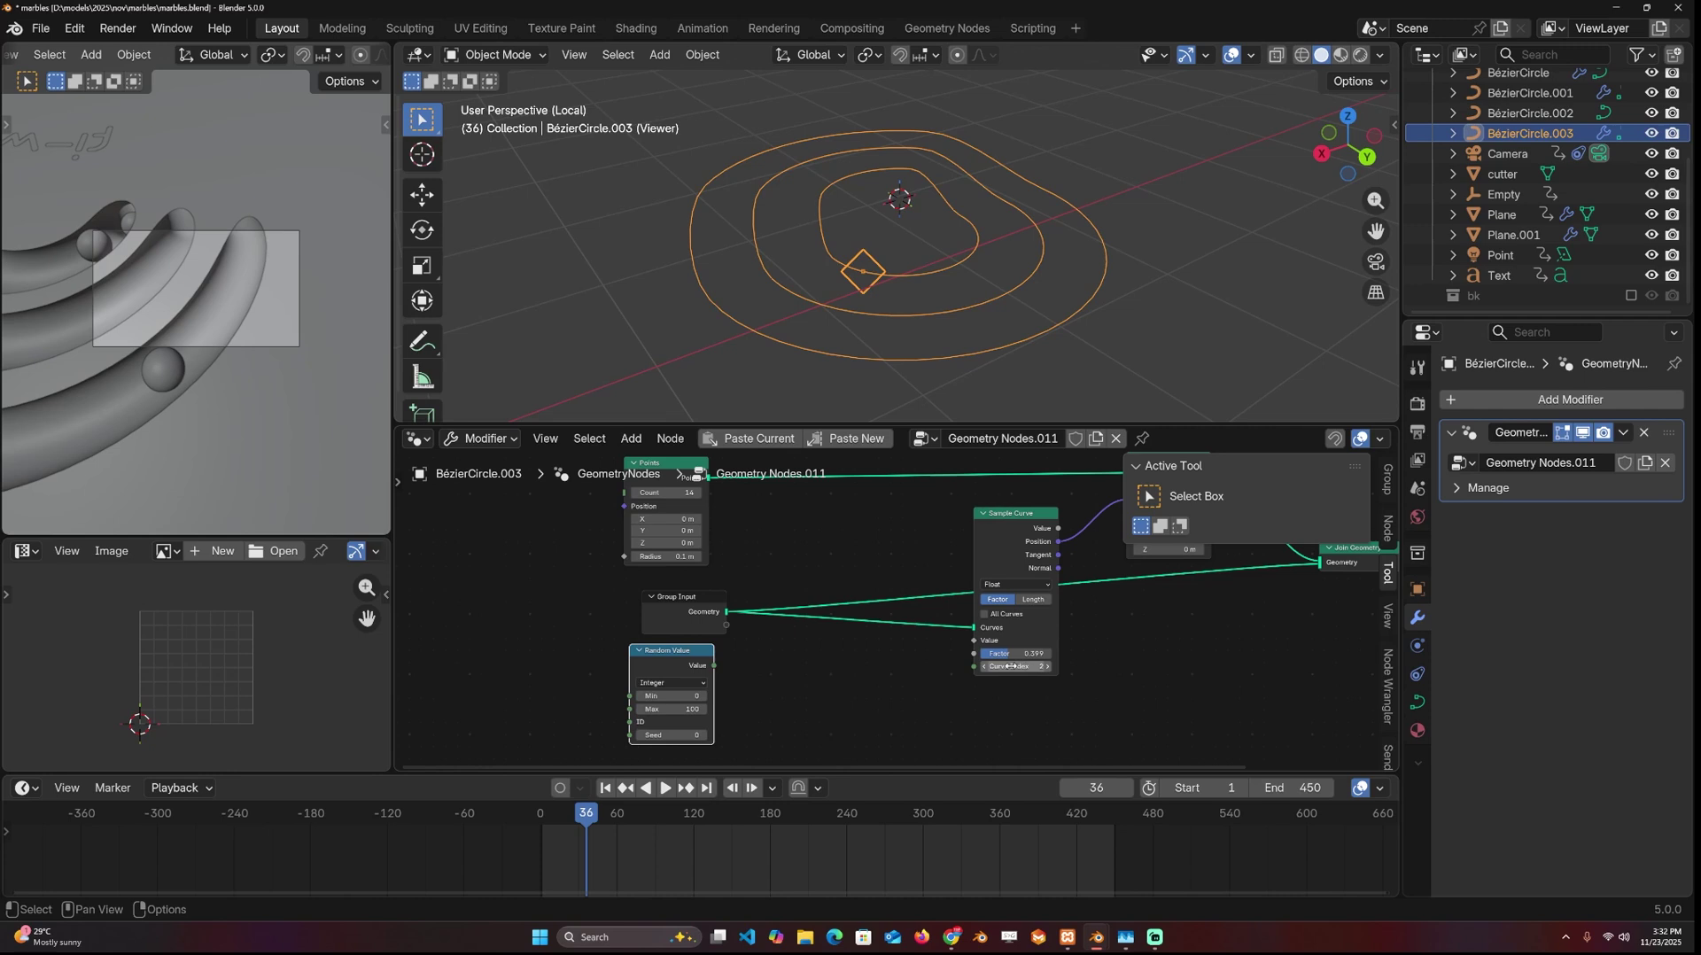
- Connect the Random Value output to Sample Curve's Curve Index and set its maximum to 2
left_click_drag(719, 671, 974, 666)
scroll(763, 636, "up", 2)
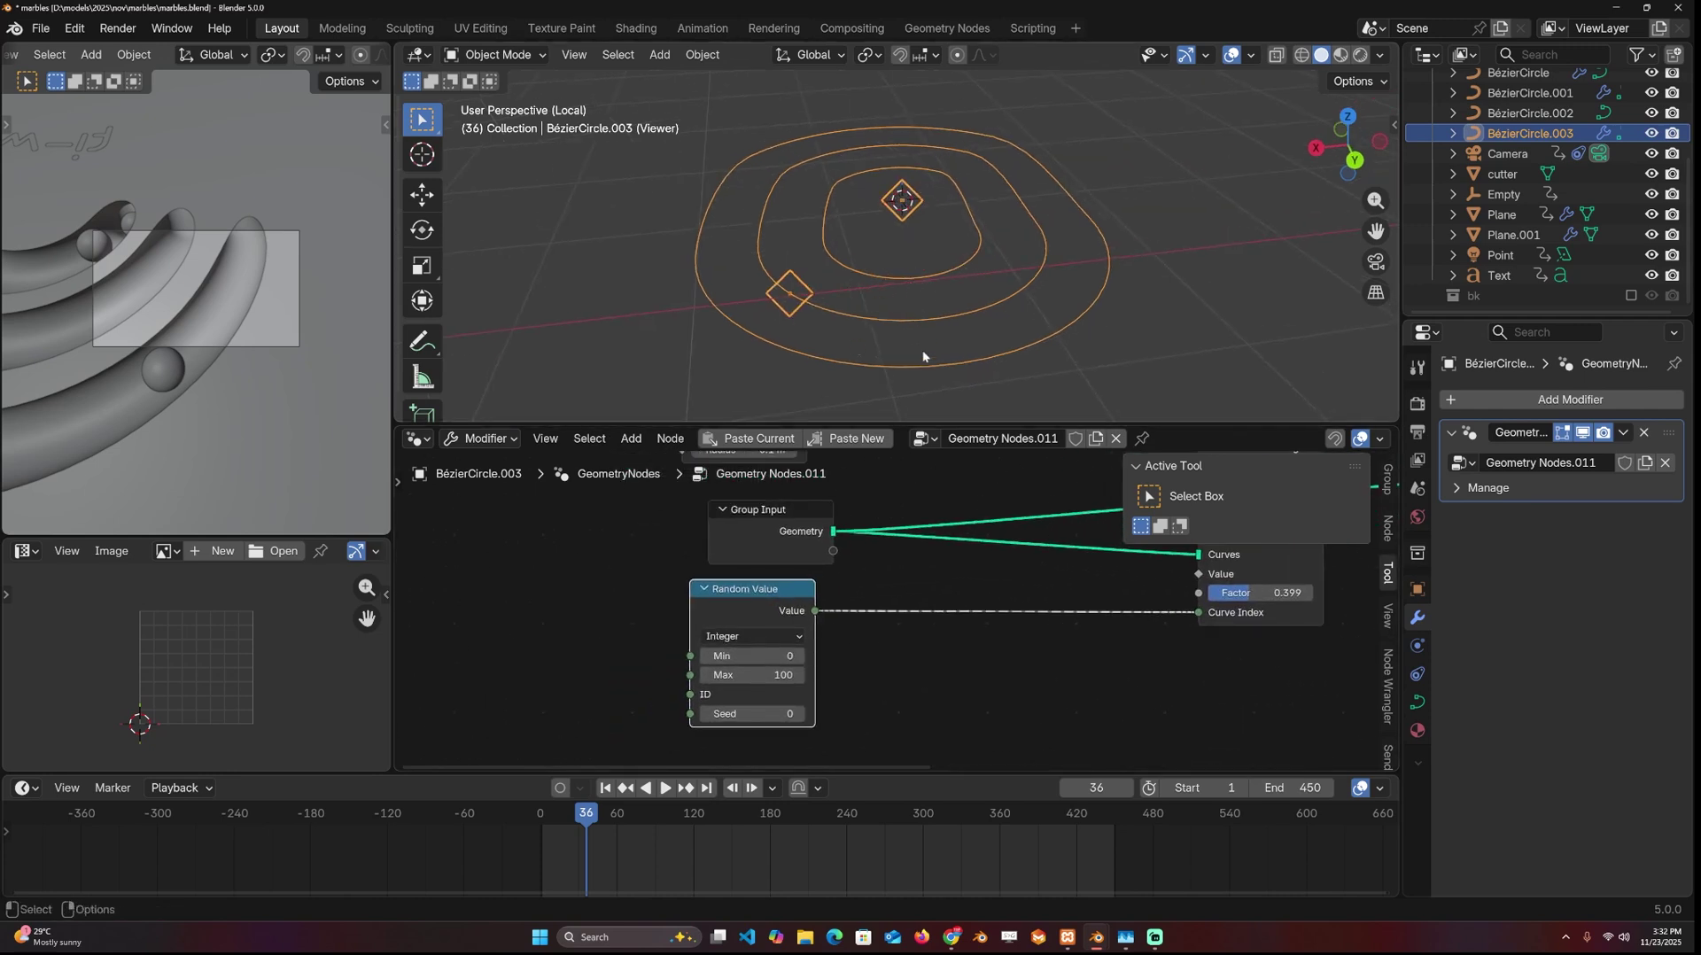
left_click(753, 674)
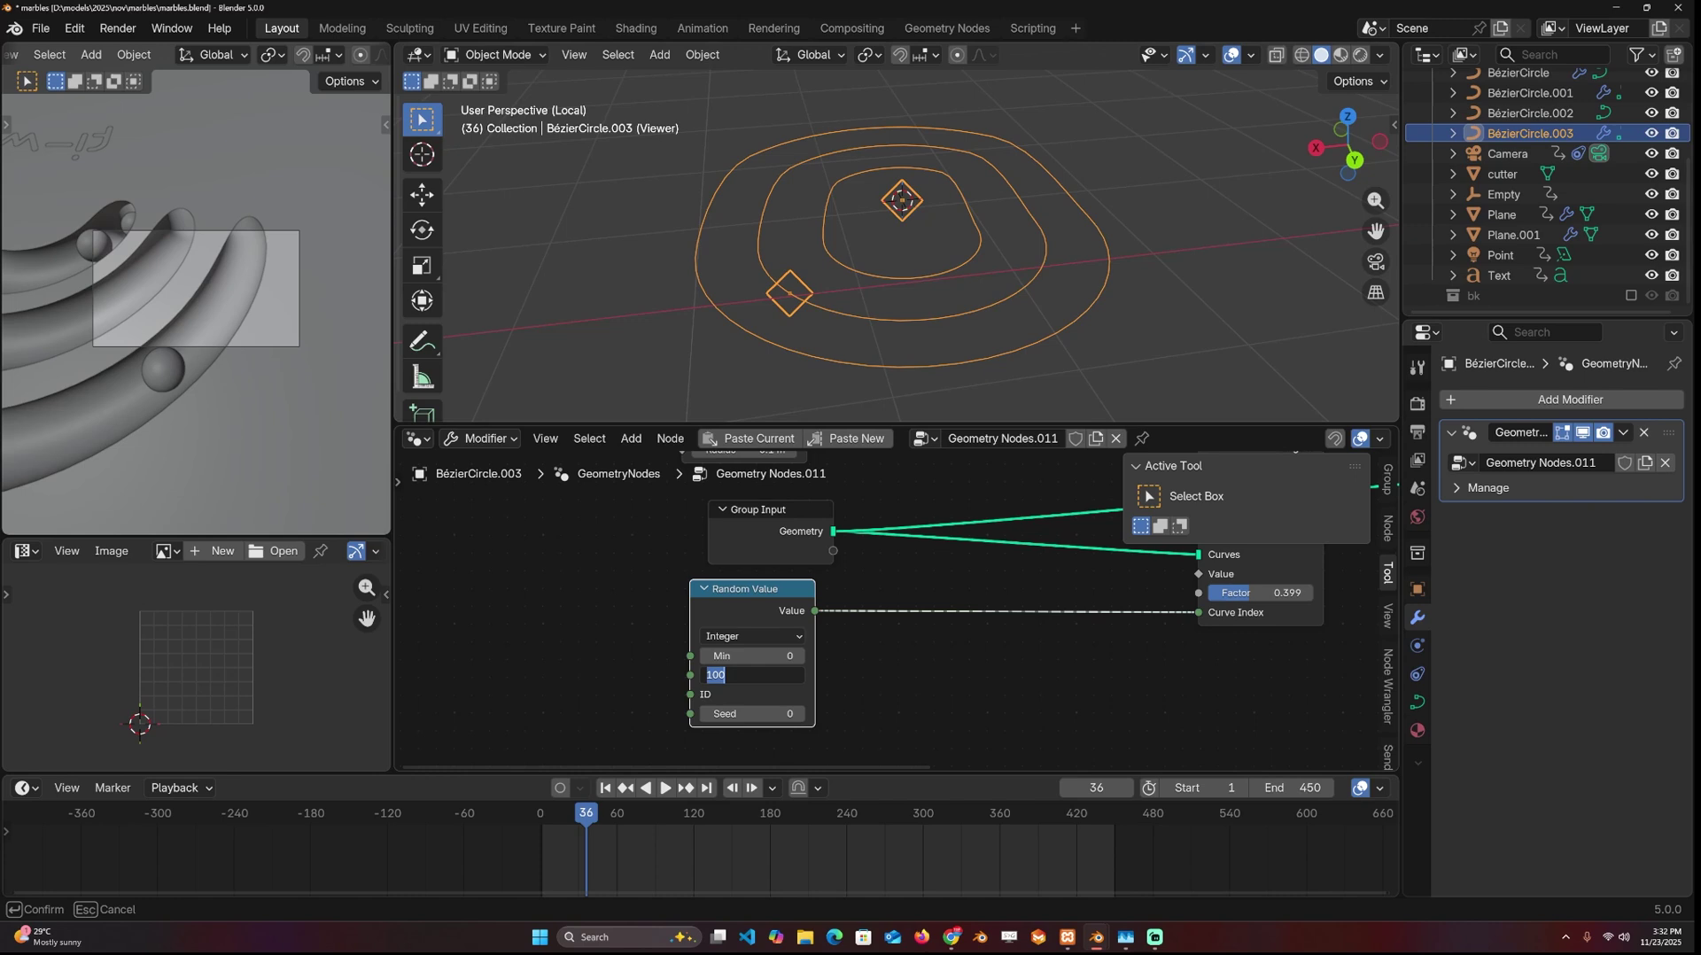
key("Return")
middle_click_drag(958, 322, 811, 271)
scroll(812, 272, "up", 2)
scroll(709, 461, "down", 1)
middle_click_drag(710, 460, 731, 613)
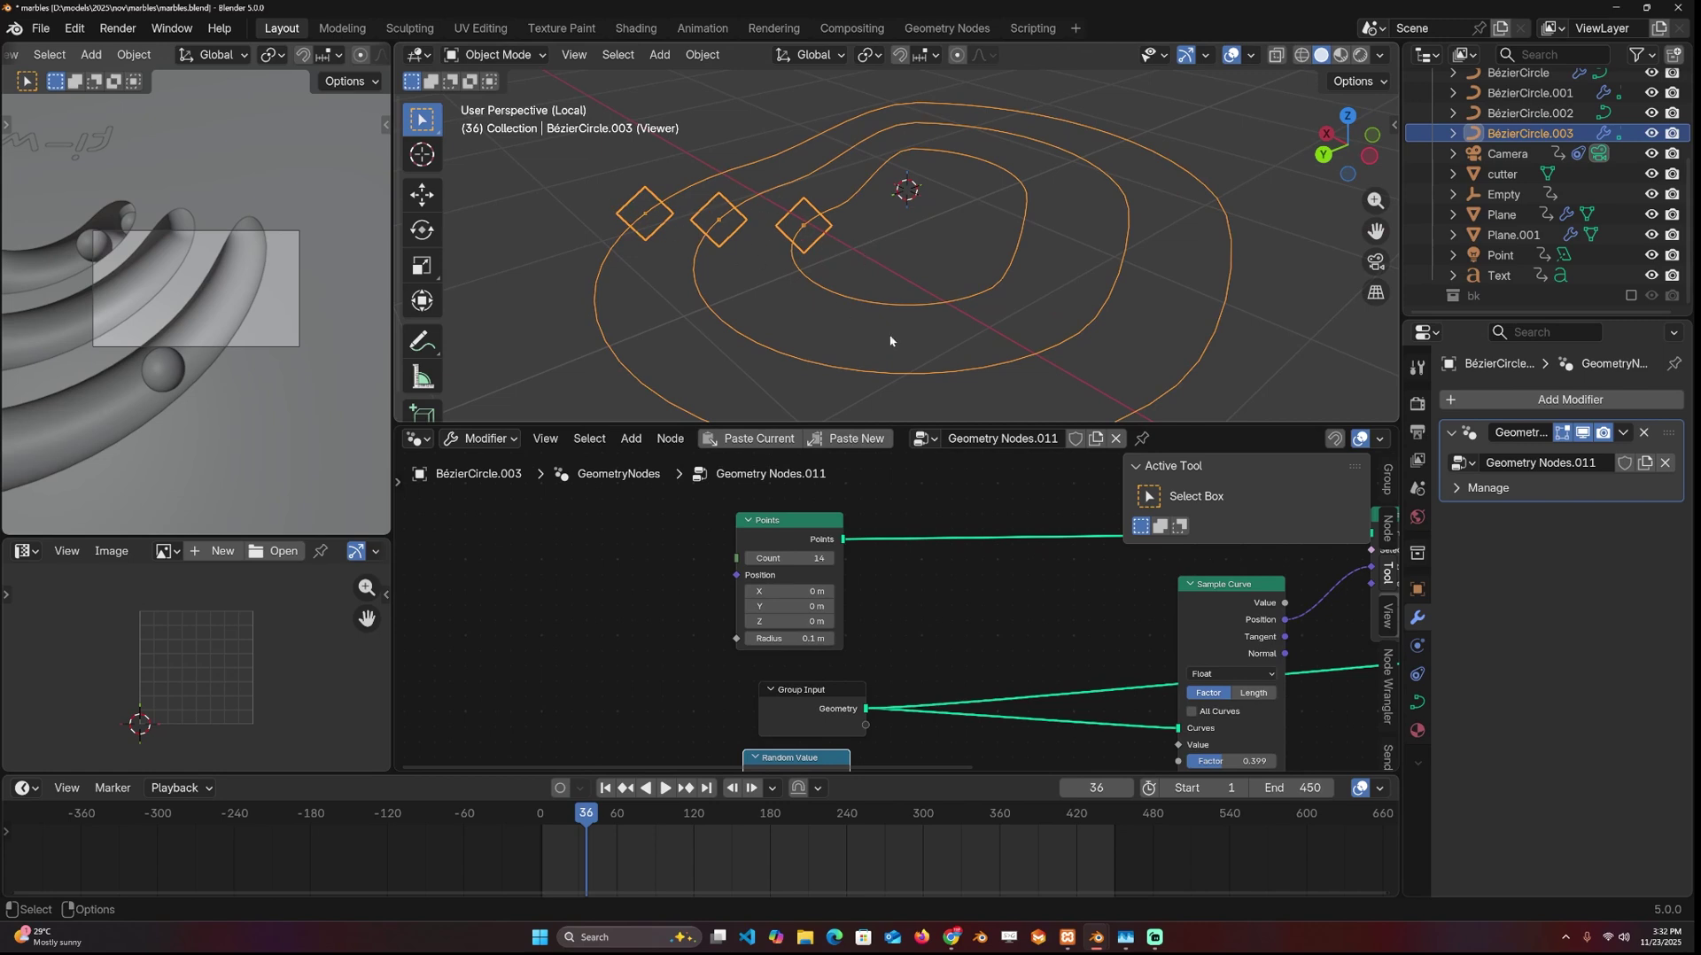
- Raise the Sample Curve factor to 1.000 to test the points' travel around all three curves
middle_click_drag(1071, 690, 938, 577)
scroll(787, 534, "down", 2)
middle_click_drag(786, 533, 835, 610)
left_click_drag(1075, 708, 1188, 708)
middle_click_drag(855, 648, 871, 579)
scroll(997, 317, "down", 4)
middle_click_drag(997, 318, 1044, 315)
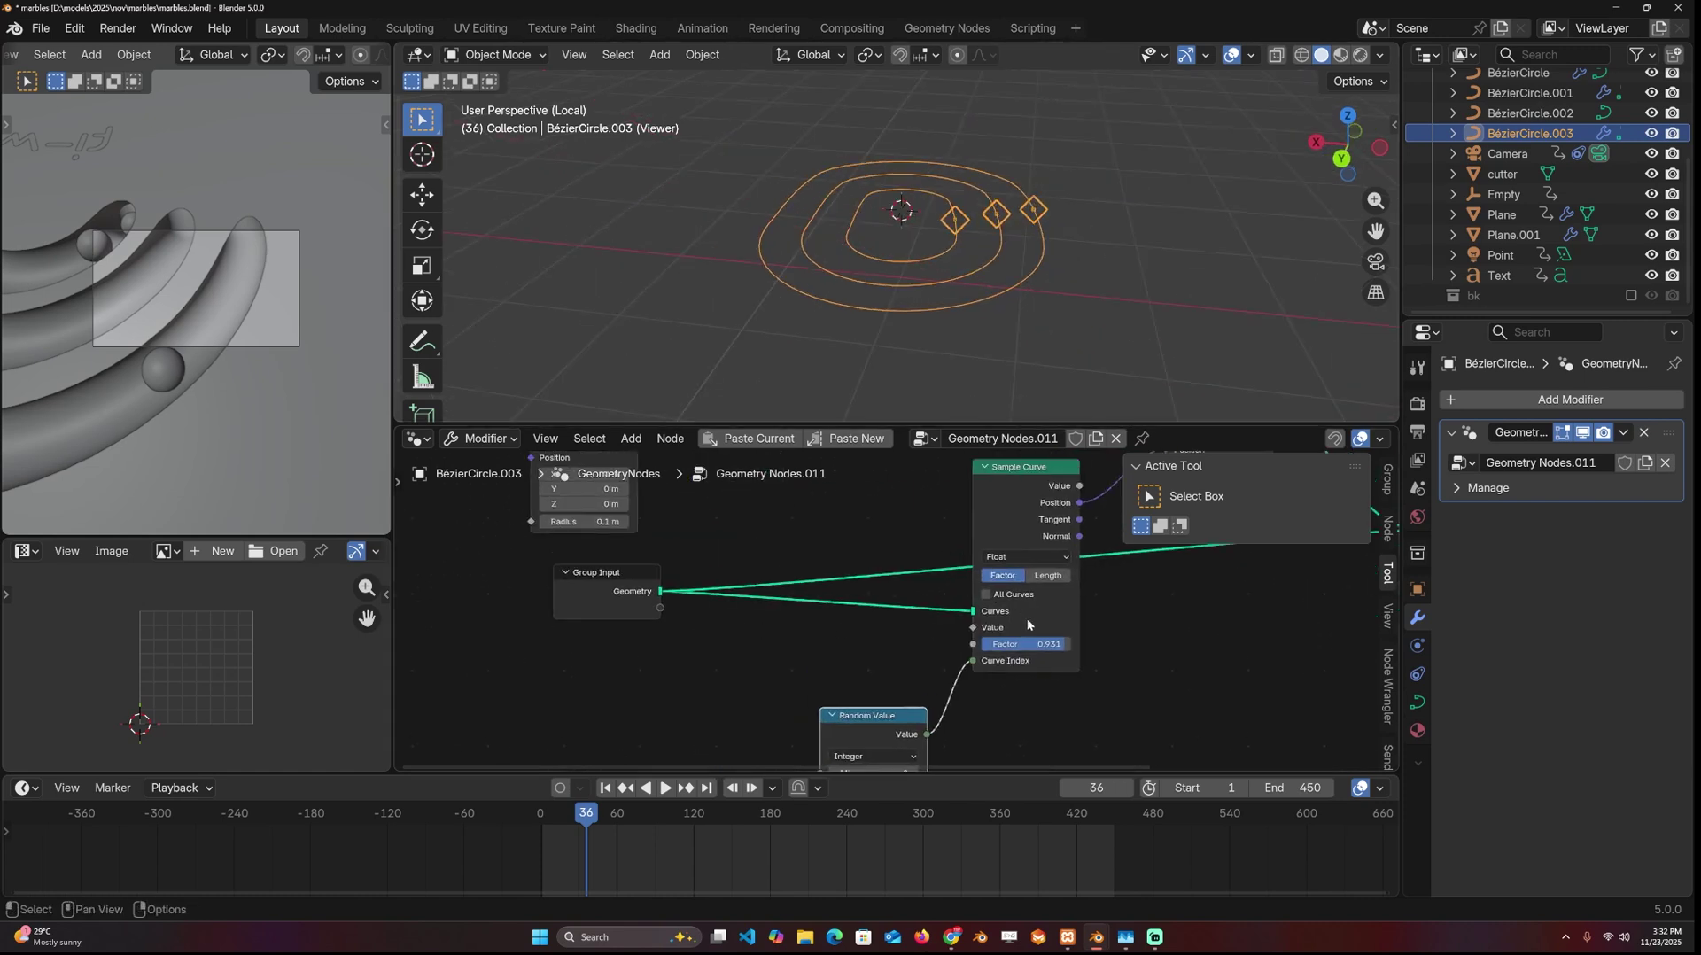
mouse_move(1030, 644)
left_mouse_down()
mouse_move(986, 644)
mouse_move(1038, 644)
left_mouse_up()
middle_click_drag(582, 640, 647, 611)
- Add a Scene Time node and connect its Seconds output to Sample Curve's Factor
key("shift+a")
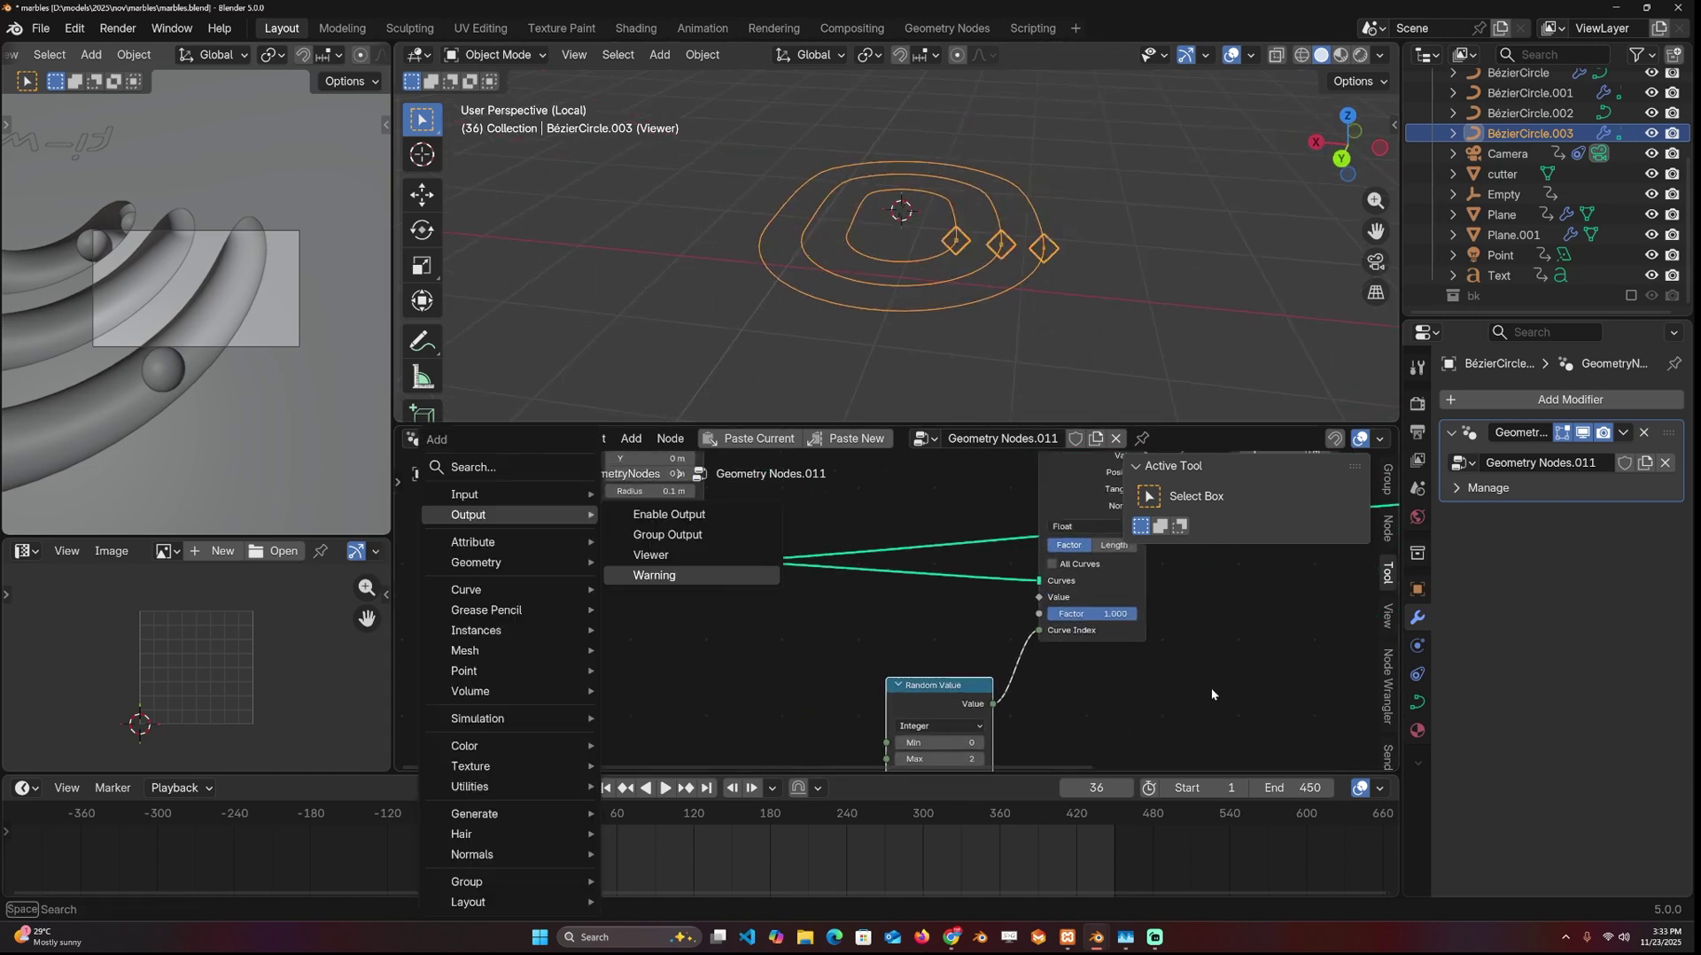
key("Escape")
key("shift+a")
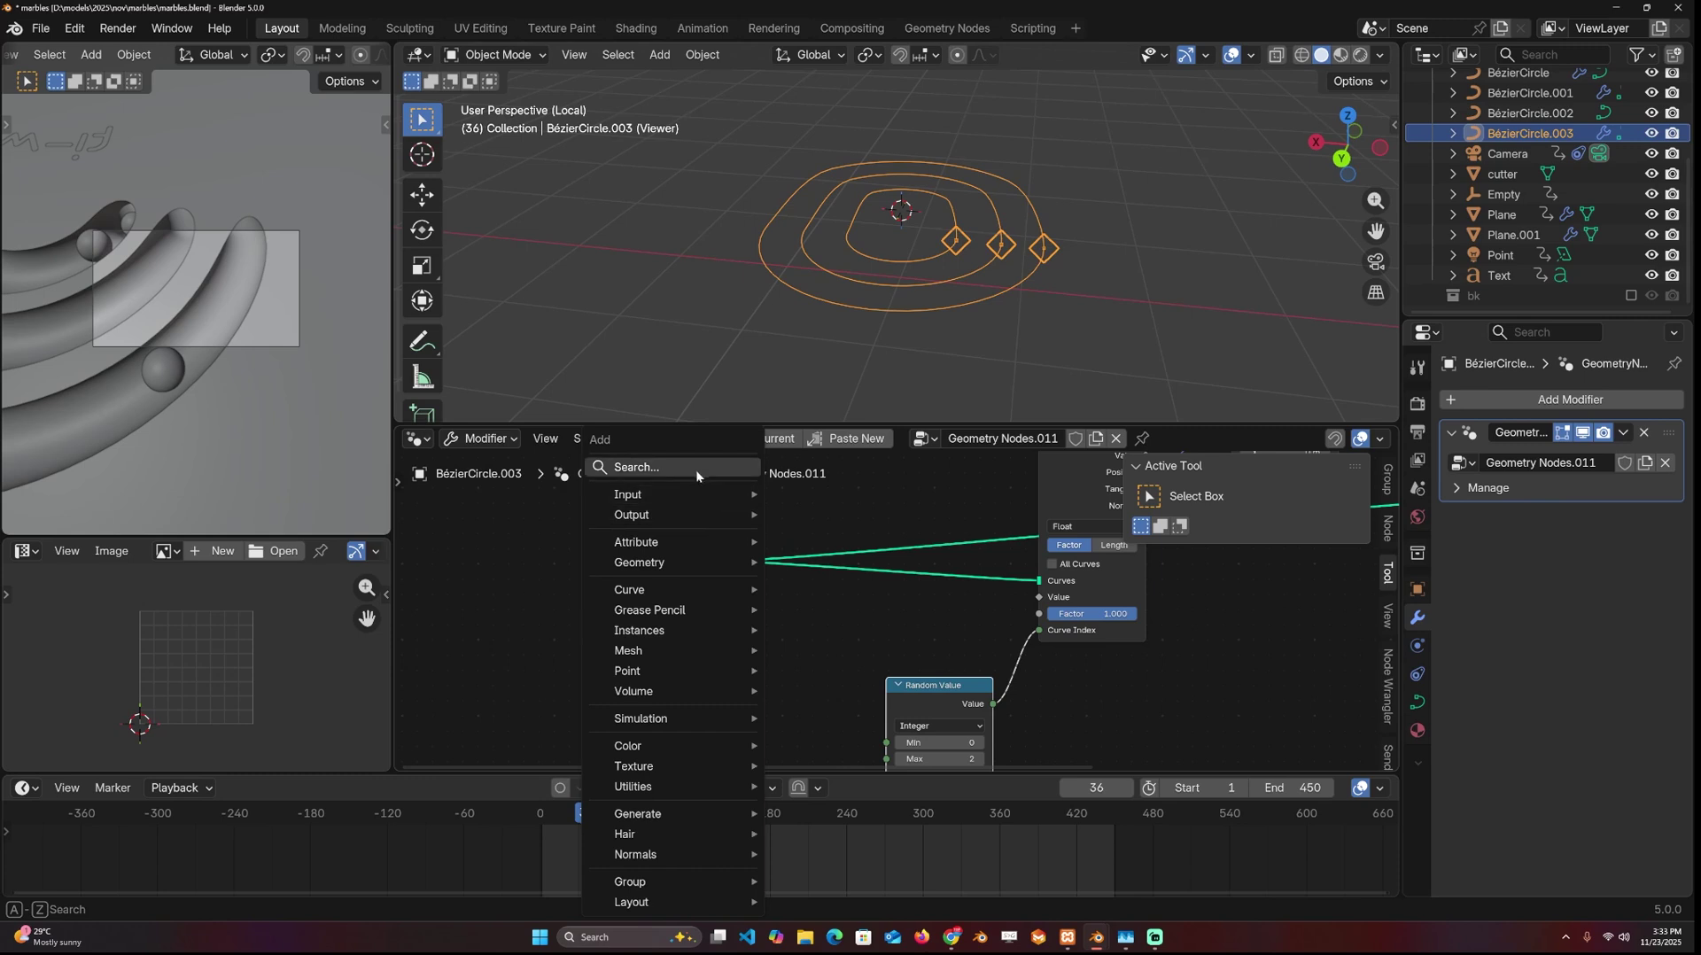
left_click(695, 469)
type("t")
left_click_drag(697, 608, 1038, 613)
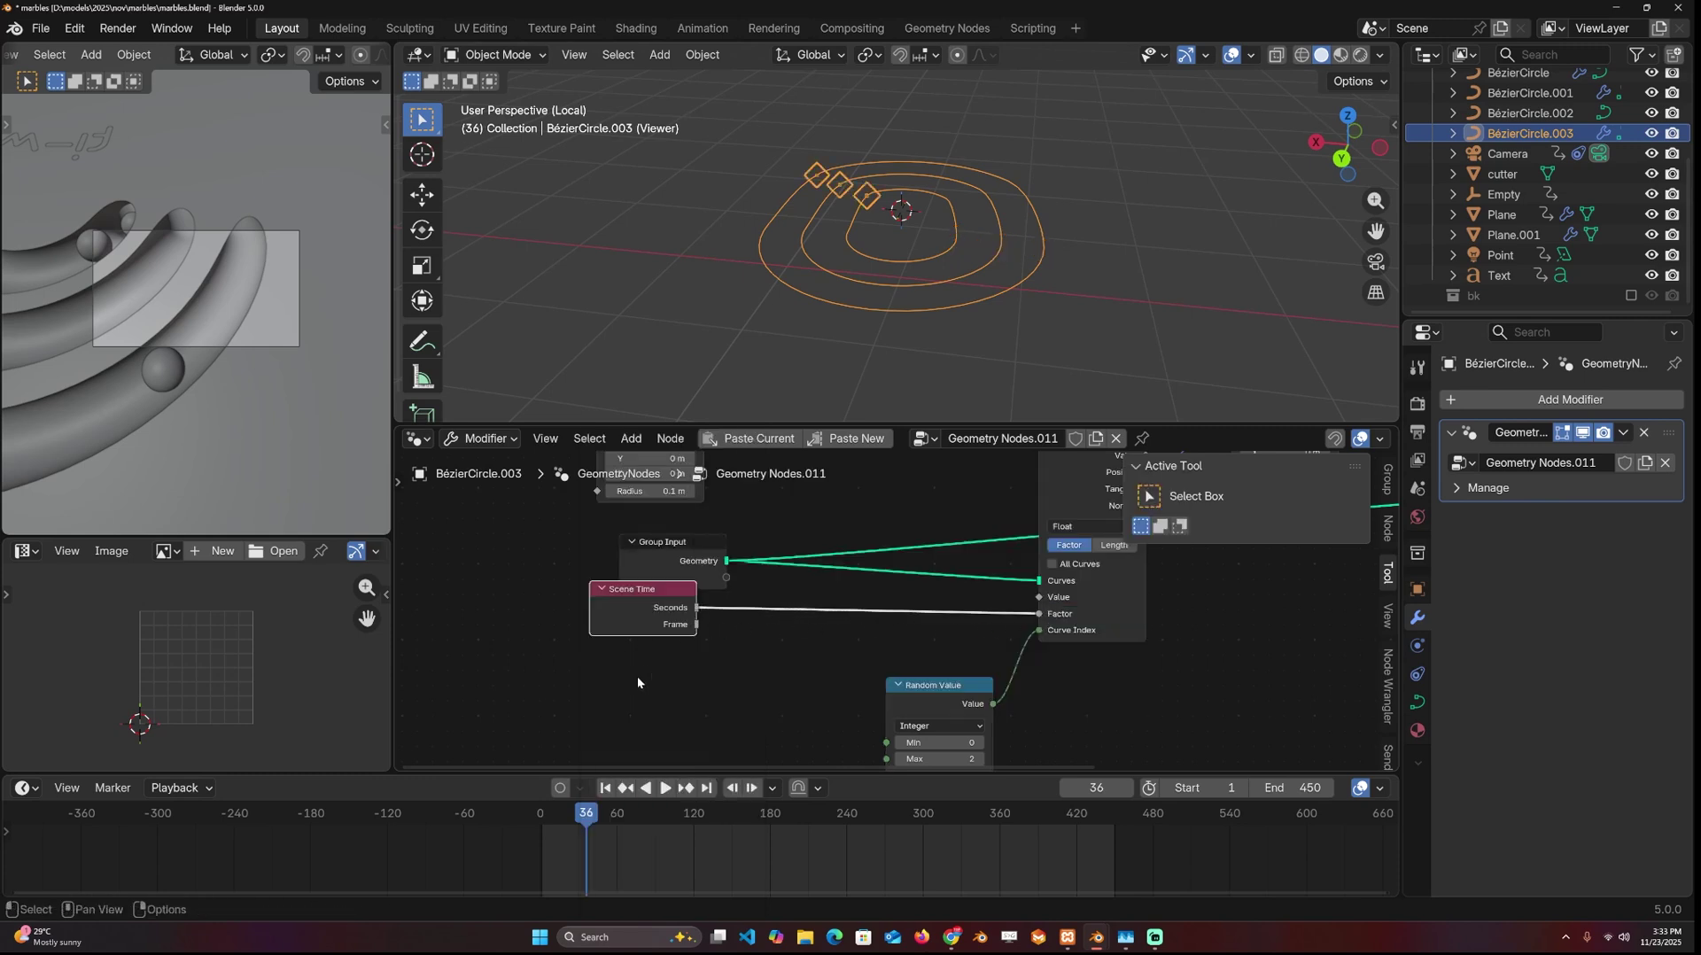
- Play the animation from the start to check how Scene Time moves the points along the curves
key("space")
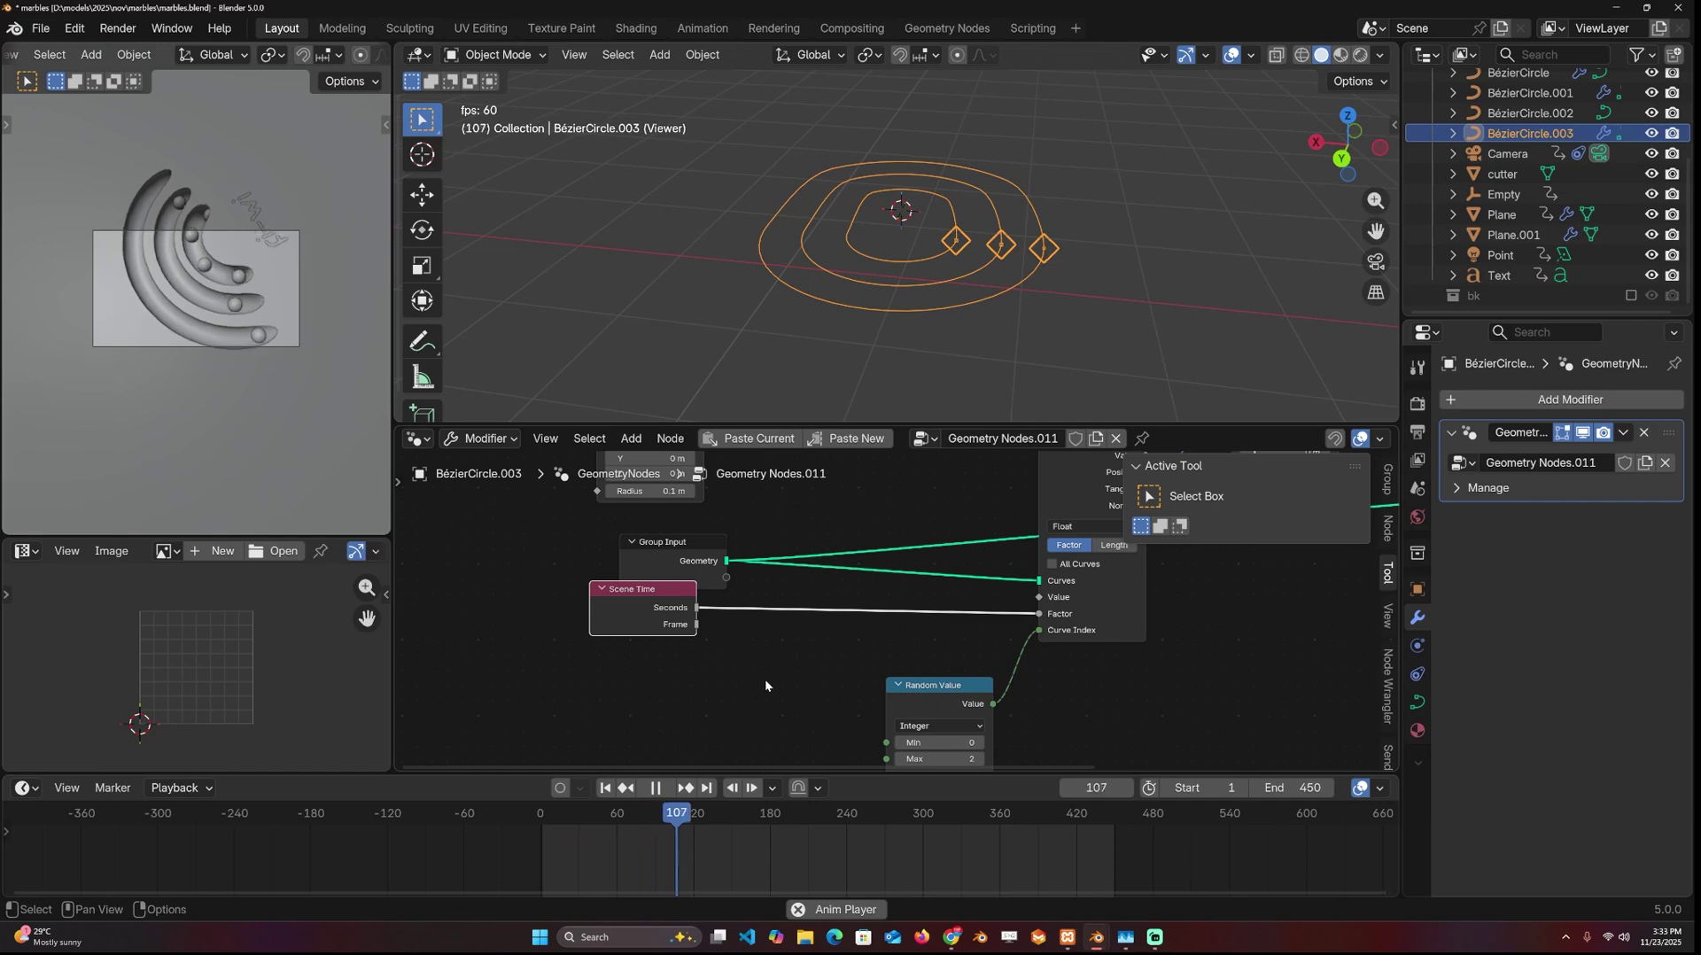
key("space")
key("shift+Left")
key("space")
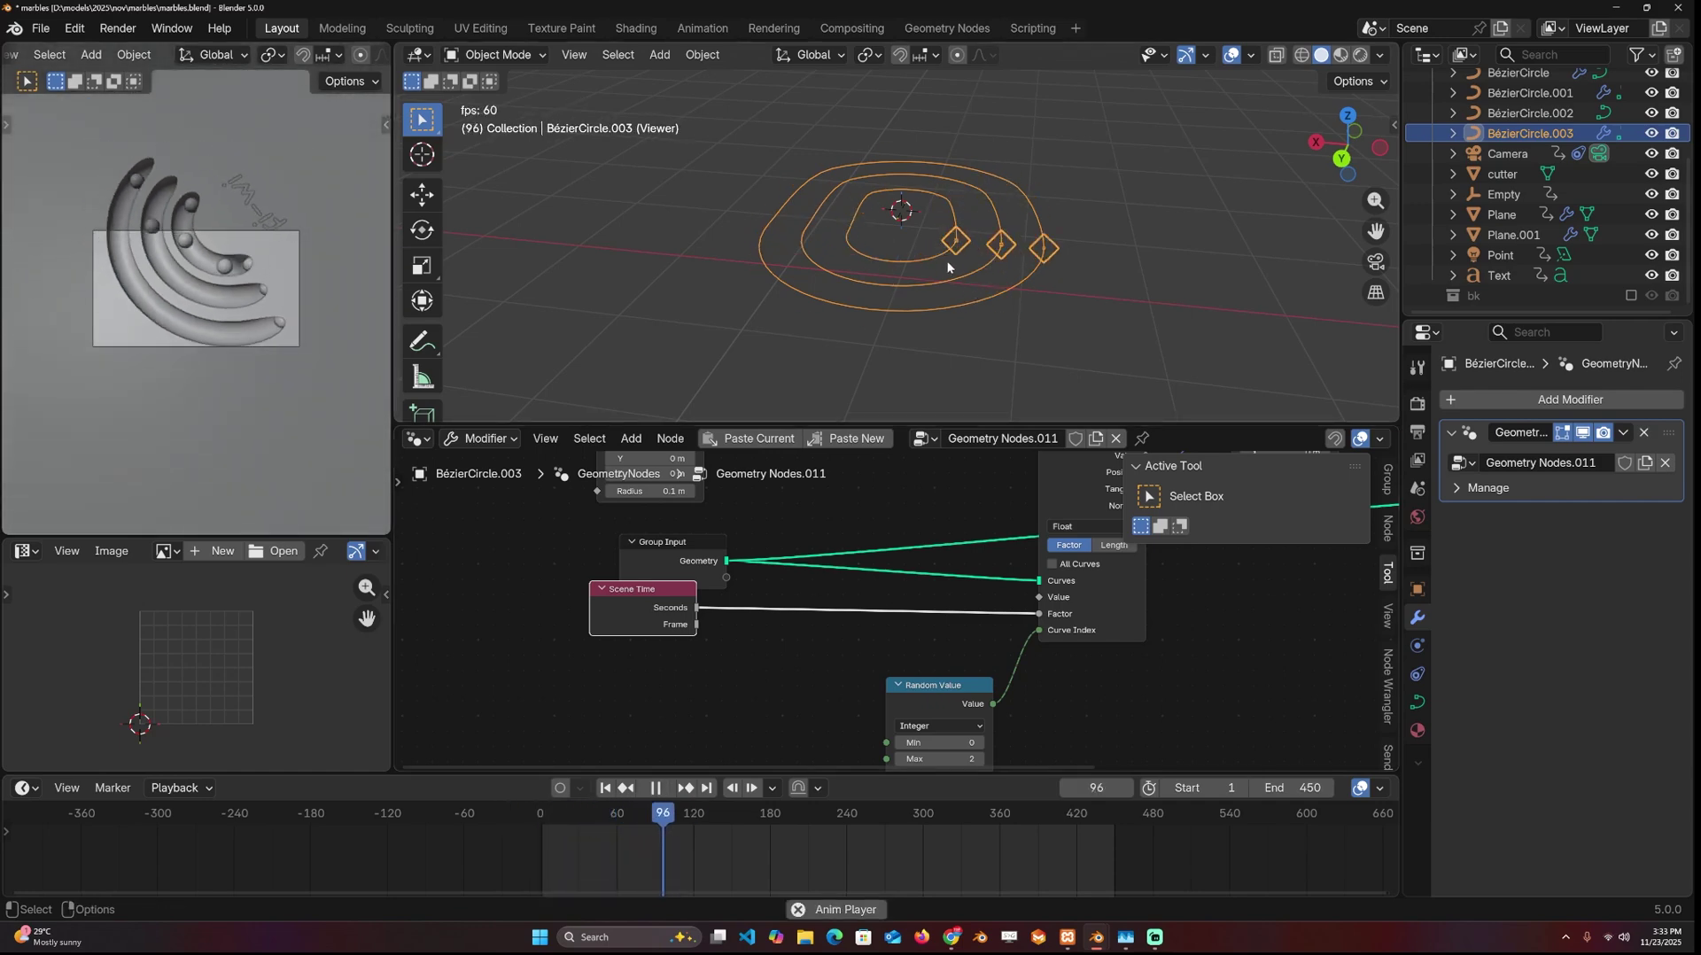
key("space")
key("space")
key("Escape")
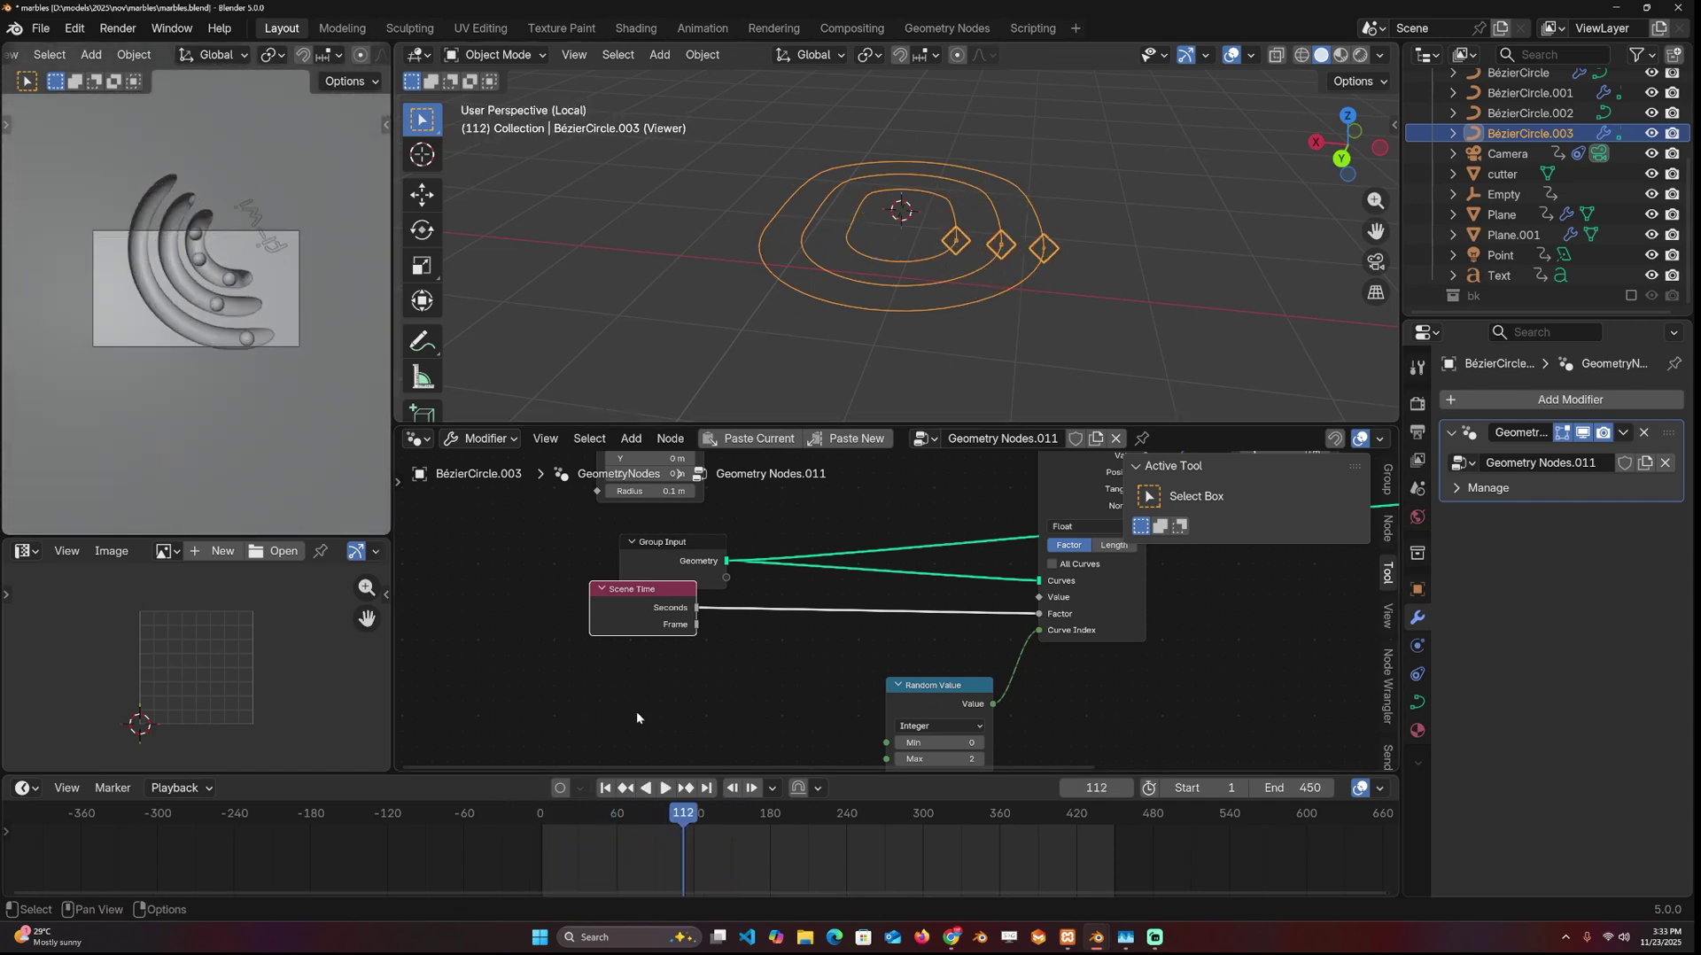
- Spread the Scene Time and Random Value nodes apart to make room before Sample Curve
key("ctrl+z")
left_click_drag(635, 623, 535, 649)
middle_click_drag(743, 632, 737, 570)
left_click_drag(921, 632, 1023, 674)
- Insert a Math node between Scene Time and Sample Curve and set its operation to Floored Modulo
left_click(631, 437)
type("math")
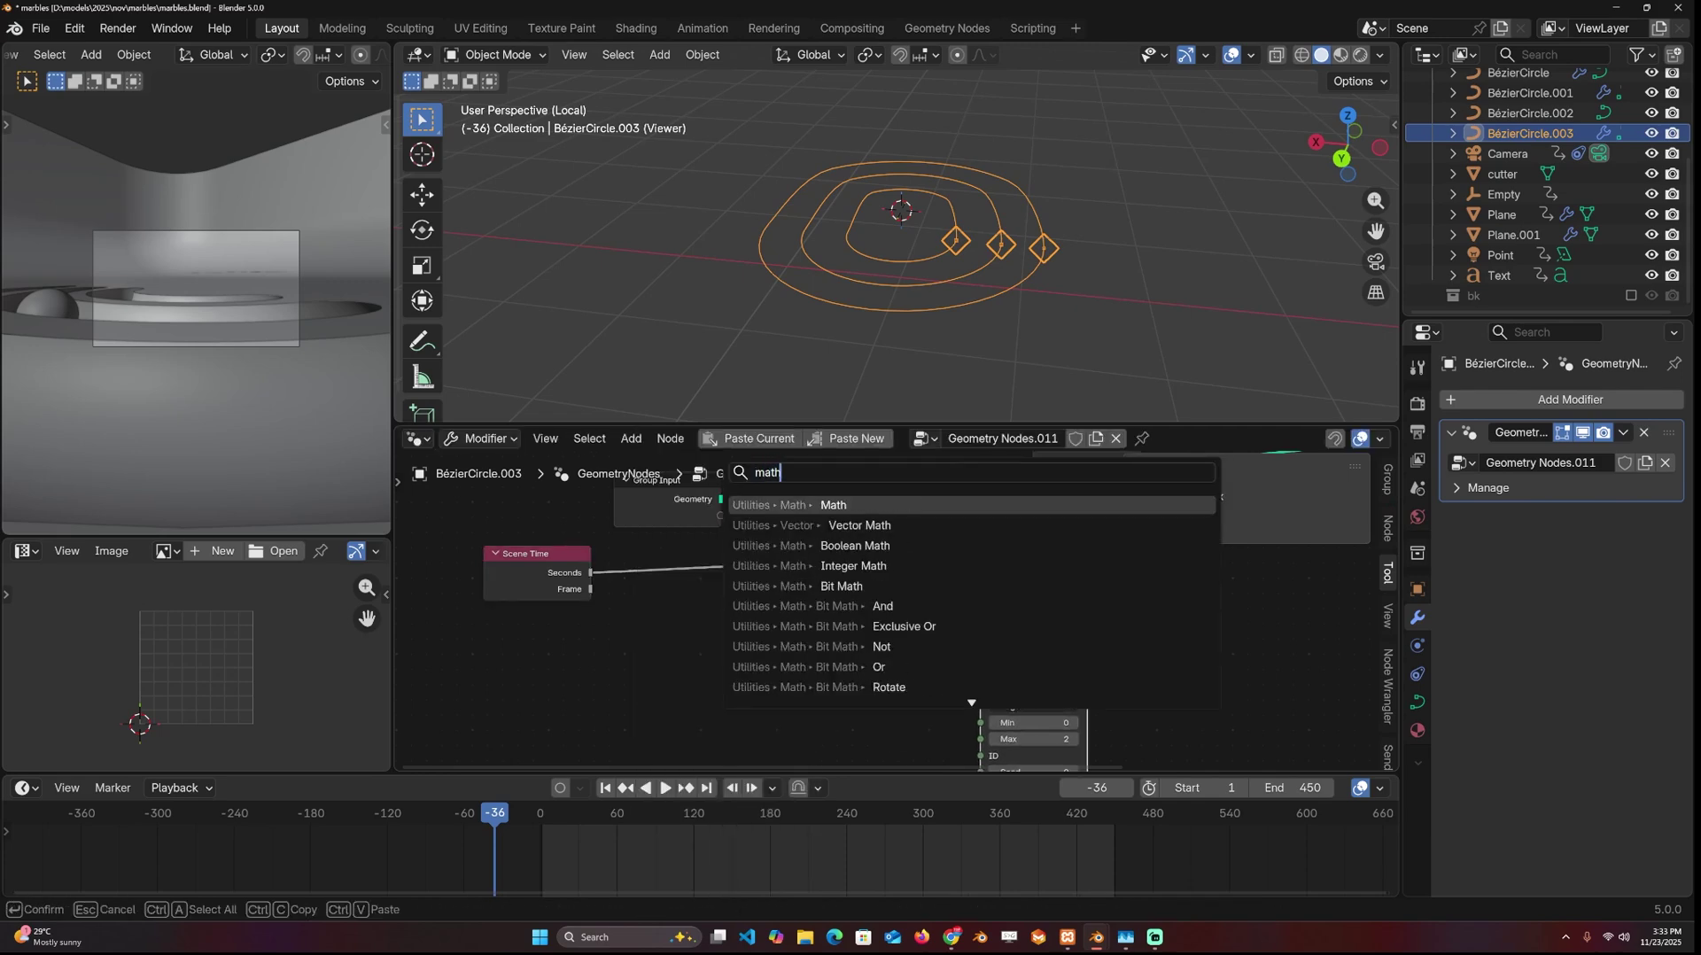
key("Return")
left_click(777, 542)
left_click(813, 583)
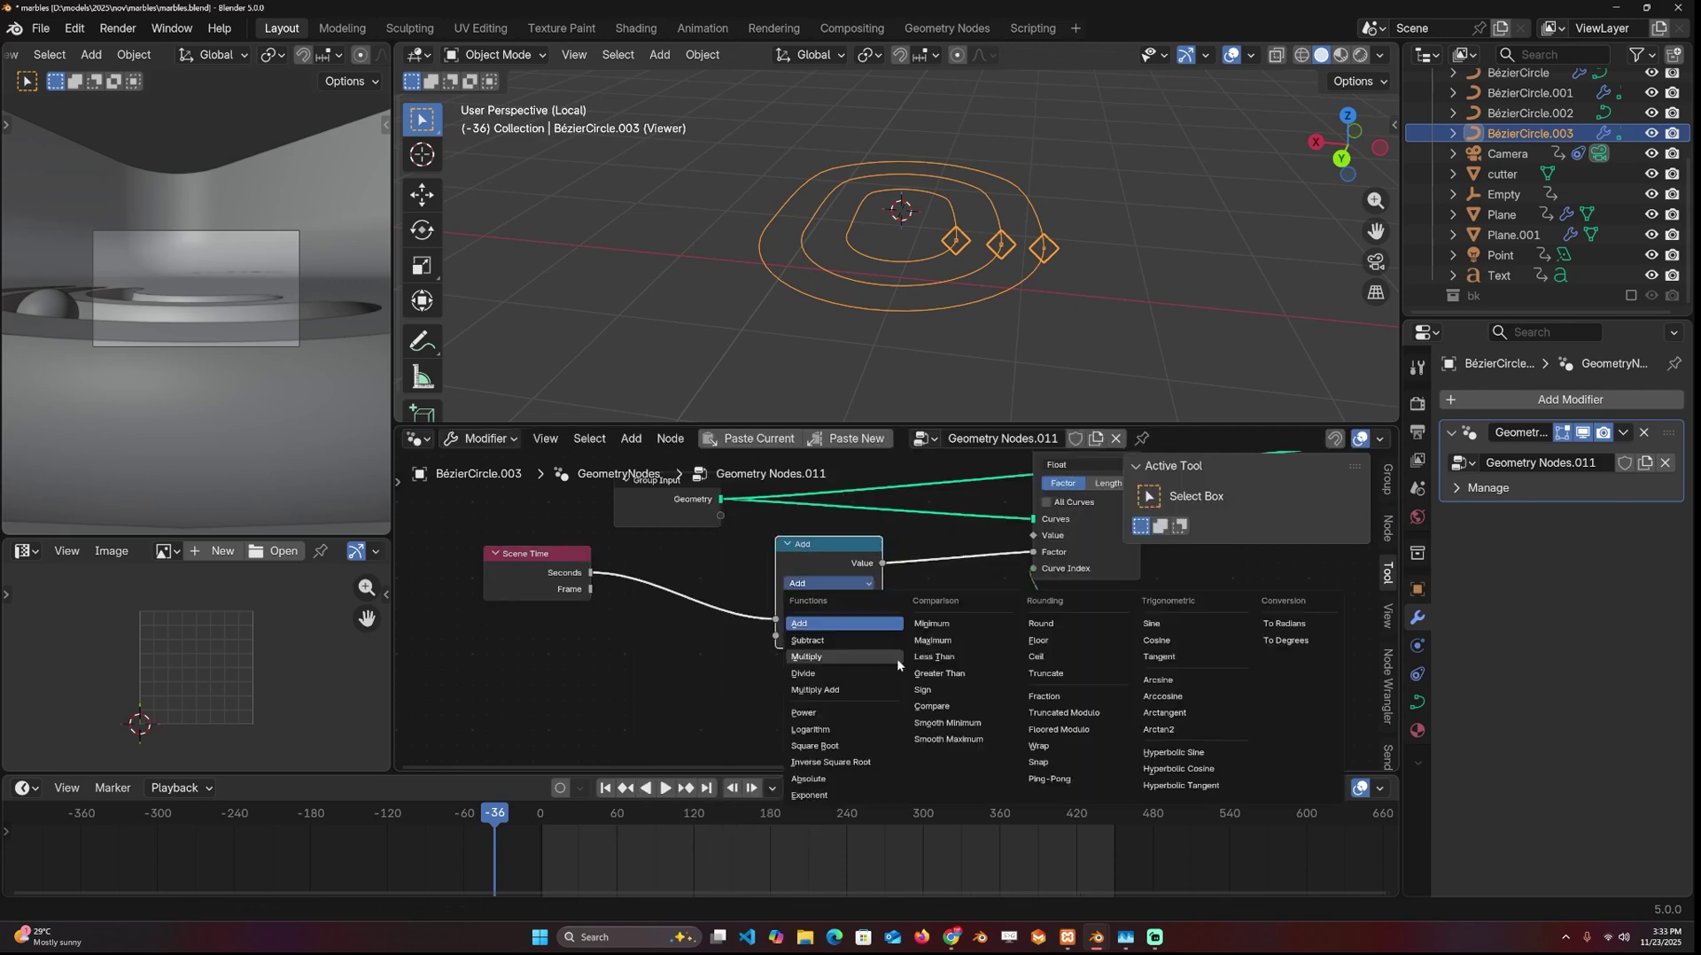
left_click(1085, 725)
- Set the Floored Modulo value to 1.000 and play the animation to check the looping motion
key("space")
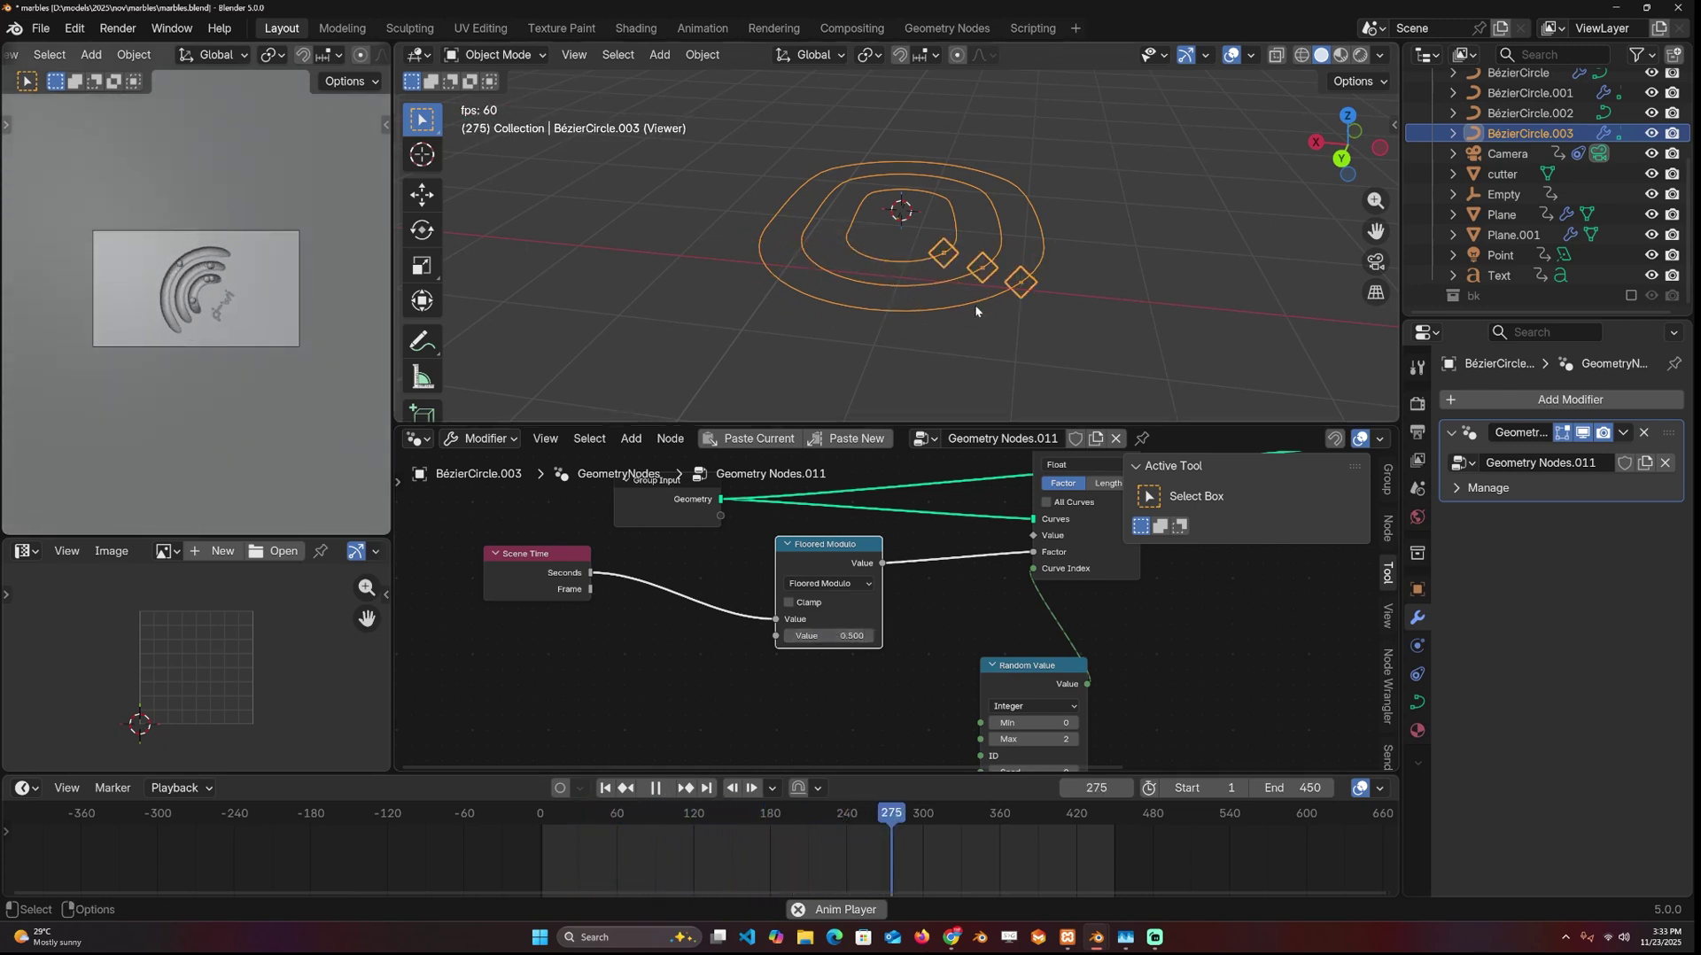
key("Escape")
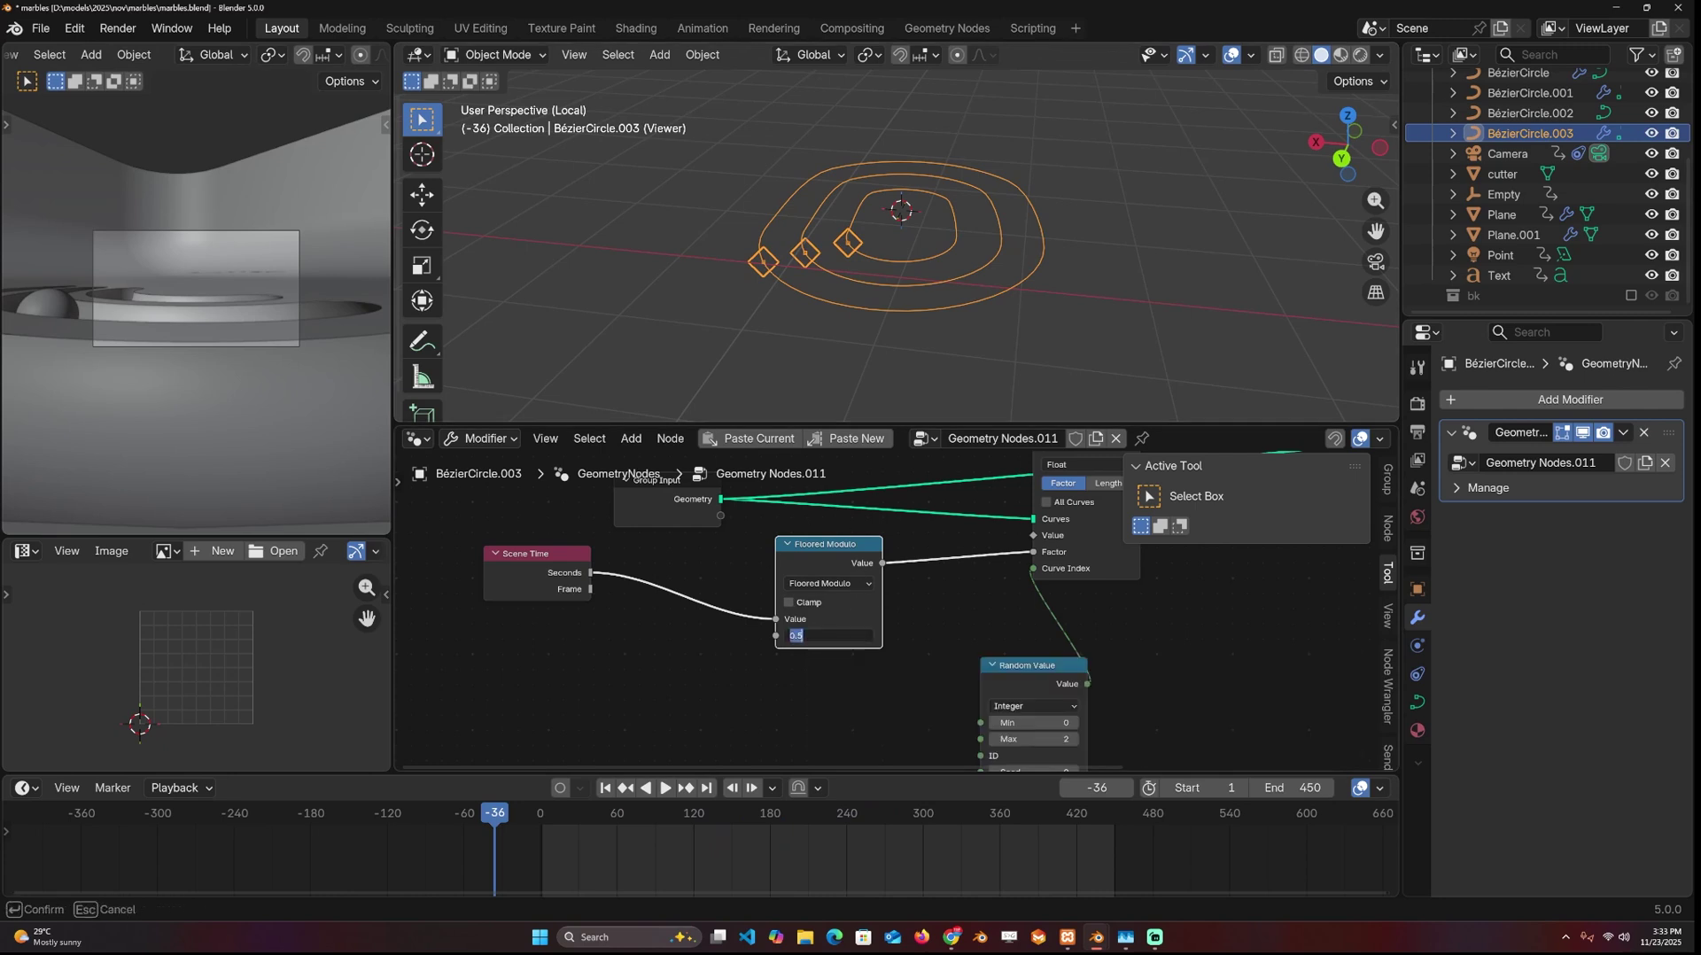
key("space")
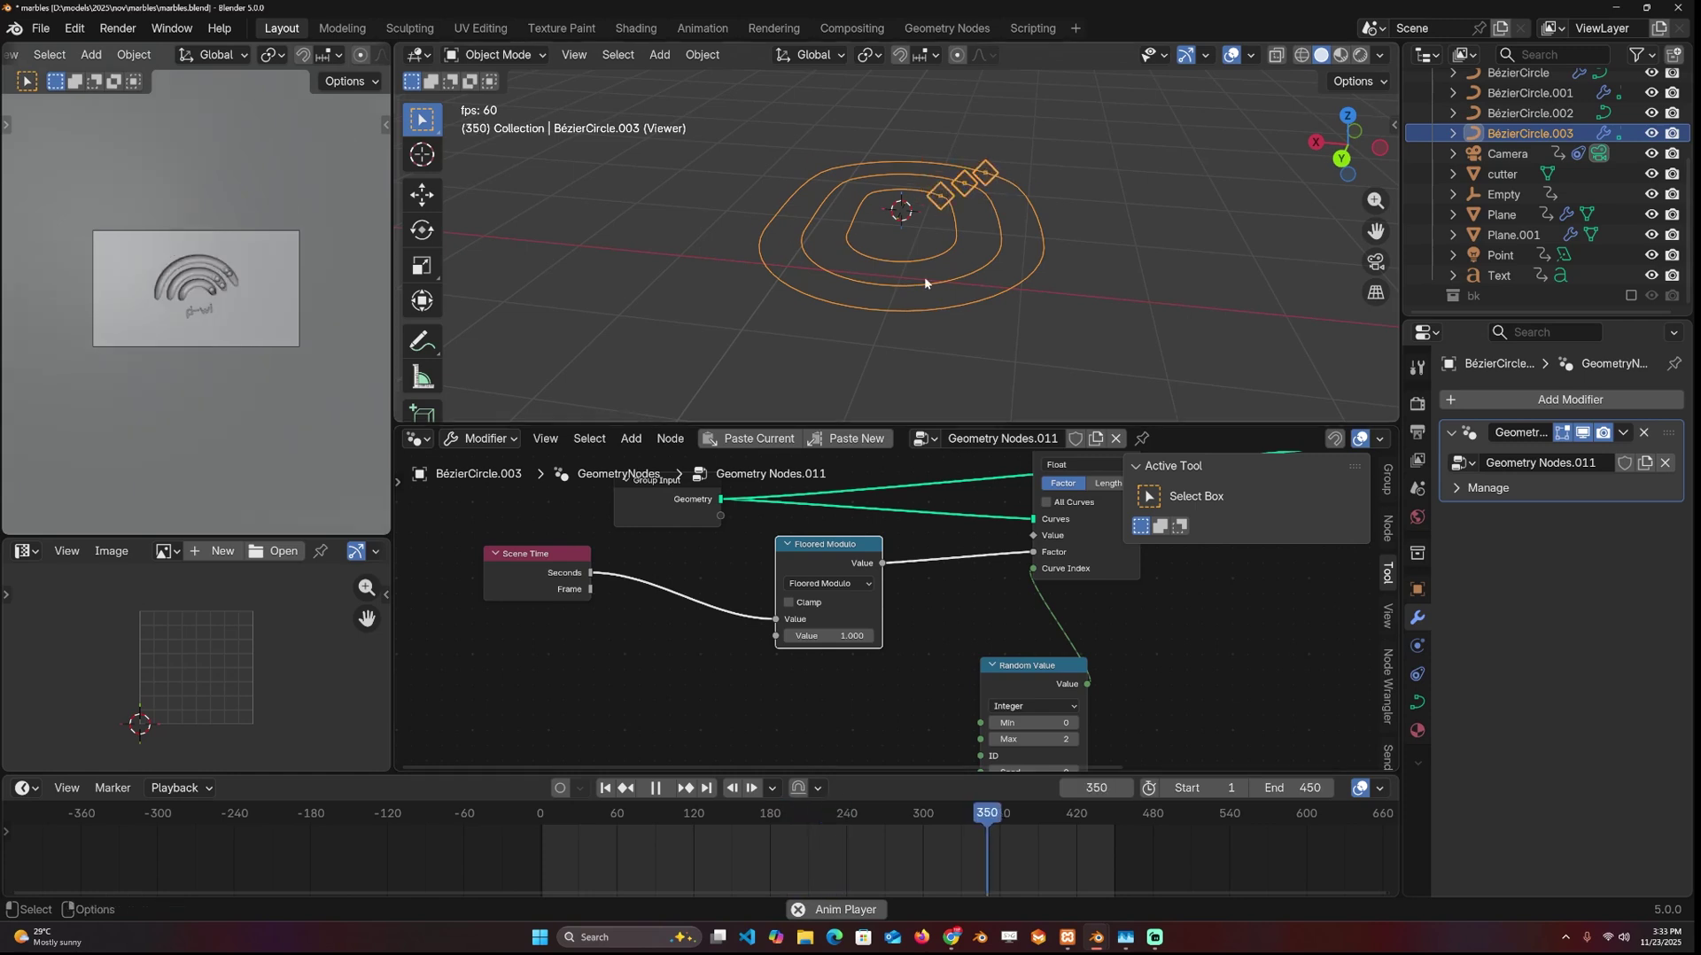
key("Escape")
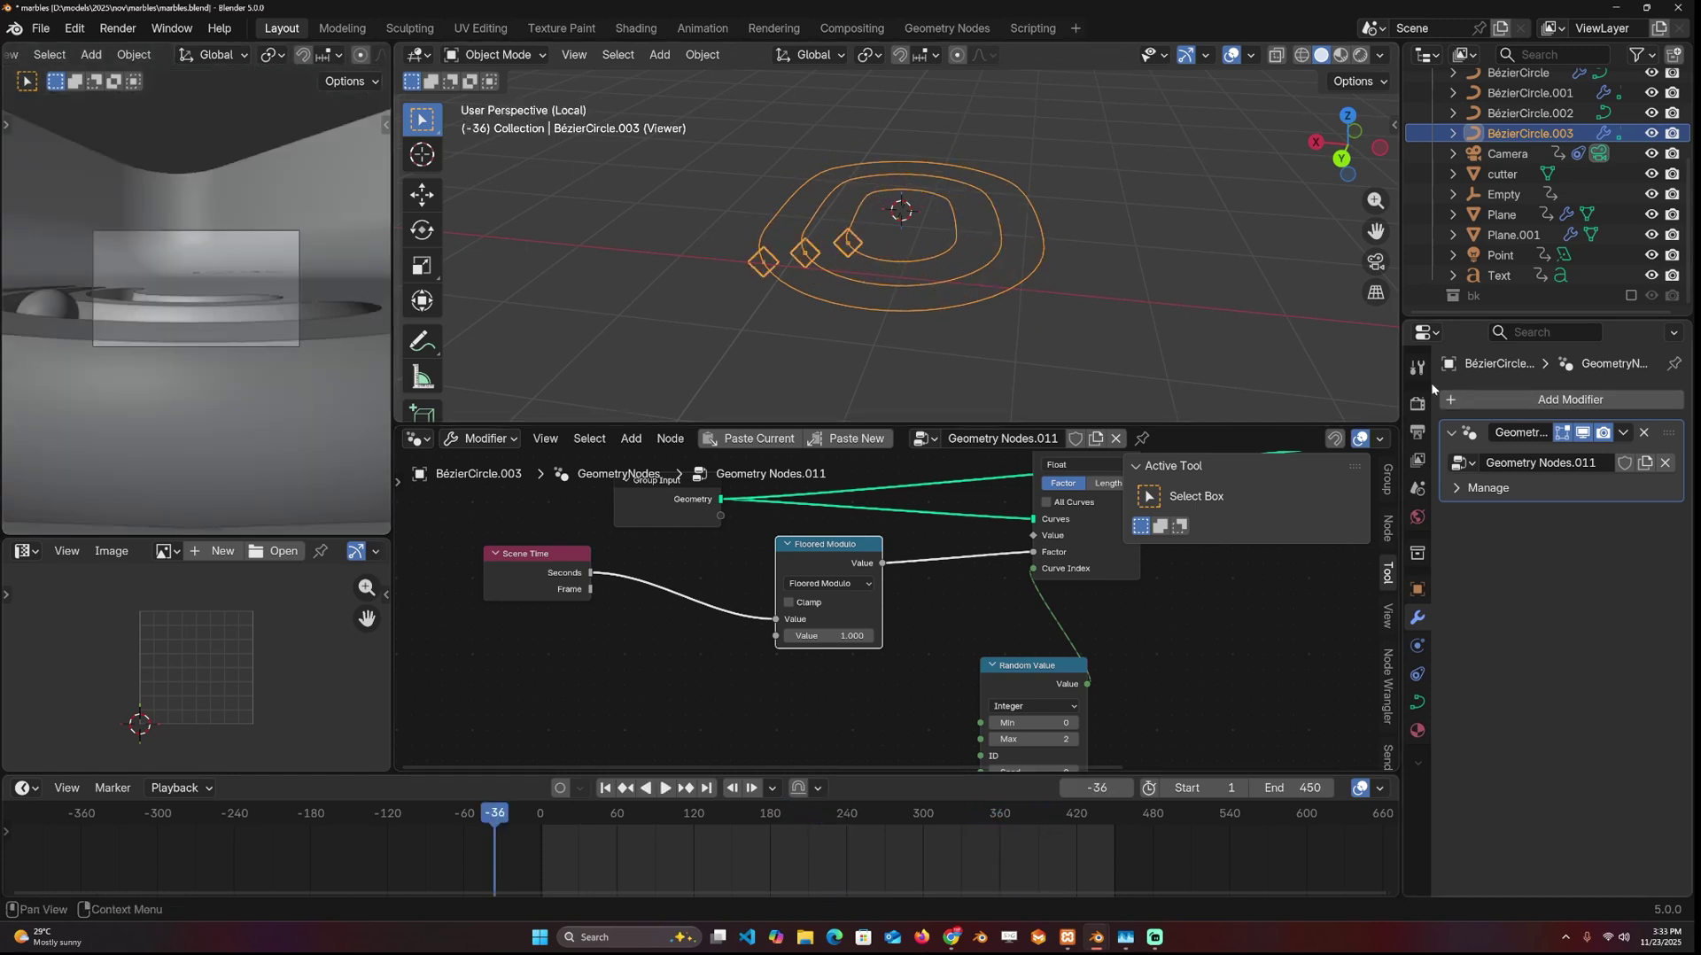
- Try a scene frame rate of 23.98 fps during playback and return it to 60 fps
left_click(1419, 401)
left_click(1417, 431)
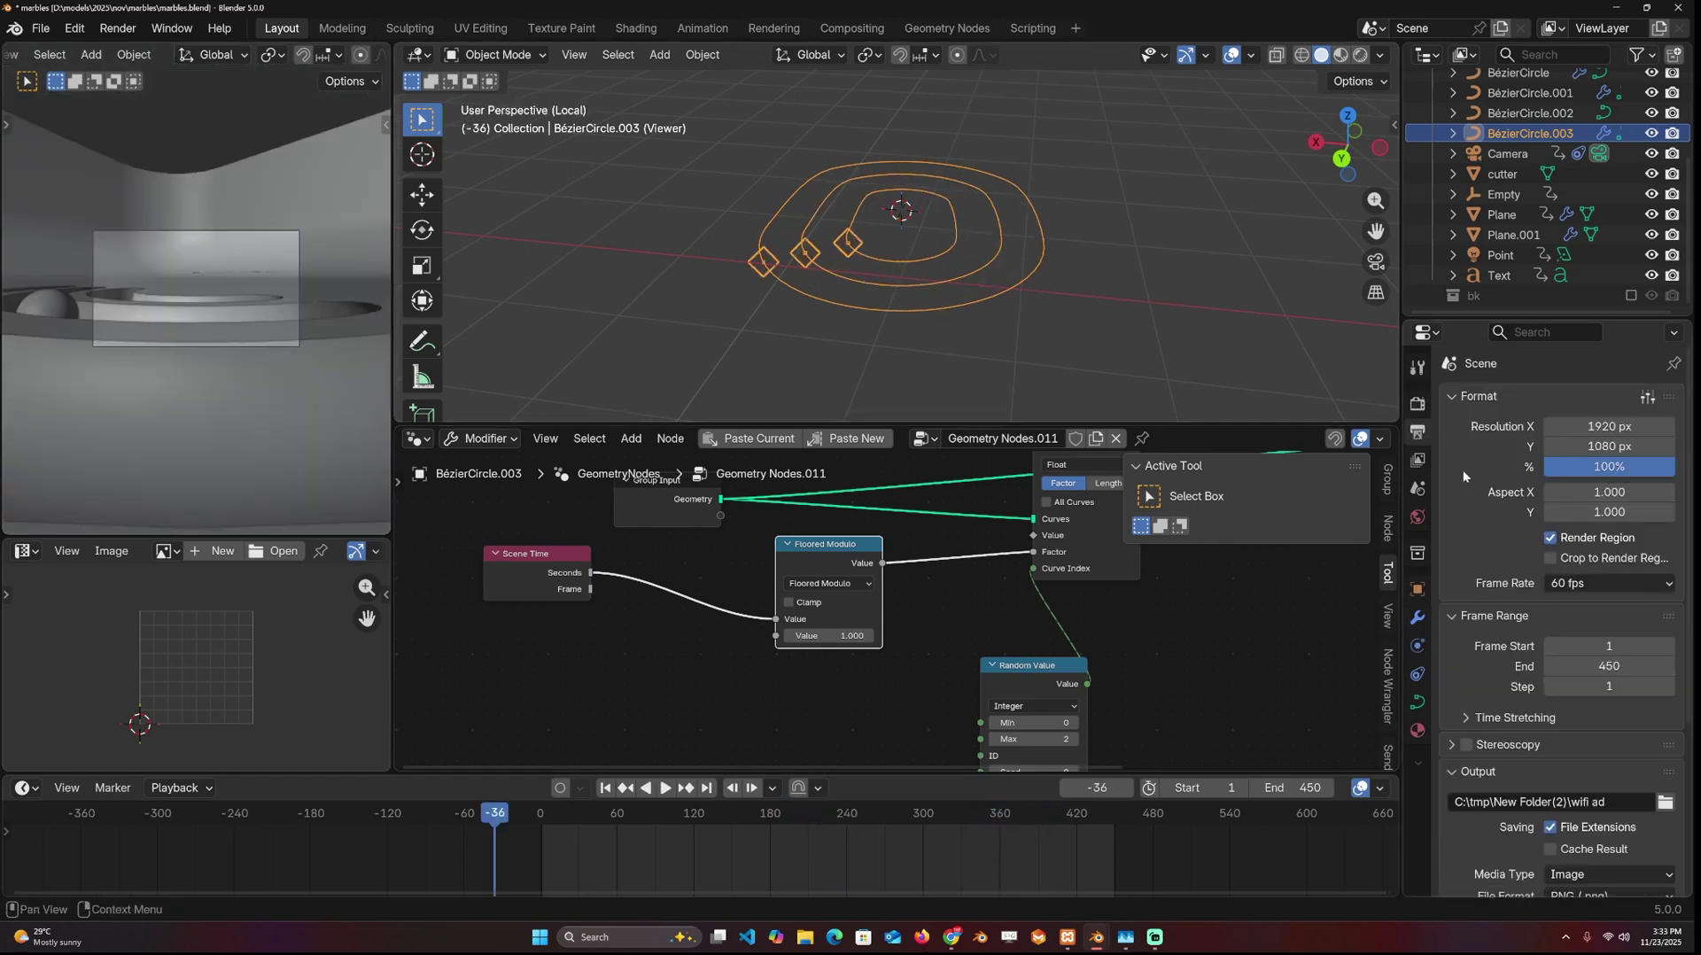
left_click(1623, 585)
left_click(1609, 675)
key("space")
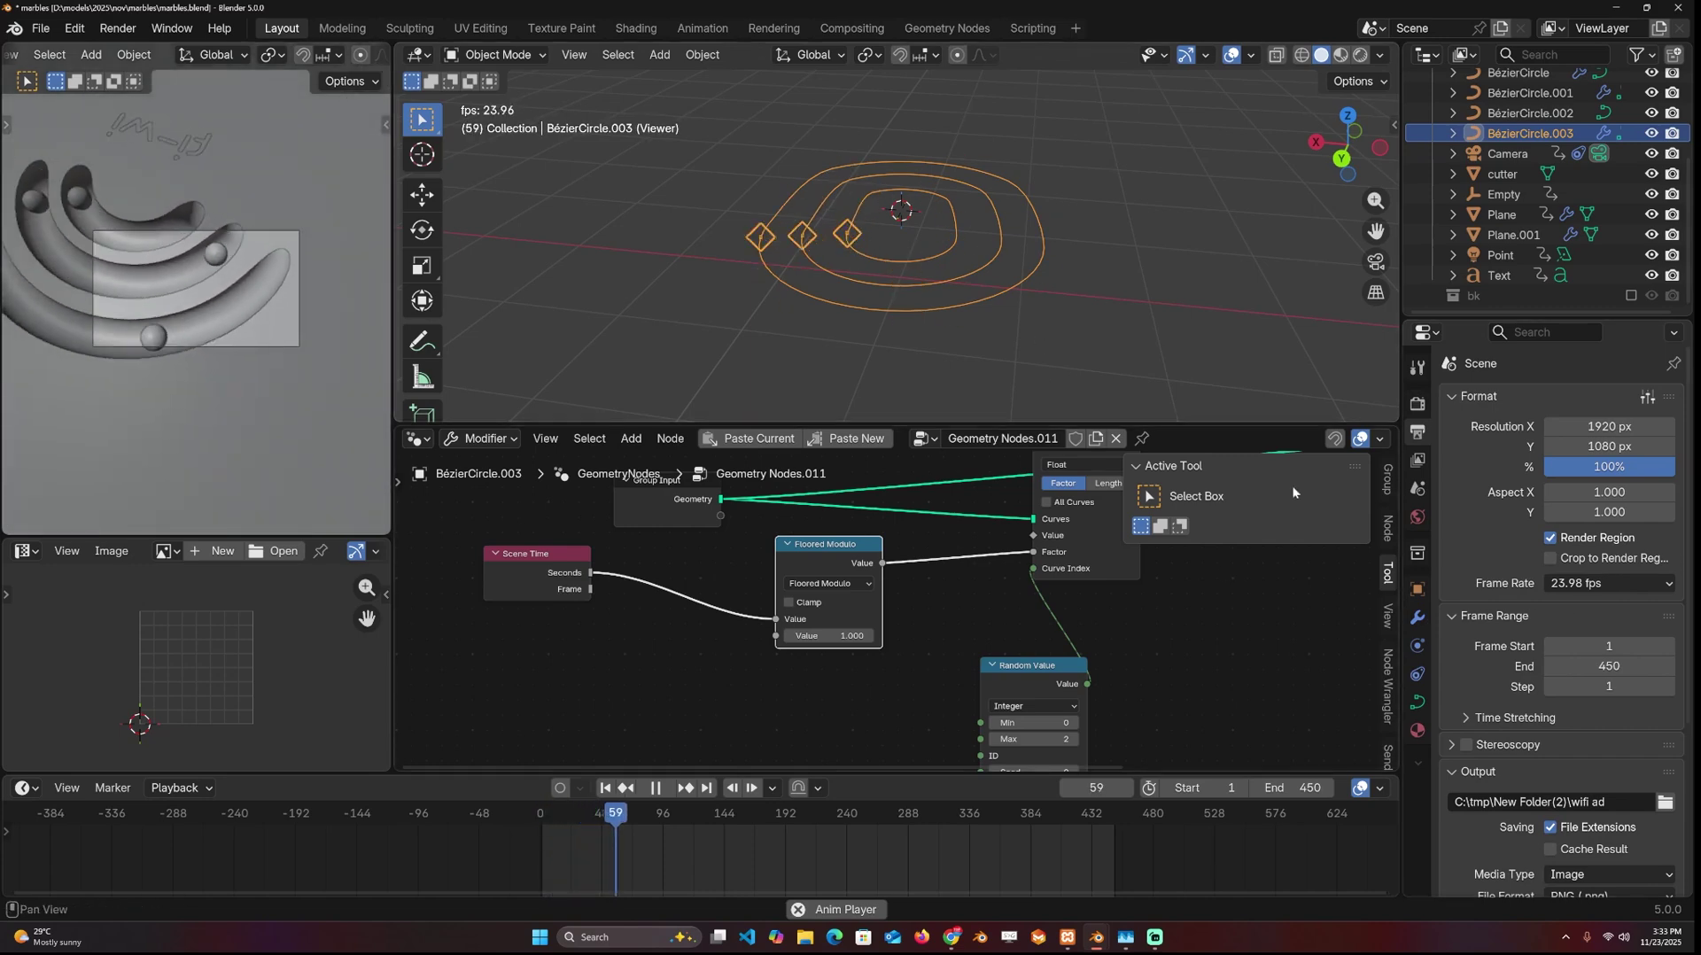
left_click(1618, 585)
left_click(1583, 809)
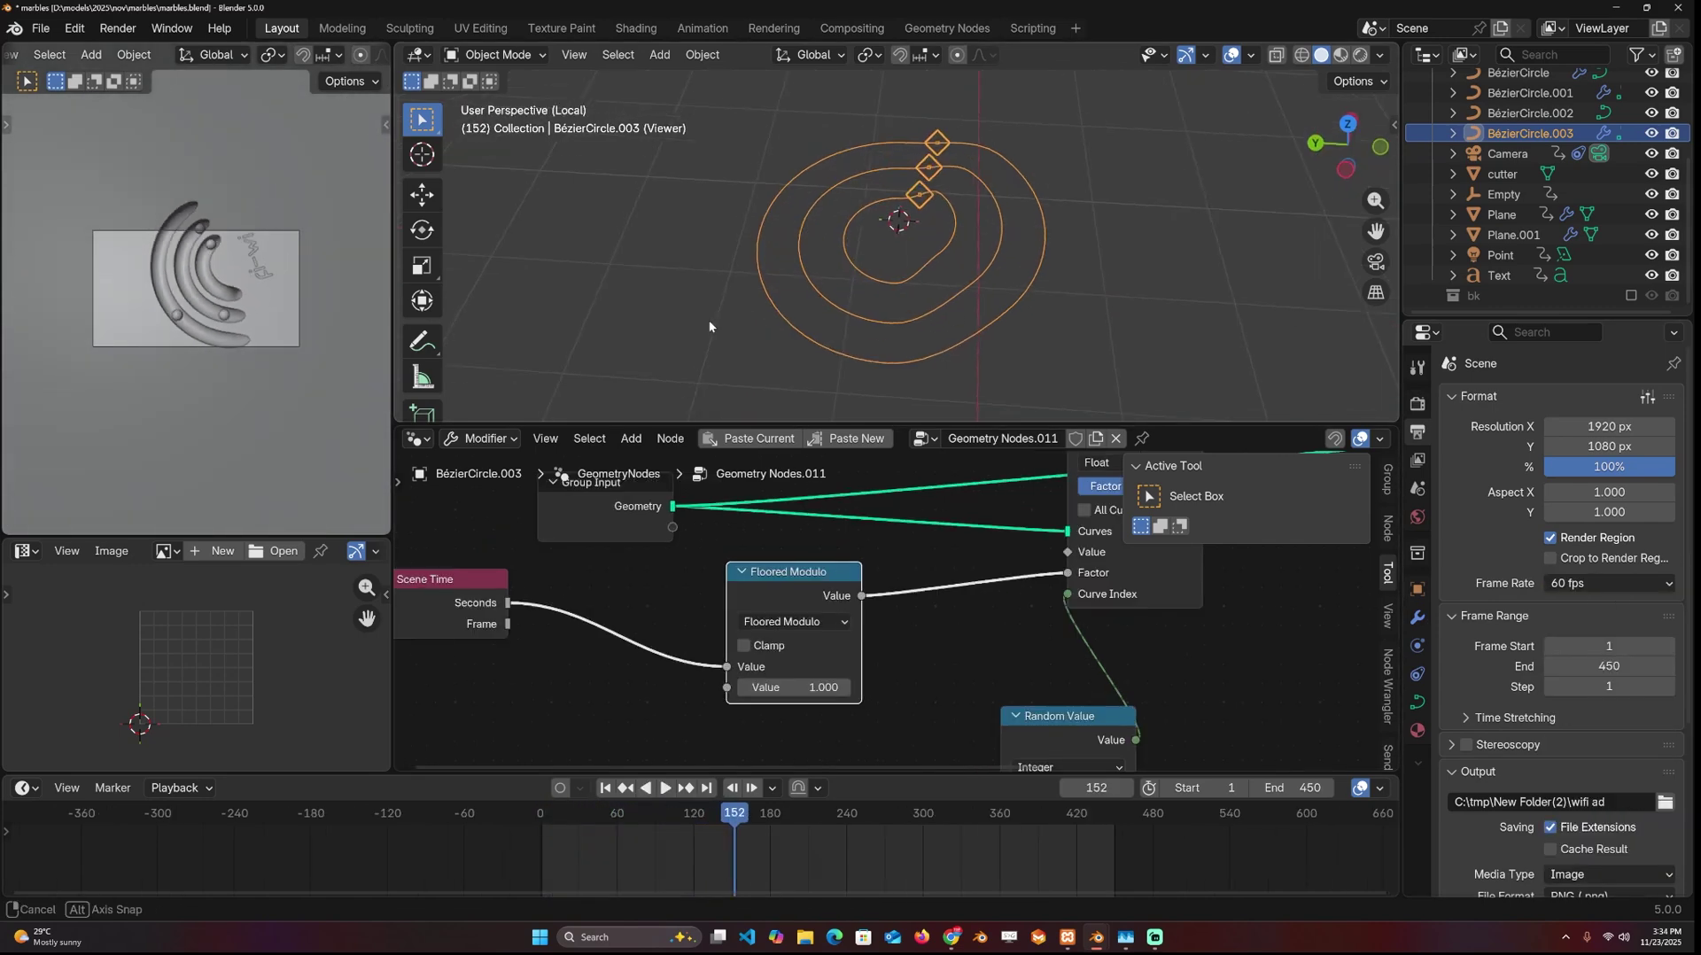
- Play the animation and inspect the points' motion against the grooved tracks from another angle
middle_click_drag(709, 326, 719, 319)
key("space")
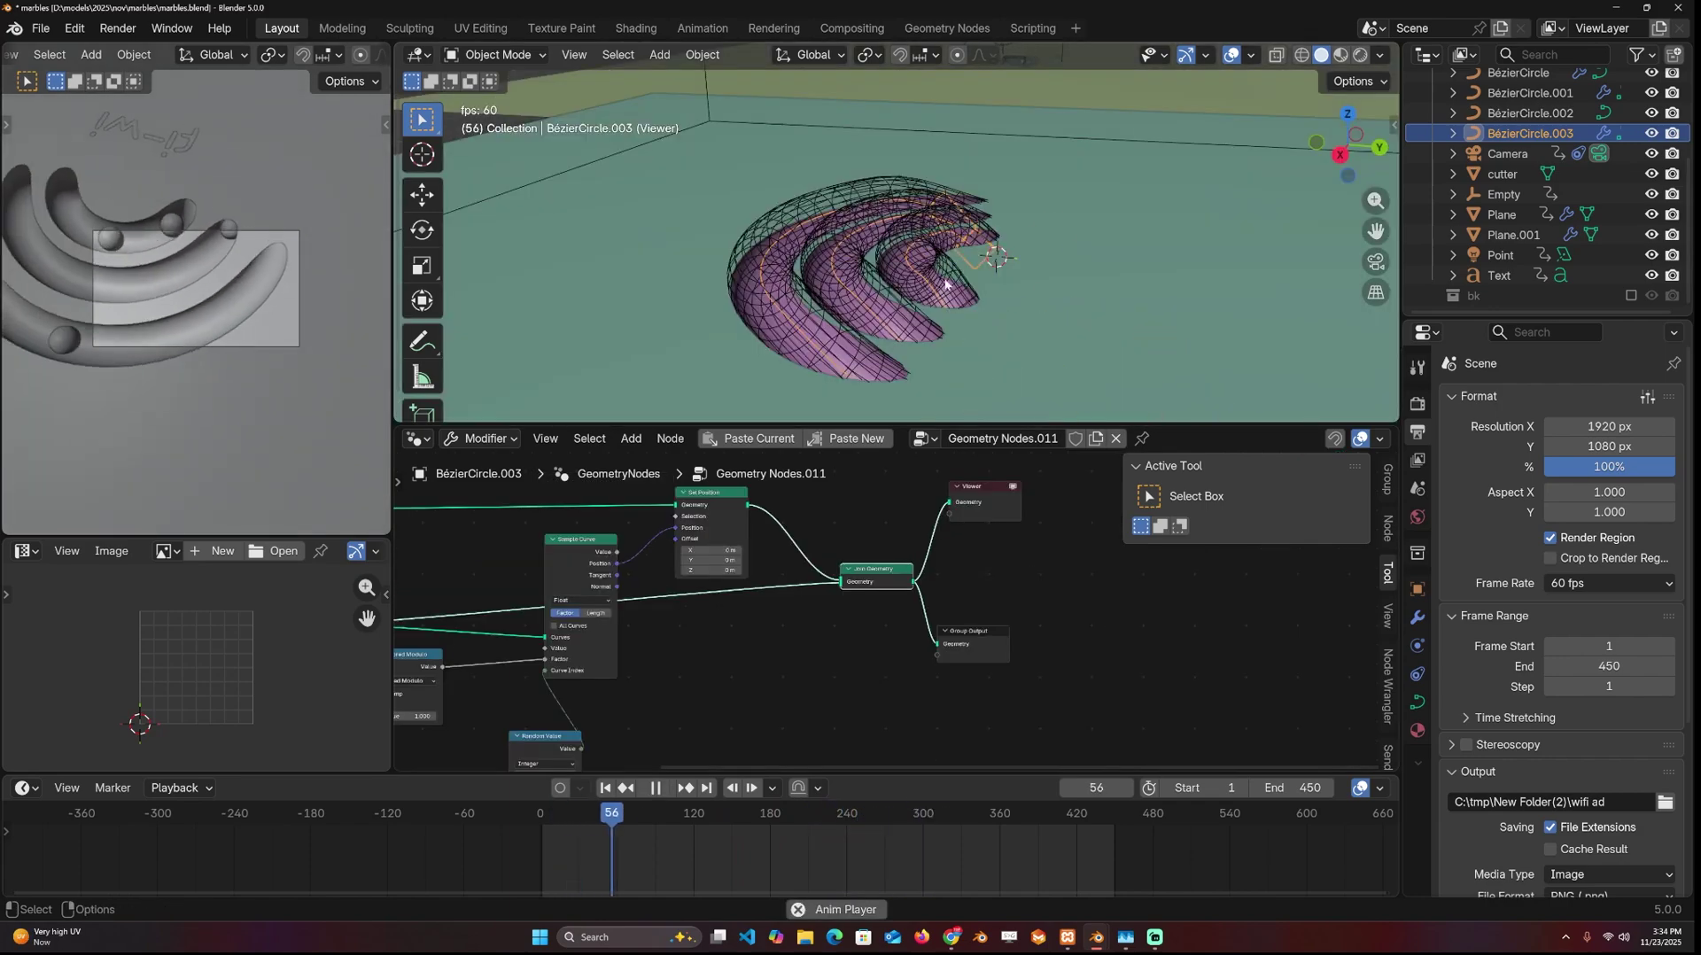
middle_click_drag(971, 342, 1063, 367)
key("space")
- Hide the BézierCircle.001 object that covers the grooves and reselect the curve carrying the node setup
left_click(947, 243)
key("h")
left_click(858, 278)
scroll(1033, 578, "down", 3)
scroll(1033, 578, "up", 5)
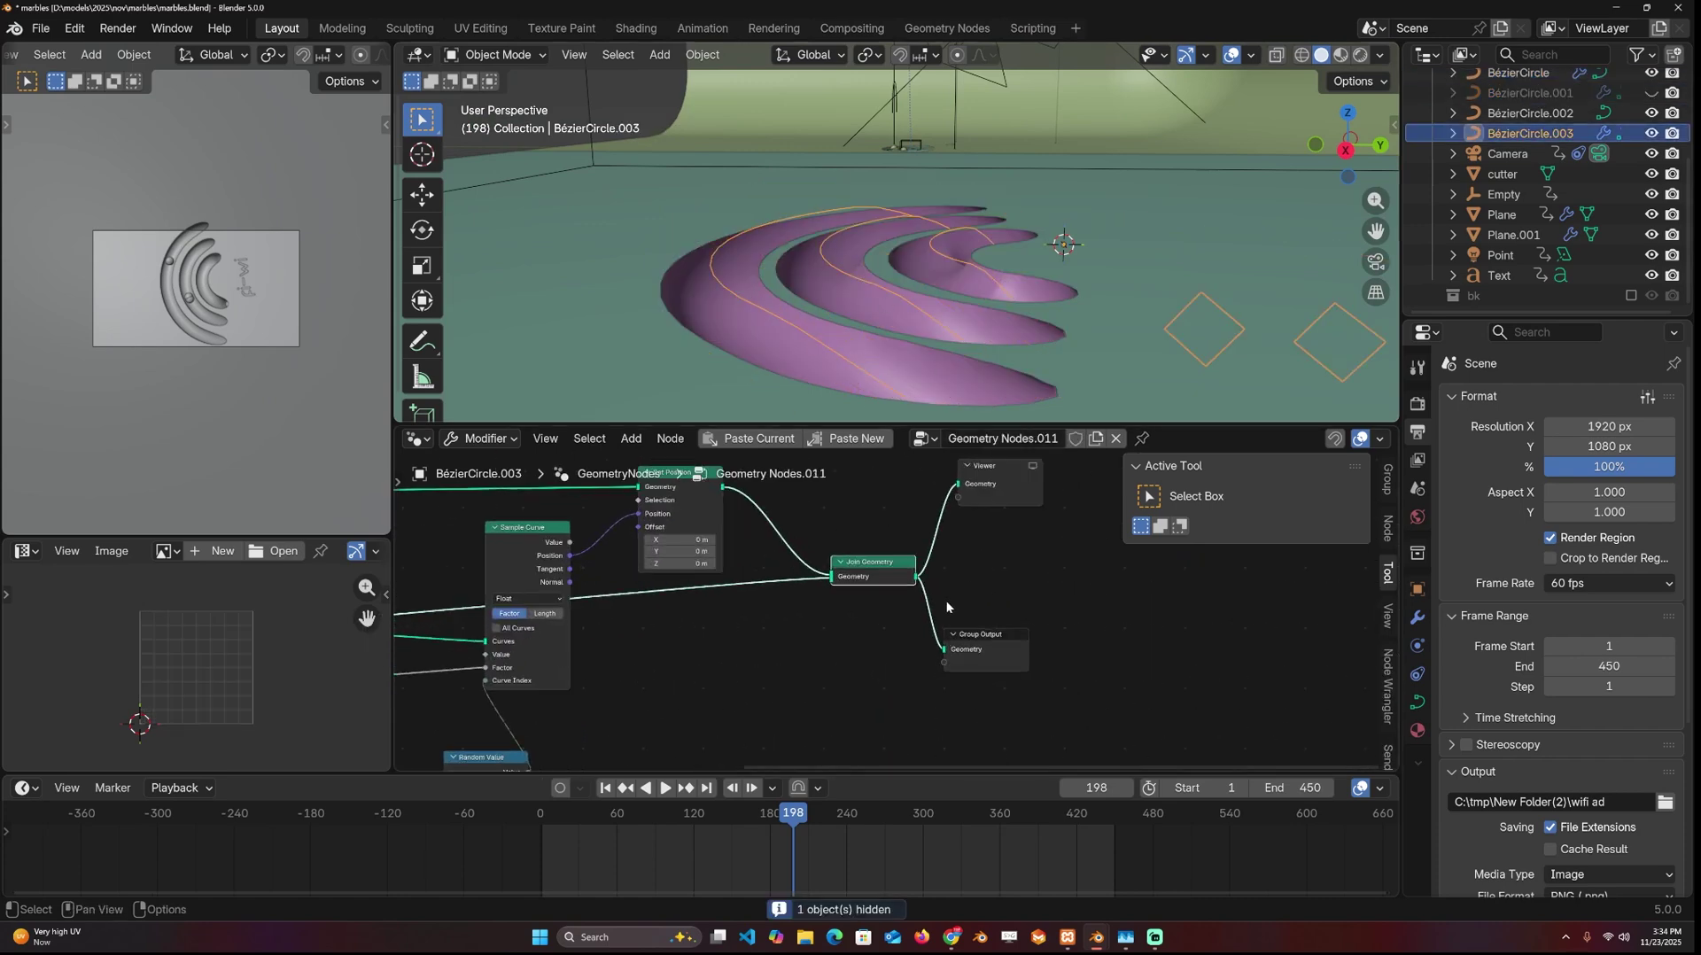
- Move the Group Output and Join Geometry nodes away from Set Position to free space between them
left_click_drag(1000, 635, 1299, 627)
left_click_drag(873, 601, 1054, 622)
left_click(1054, 622)
middle_click_drag(1054, 622, 1124, 625)
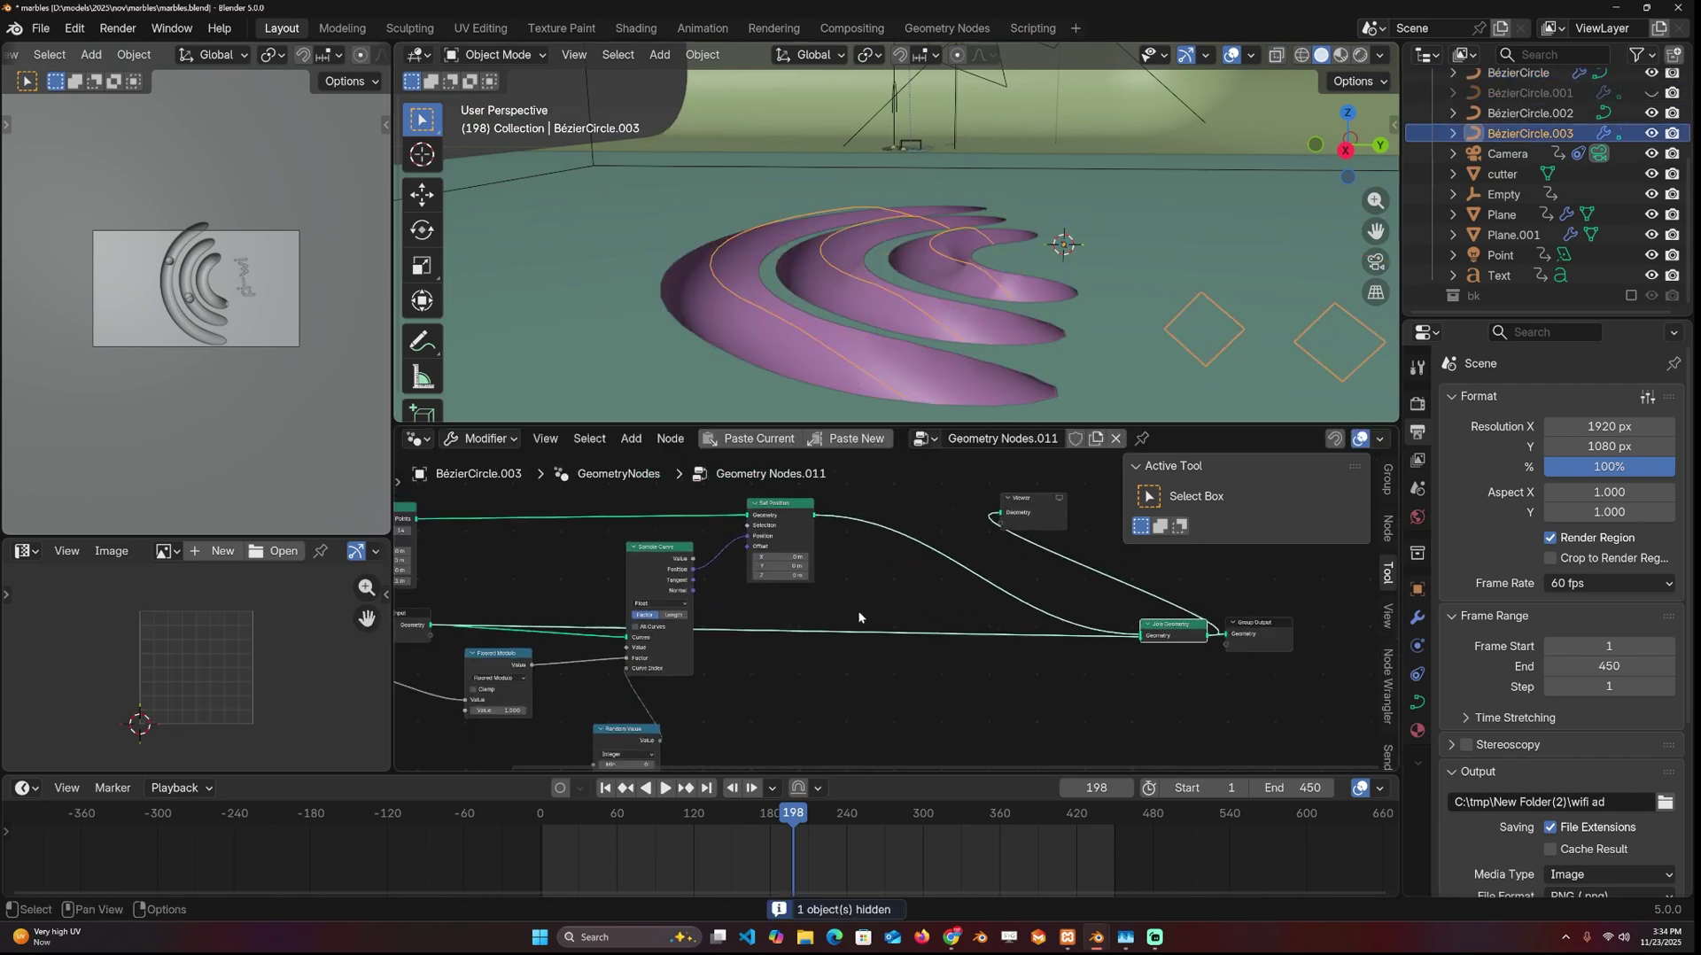
- Instance an Ico Sphere with 3 subdivisions on the positioned points using Instance on Points before Join Geometry
key("shift+a")
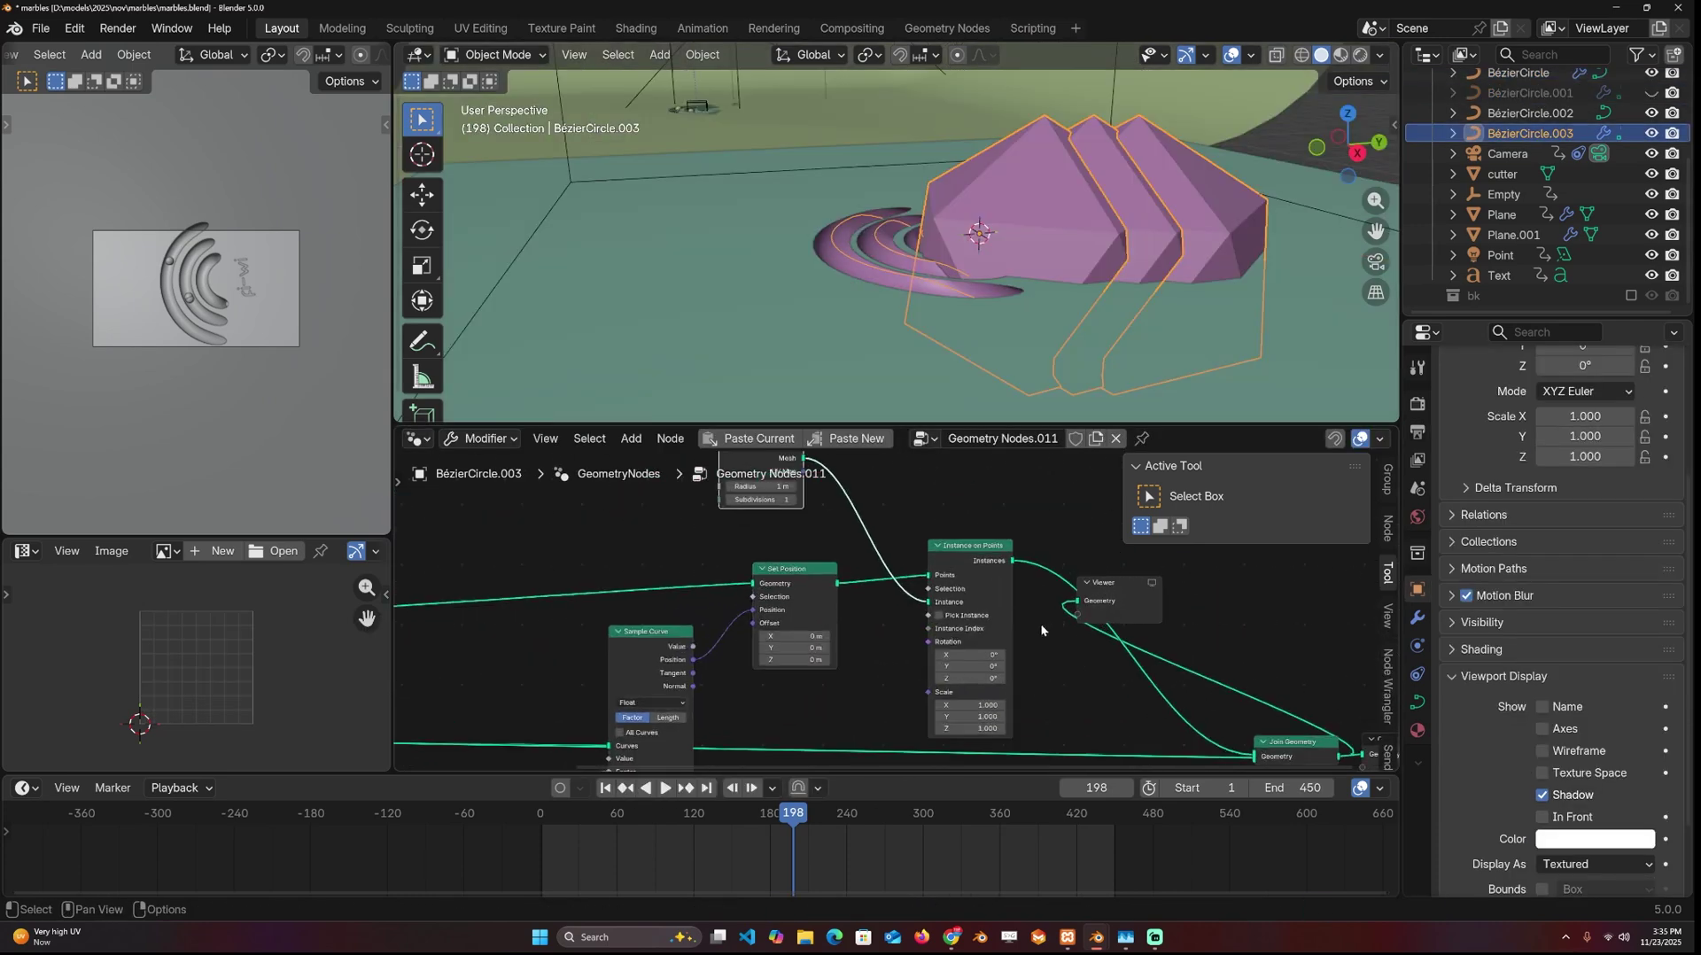
scroll(1040, 629, "up", 1)
middle_click_drag(1007, 628, 1097, 737)
left_click(875, 602)
left_click(875, 602)
middle_click_drag(962, 610, 938, 571)
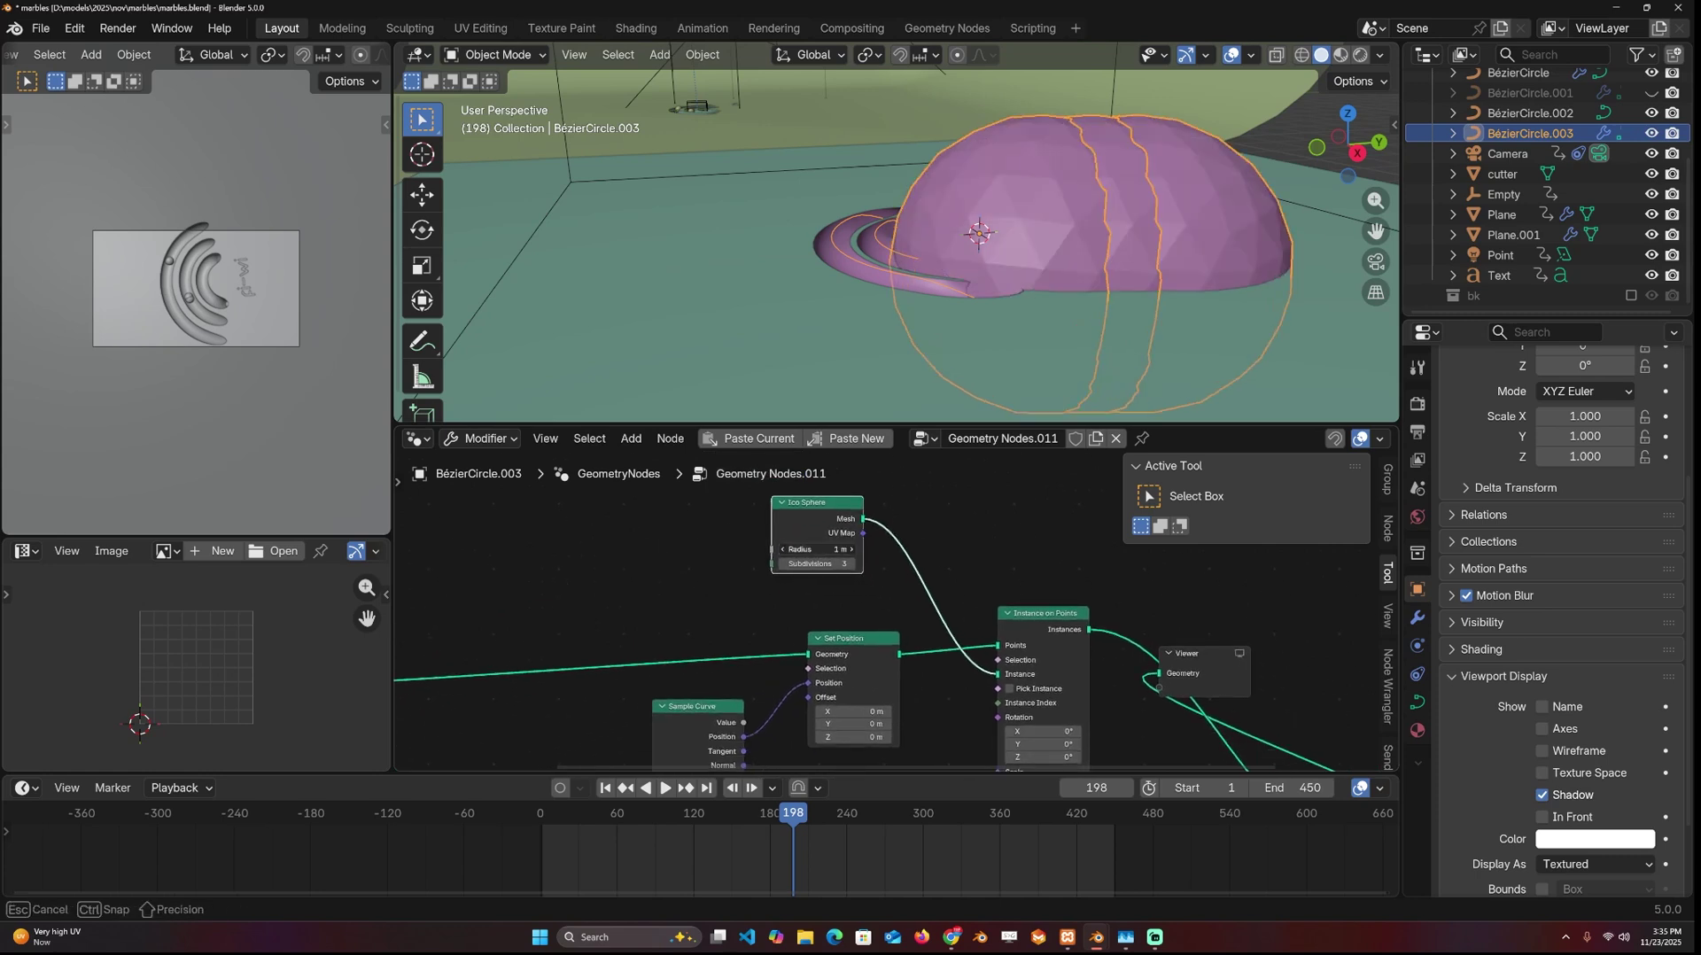
- Shrink the Ico Sphere radius to 0.08 m, checking the marble size against the grooves during playback
left_click_drag(817, 550, 784, 549)
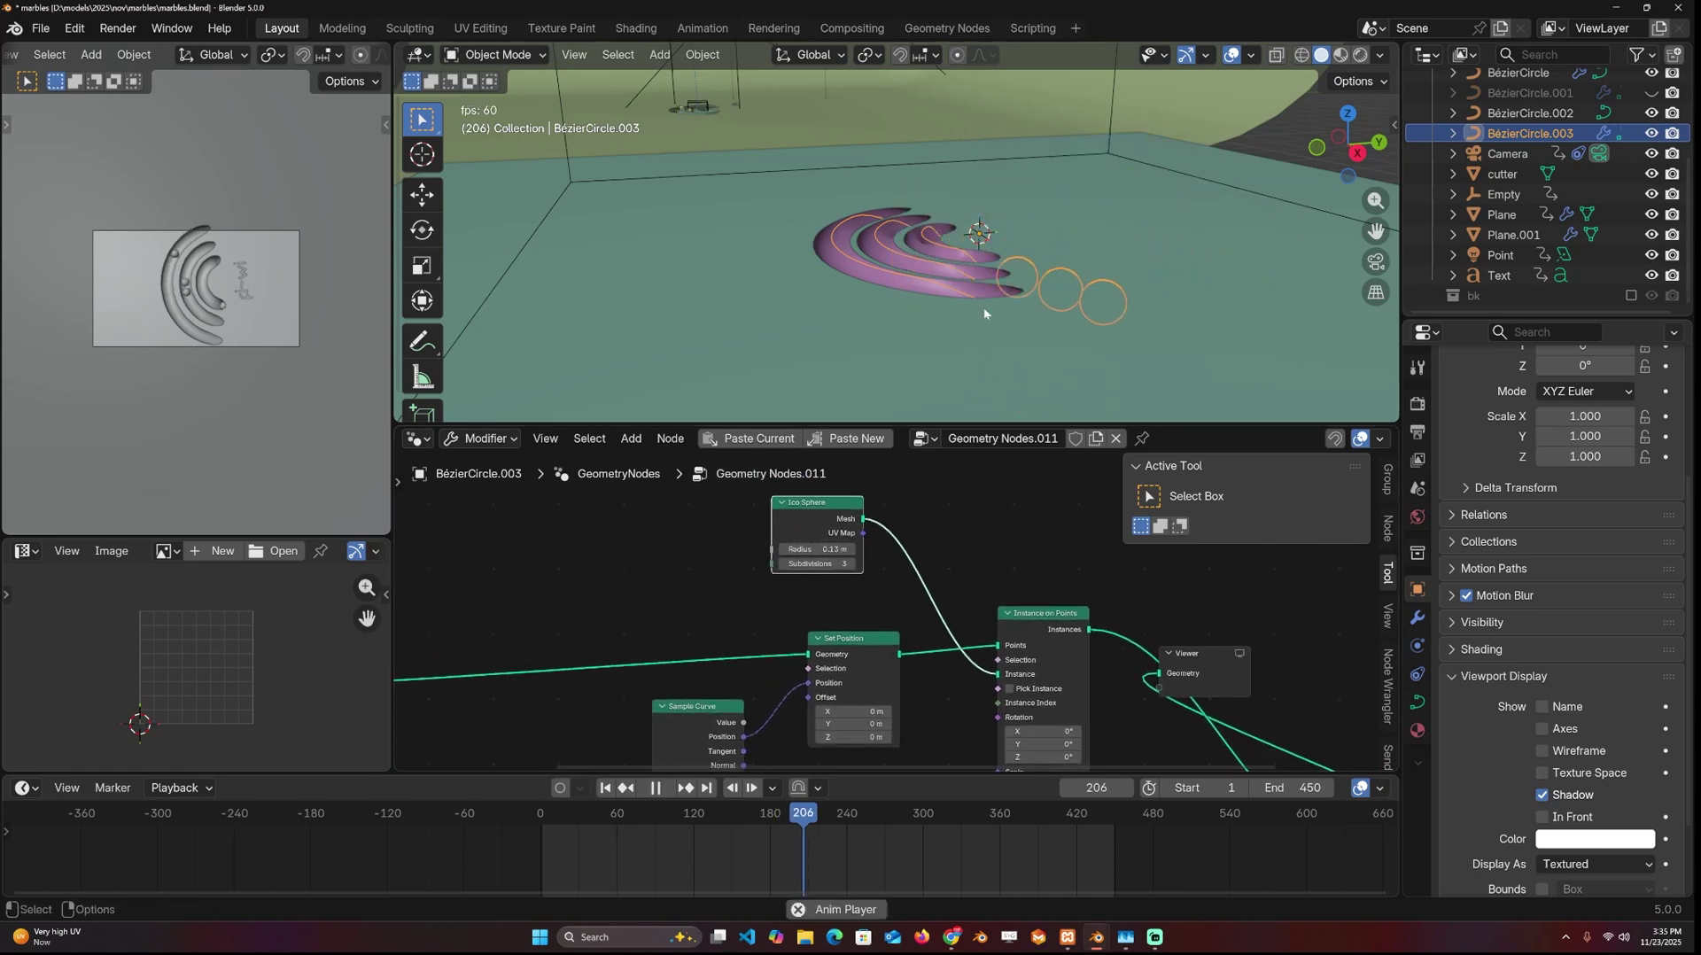
scroll(1015, 322, "up", 4)
key("space")
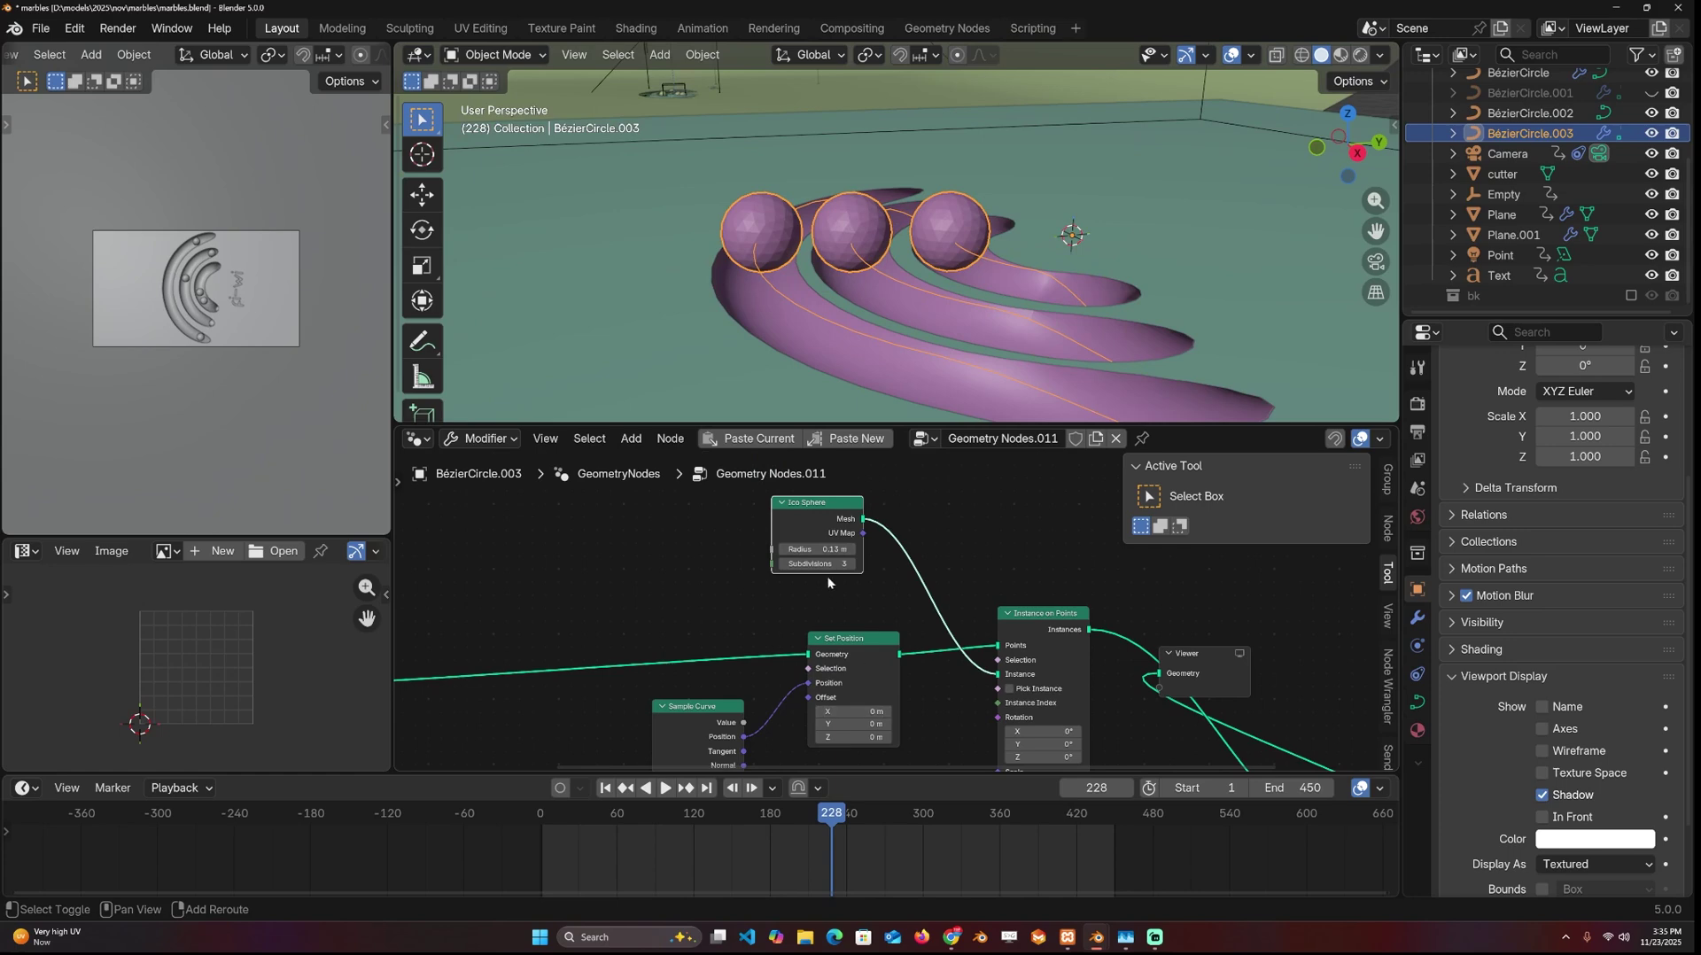
left_click_drag(817, 549, 802, 550)
- Play the animation and examine the marbles' travel along the grooves from several angles
key("space")
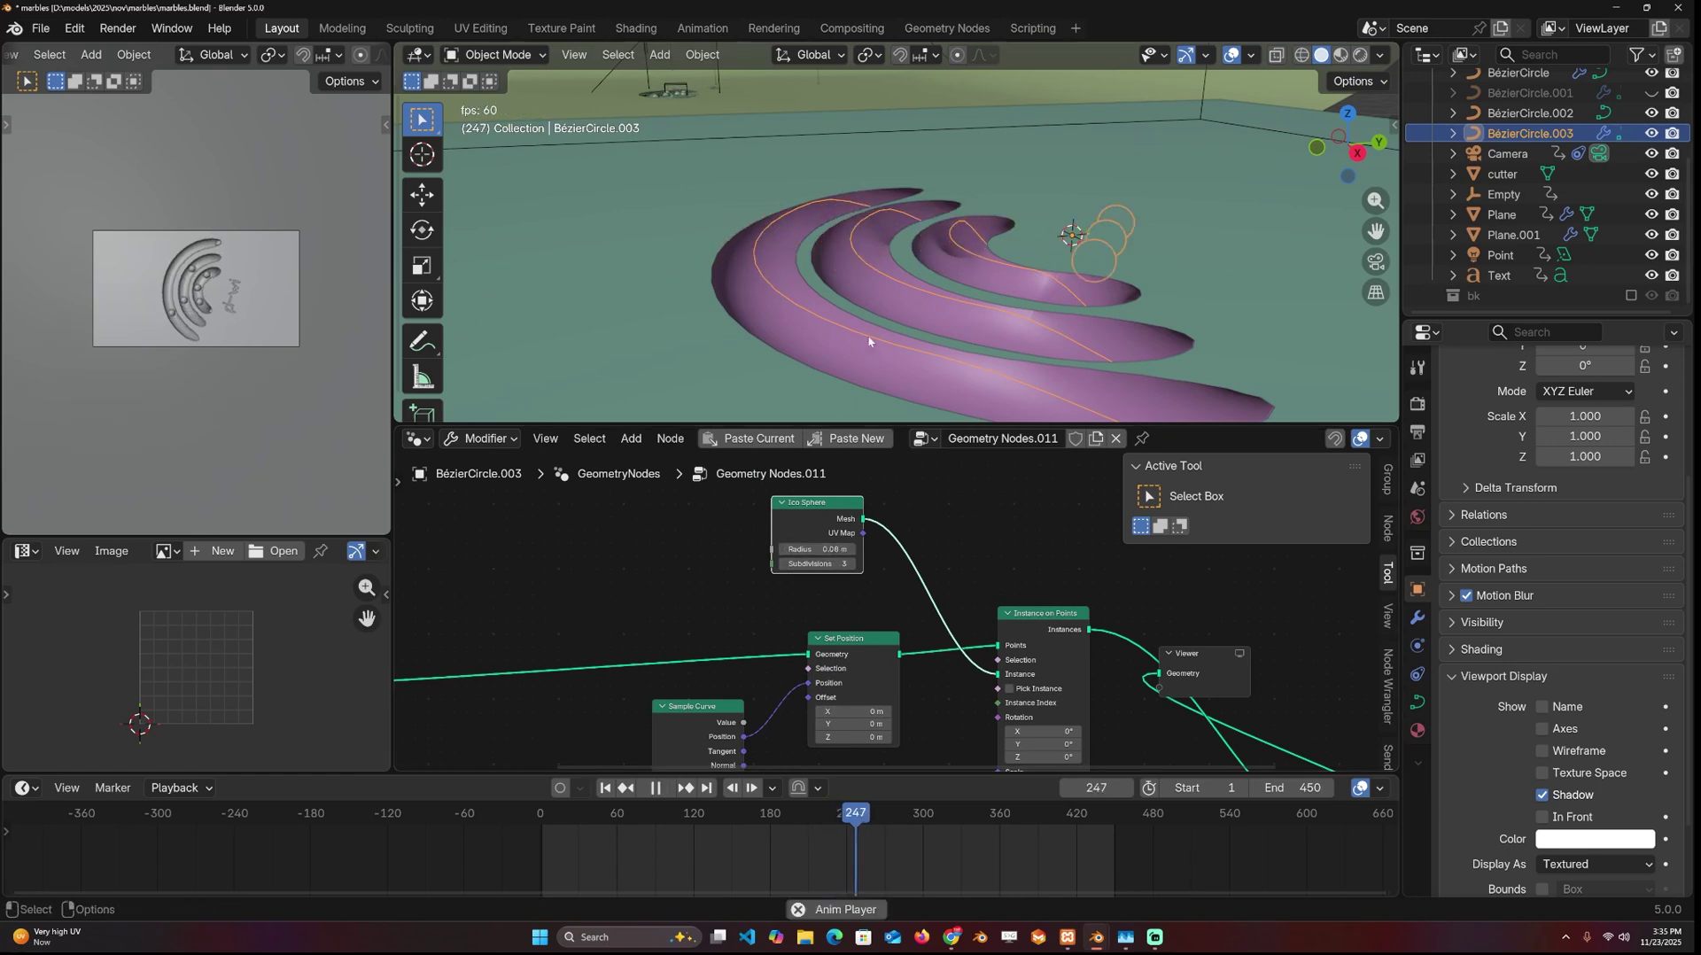
scroll(885, 346, "down", 4)
middle_click_drag(885, 346, 1156, 363)
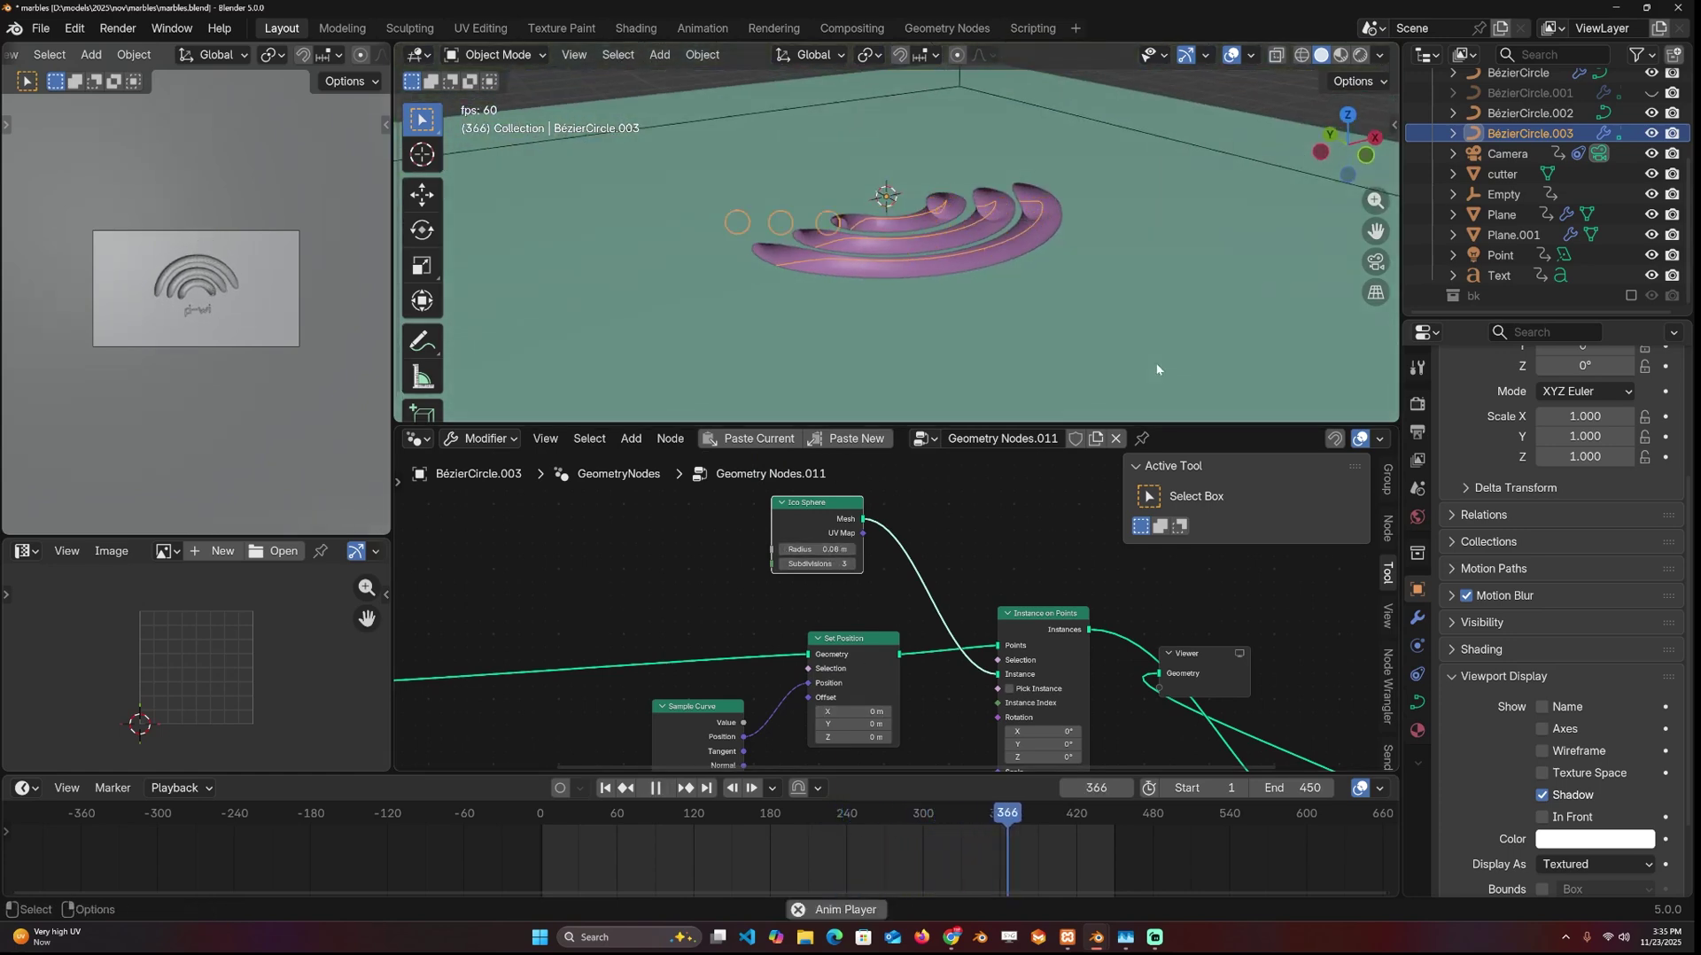
scroll(1002, 323, "up", 3)
key("space")
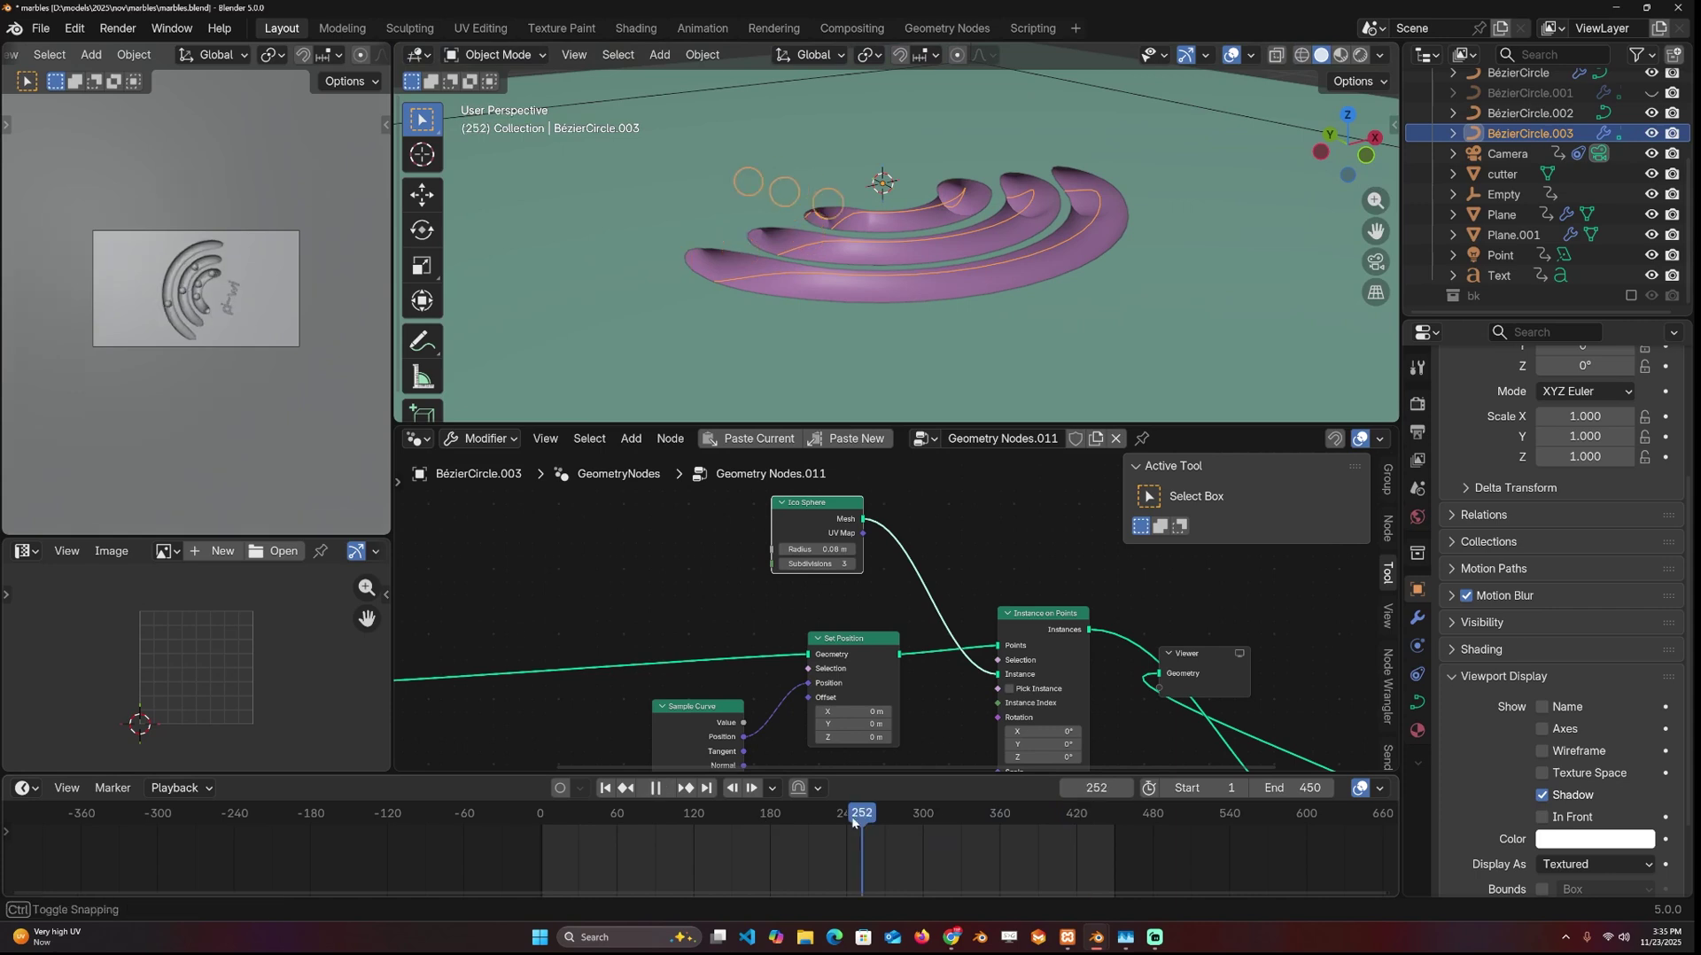
- Lower the marble curve object along Z so the marbles sit deeper in the grooves, checking the fit during playback
scroll(1045, 330, "up", 3)
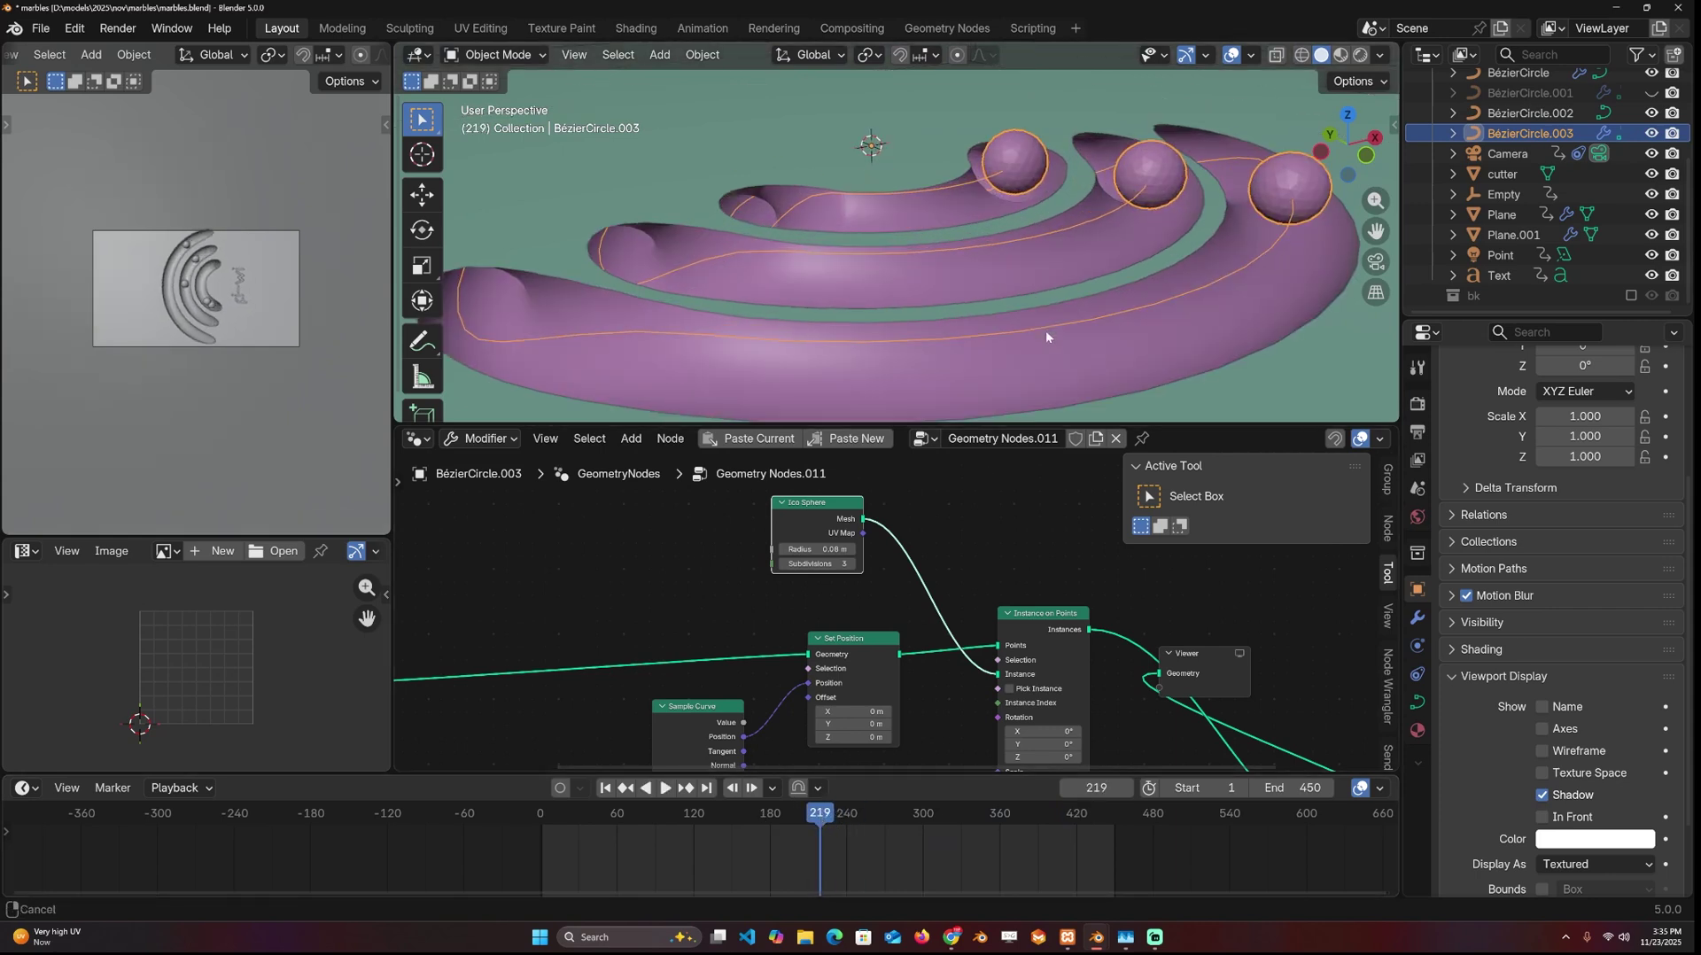
key("g")
key("z")
left_click(1048, 344)
key("space")
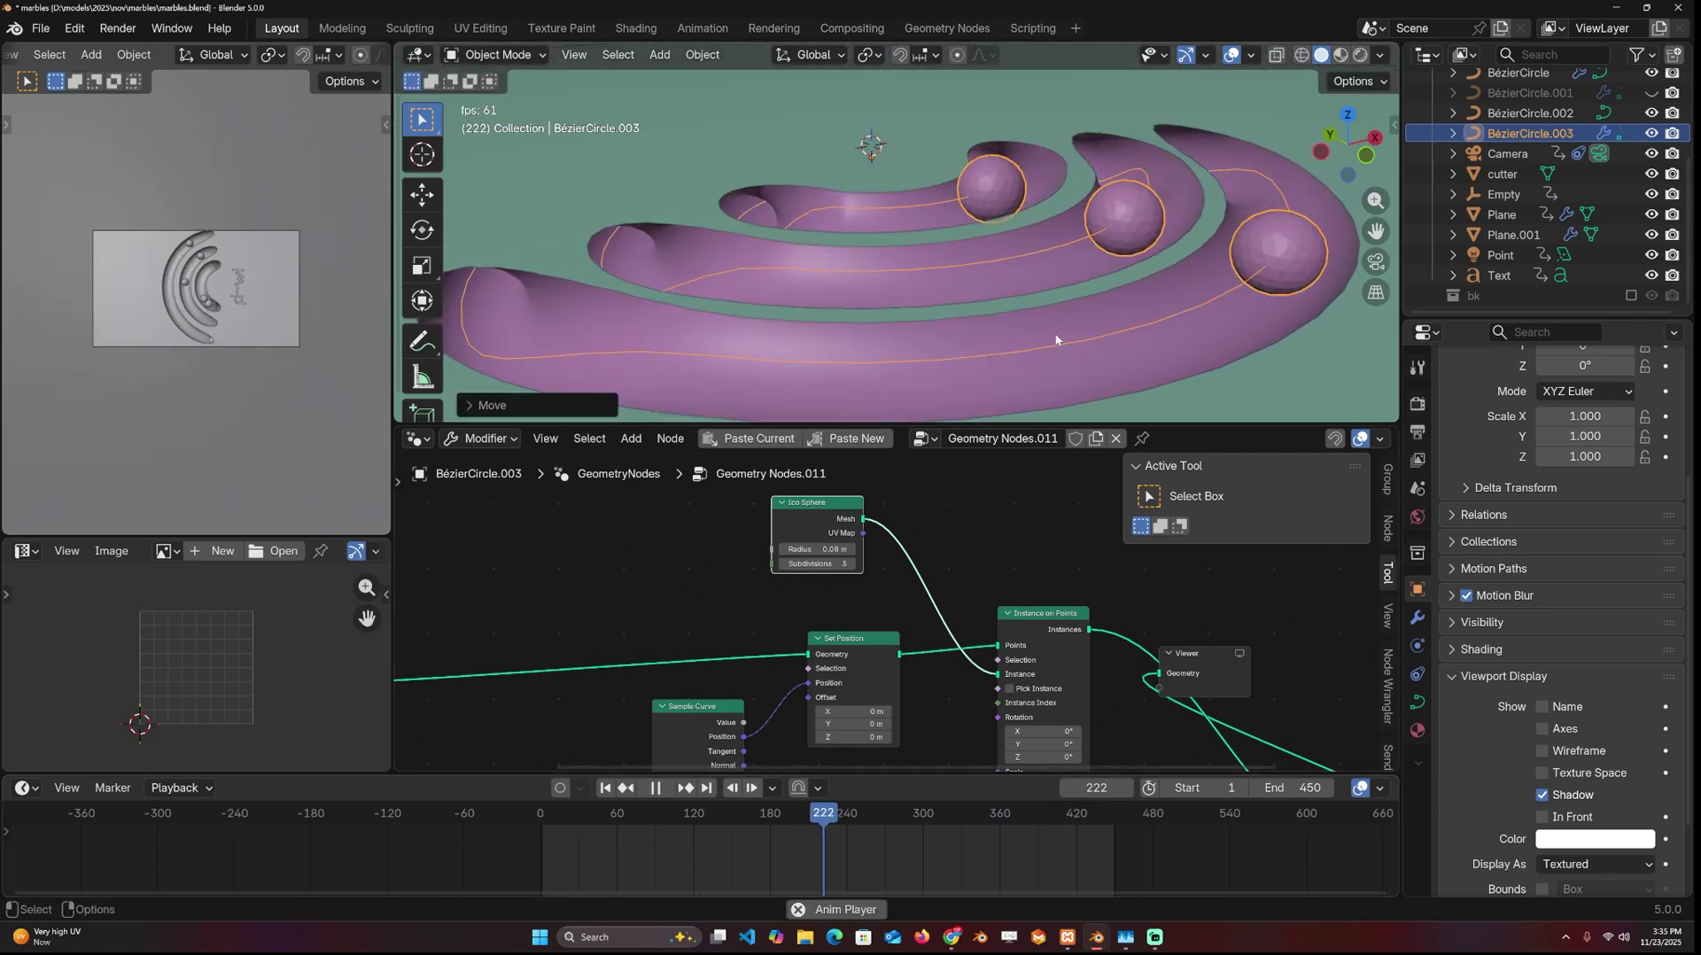
scroll(1060, 324, "down", 3)
key("space")
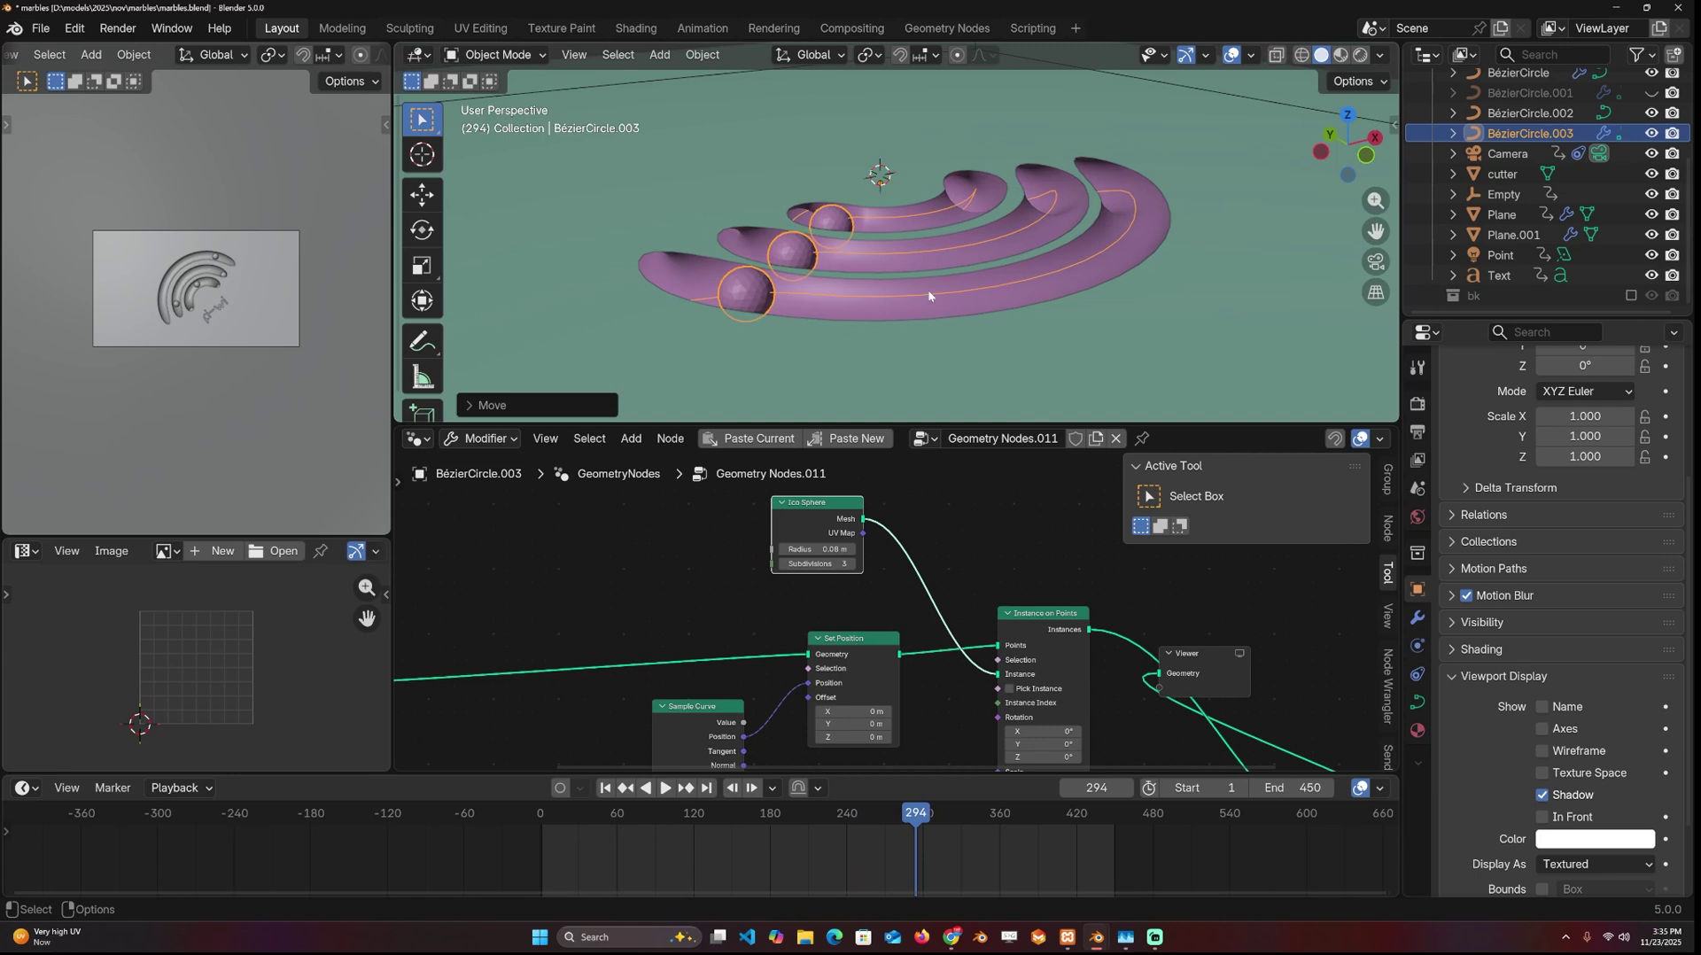
- Insert a Set Shade Smooth node between Ico Sphere and Instance on Points to smooth the marbles
middle_click_drag(954, 472, 945, 485)
key("shift+a")
type("shad")
left_click(1006, 518)
left_click(871, 528)
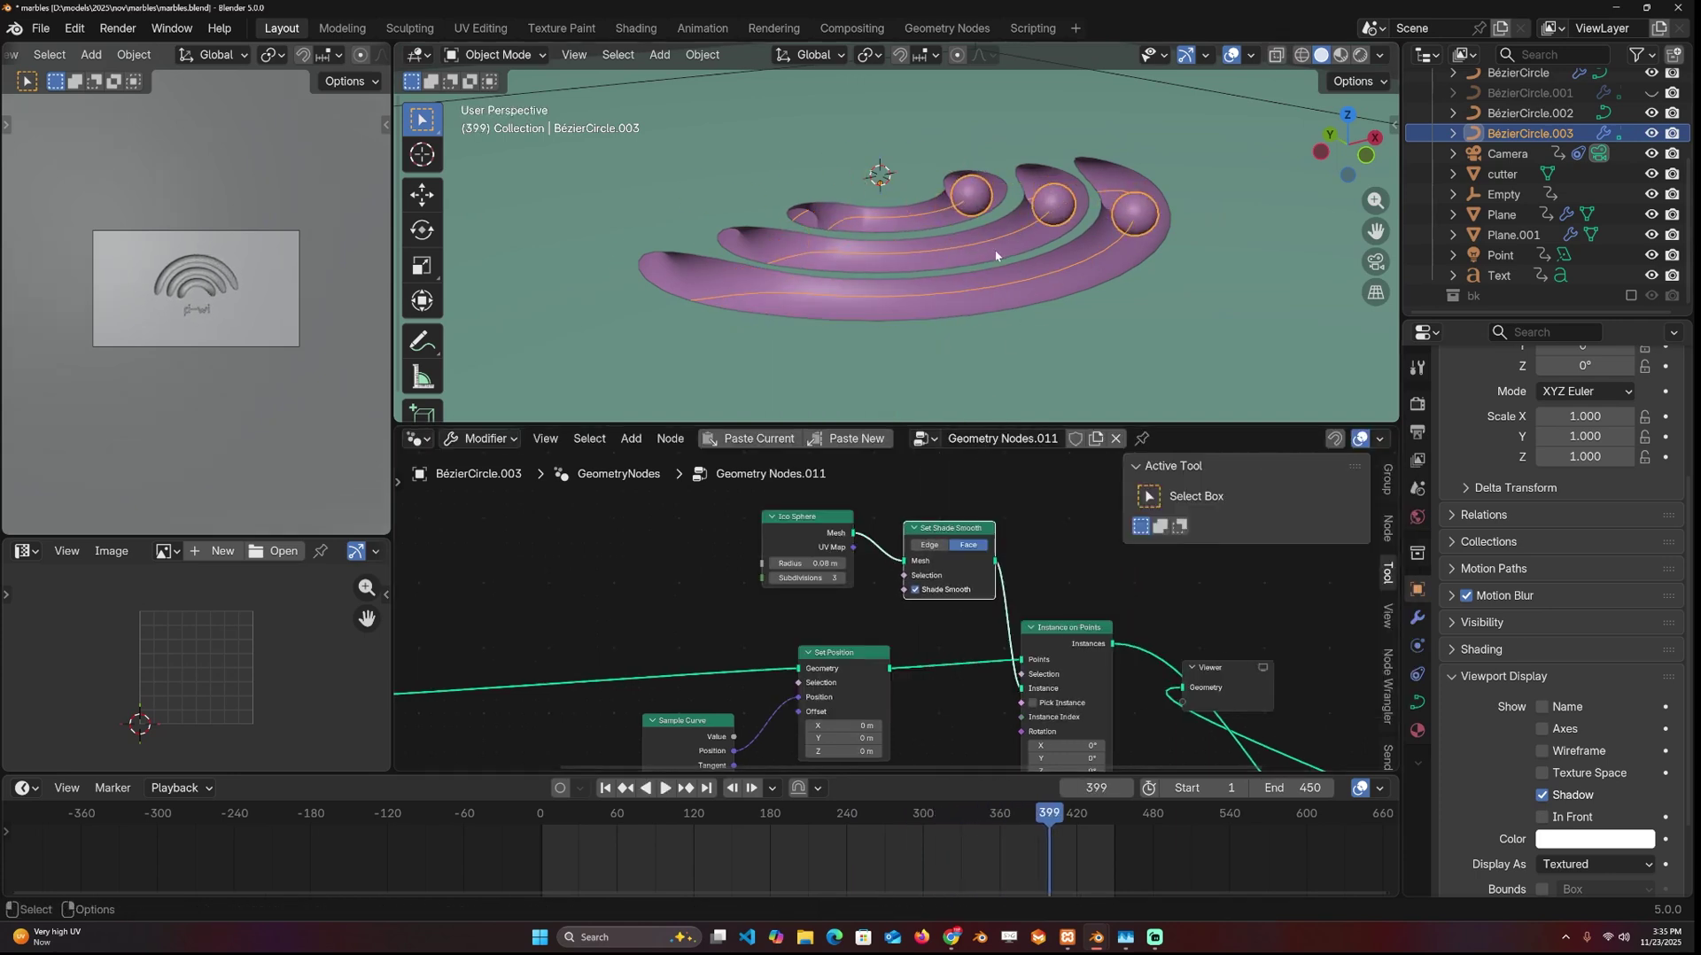
middle_click_drag(996, 256, 992, 311)
- Duplicate the Floored Modulo node between Scene Time and Floored Modulo, set the copy to Add, and test its offset value during playback
scroll(911, 714, "down", 5)
middle_click_drag(624, 761, 1046, 585)
scroll(993, 615, "up", 4)
left_click_drag(914, 581, 859, 569)
middle_click_drag(925, 595, 872, 557)
left_click(1019, 603)
key("shift+d")
left_click(949, 604)
left_click(951, 612)
left_click(913, 643)
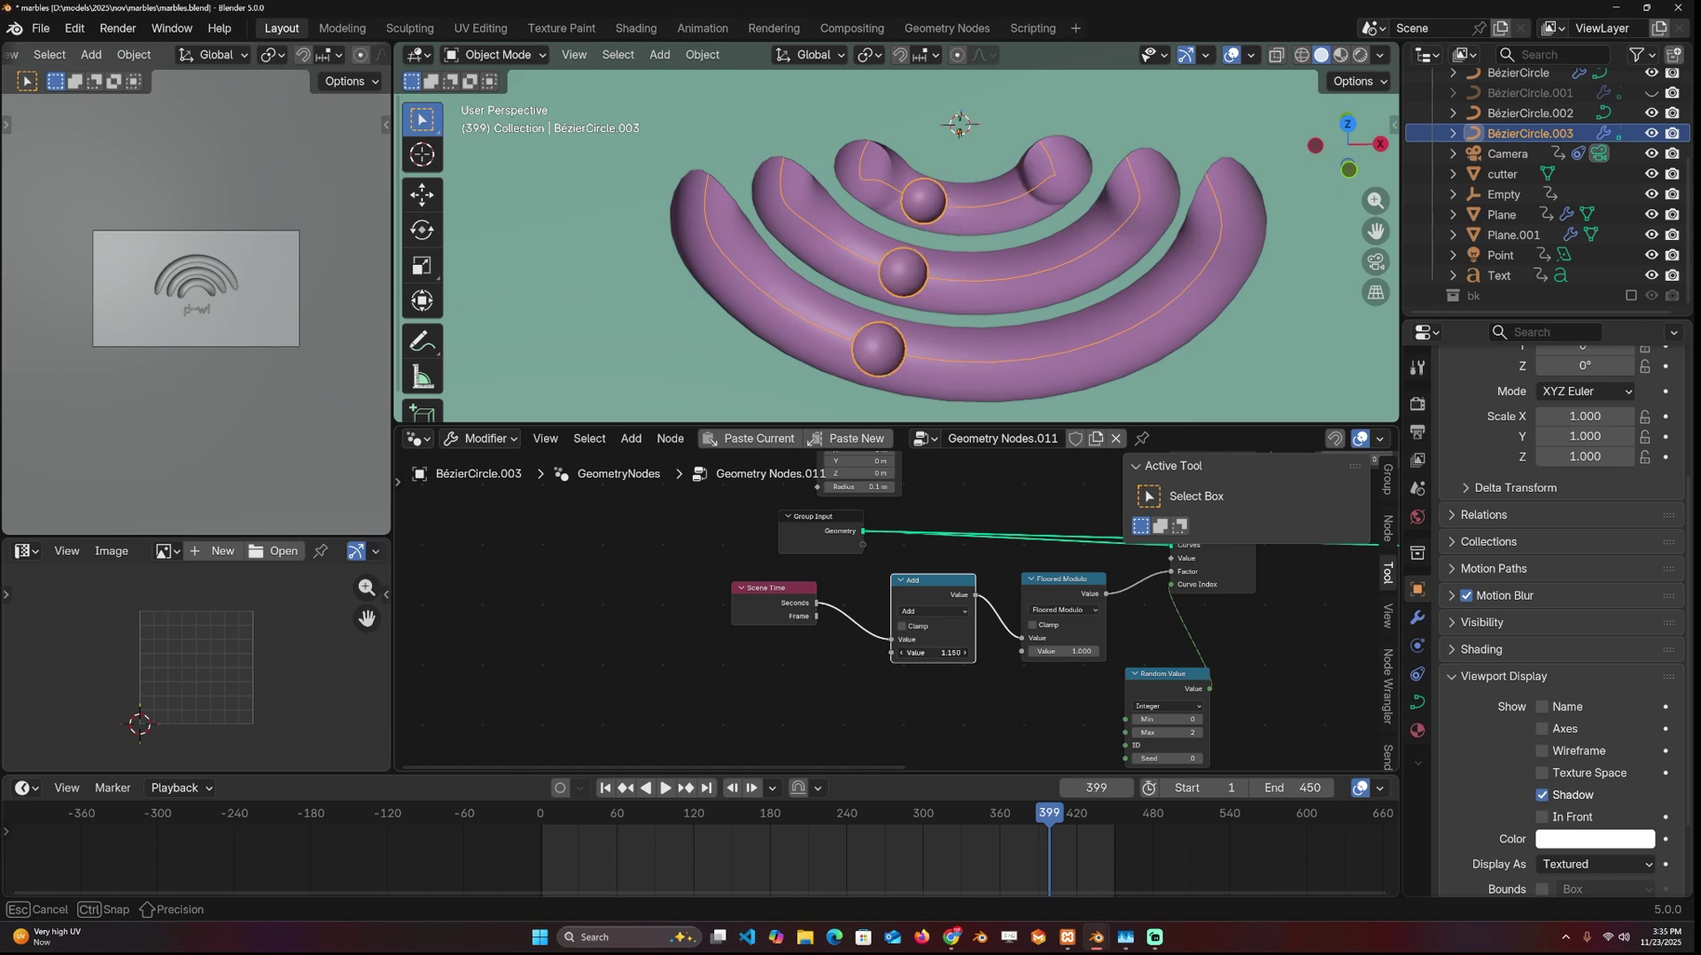
left_click_drag(933, 652, 956, 652)
key("space")
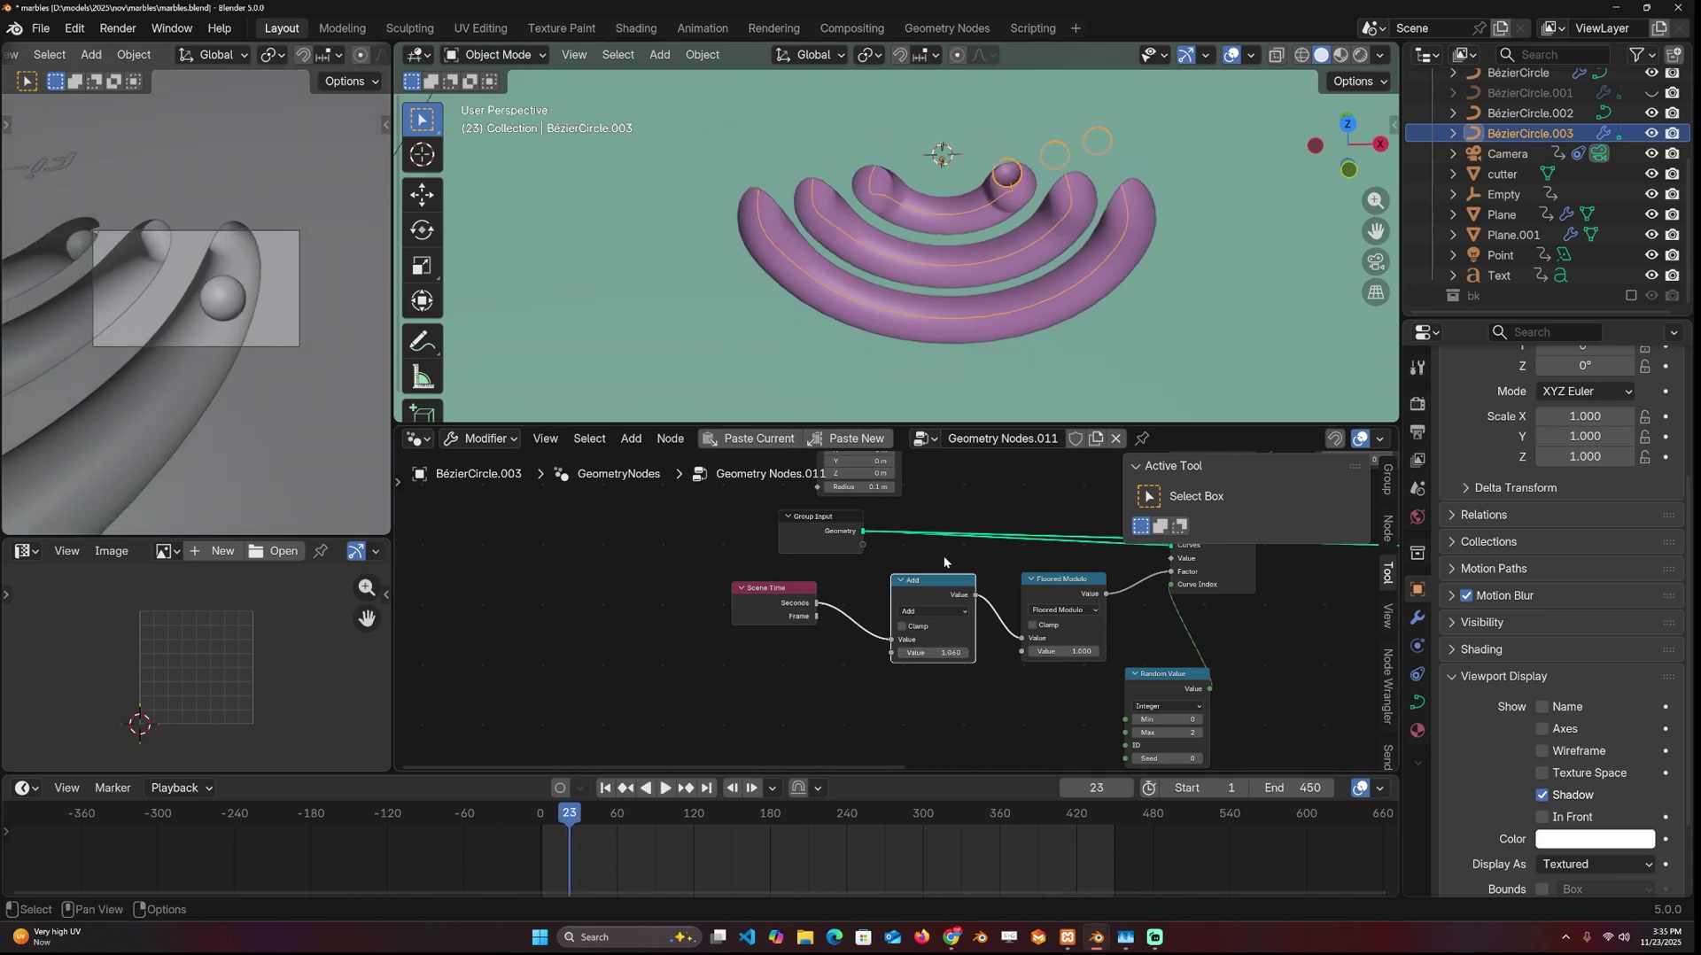
- Add a float Random Value node to drive the second value of Add, and check the scattered marbles during playback
middle_click_drag(726, 617, 785, 581)
key("shift+a")
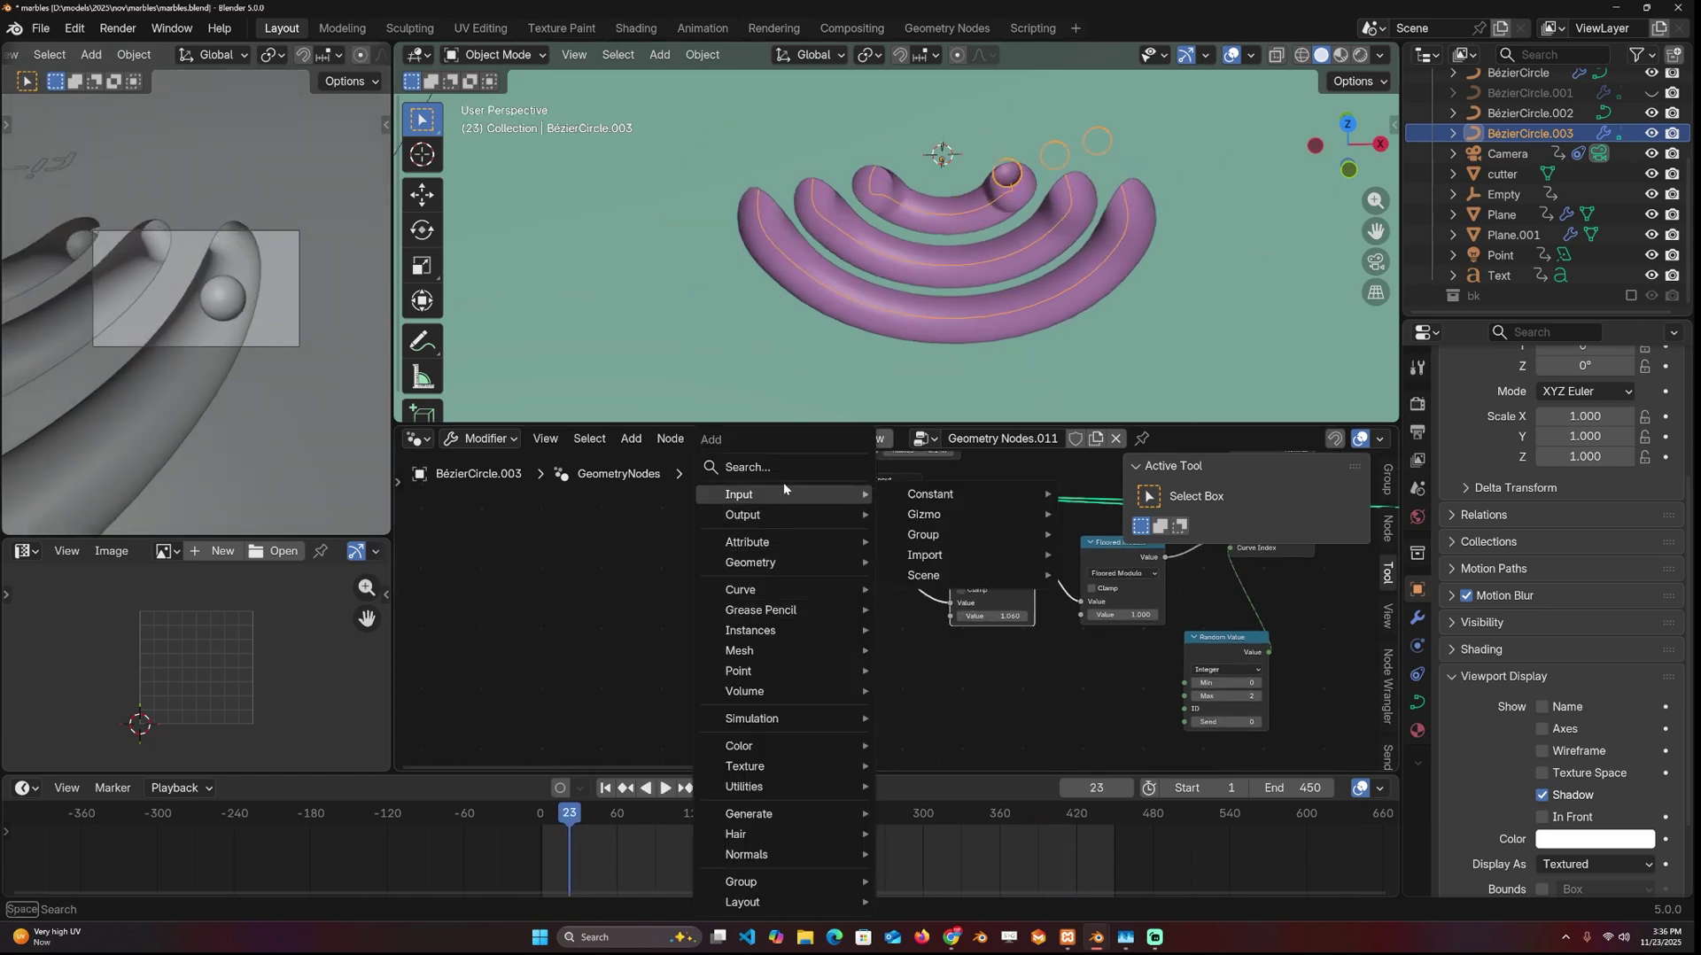
type("rand")
key("Return")
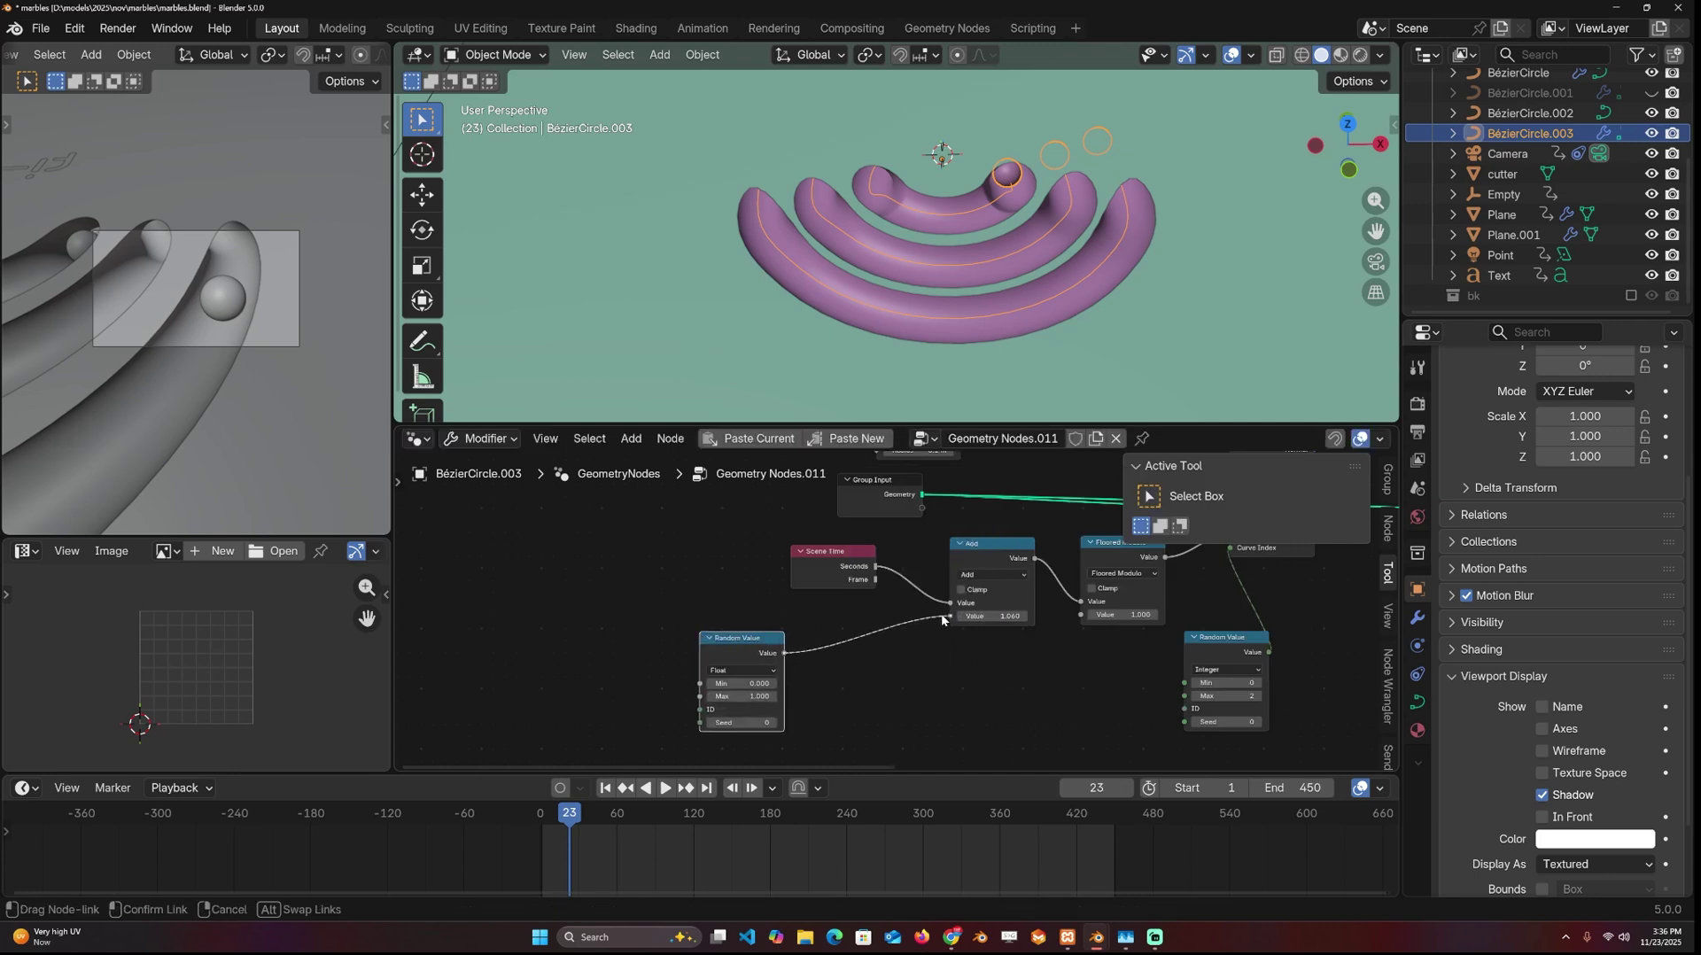
key("space")
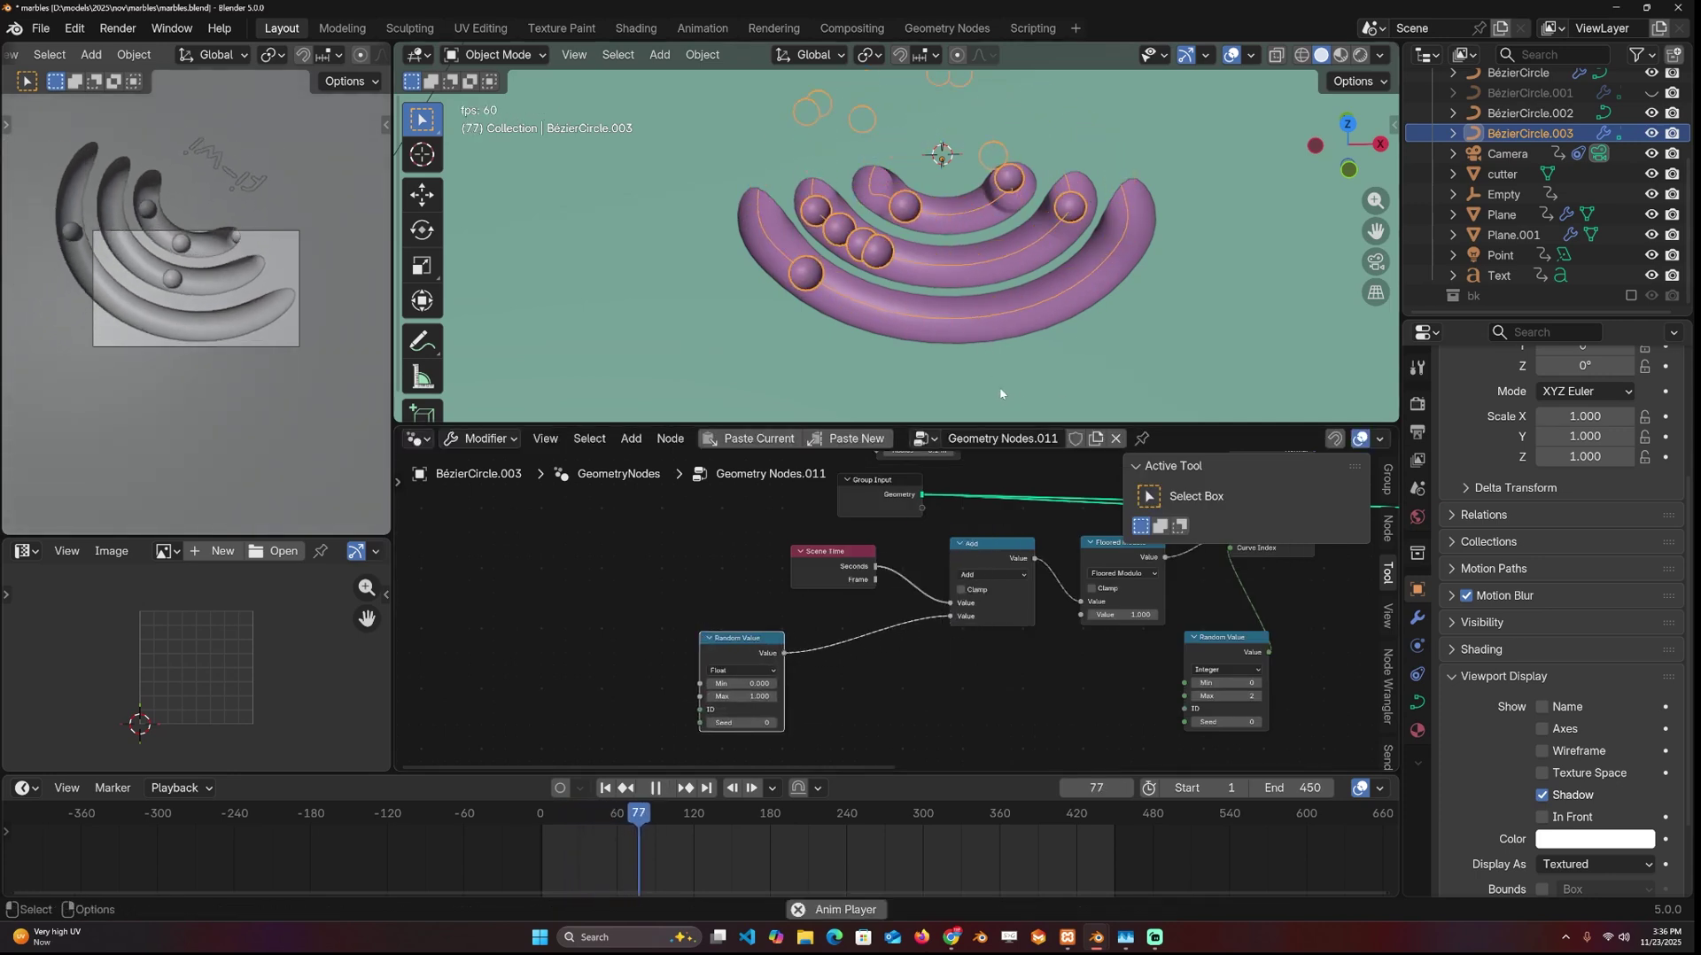
scroll(1002, 386, "down", 2)
left_click(1033, 328)
middle_click_drag(1033, 328, 769, 254)
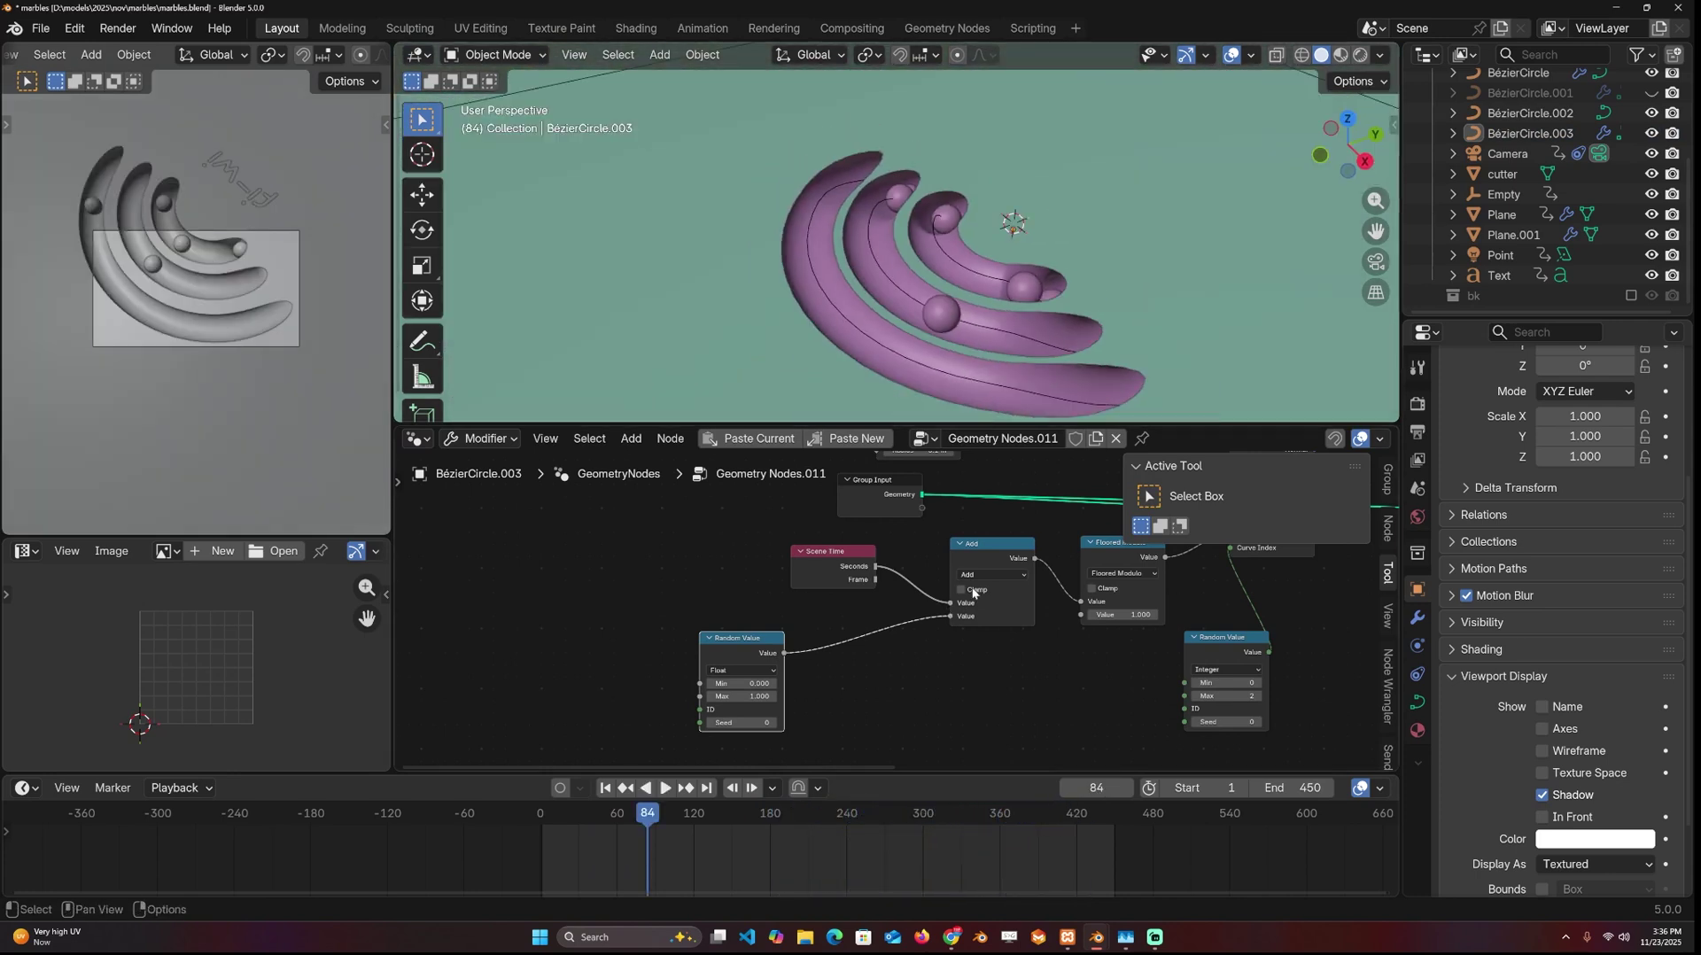
- Duplicate the Add node before Floored Modulo, change the copy to Multiply with a value of 0.100, and check the marbles in playback and wireframe
left_click_drag(814, 562, 722, 556)
left_click_drag(722, 557, 663, 556)
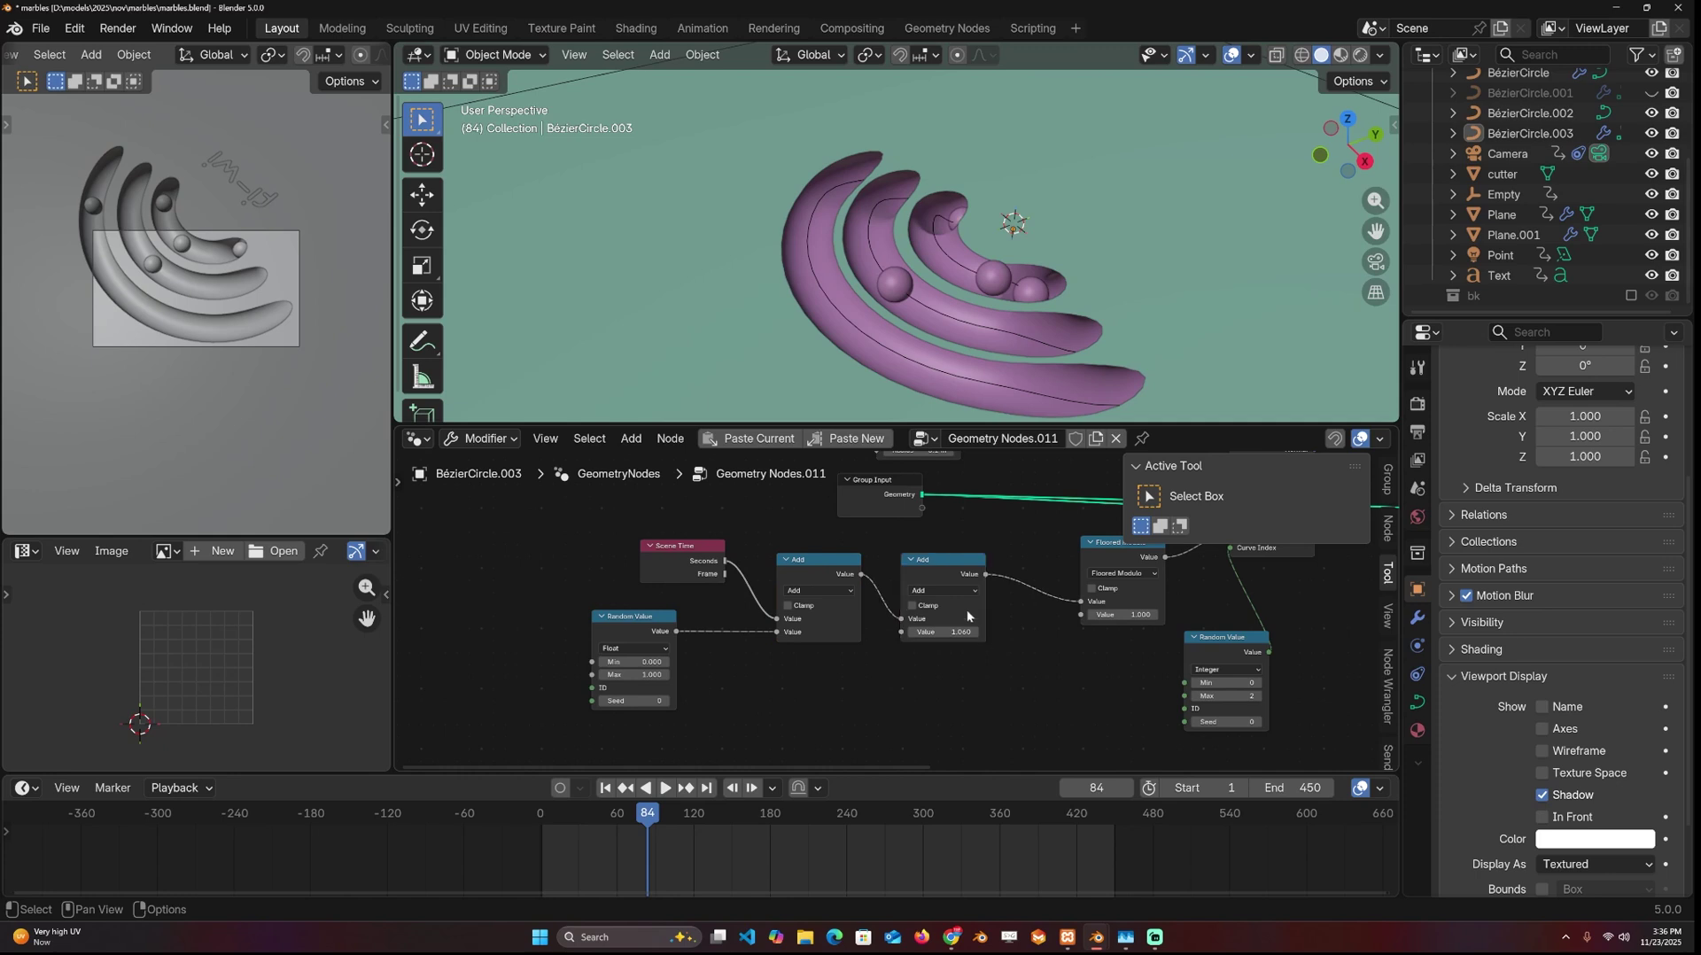
left_click(956, 592)
left_click(939, 645)
key("space")
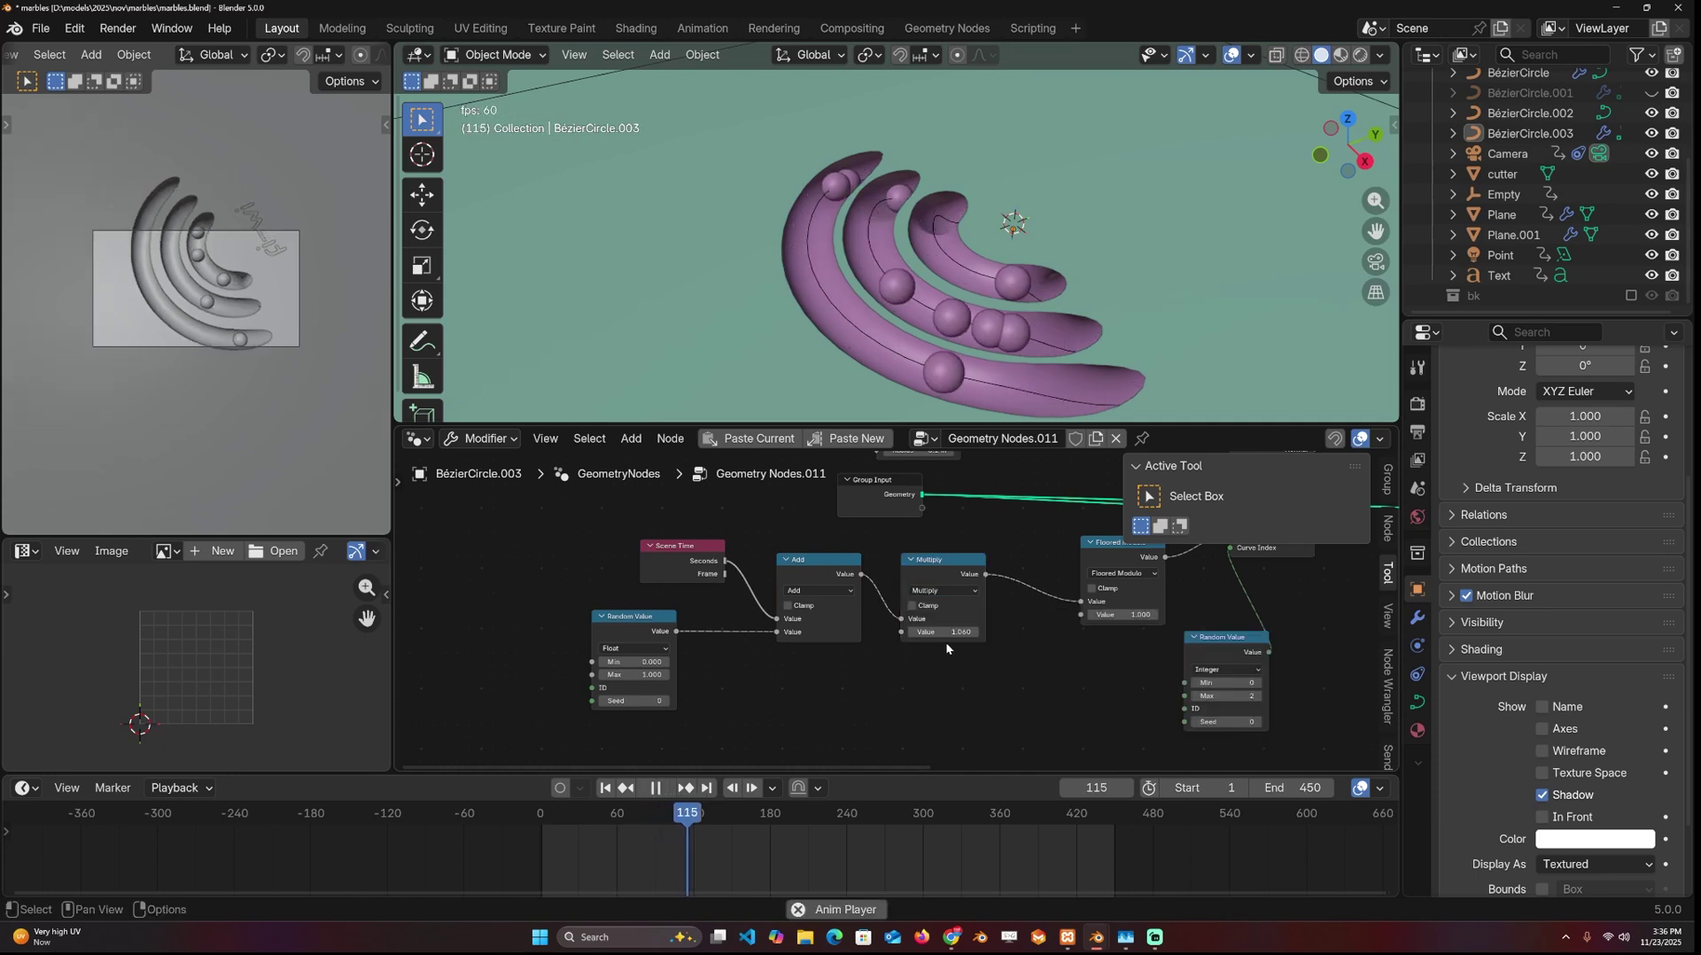
key("space")
double_click(941, 632)
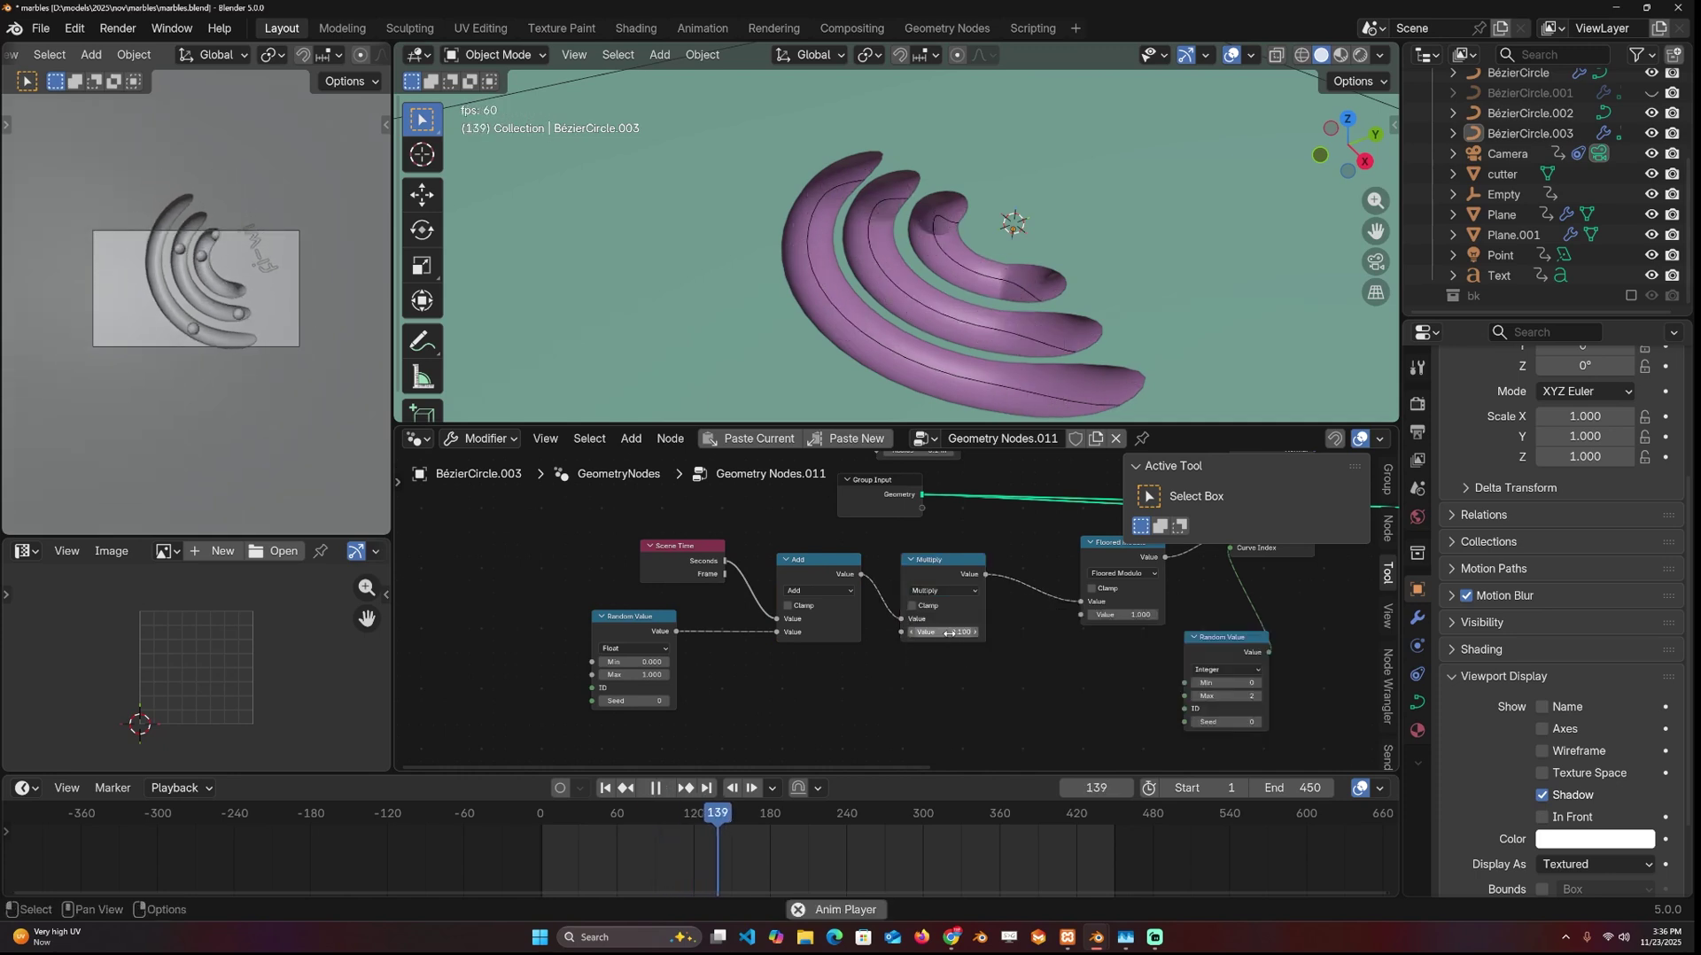
scroll(1012, 330, "down", 3)
key("shift+z")
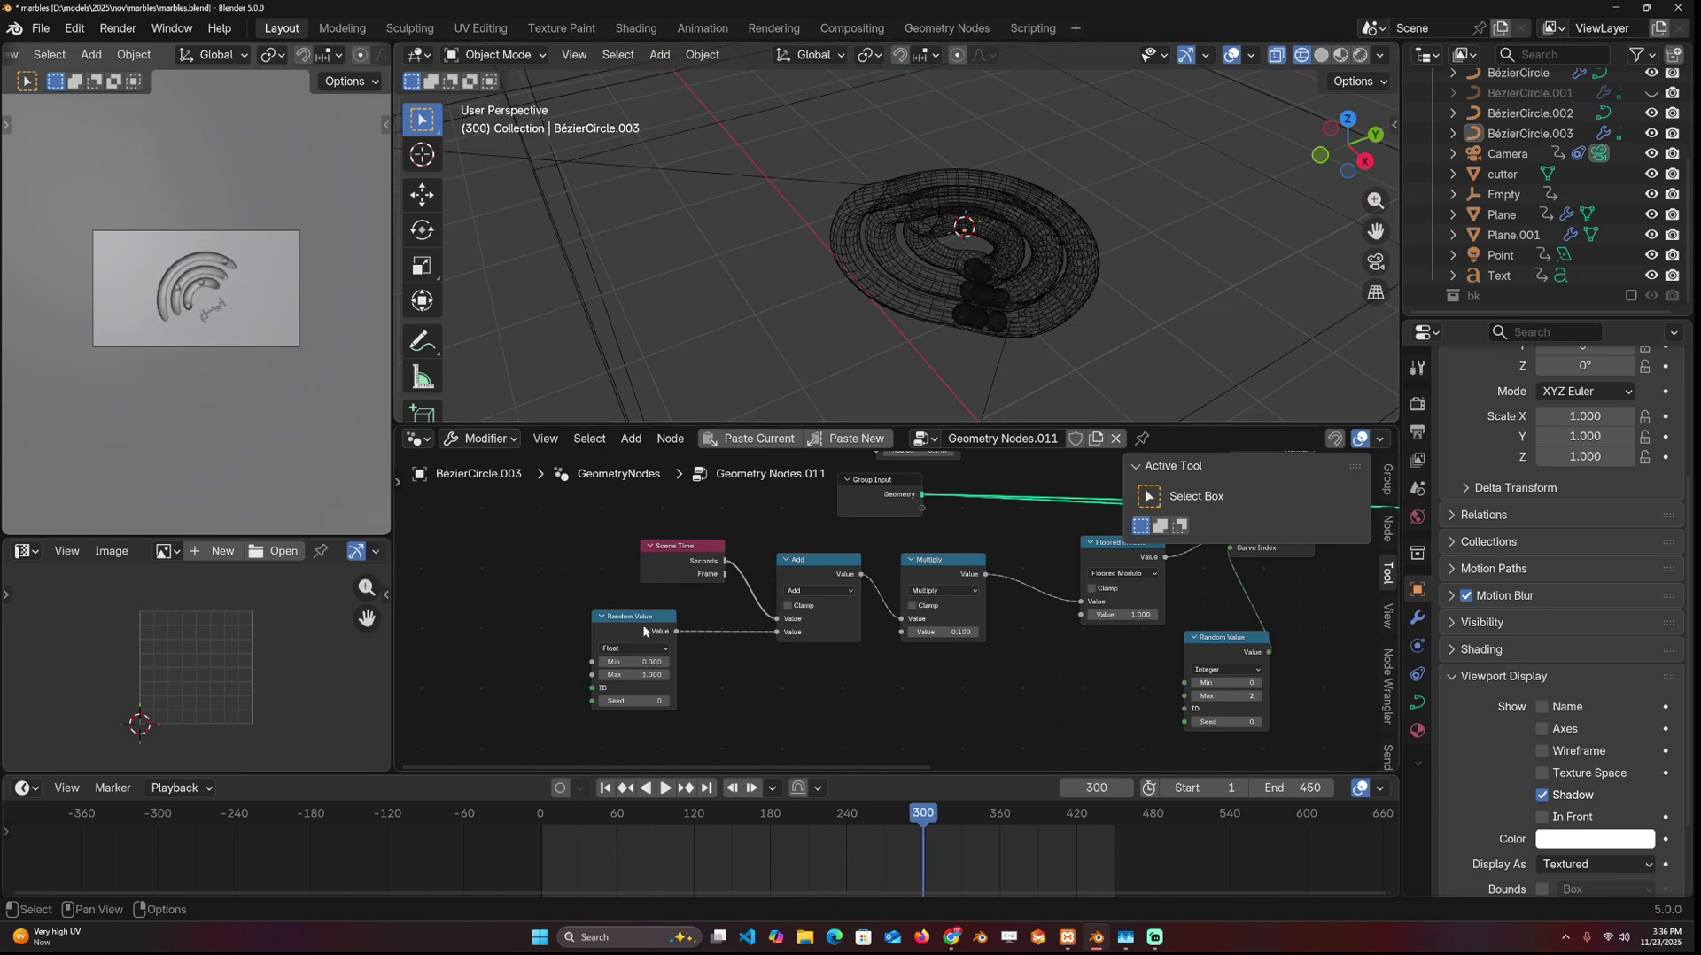
- Duplicate the float Random Value node to drive the Multiply value, and check the varied marble speeds in solid-view playback
key("shift+d")
left_click(797, 694)
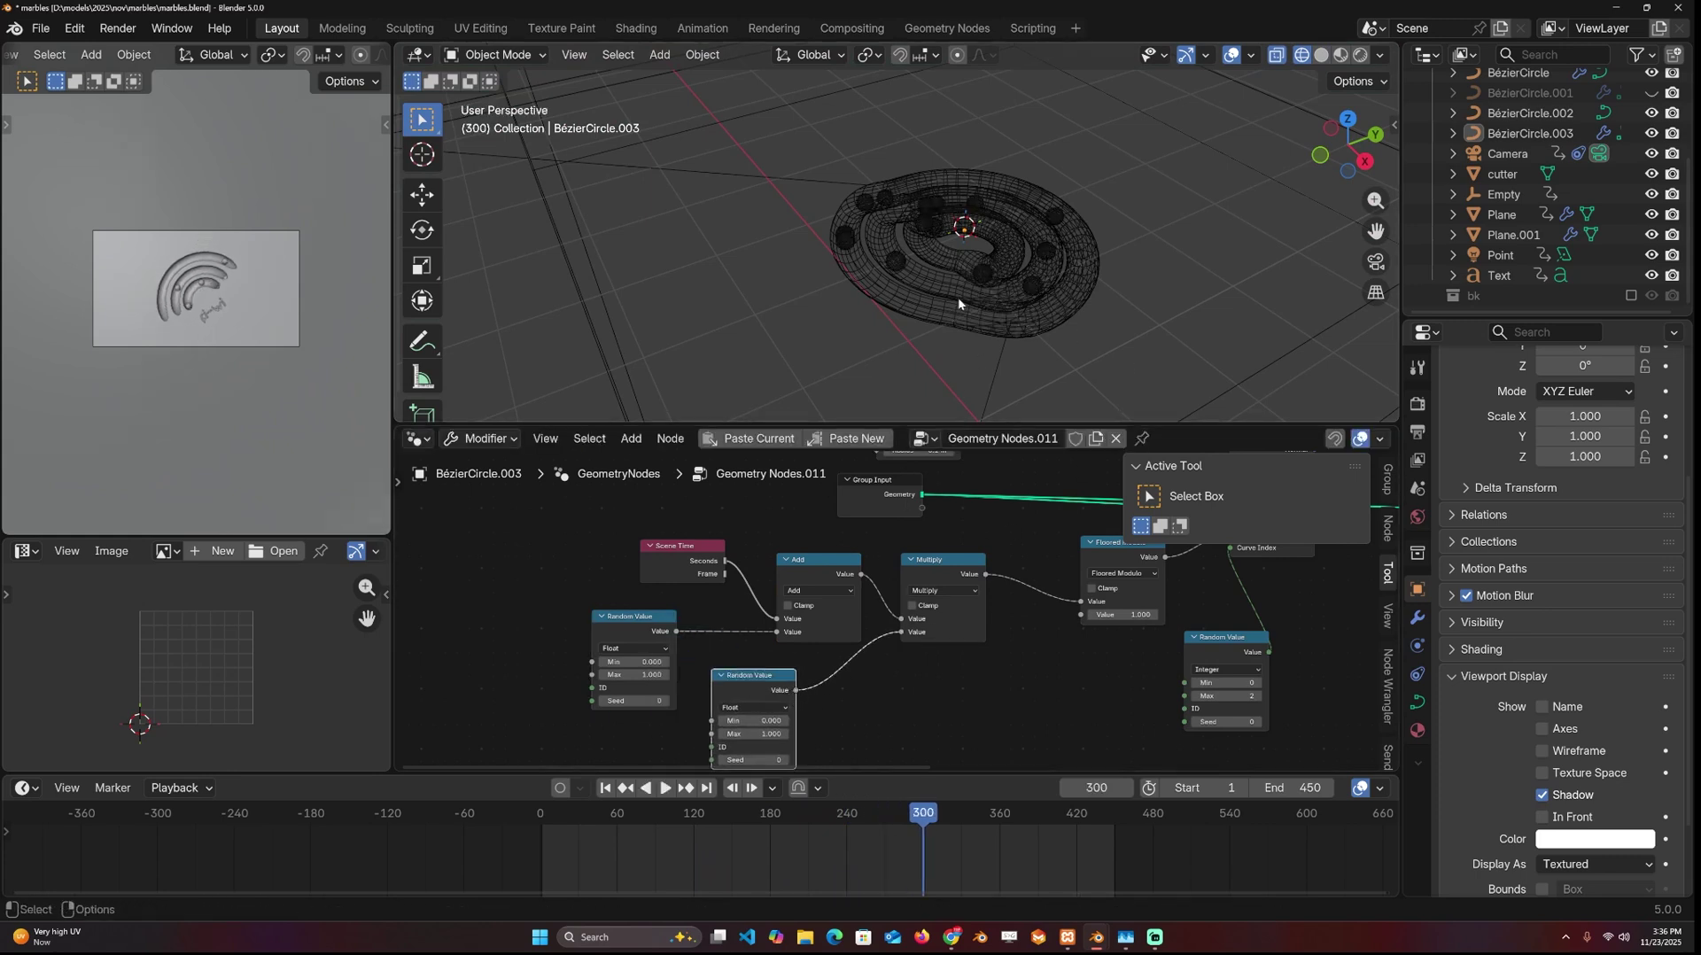
key("shift+z")
key("space")
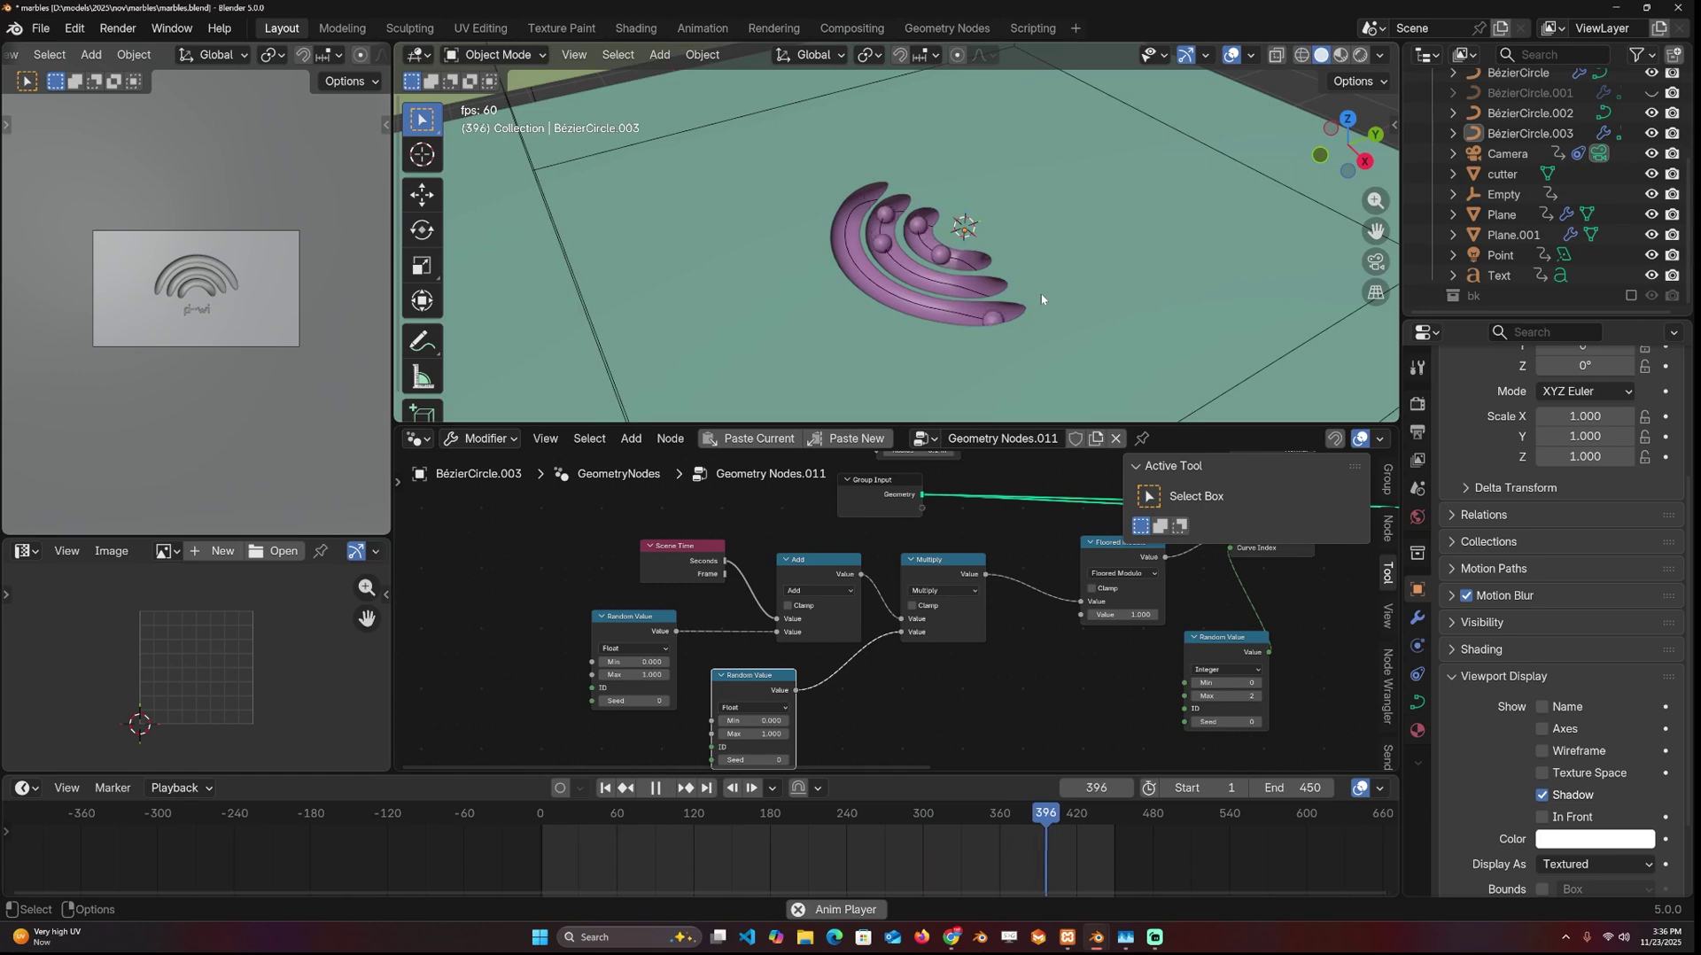
middle_click_drag(1042, 299, 939, 250)
key("space")
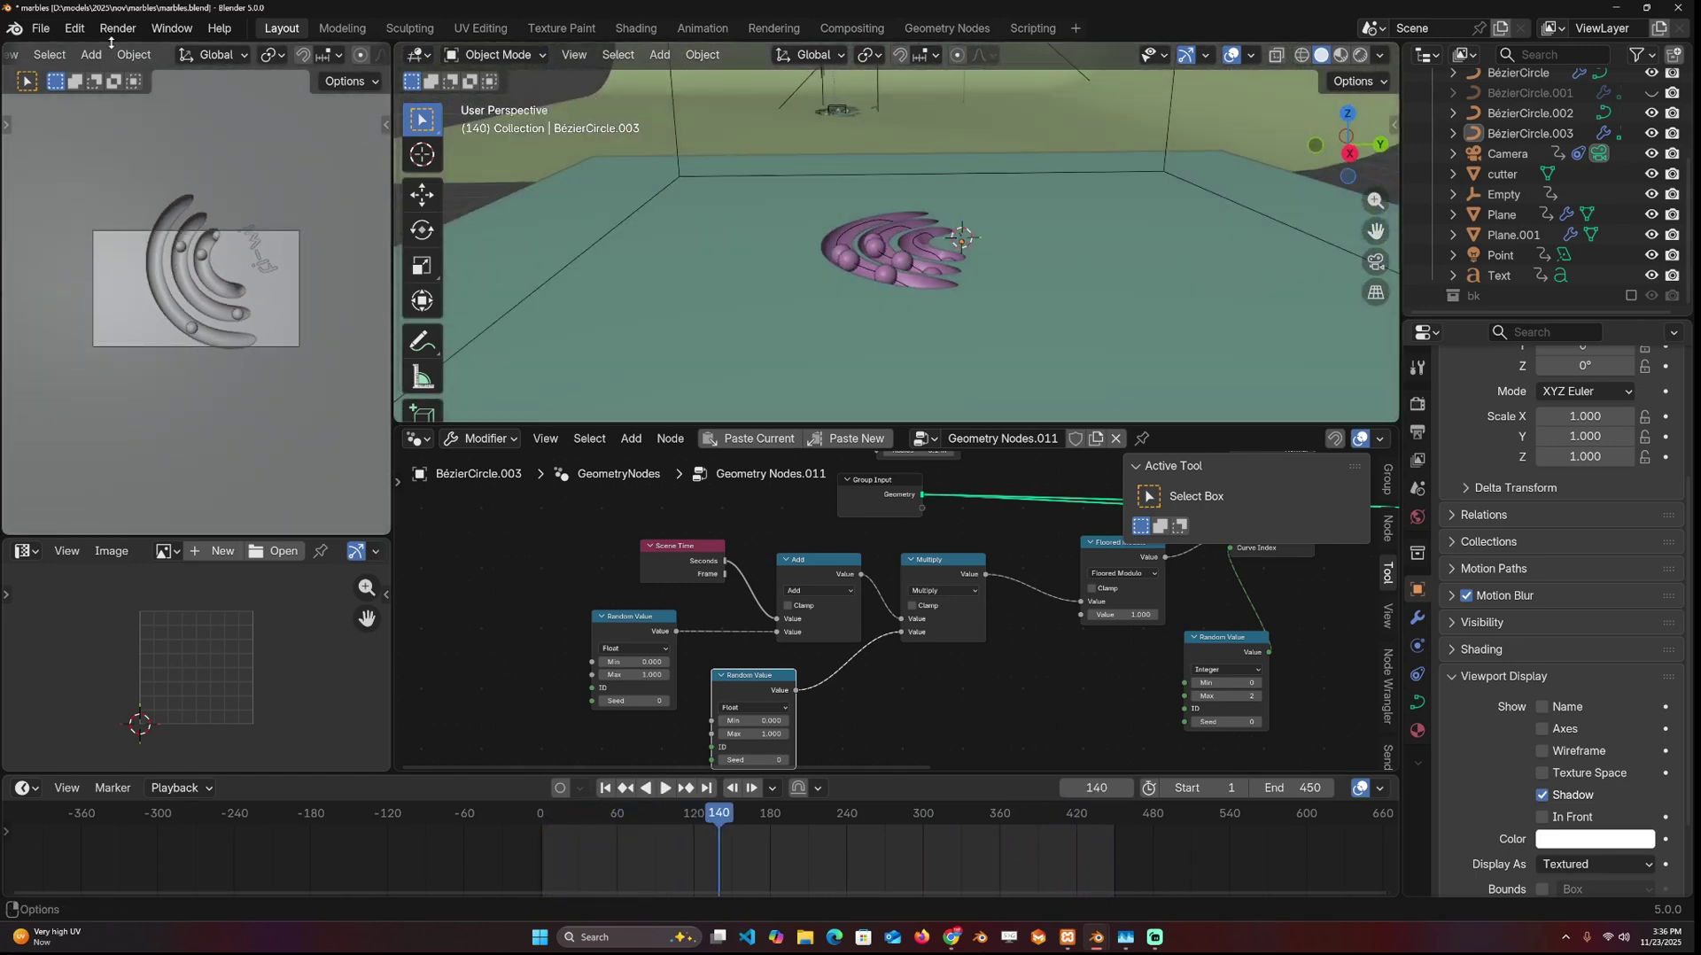